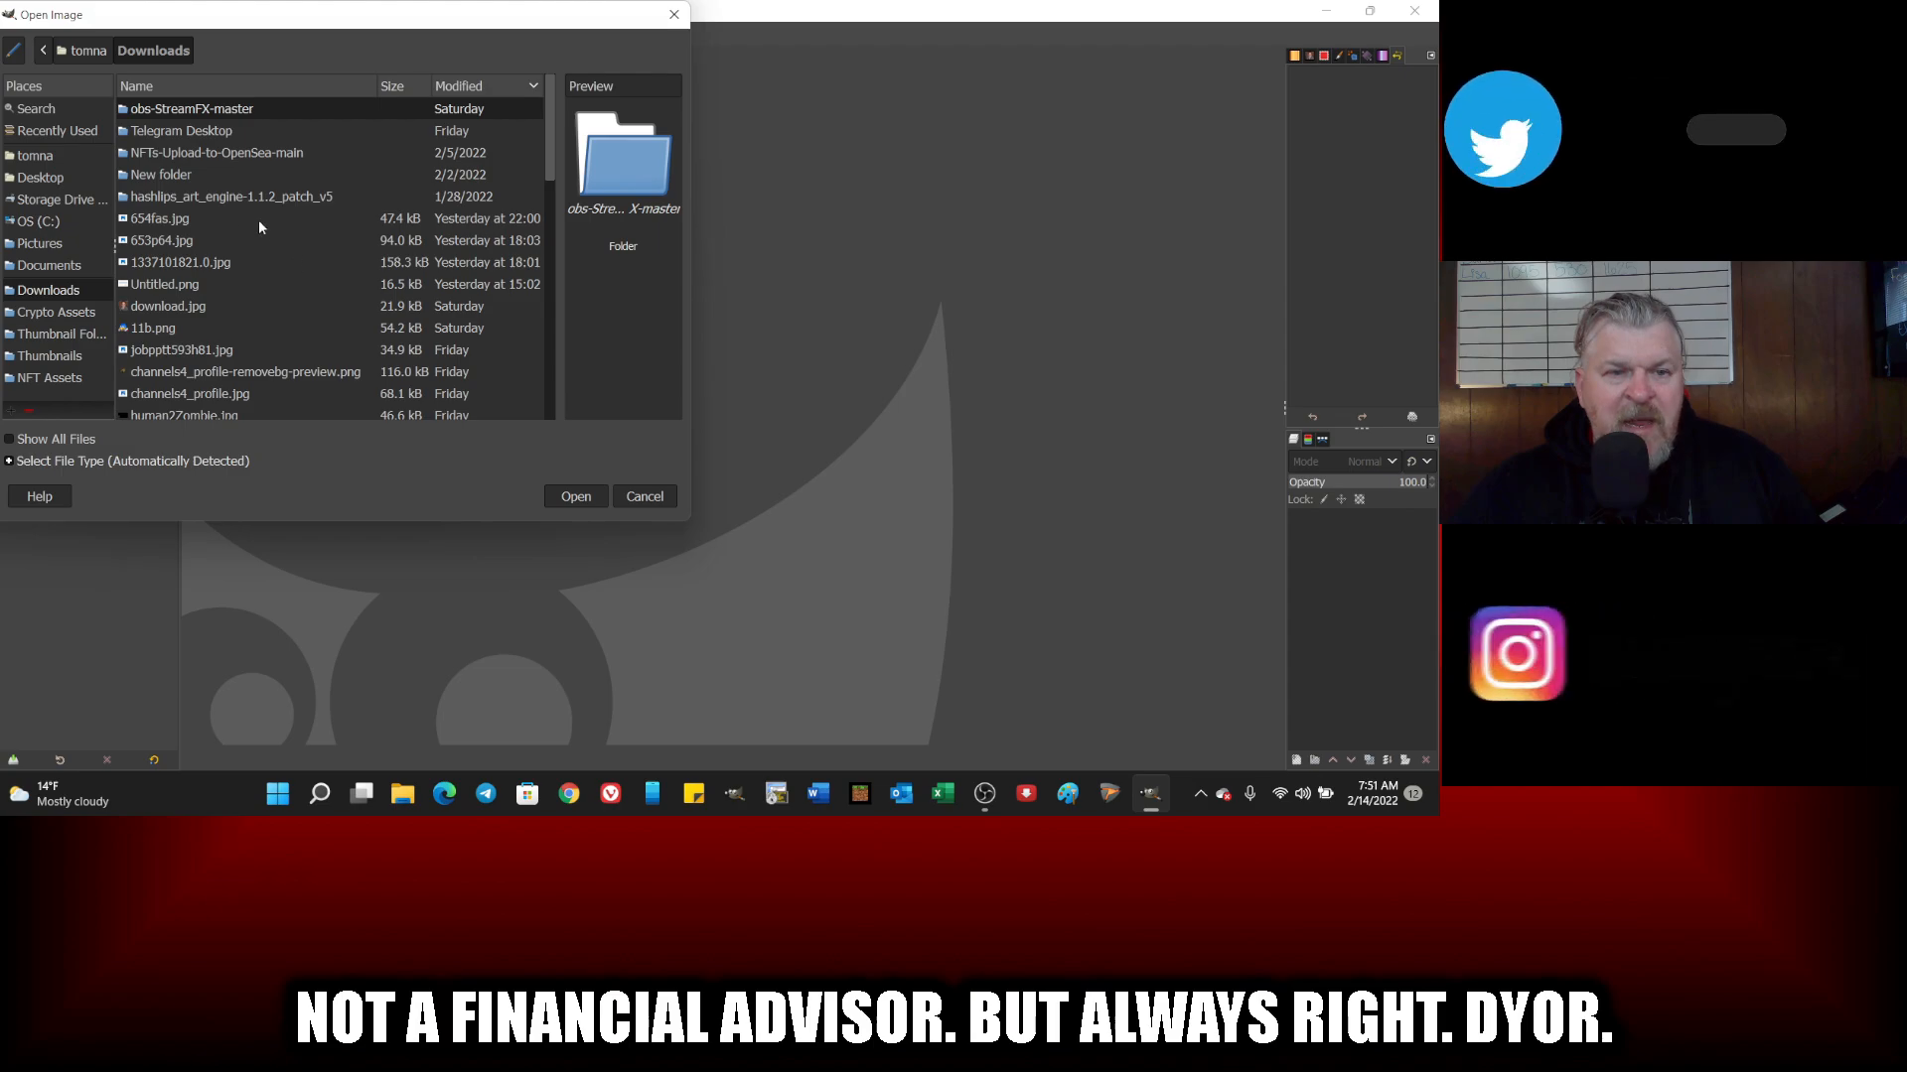
# Step: Open bleeves.png from the Main folder inside the hashlips_art_engine-1.1.2_patch_v5 layers folder
pyautogui.doubleClick(170, 198)
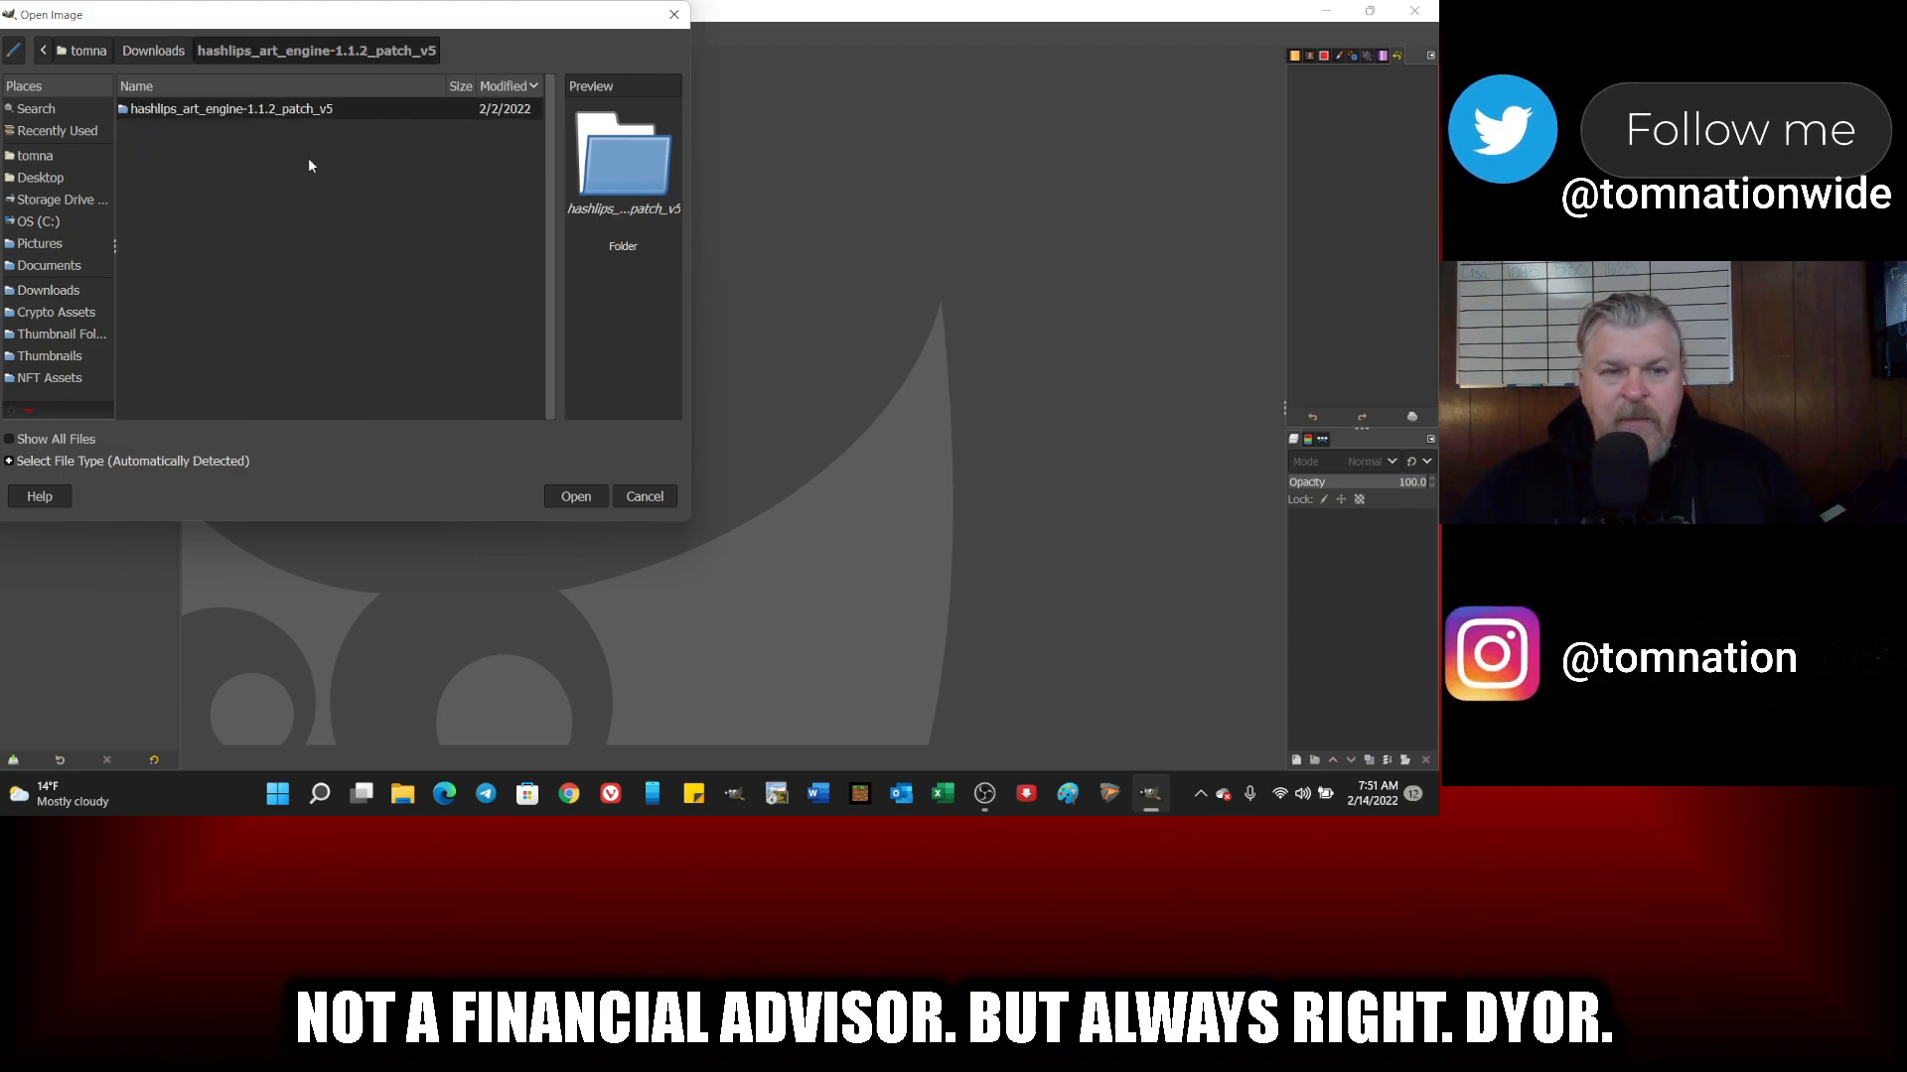
pyautogui.doubleClick(224, 111)
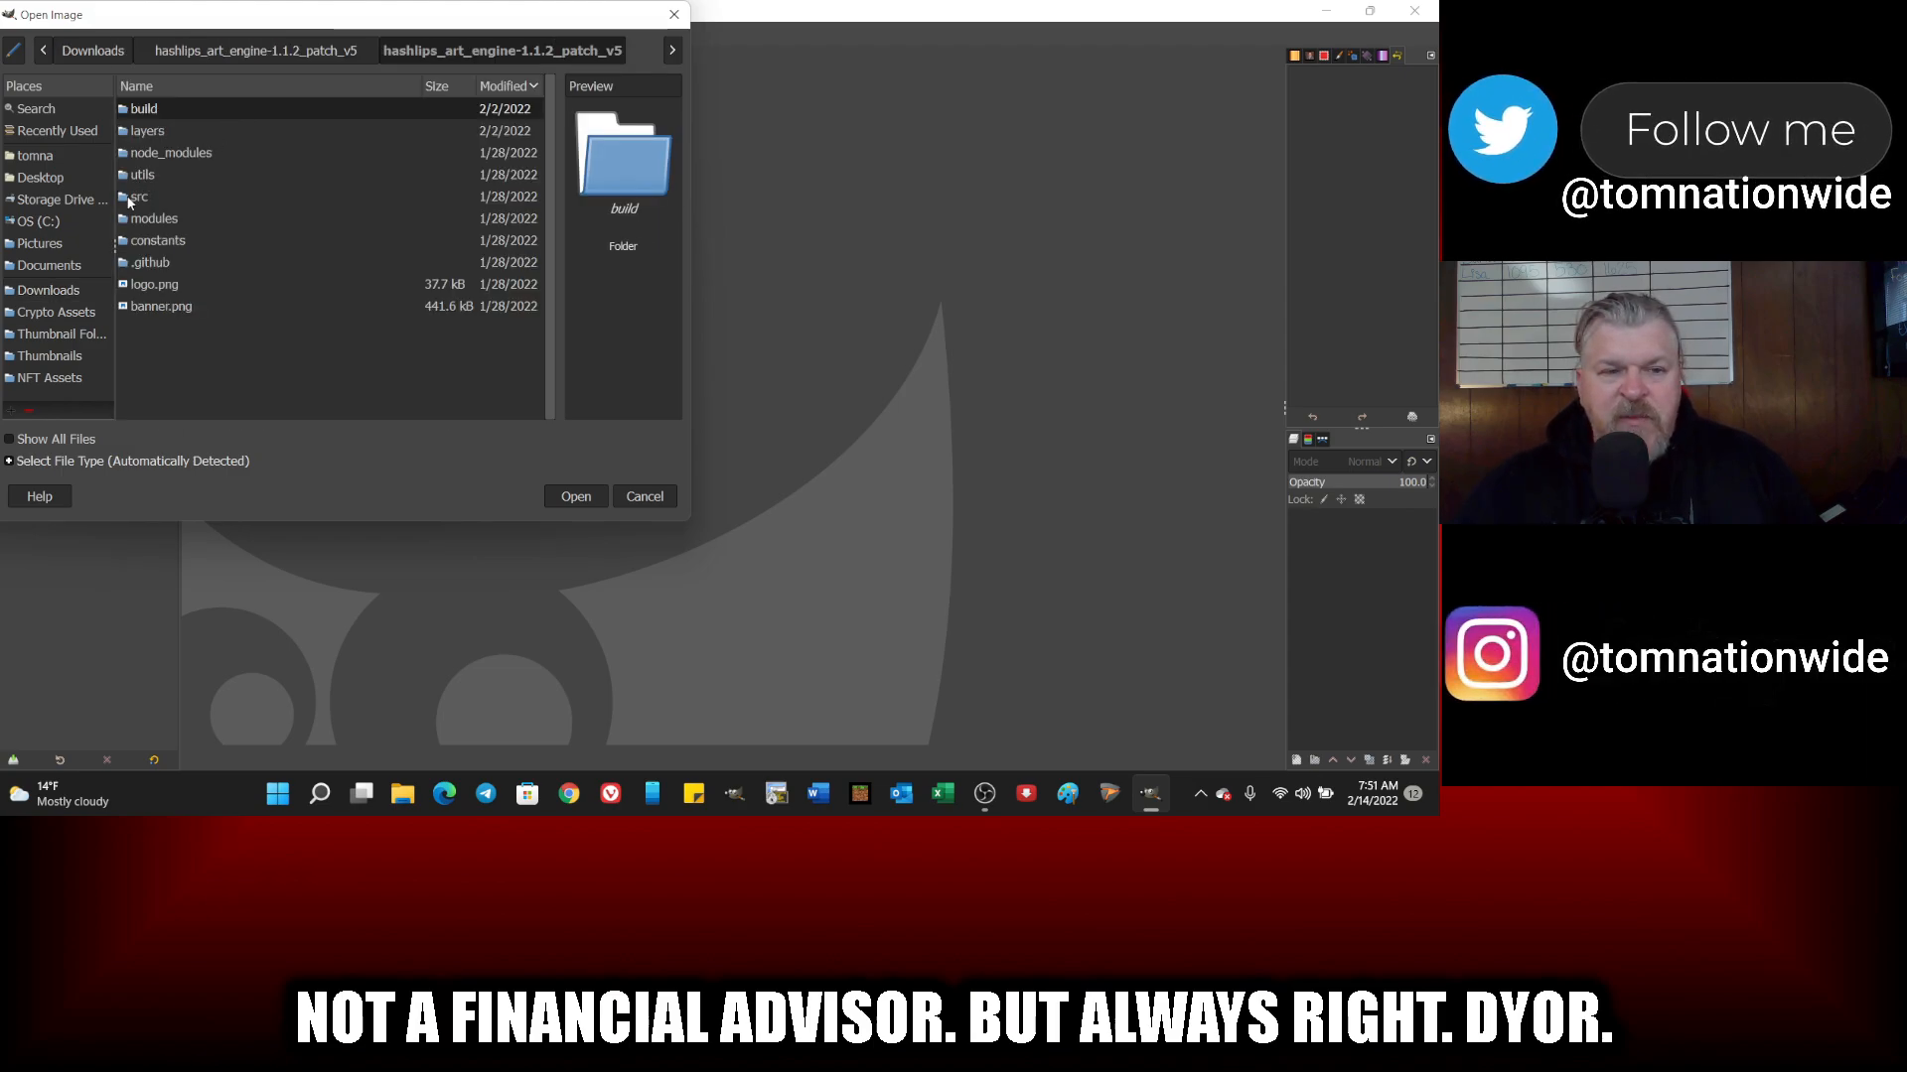
pyautogui.doubleClick(147, 130)
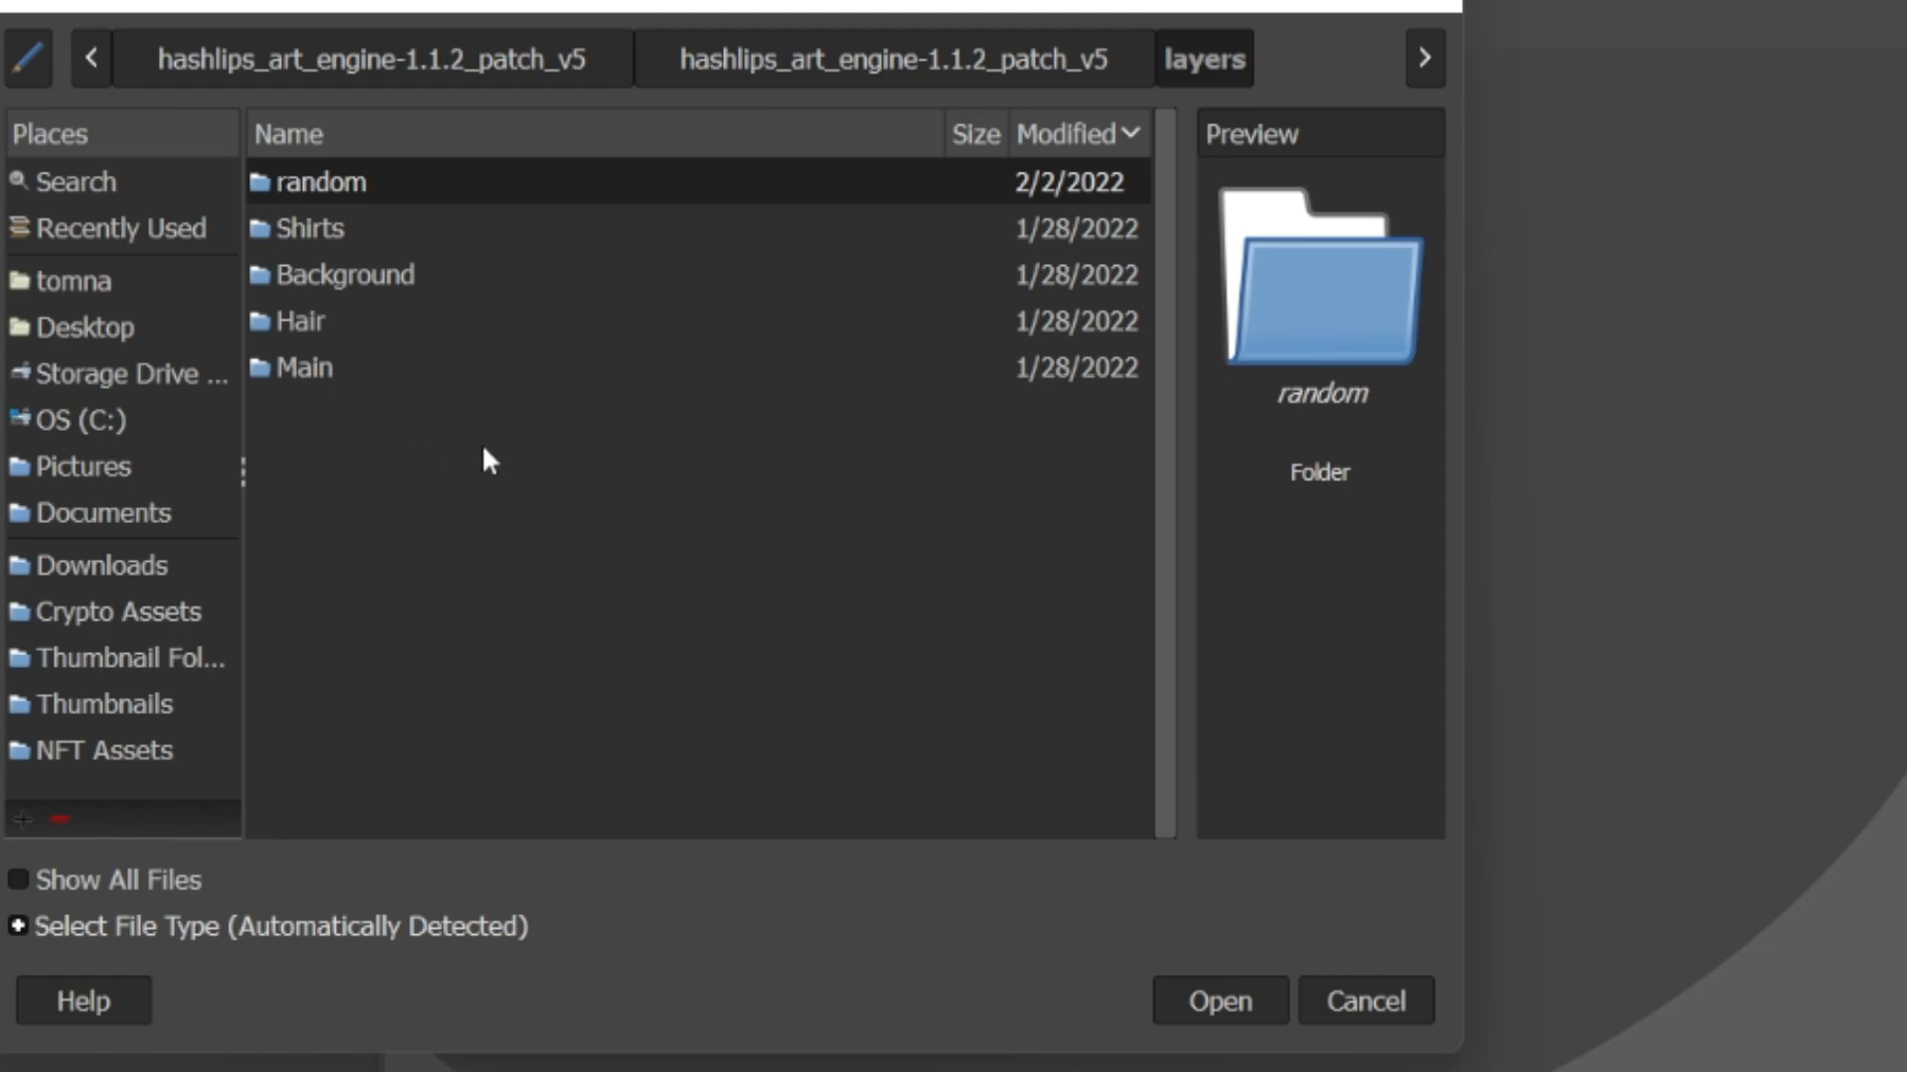
pyautogui.doubleClick(319, 373)
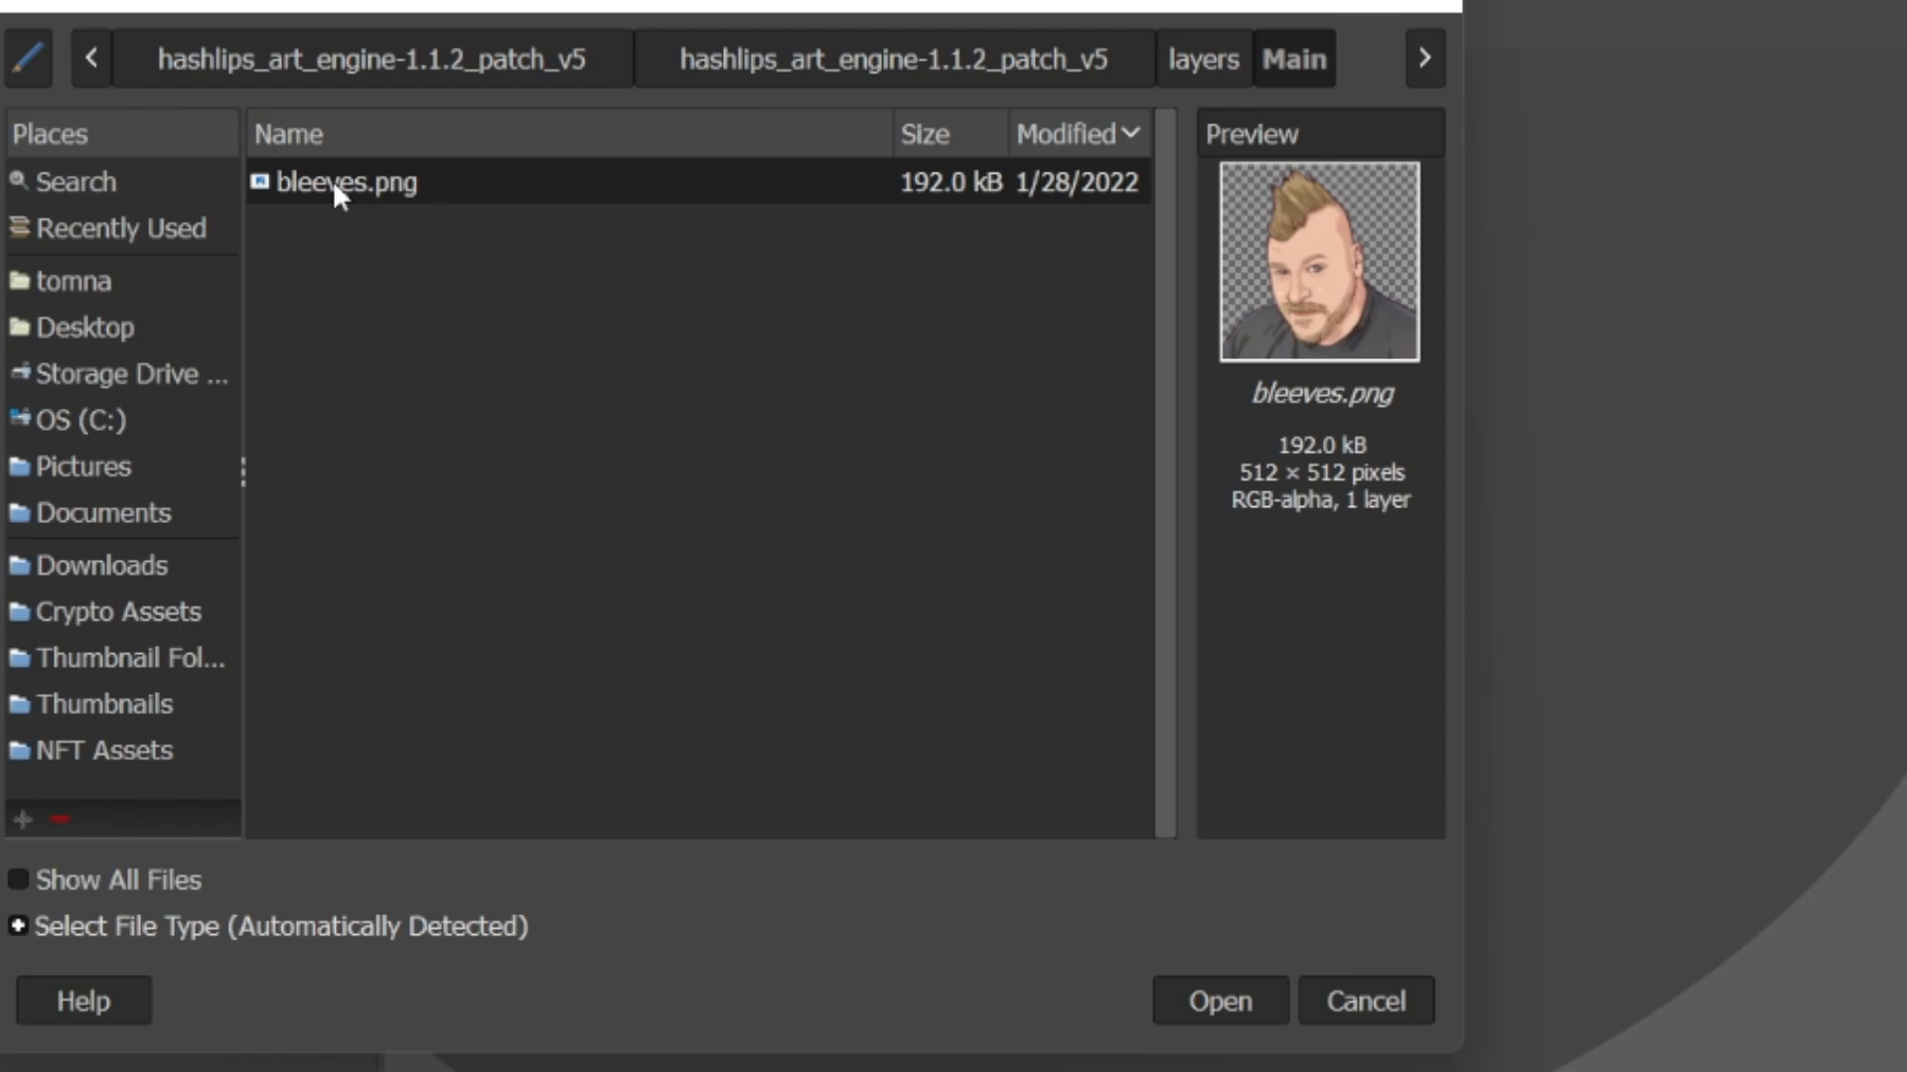
pyautogui.doubleClick(376, 186)
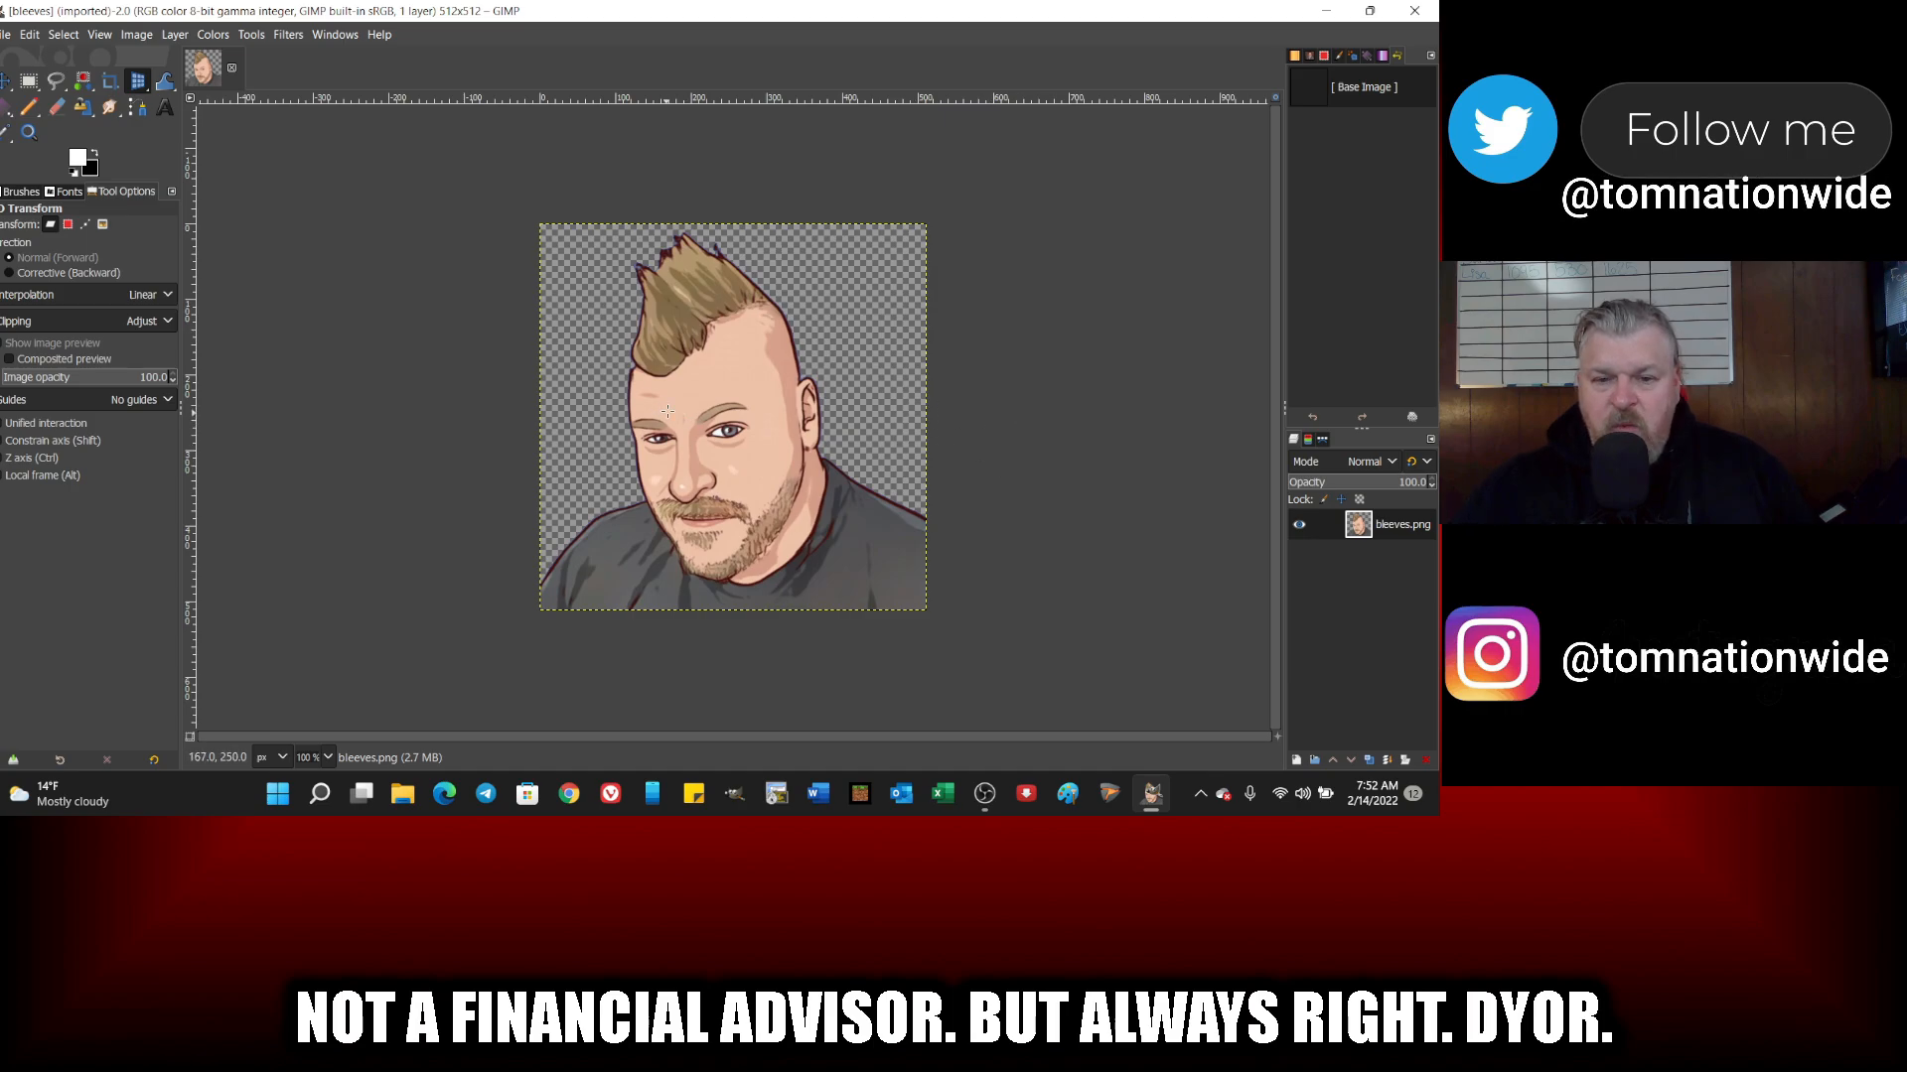
# Step: Start a Free Select outline at the front of the forehead, following the curved lower edge of the mohawk
pyautogui.click(284, 39)
pyautogui.moveTo(262, 41)
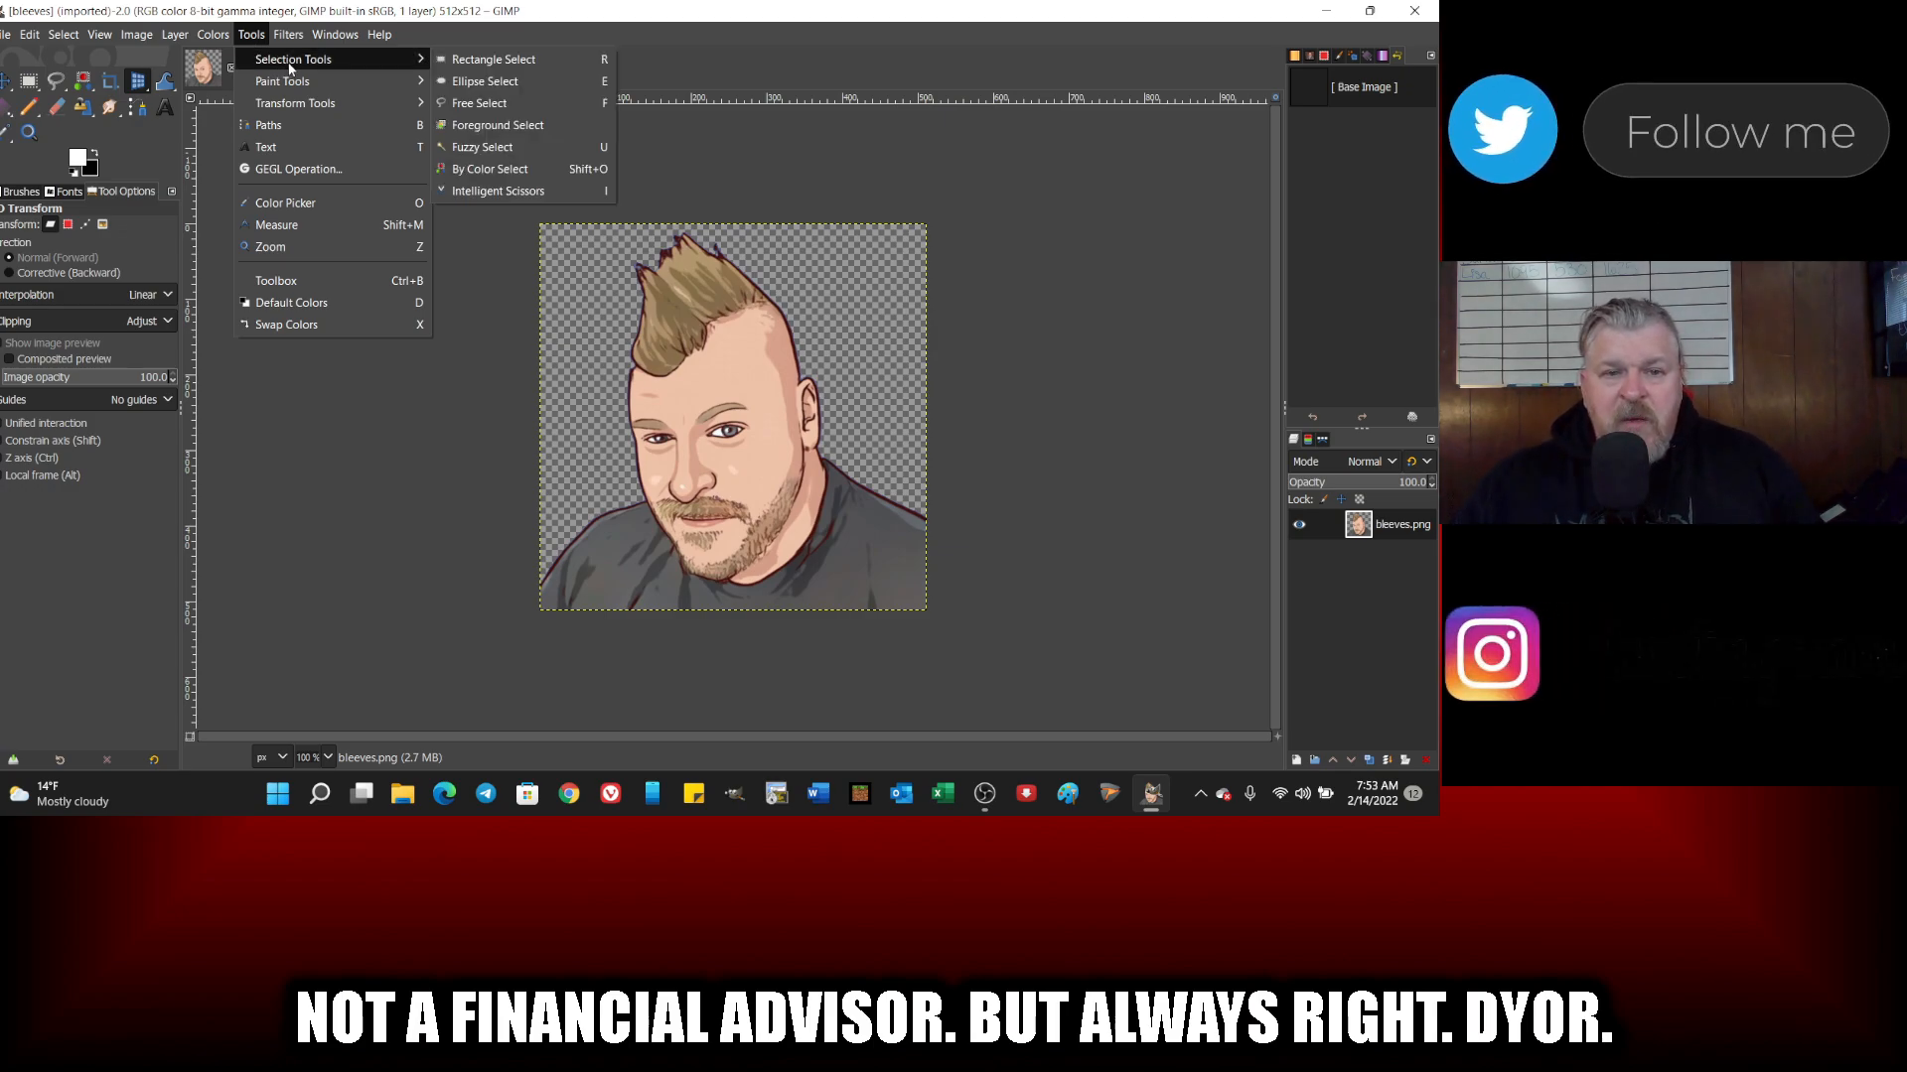
pyautogui.click(463, 104)
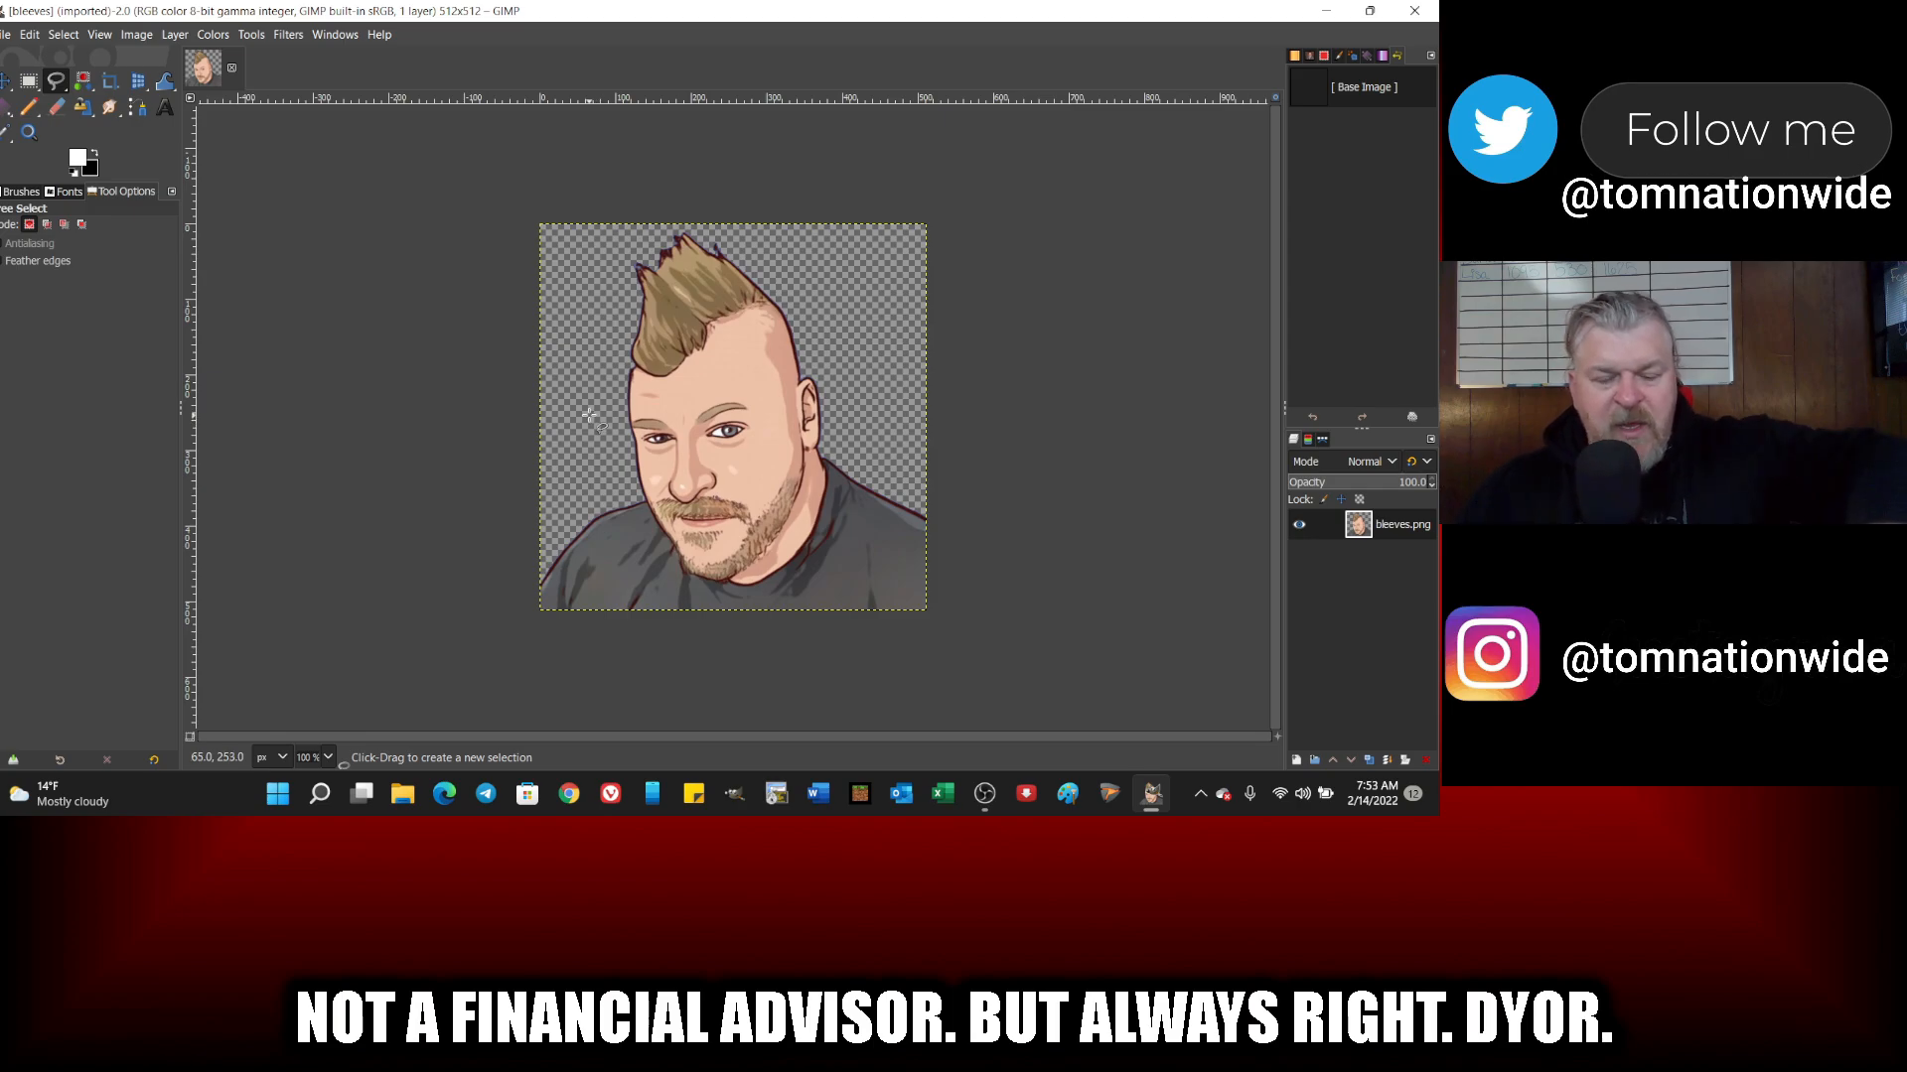
pyautogui.scroll(2, 589, 415)
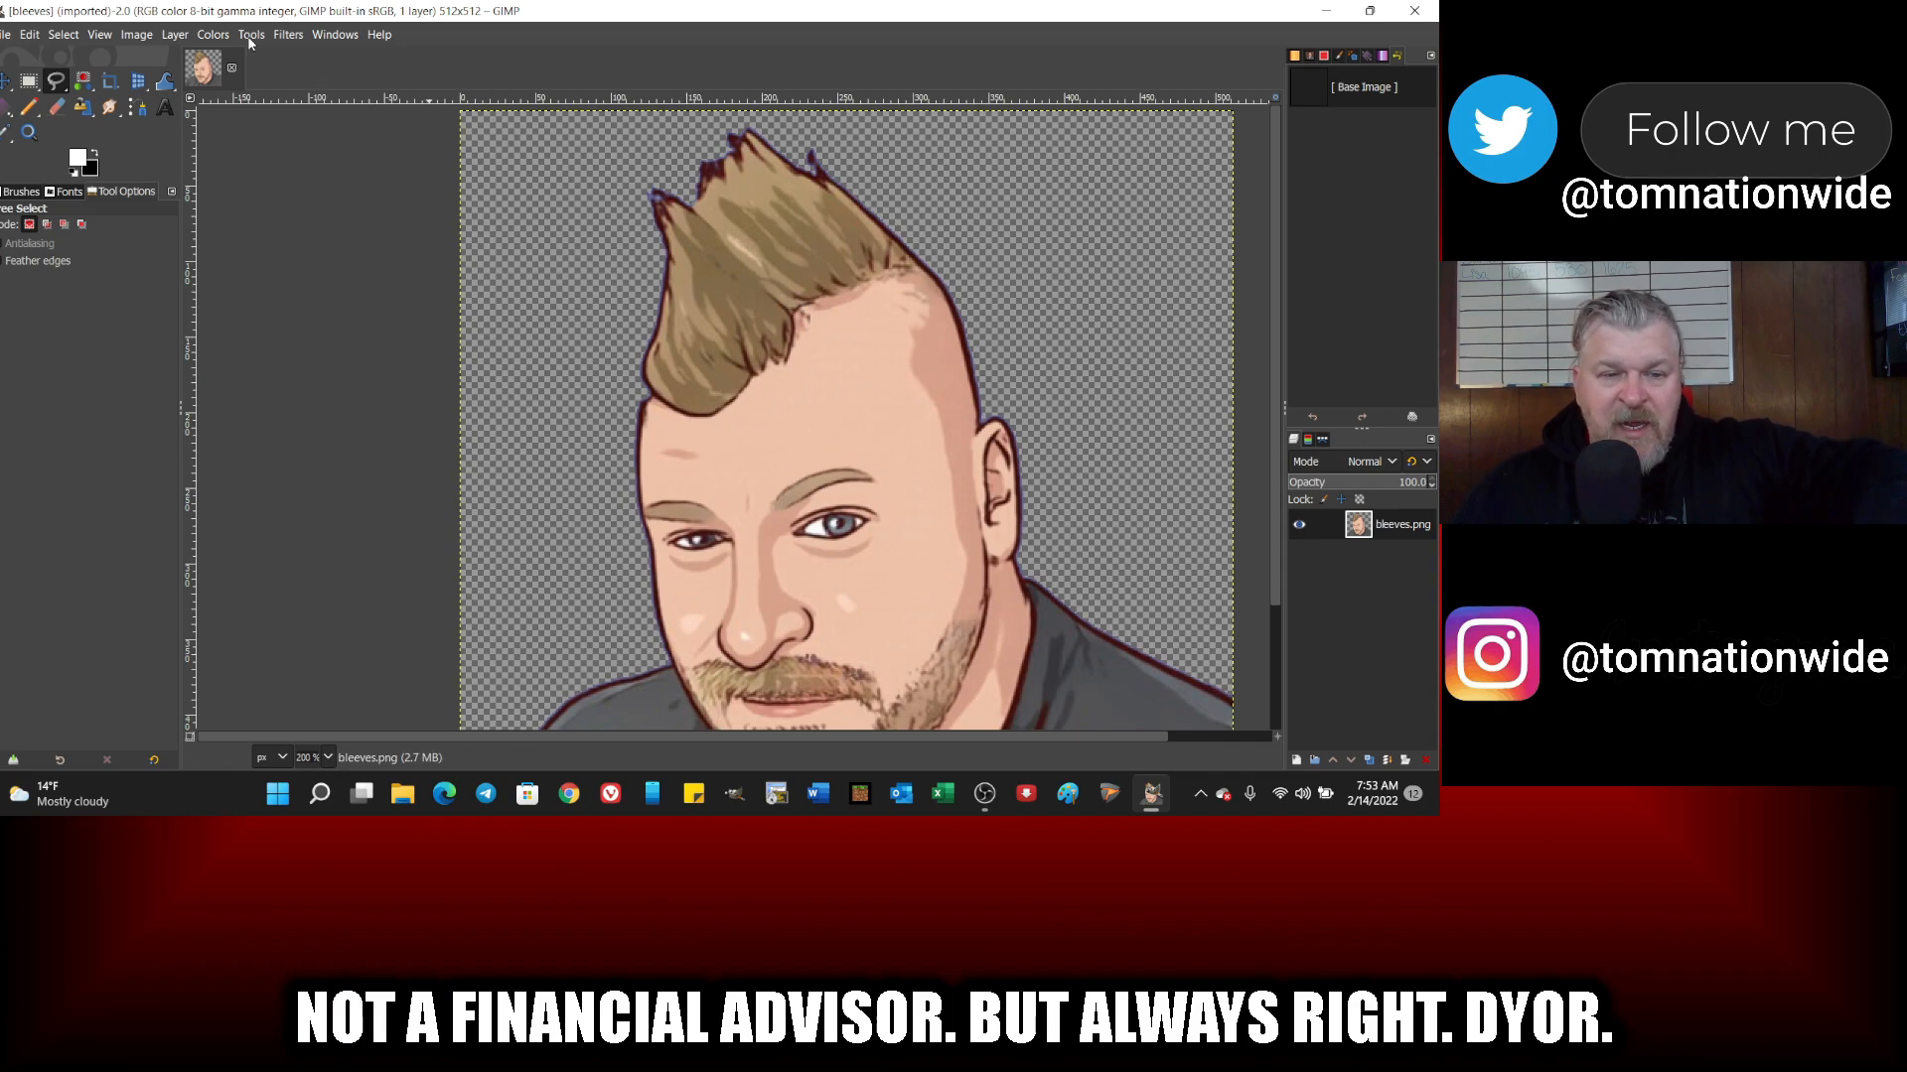
pyautogui.scroll(2, 645, 393)
pyautogui.click(650, 378)
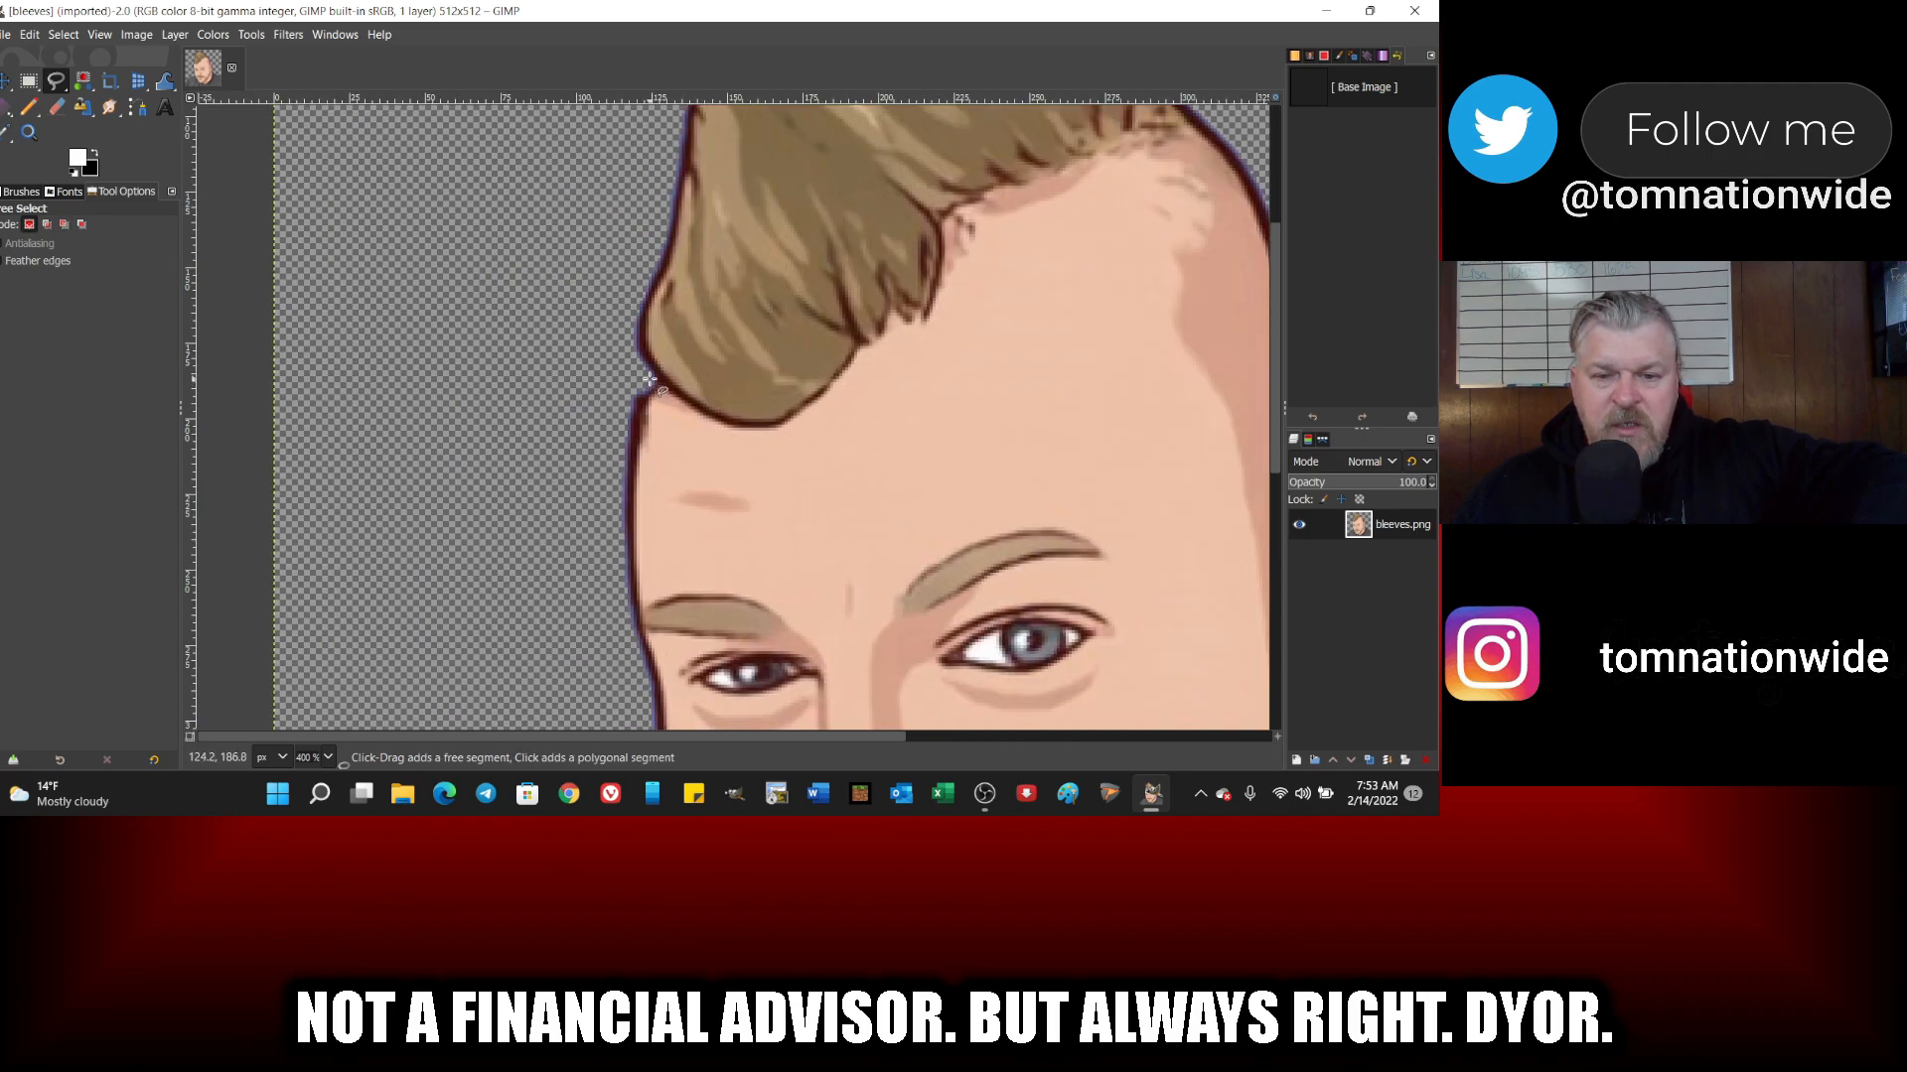
pyautogui.click(703, 411)
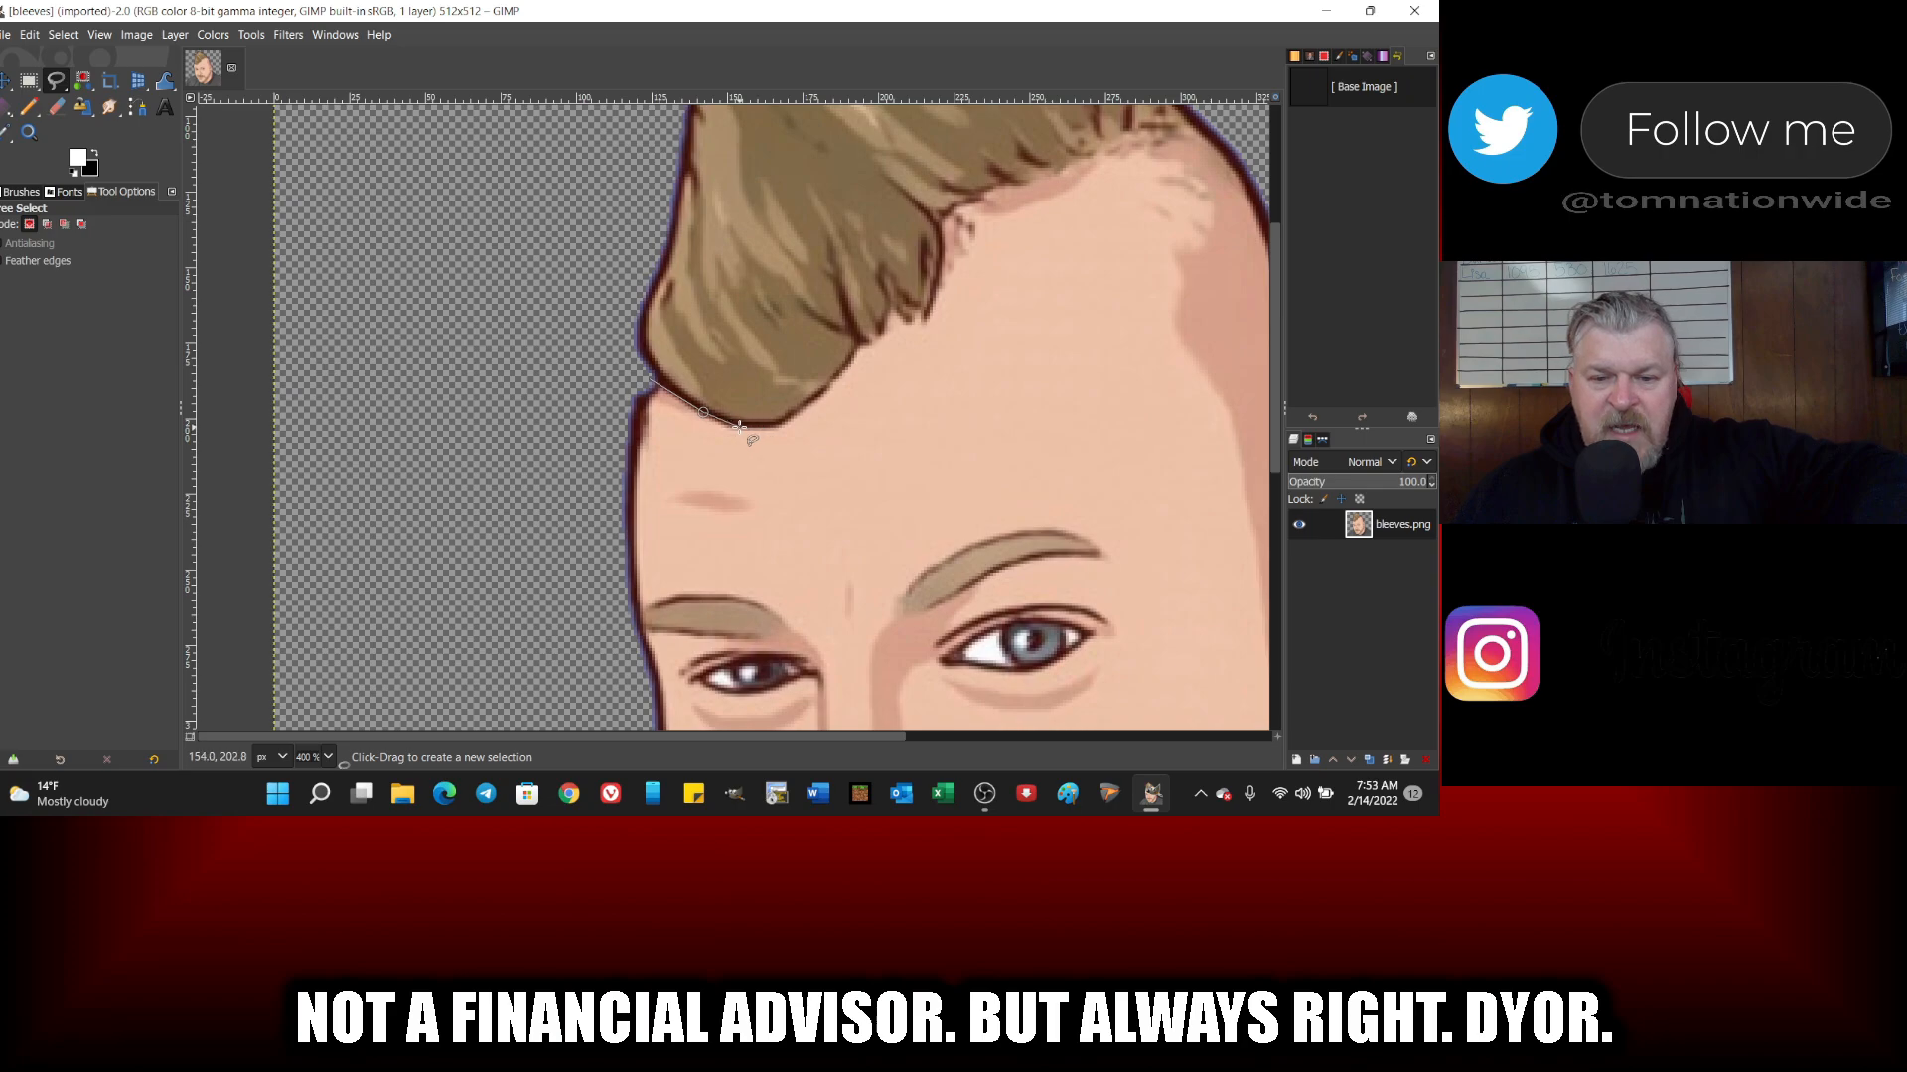
pyautogui.click(740, 427)
pyautogui.click(779, 425)
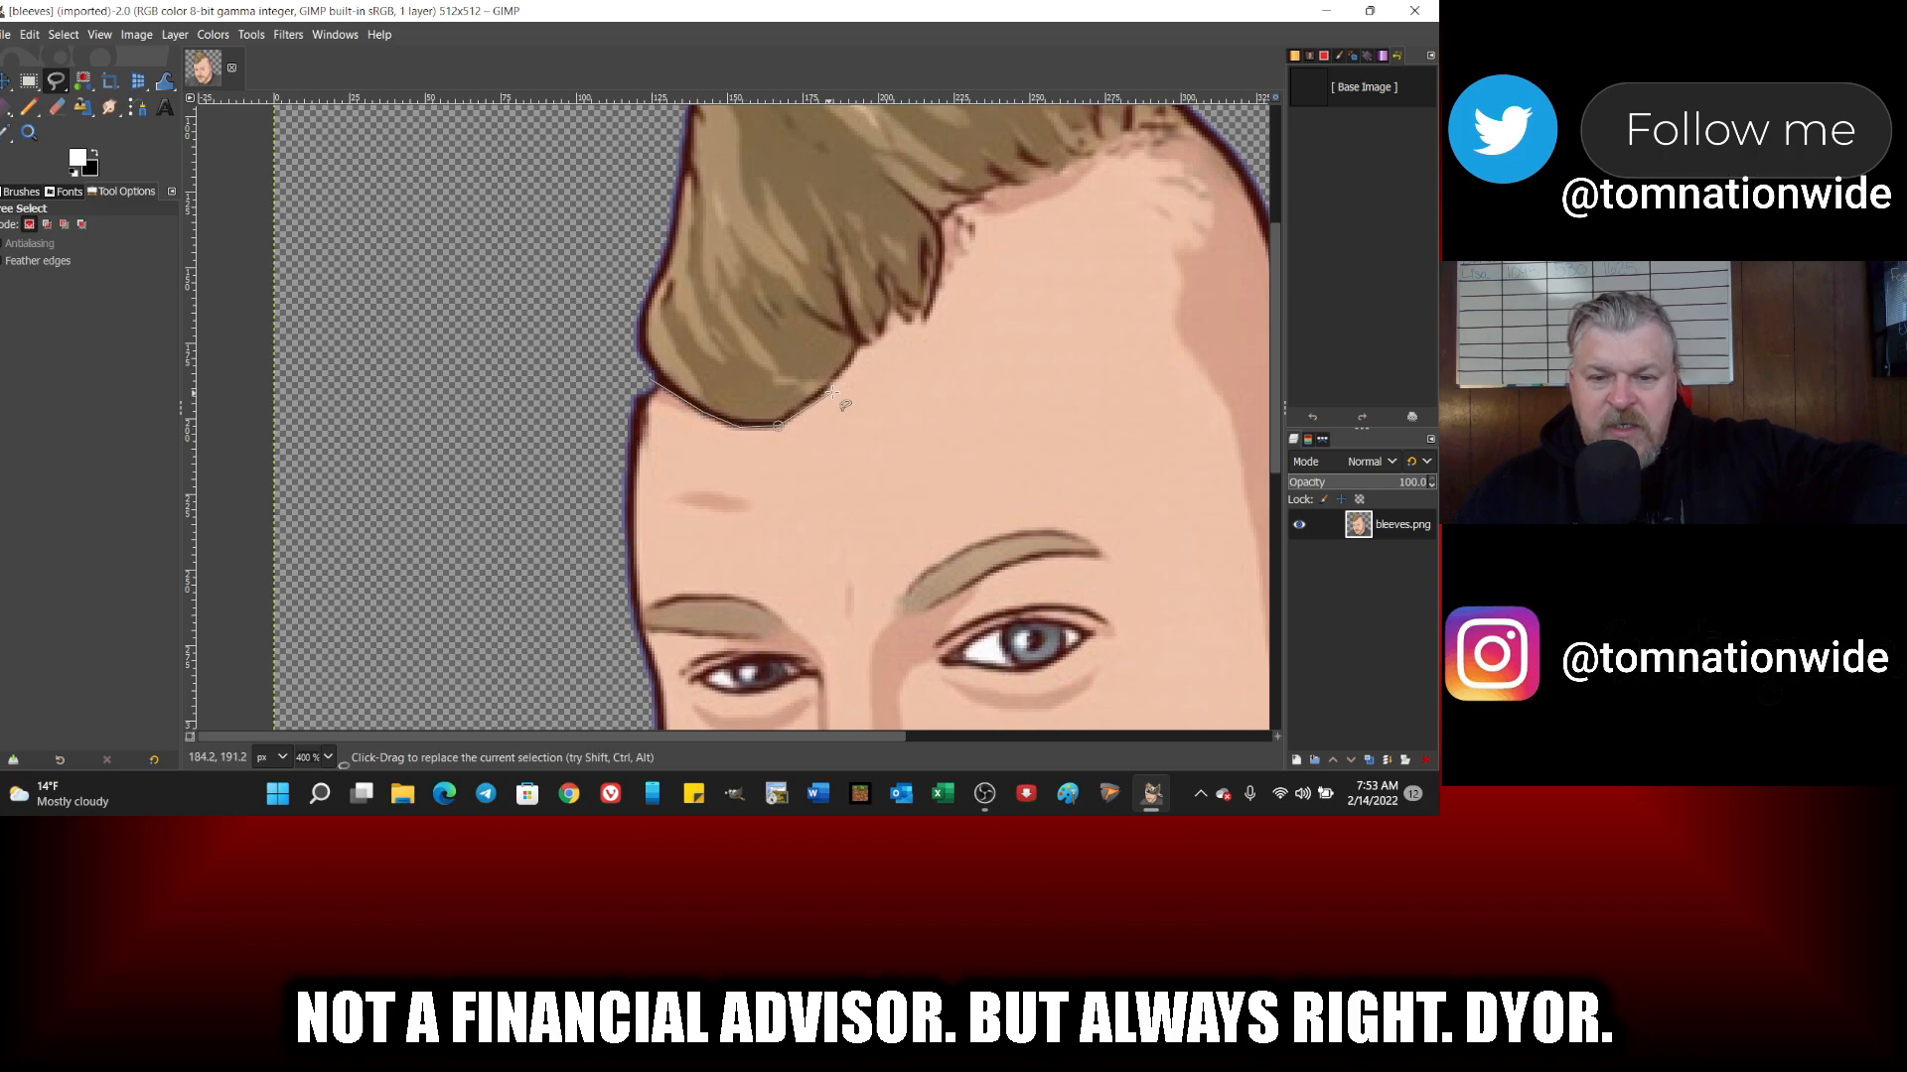
pyautogui.click(839, 377)
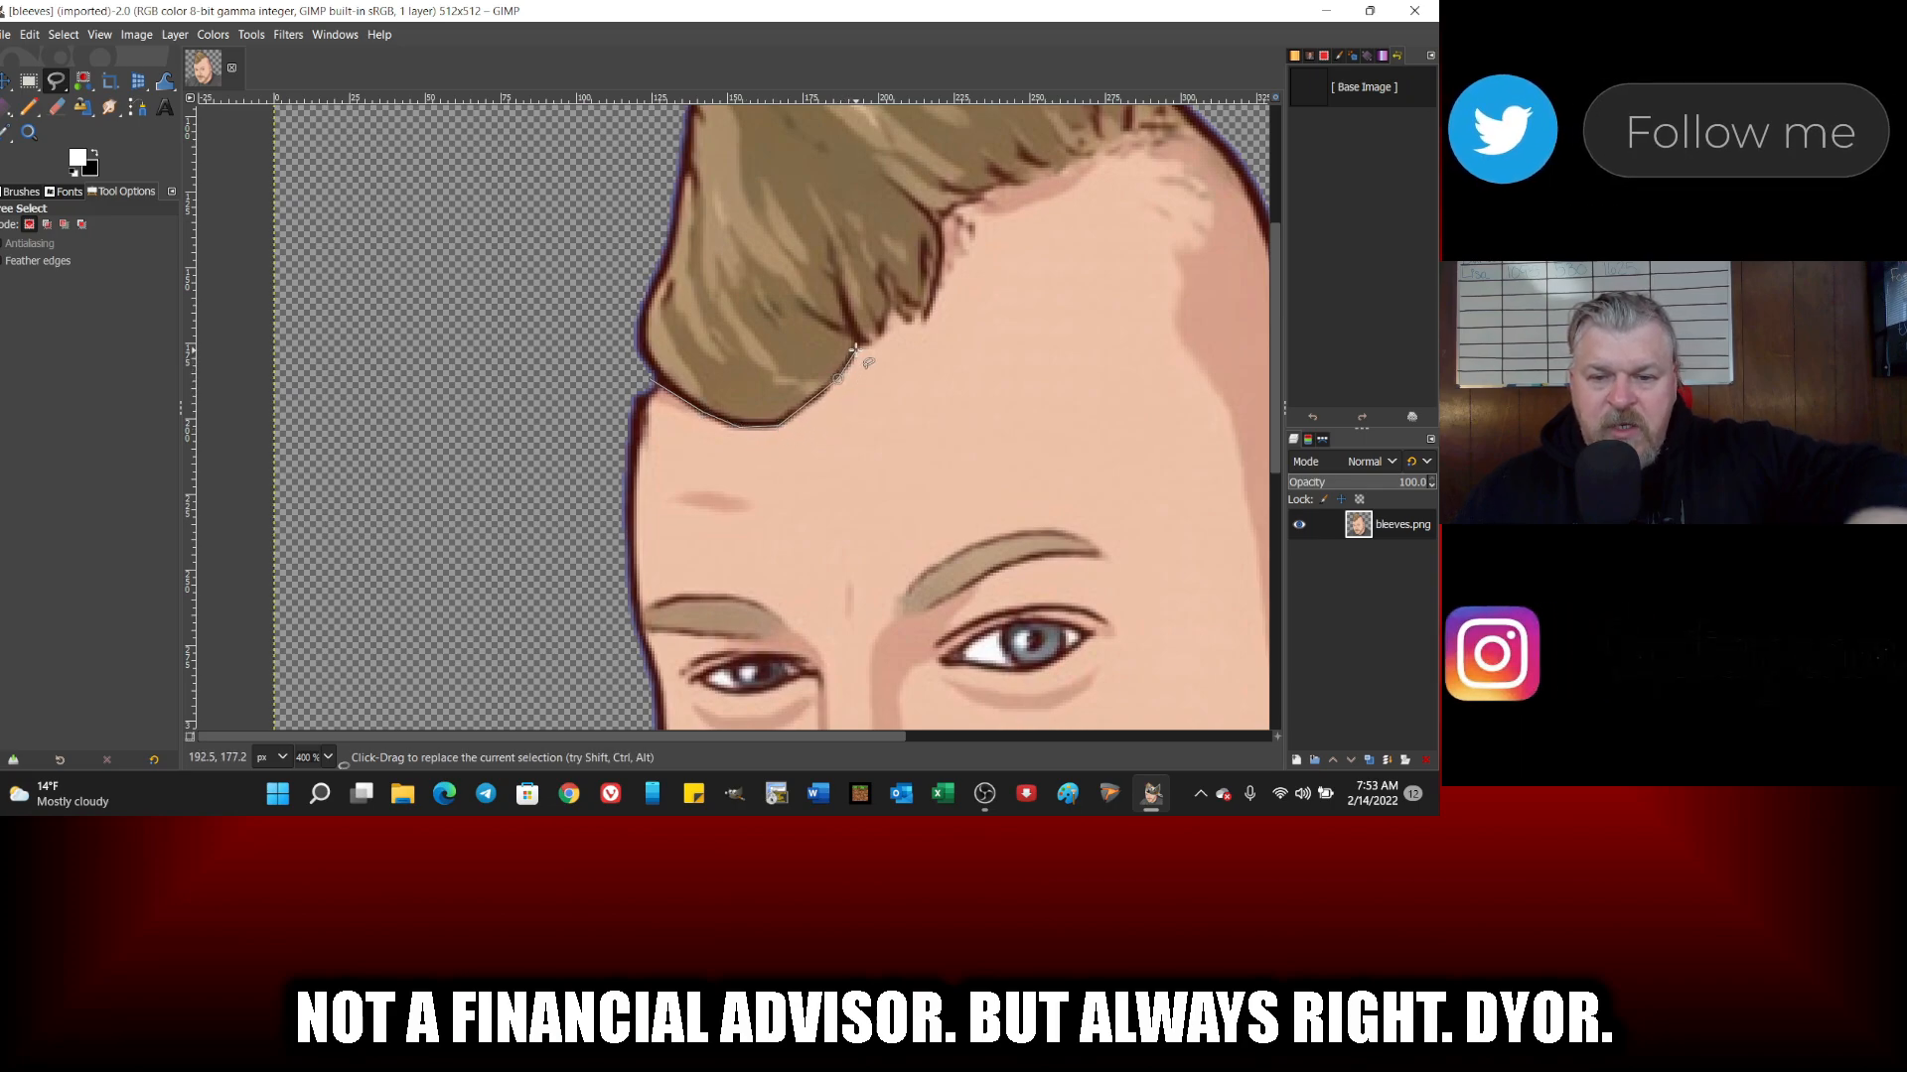
pyautogui.click(856, 347)
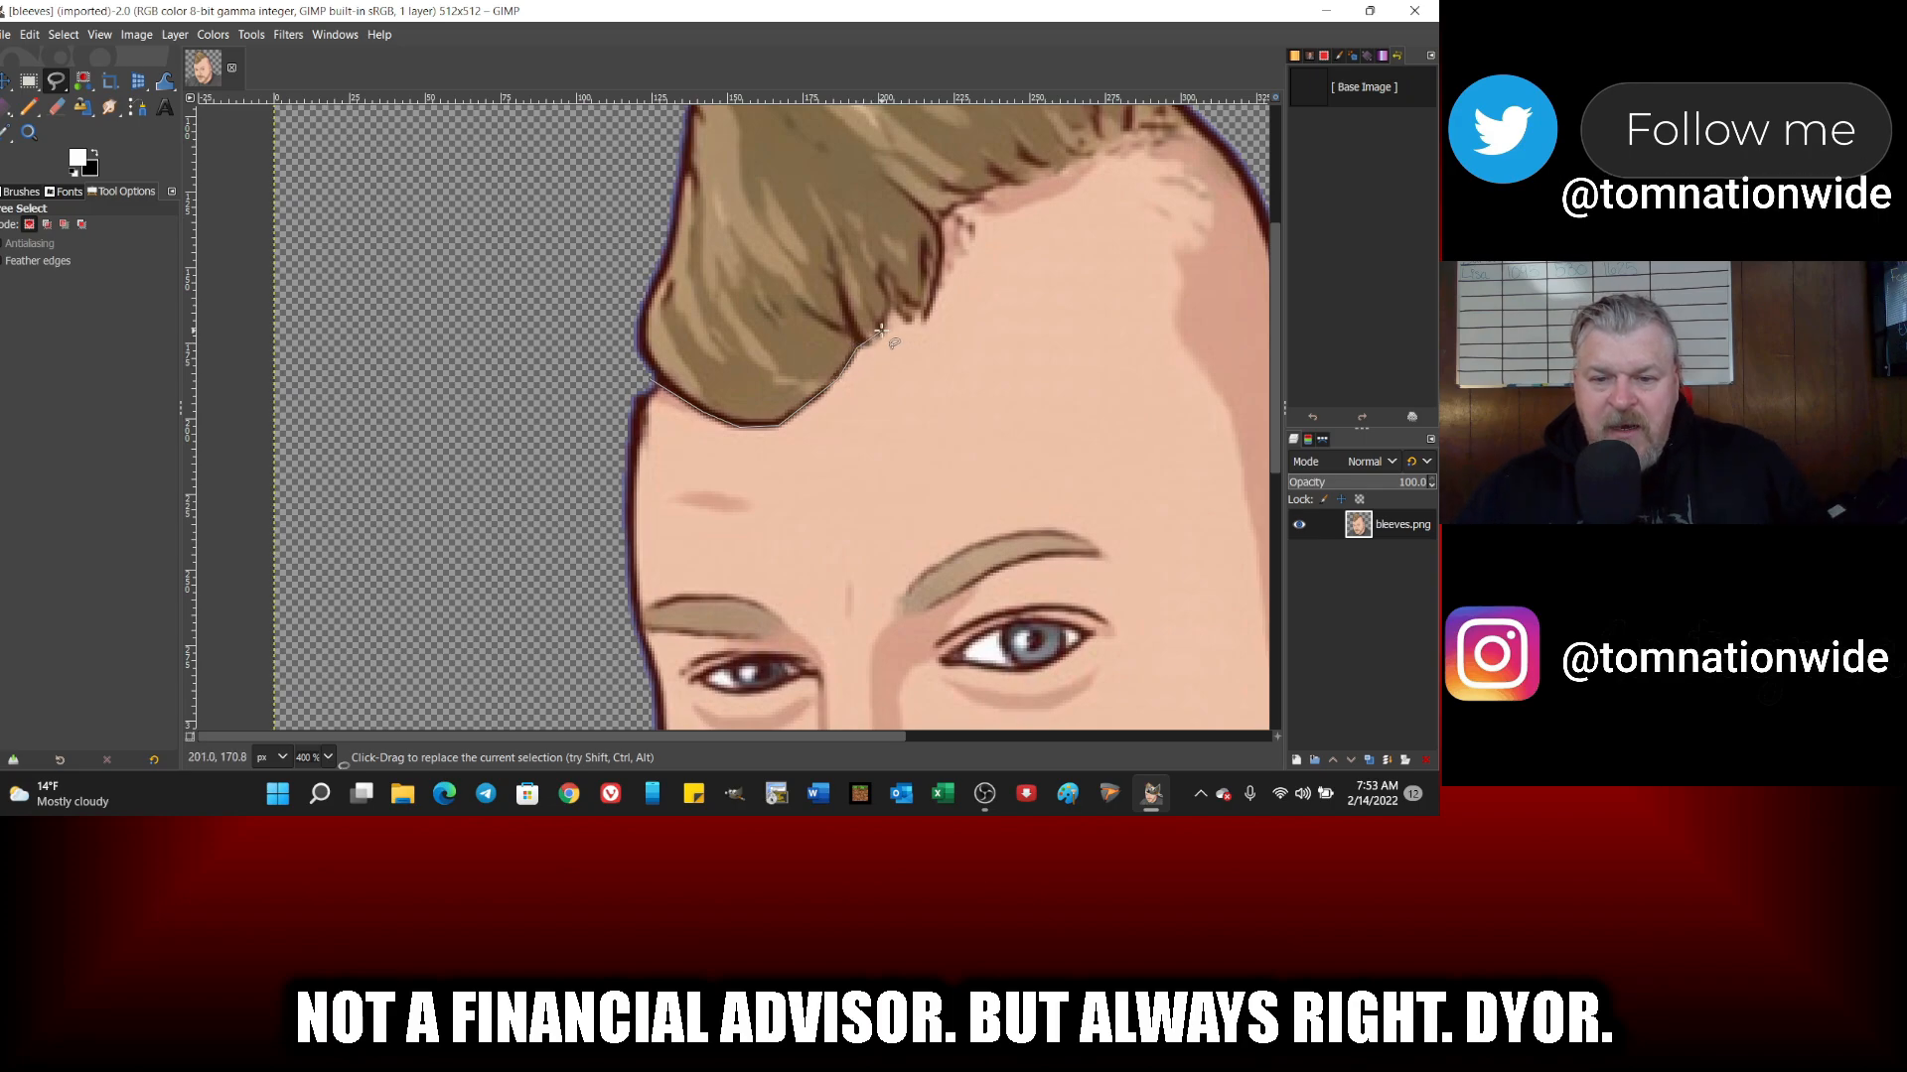
# Step: Continue the selection outline along the jagged hairline to just past the back edge of the head
pyautogui.click(887, 300)
pyautogui.click(910, 316)
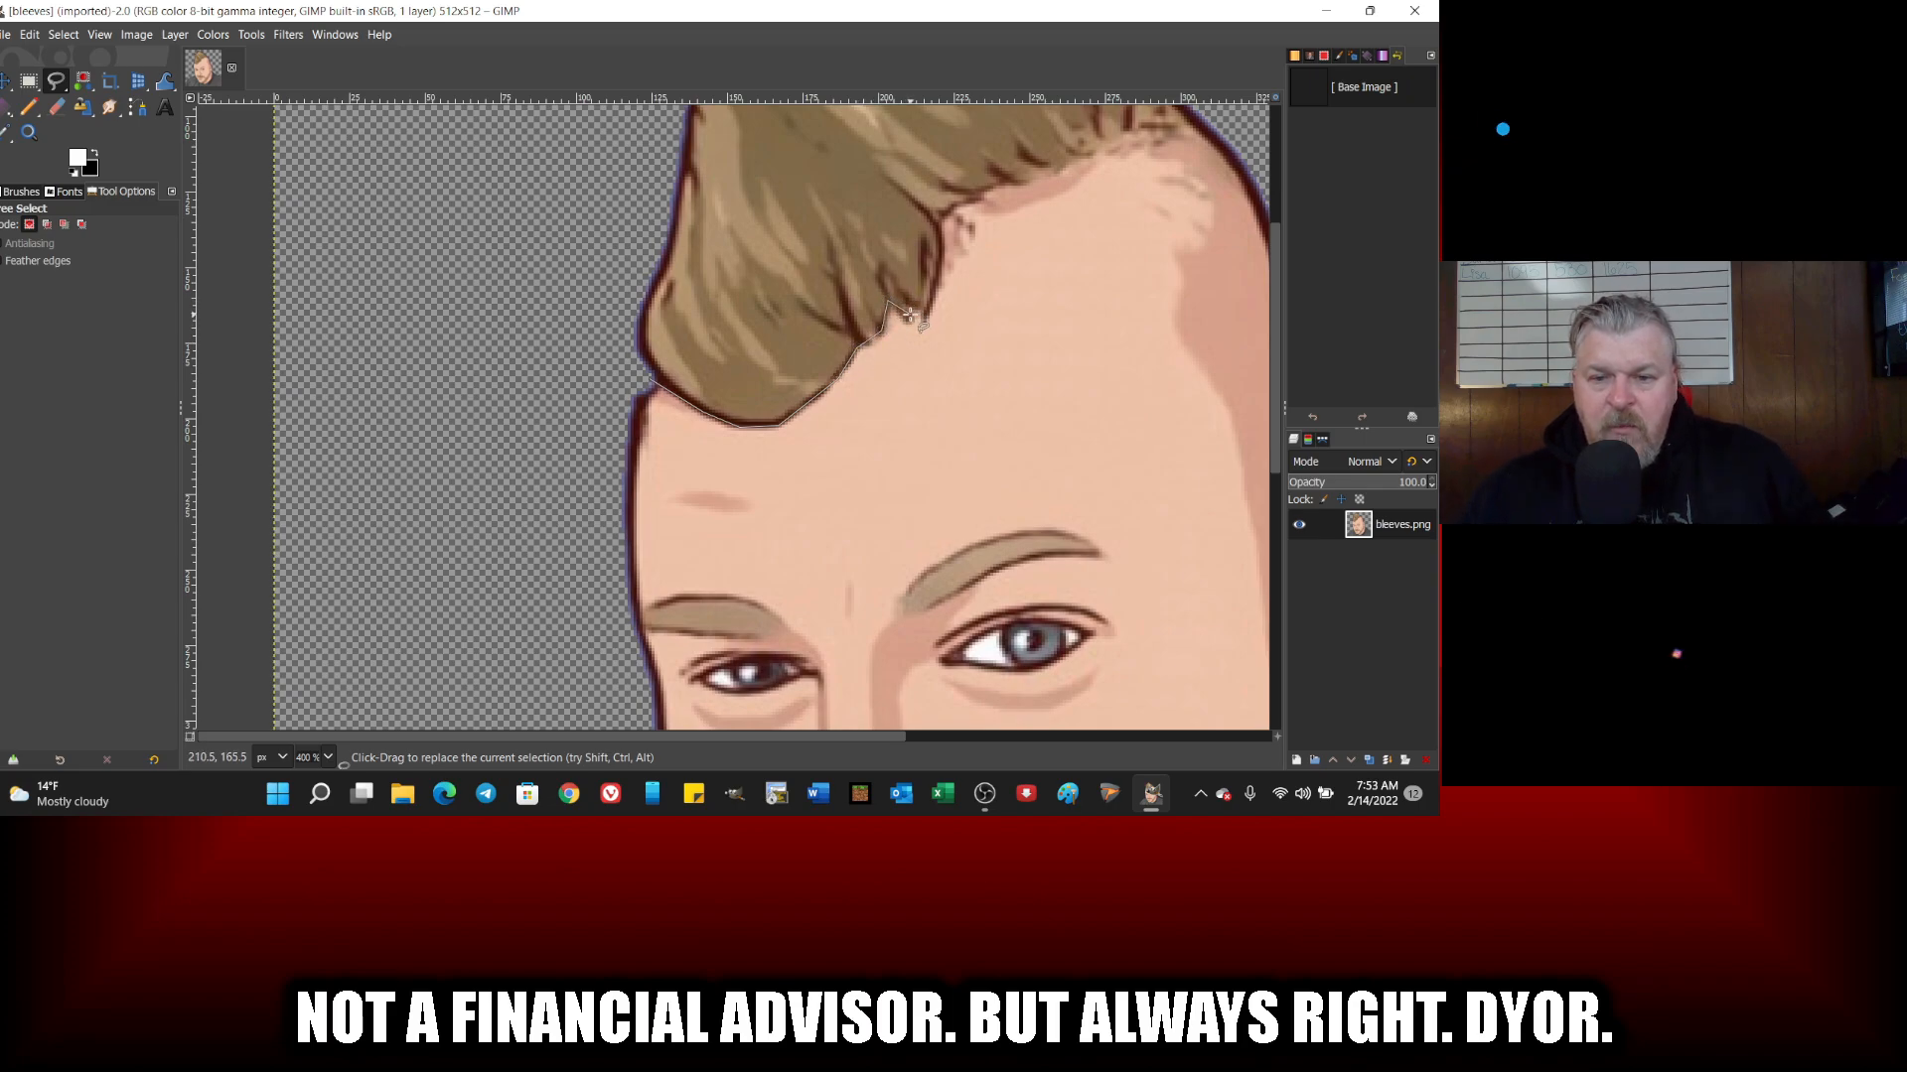
pyautogui.click(924, 315)
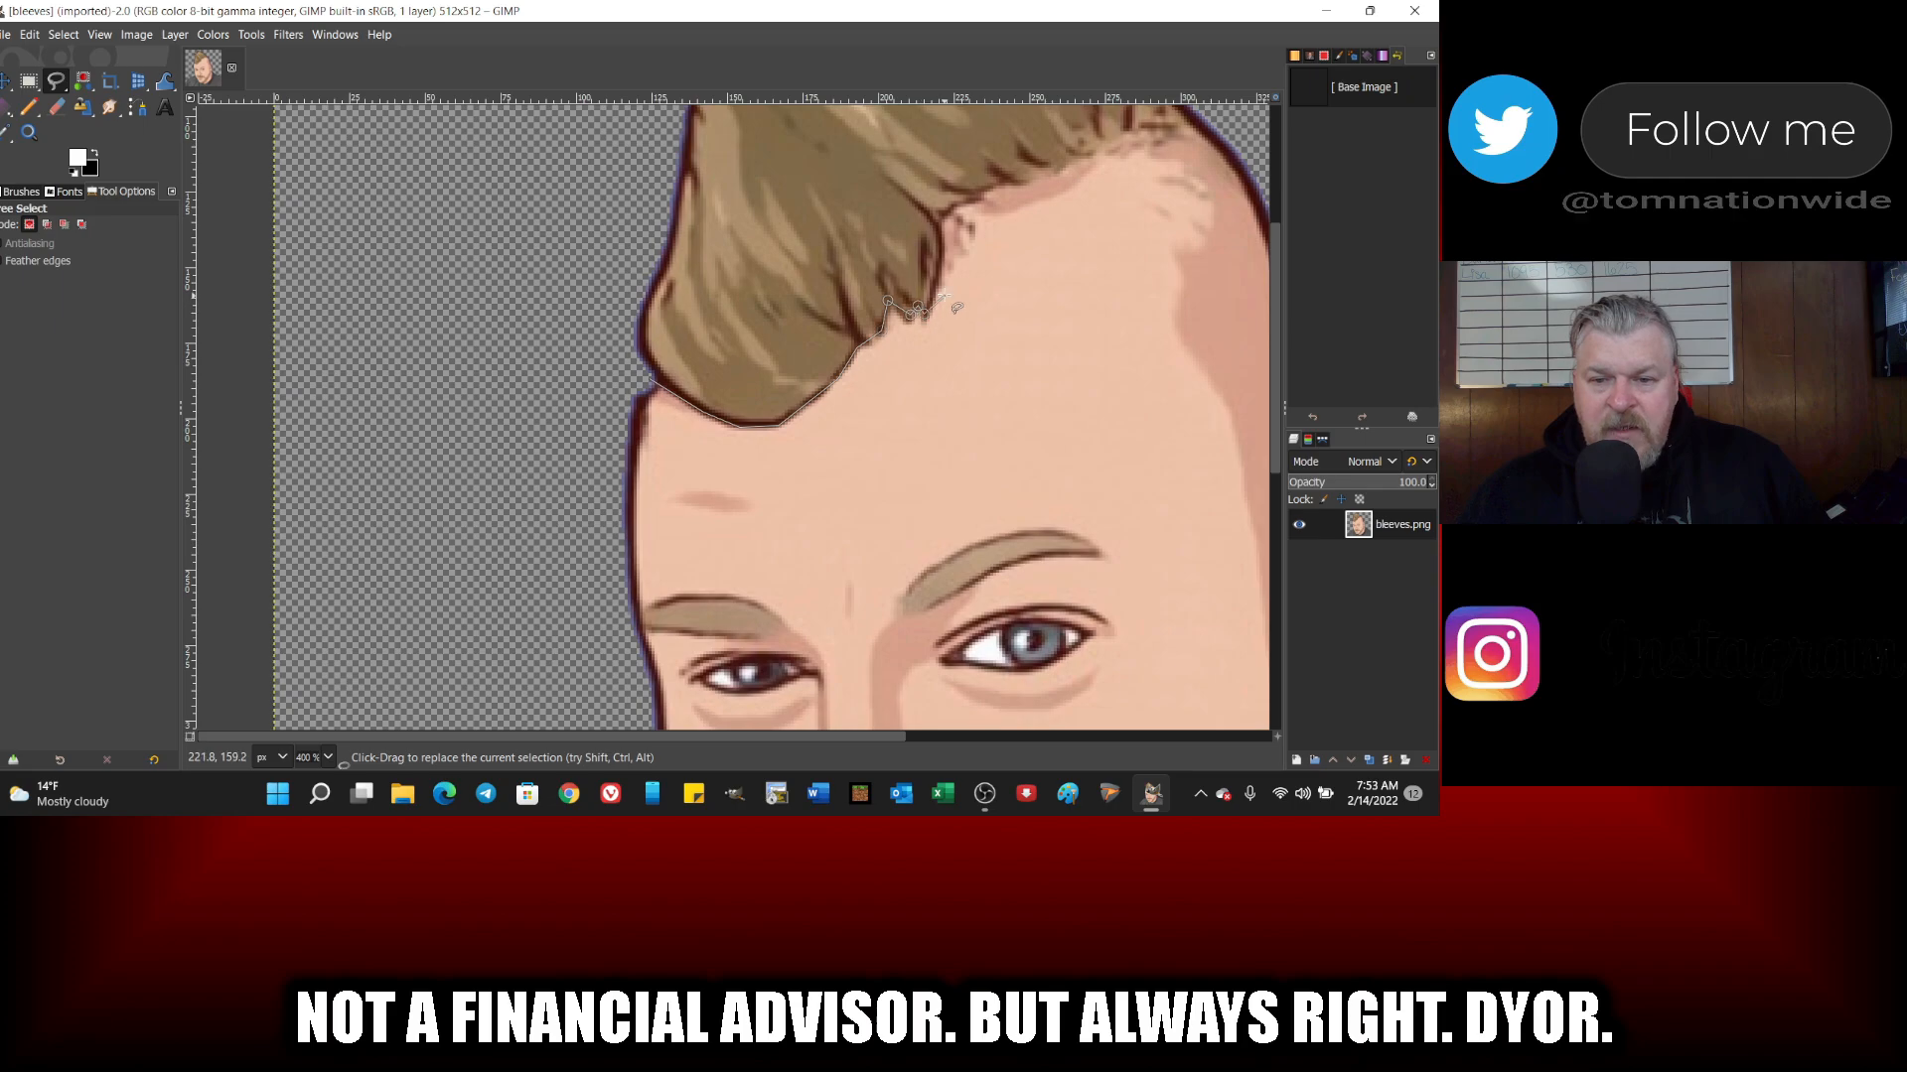
pyautogui.click(936, 276)
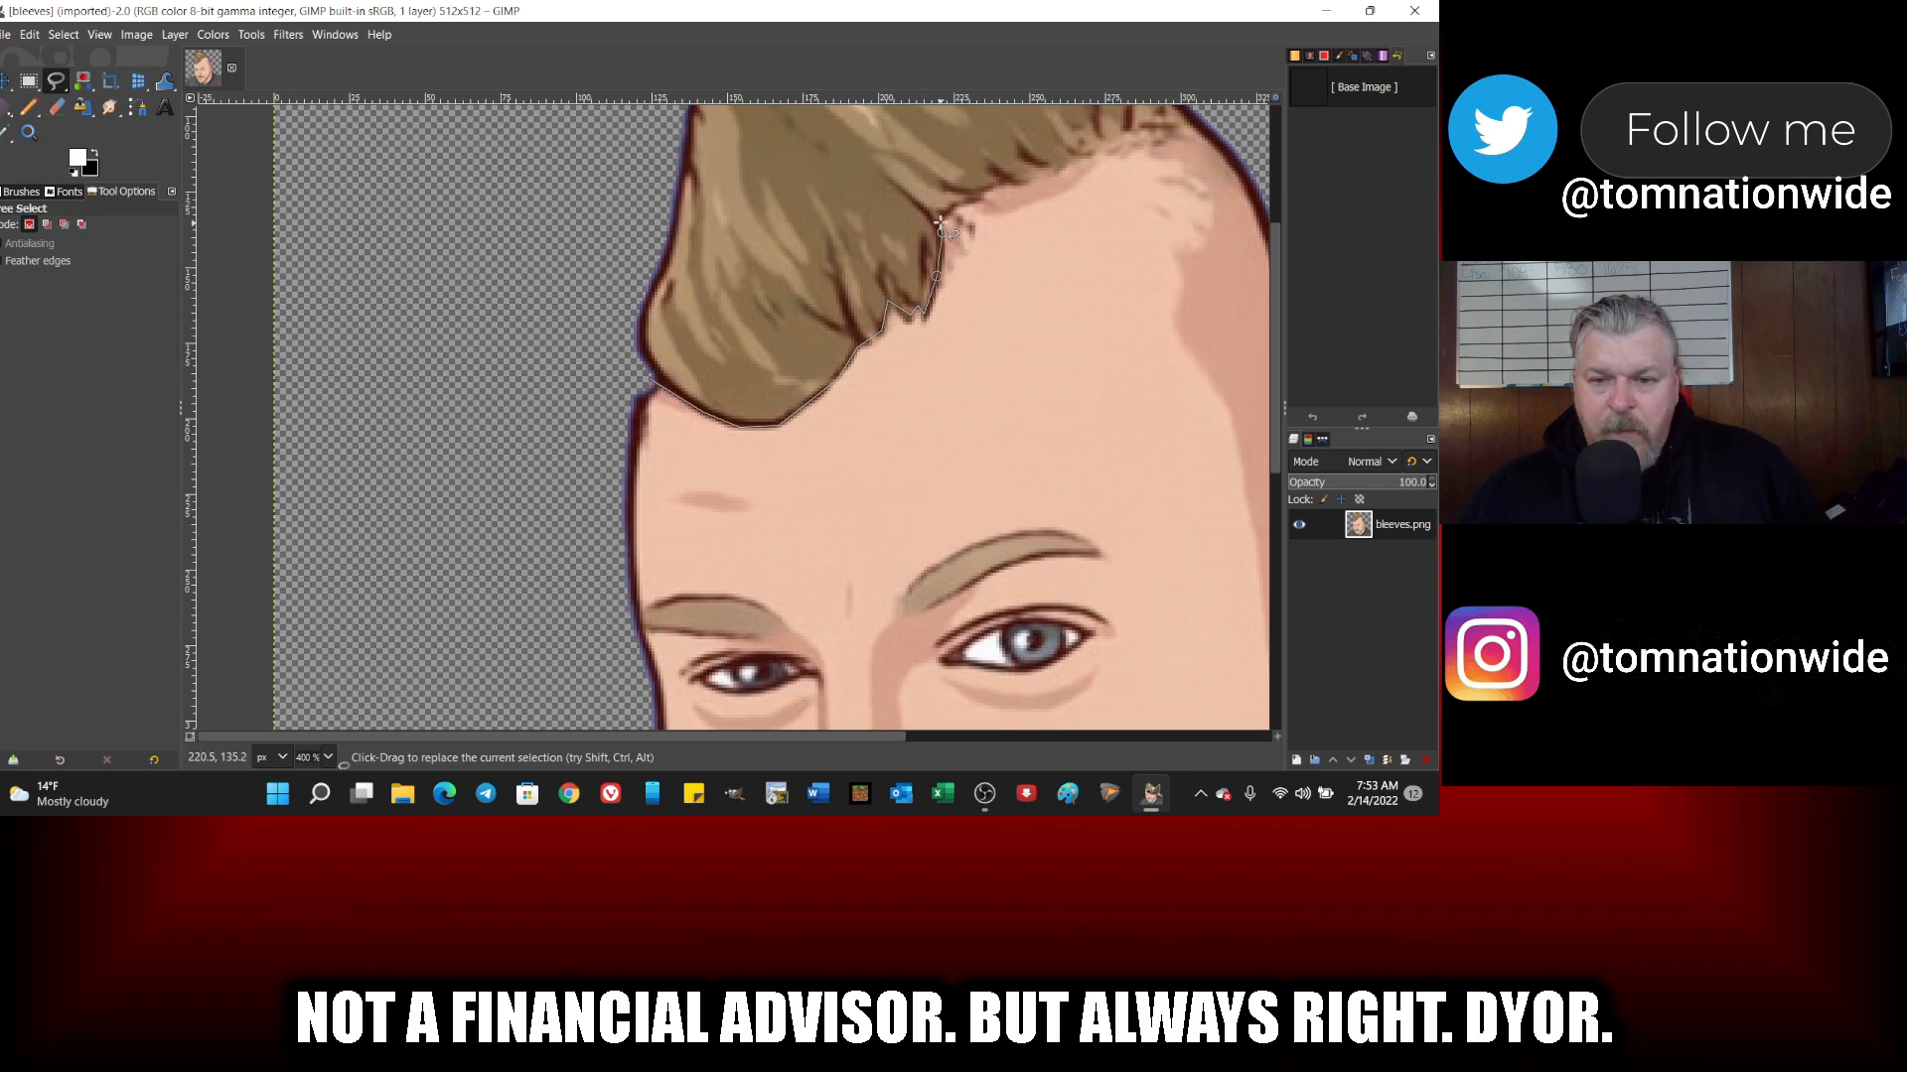
pyautogui.click(1082, 150)
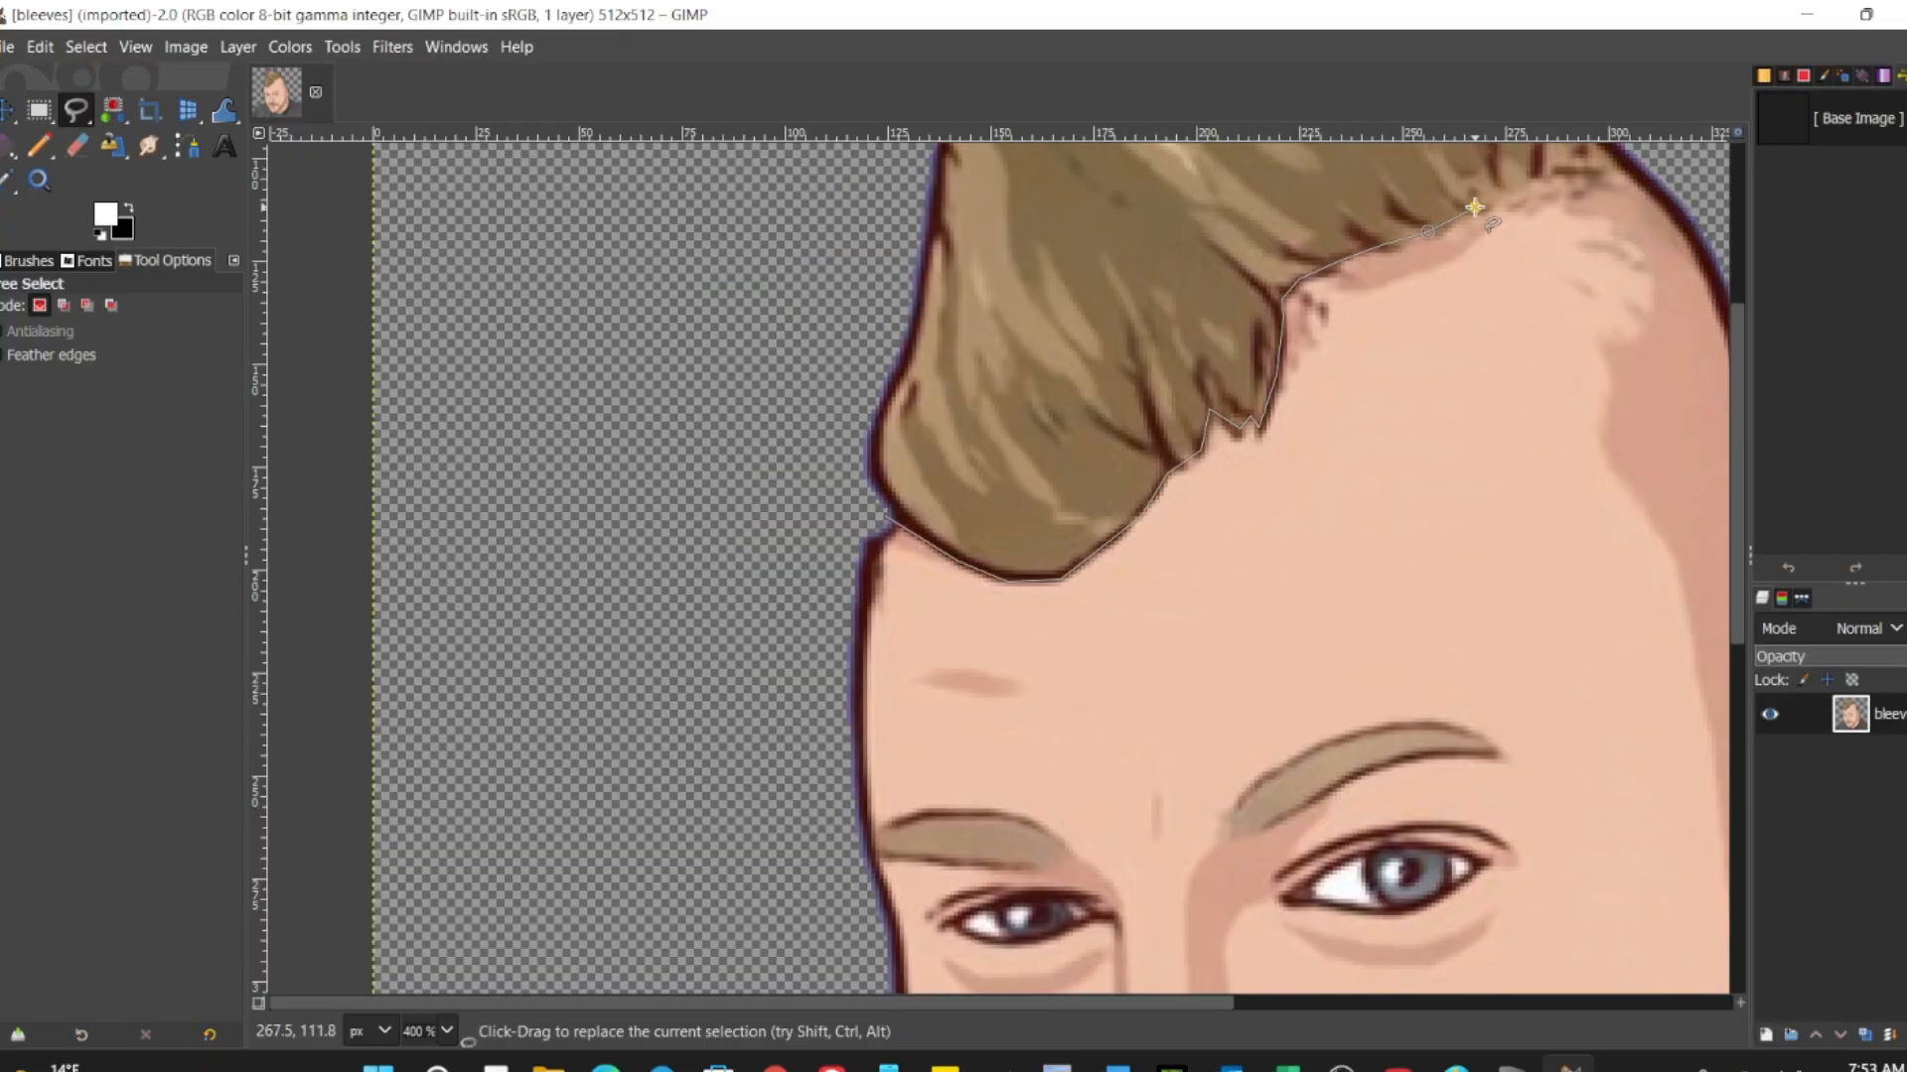
pyautogui.click(1117, 140)
pyautogui.click(1166, 137)
pyautogui.click(1655, 159)
# Step: Run the outline outside the canvas around the face and shirt and close it at its starting point by the hair
pyautogui.scroll(-4, 1499, 239)
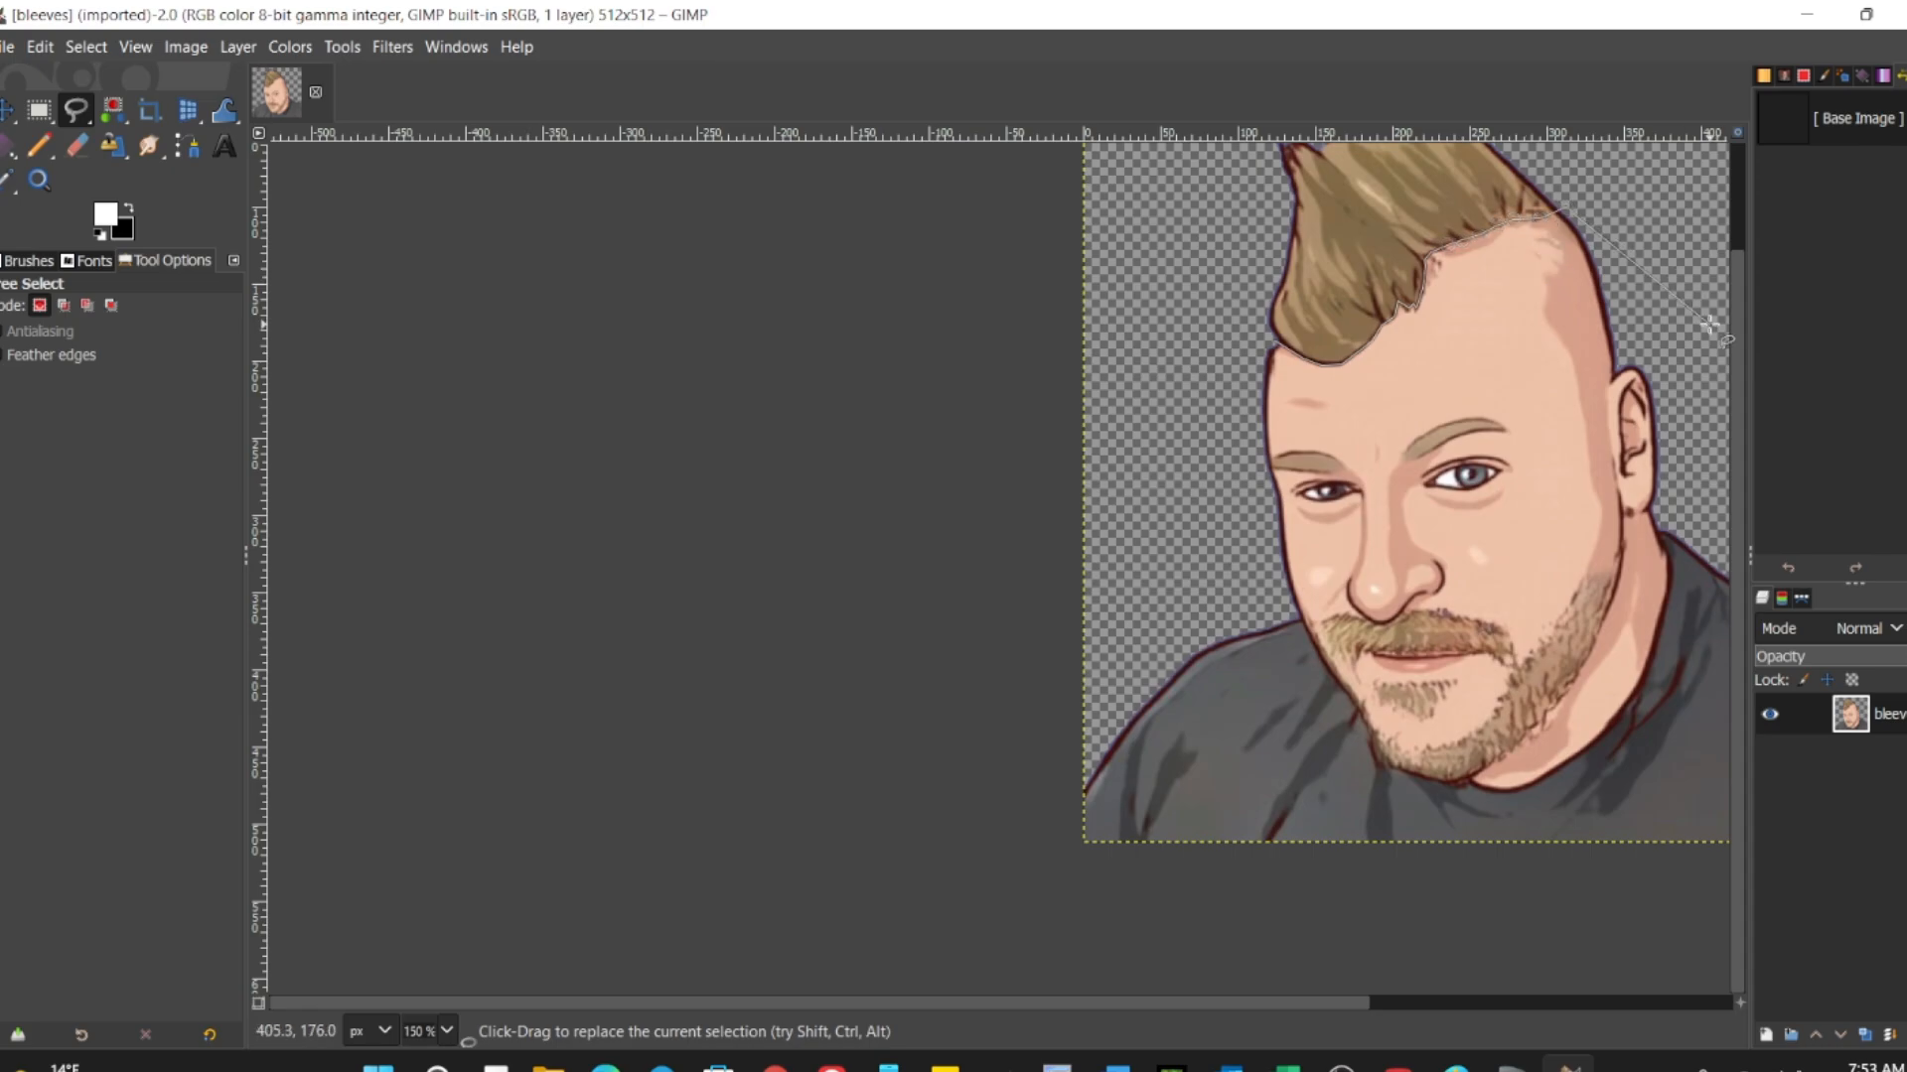
pyautogui.moveTo(1341, 1003); pyautogui.dragTo(1402, 997)
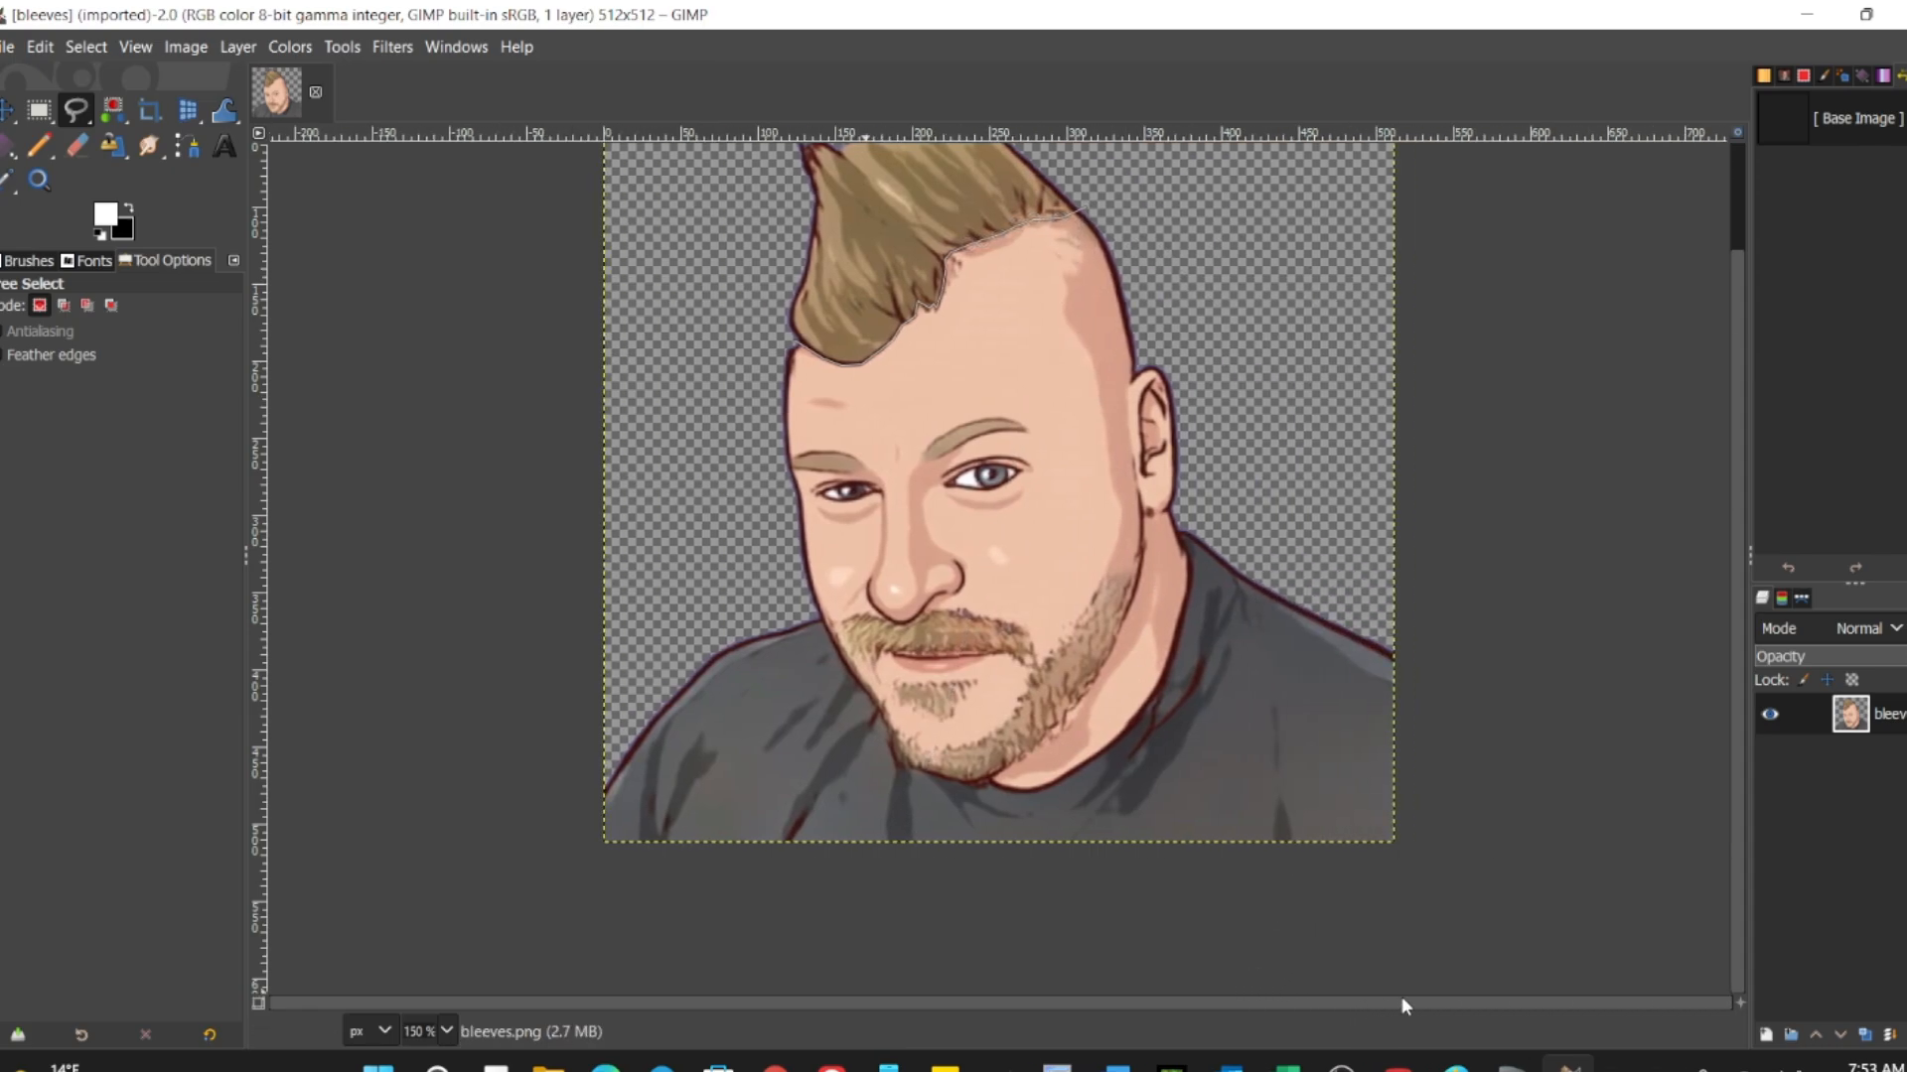
pyautogui.scroll(1, 1255, 498)
pyautogui.scroll(-2, 1252, 497)
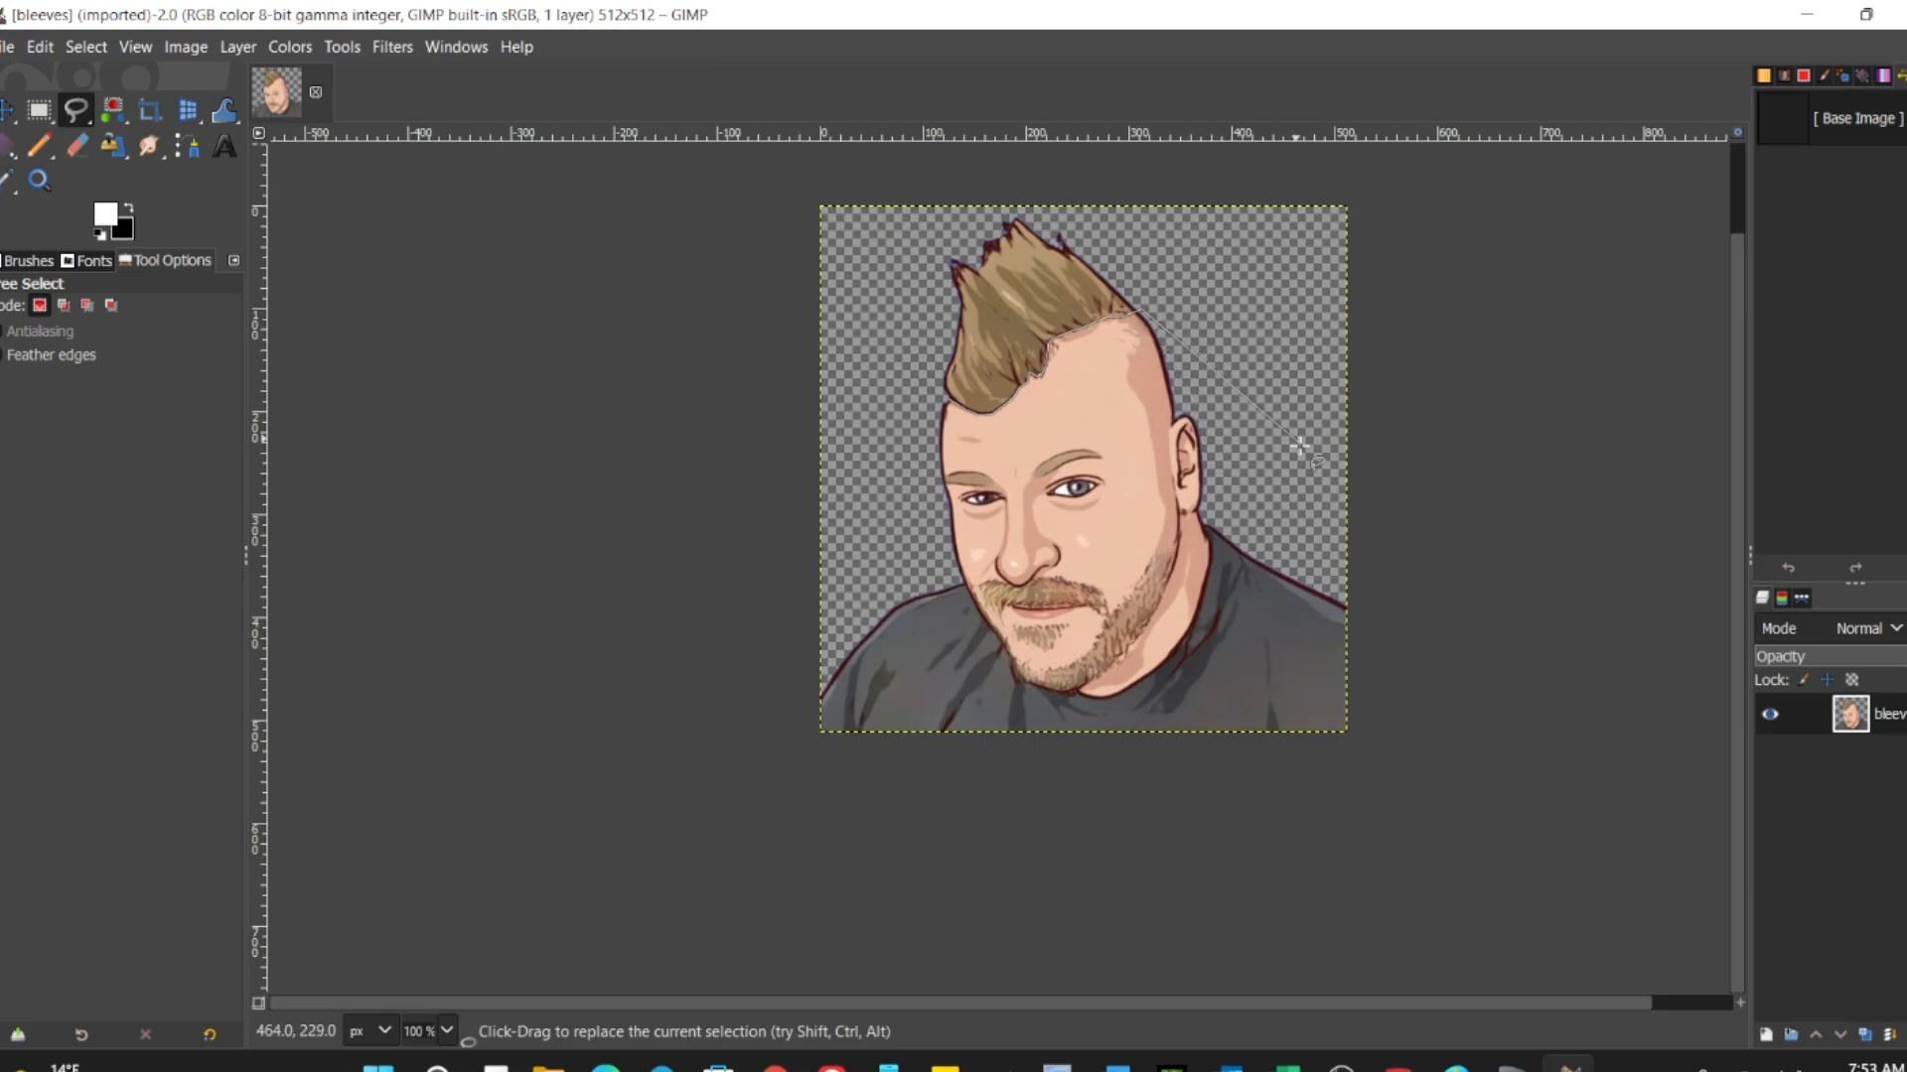
pyautogui.click(1441, 600)
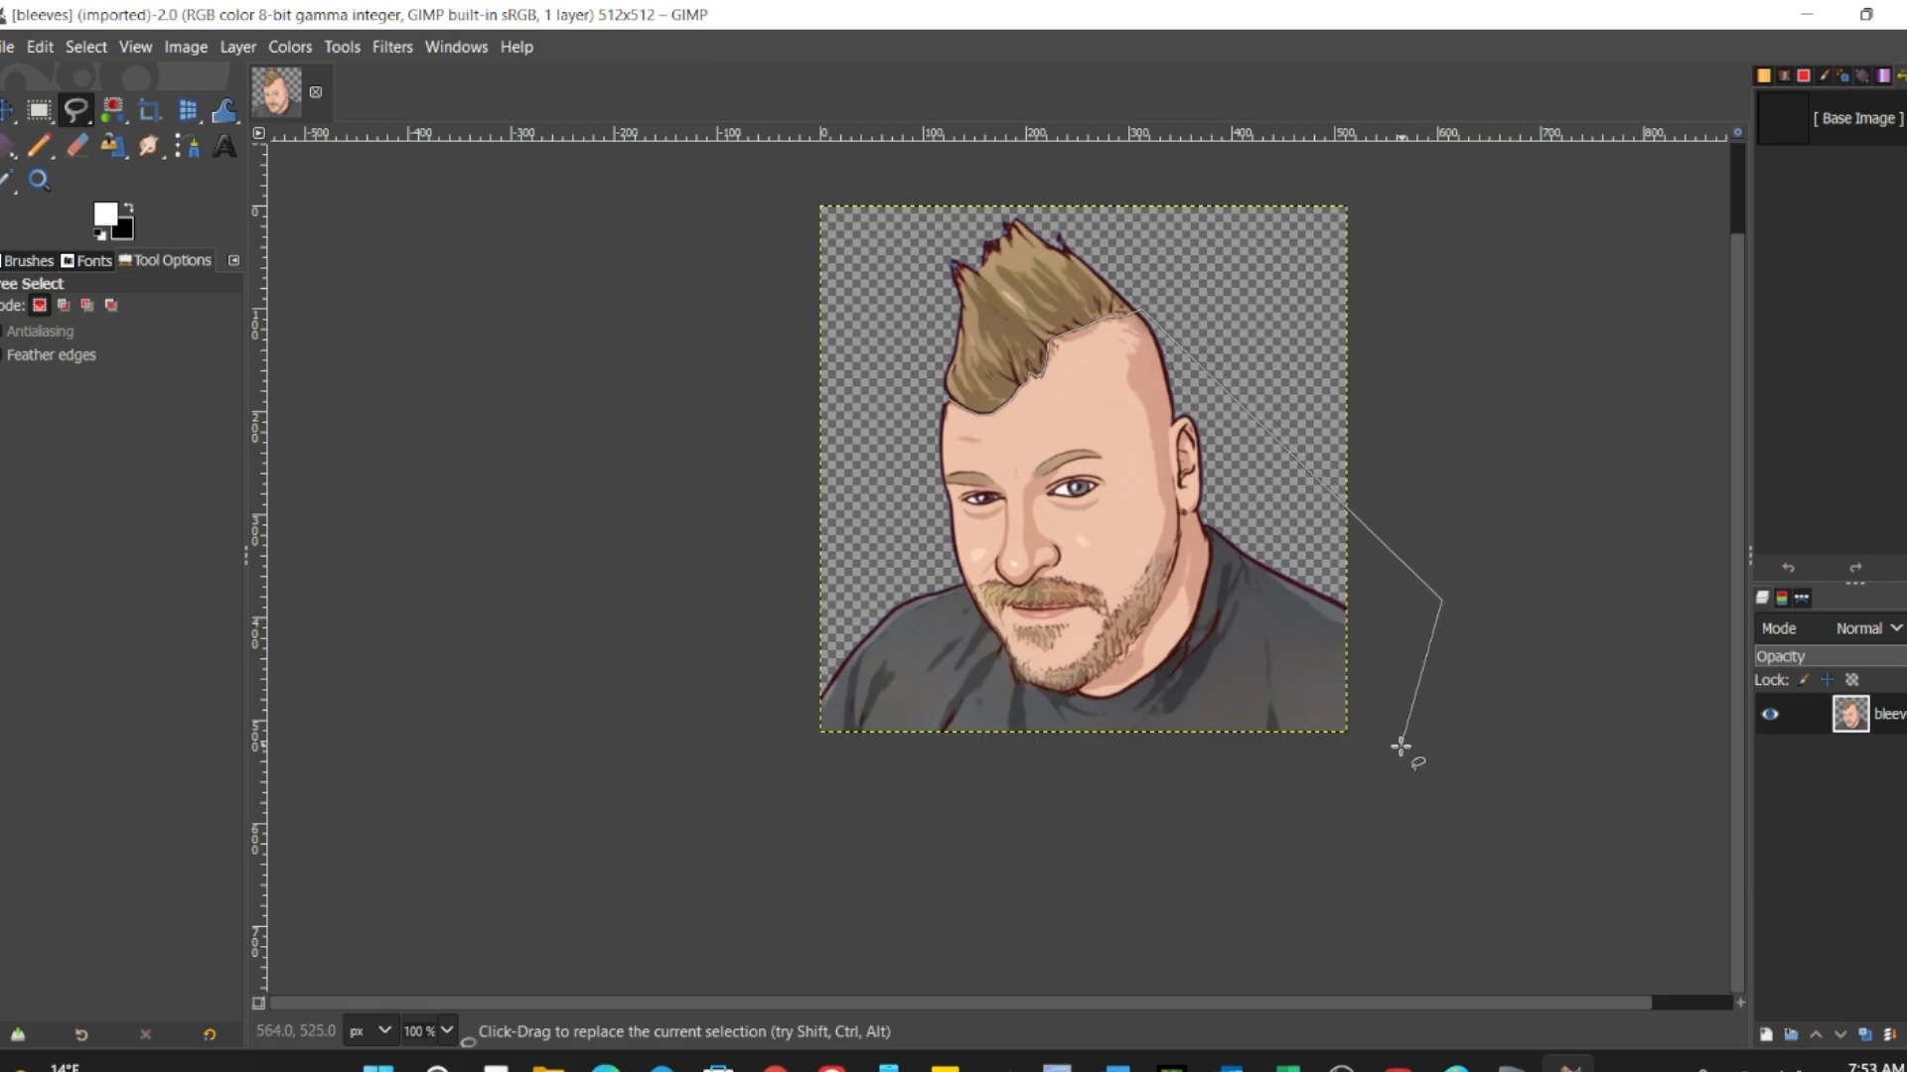
pyautogui.click(1390, 826)
pyautogui.click(705, 816)
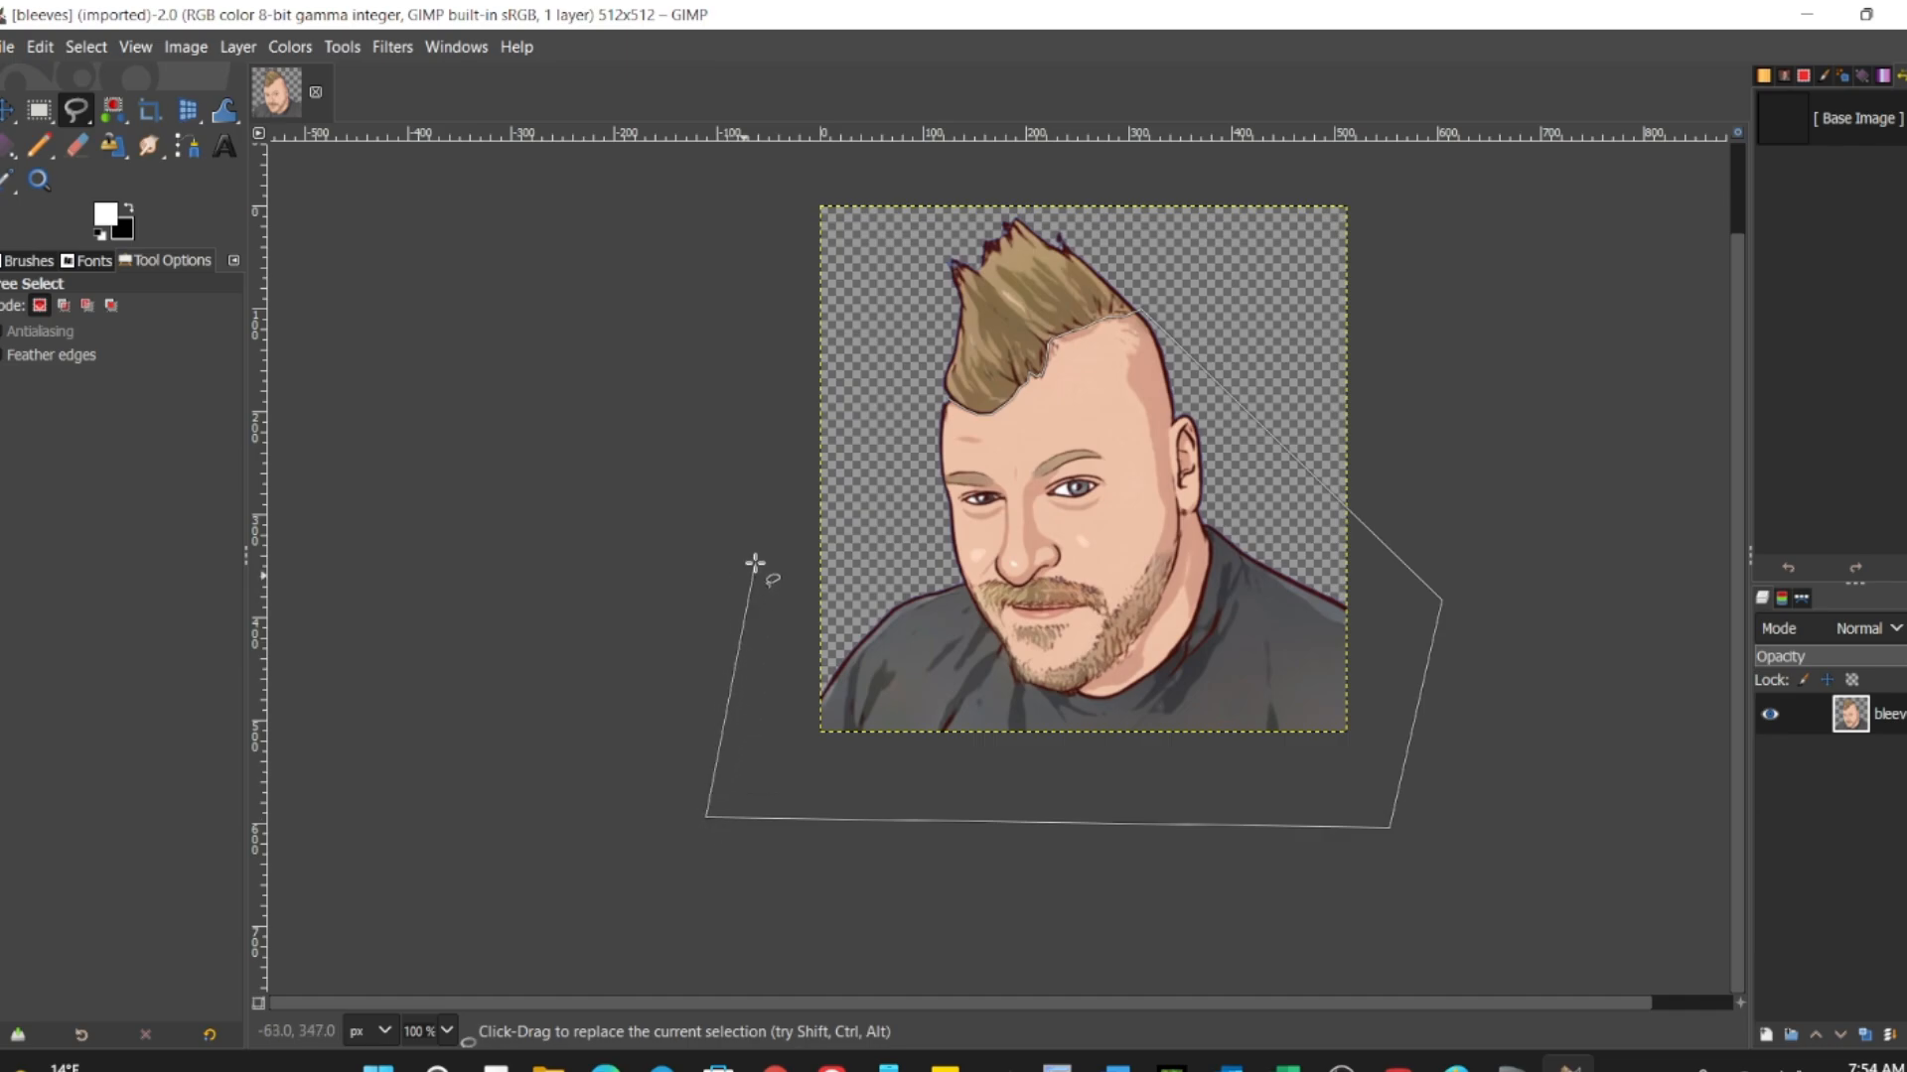
pyautogui.click(763, 392)
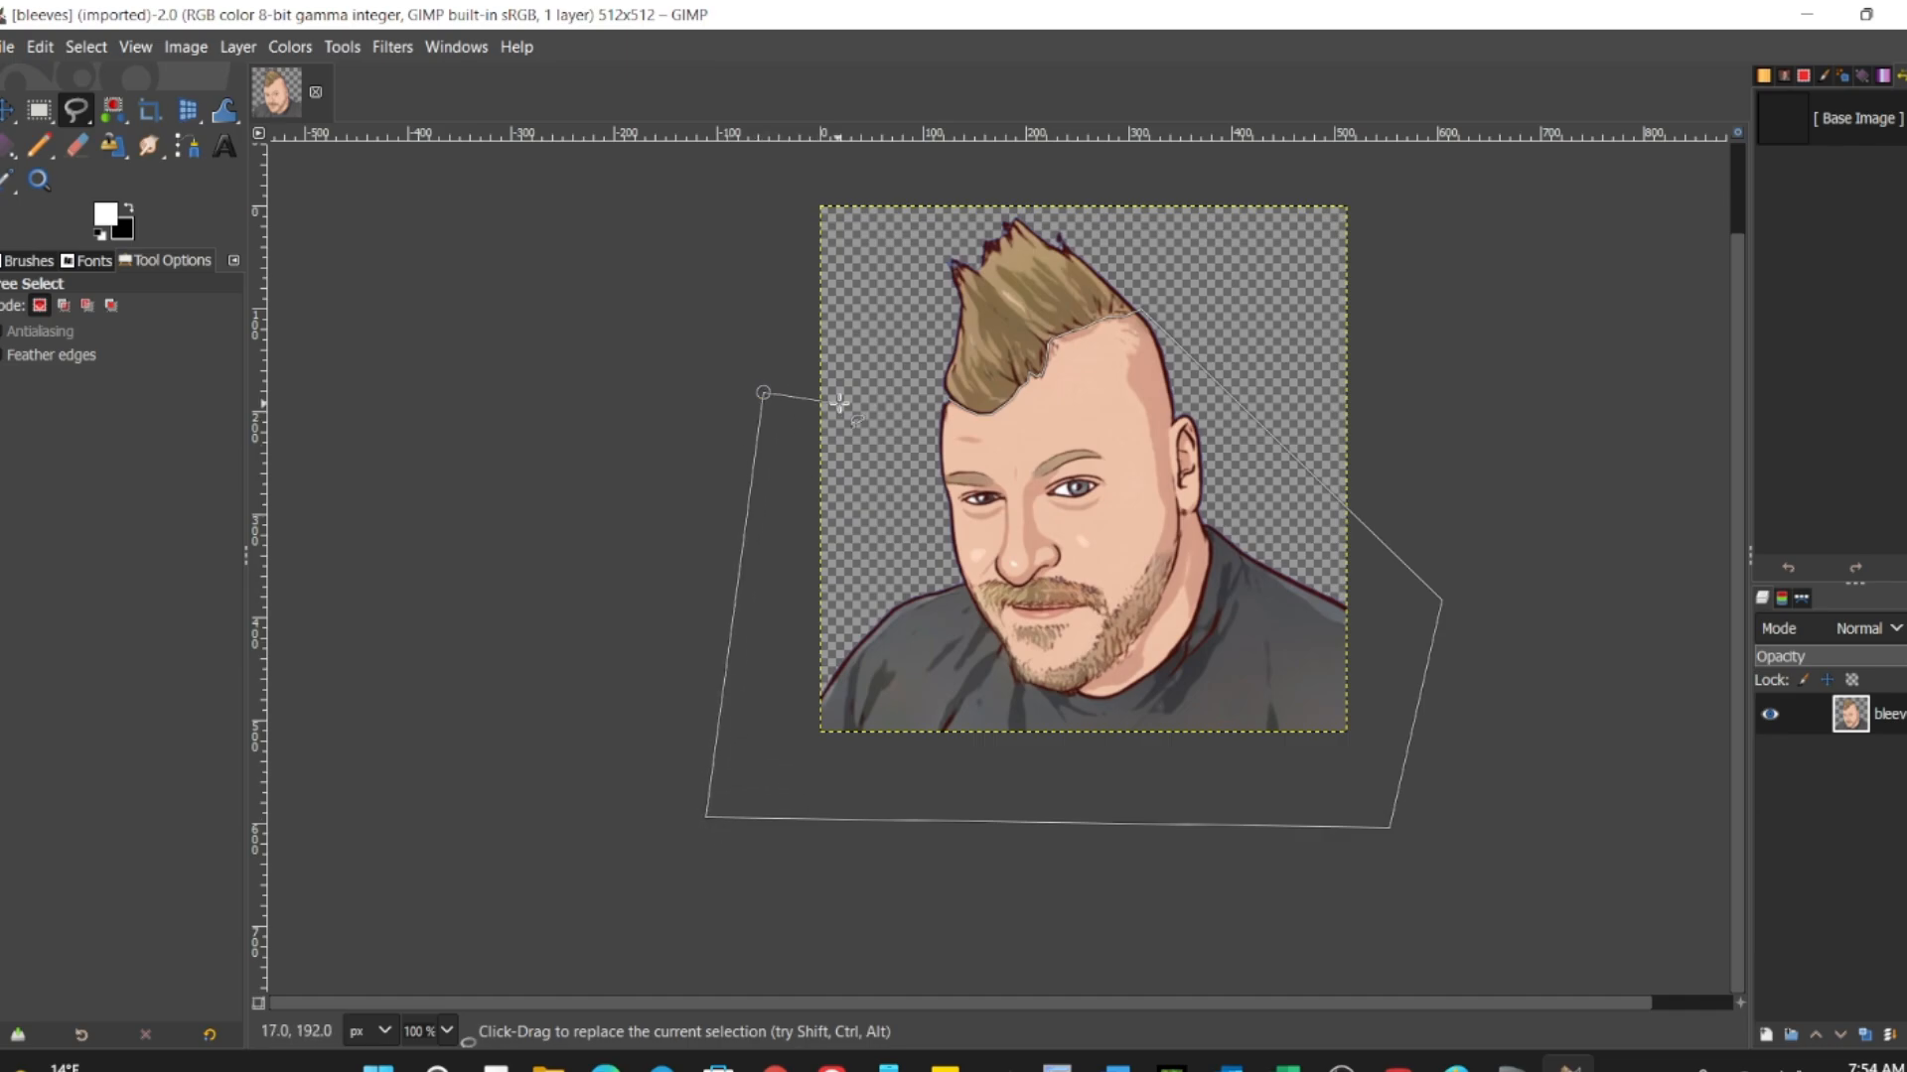
pyautogui.scroll(2, 852, 375)
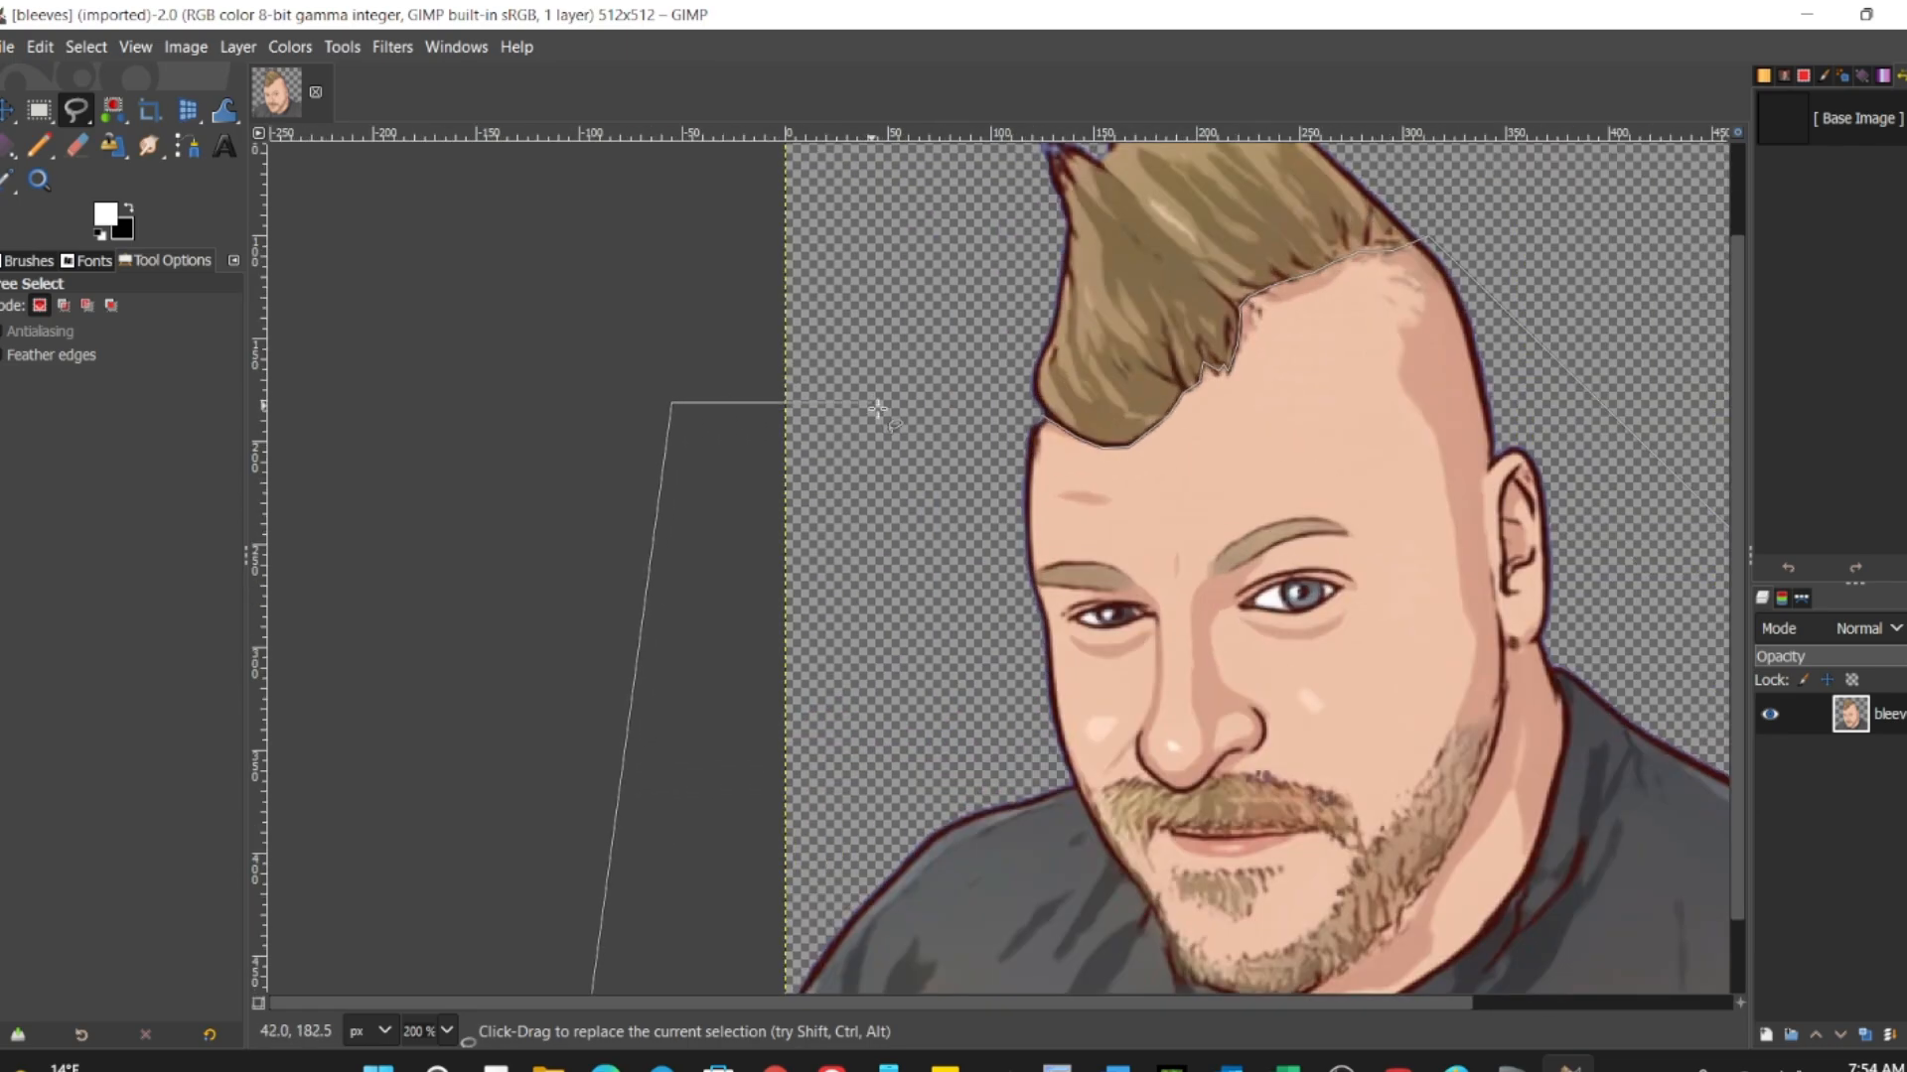
pyautogui.click(1041, 415)
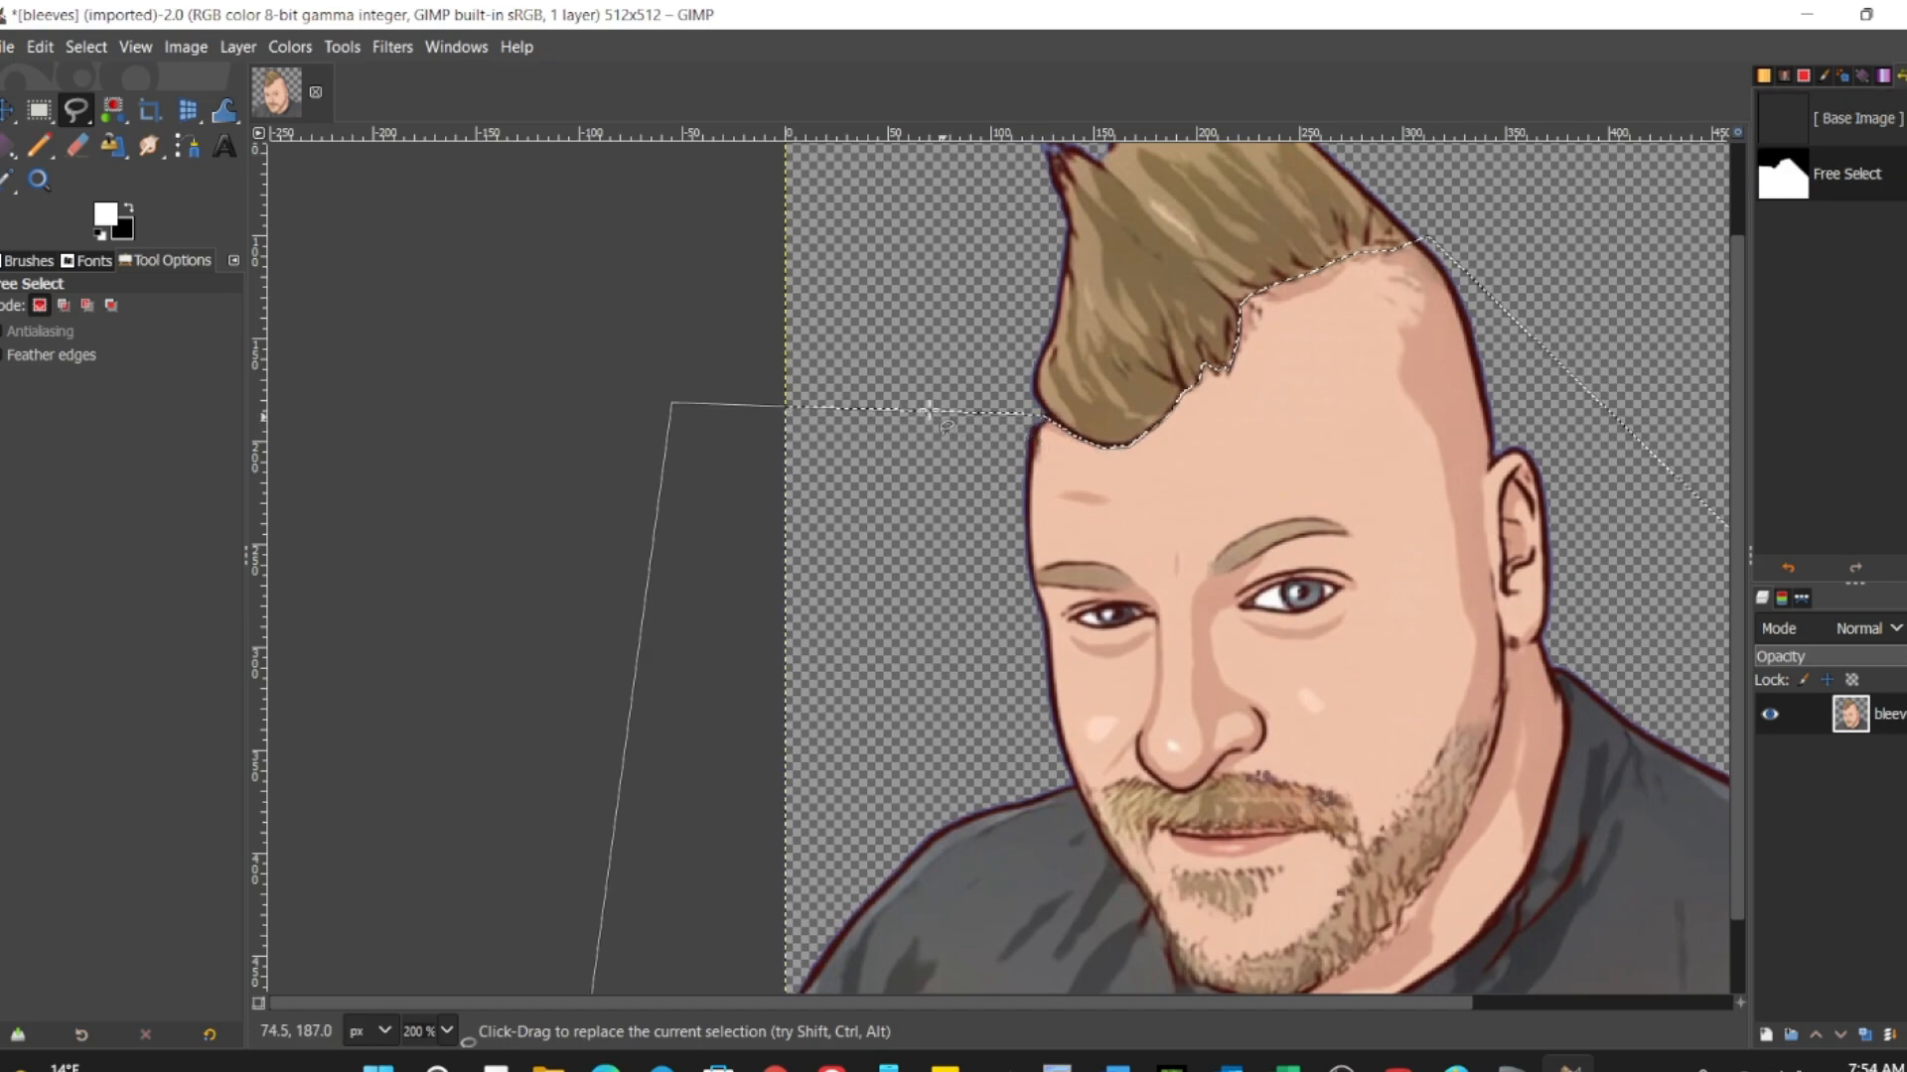
# Step: Check the layer's alpha channel options and clear the selected face and shirt area so only the hair is kept
pyautogui.scroll(-1, 800, 331)
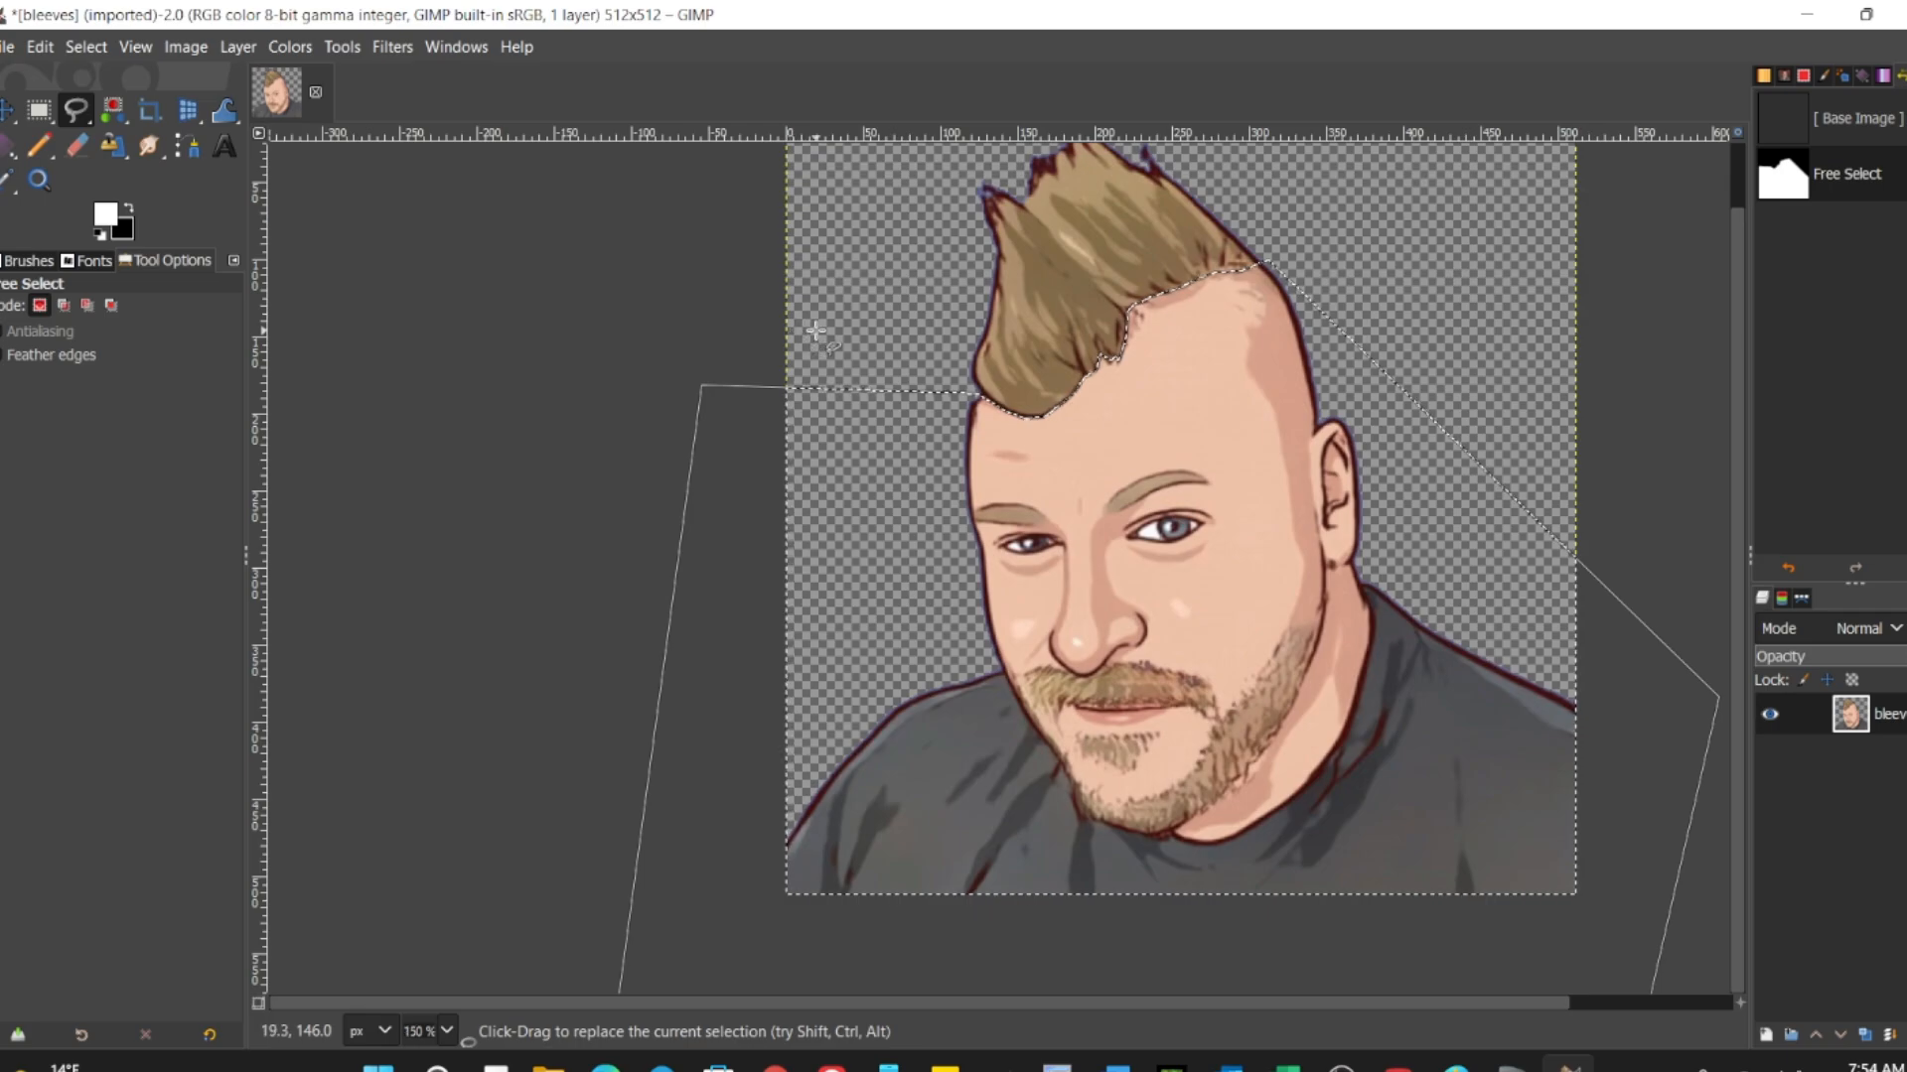
pyautogui.scroll(-2, 800, 331)
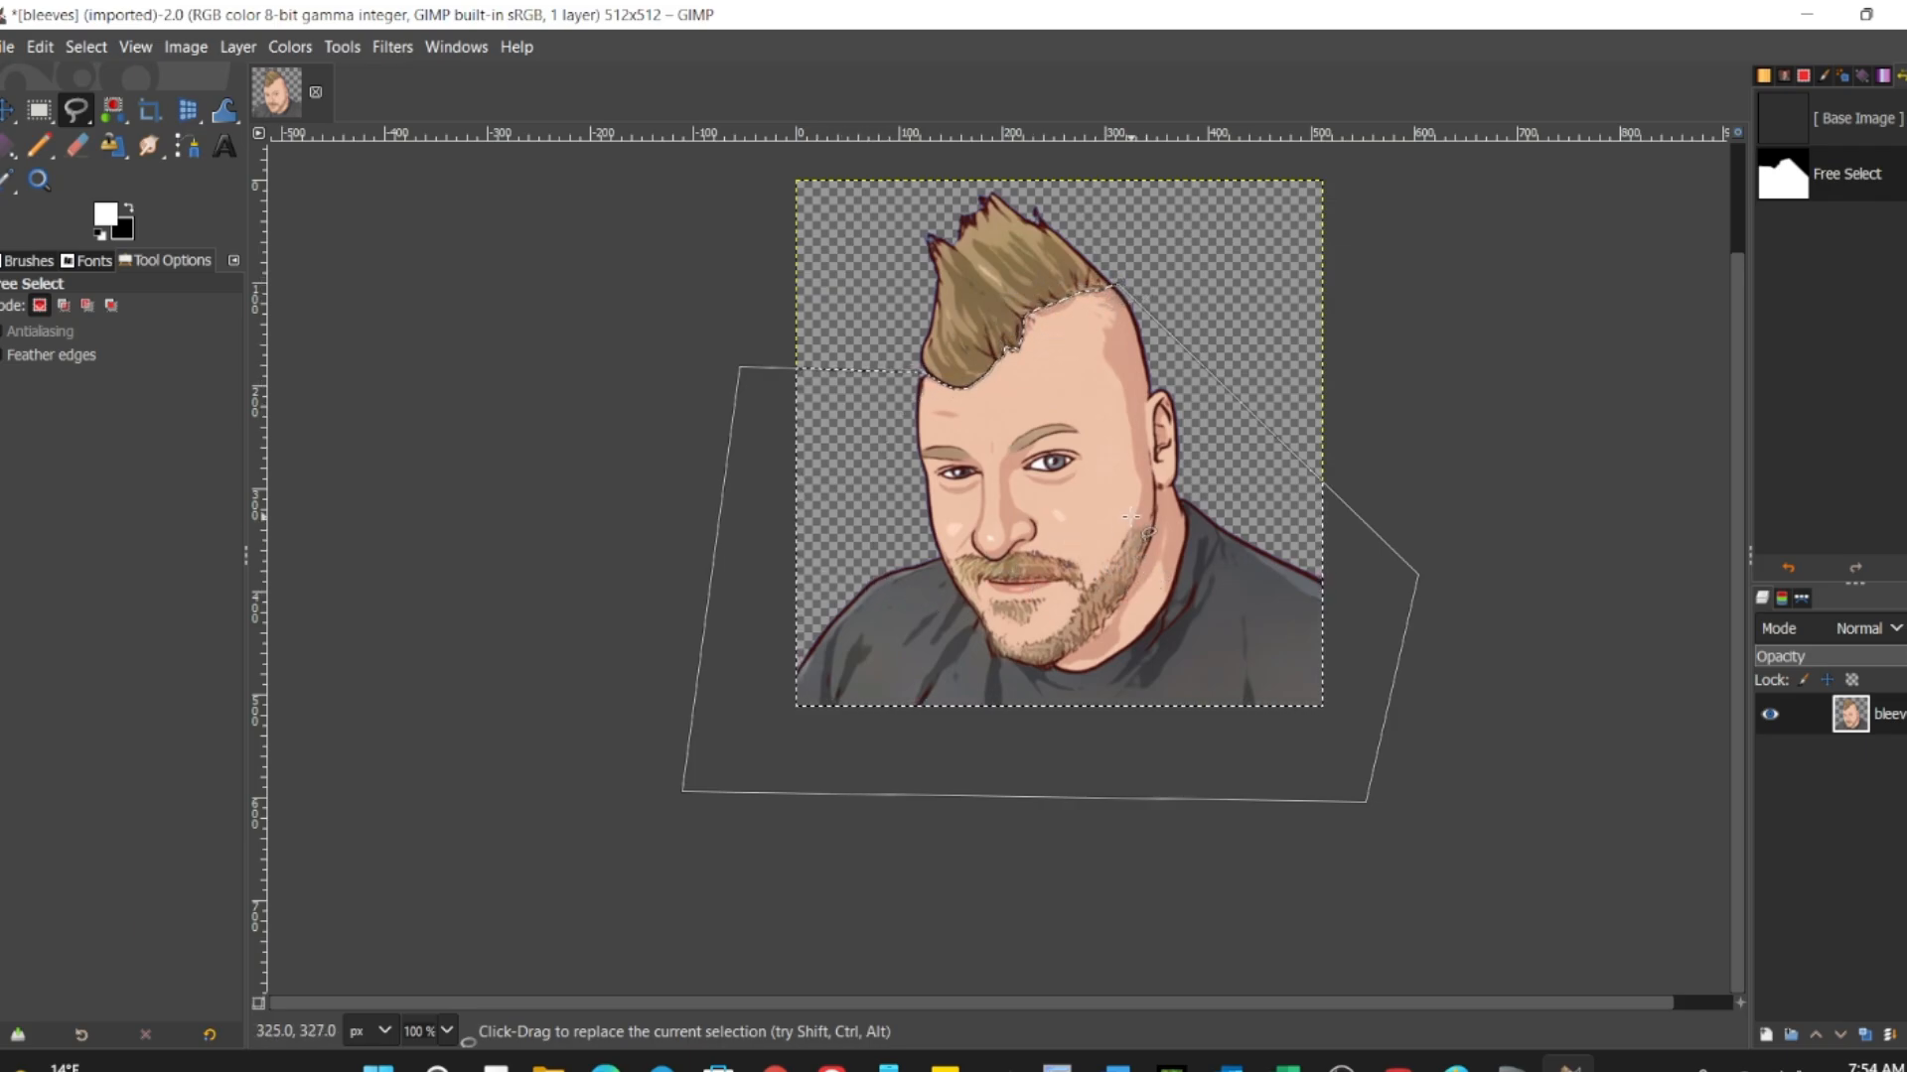
pyautogui.click(237, 48)
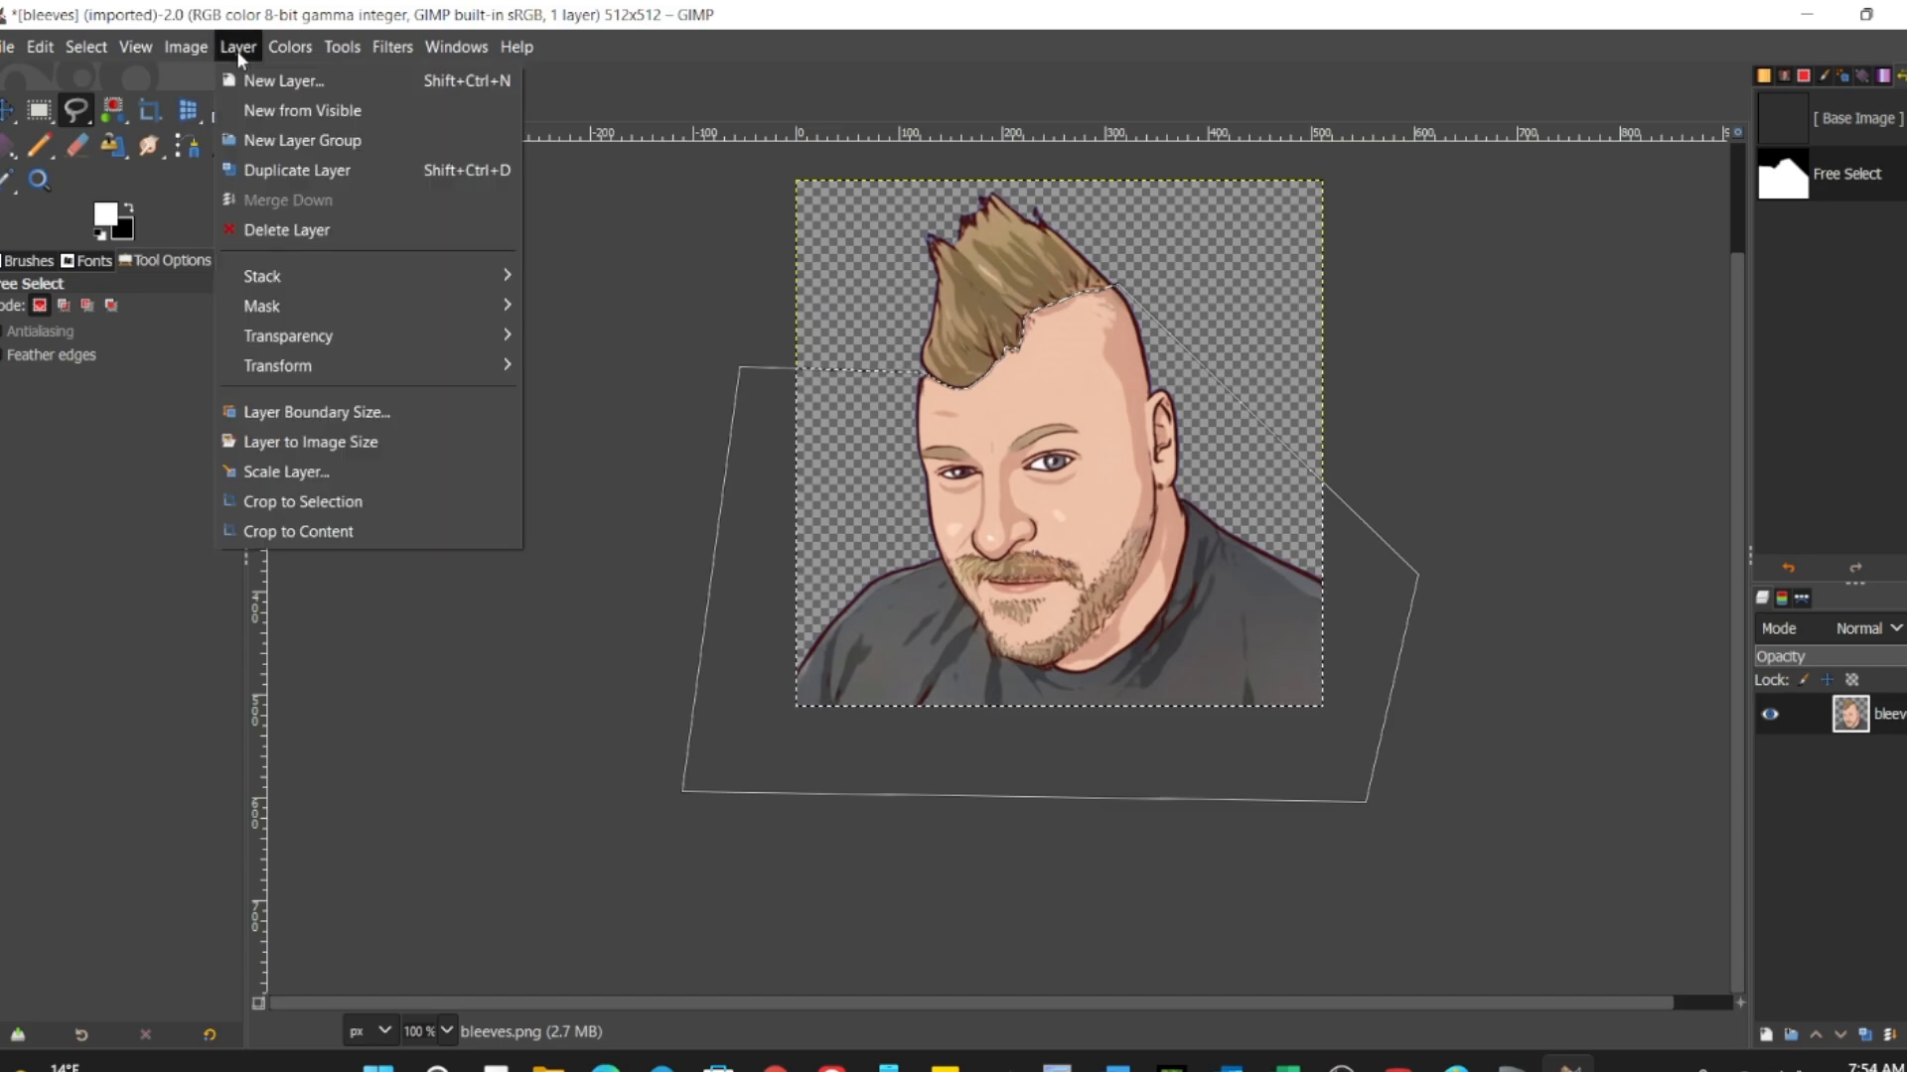
pyautogui.moveTo(307, 344)
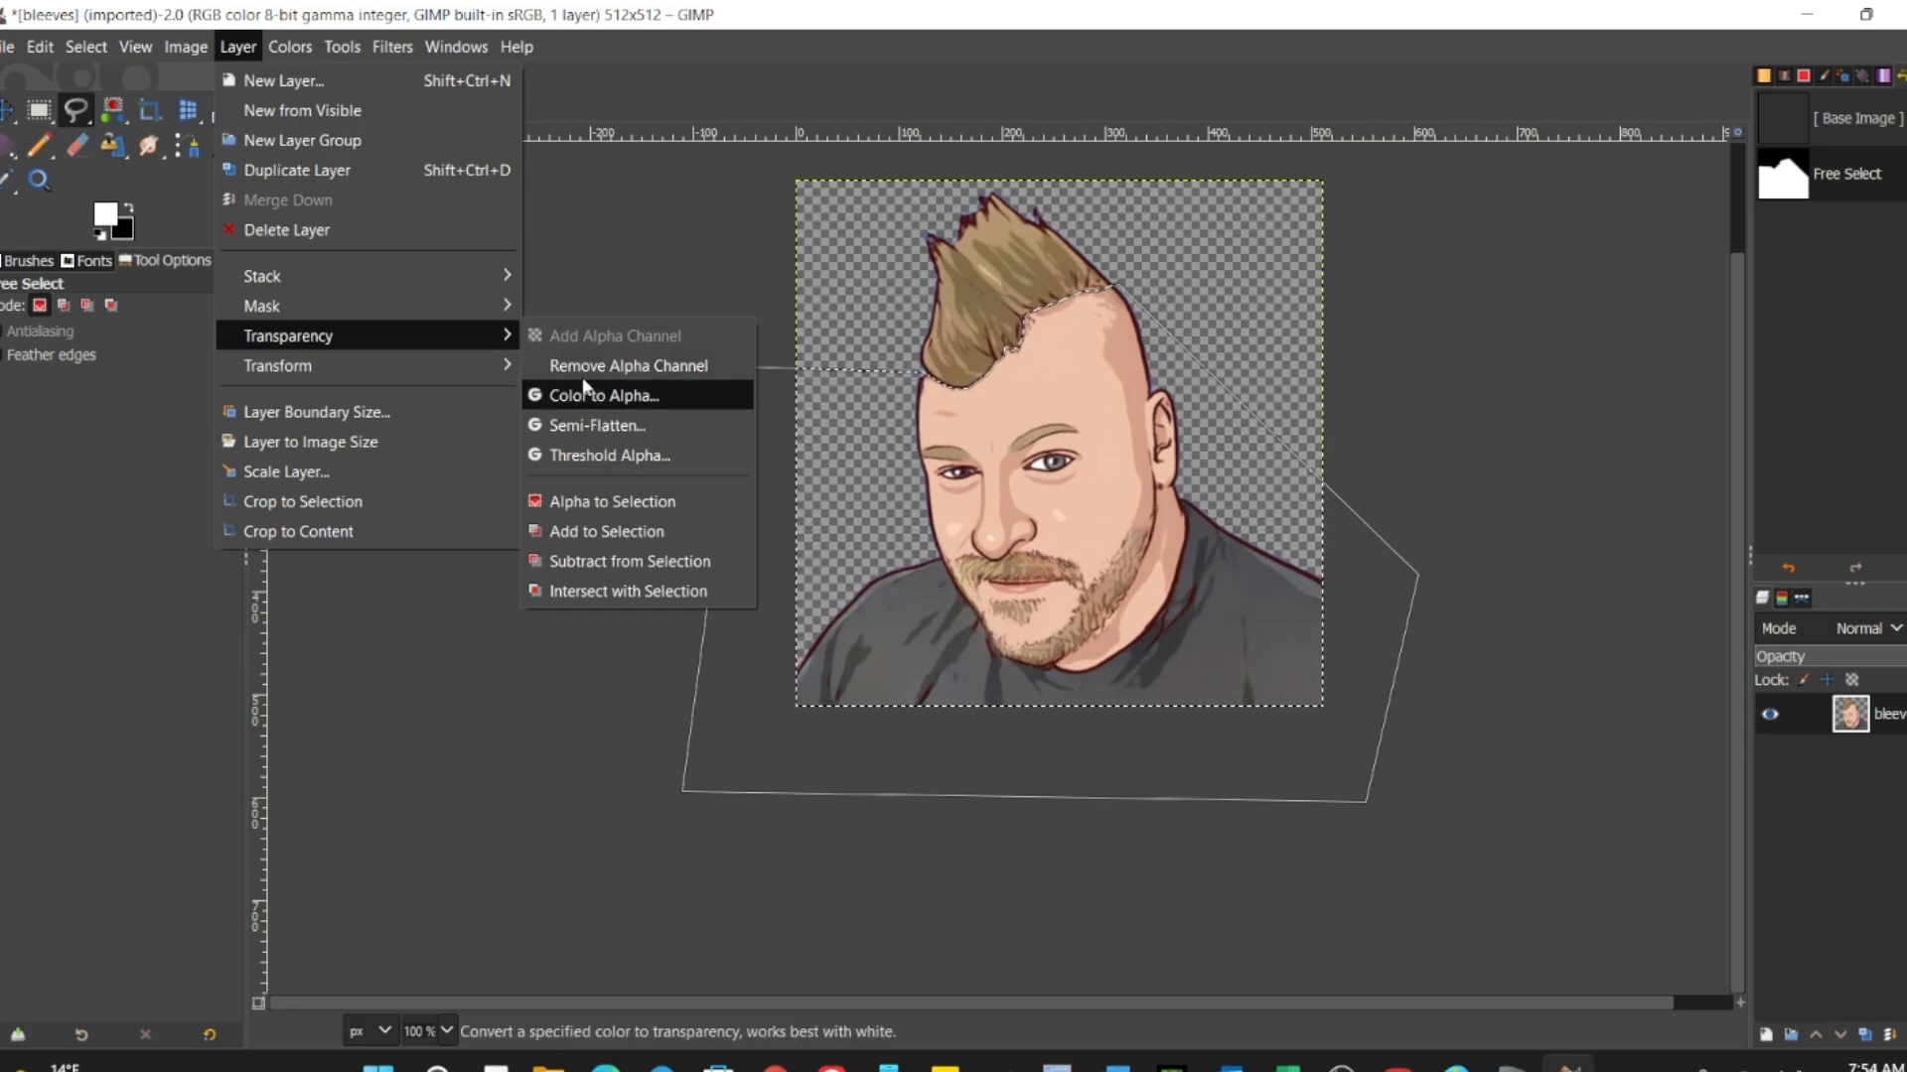
pyautogui.click(641, 240)
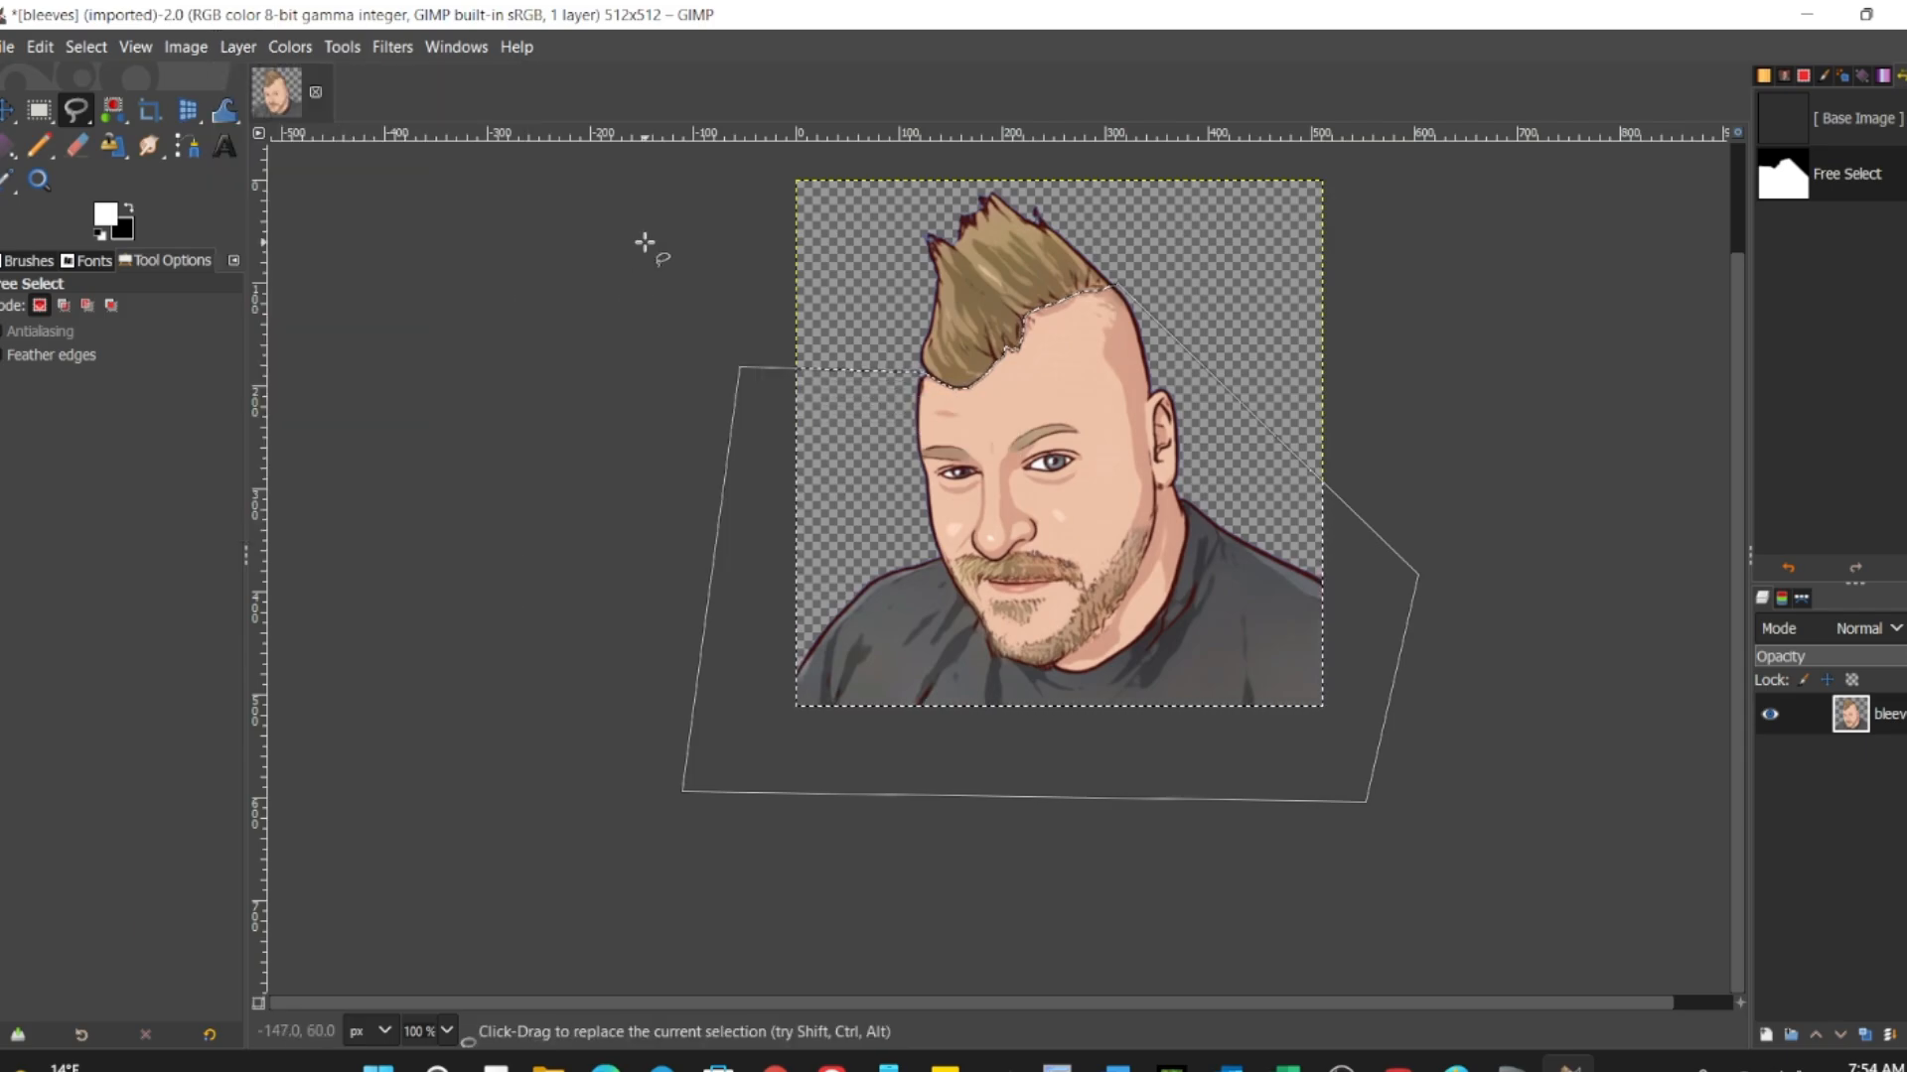
pyautogui.click(40, 47)
pyautogui.click(84, 469)
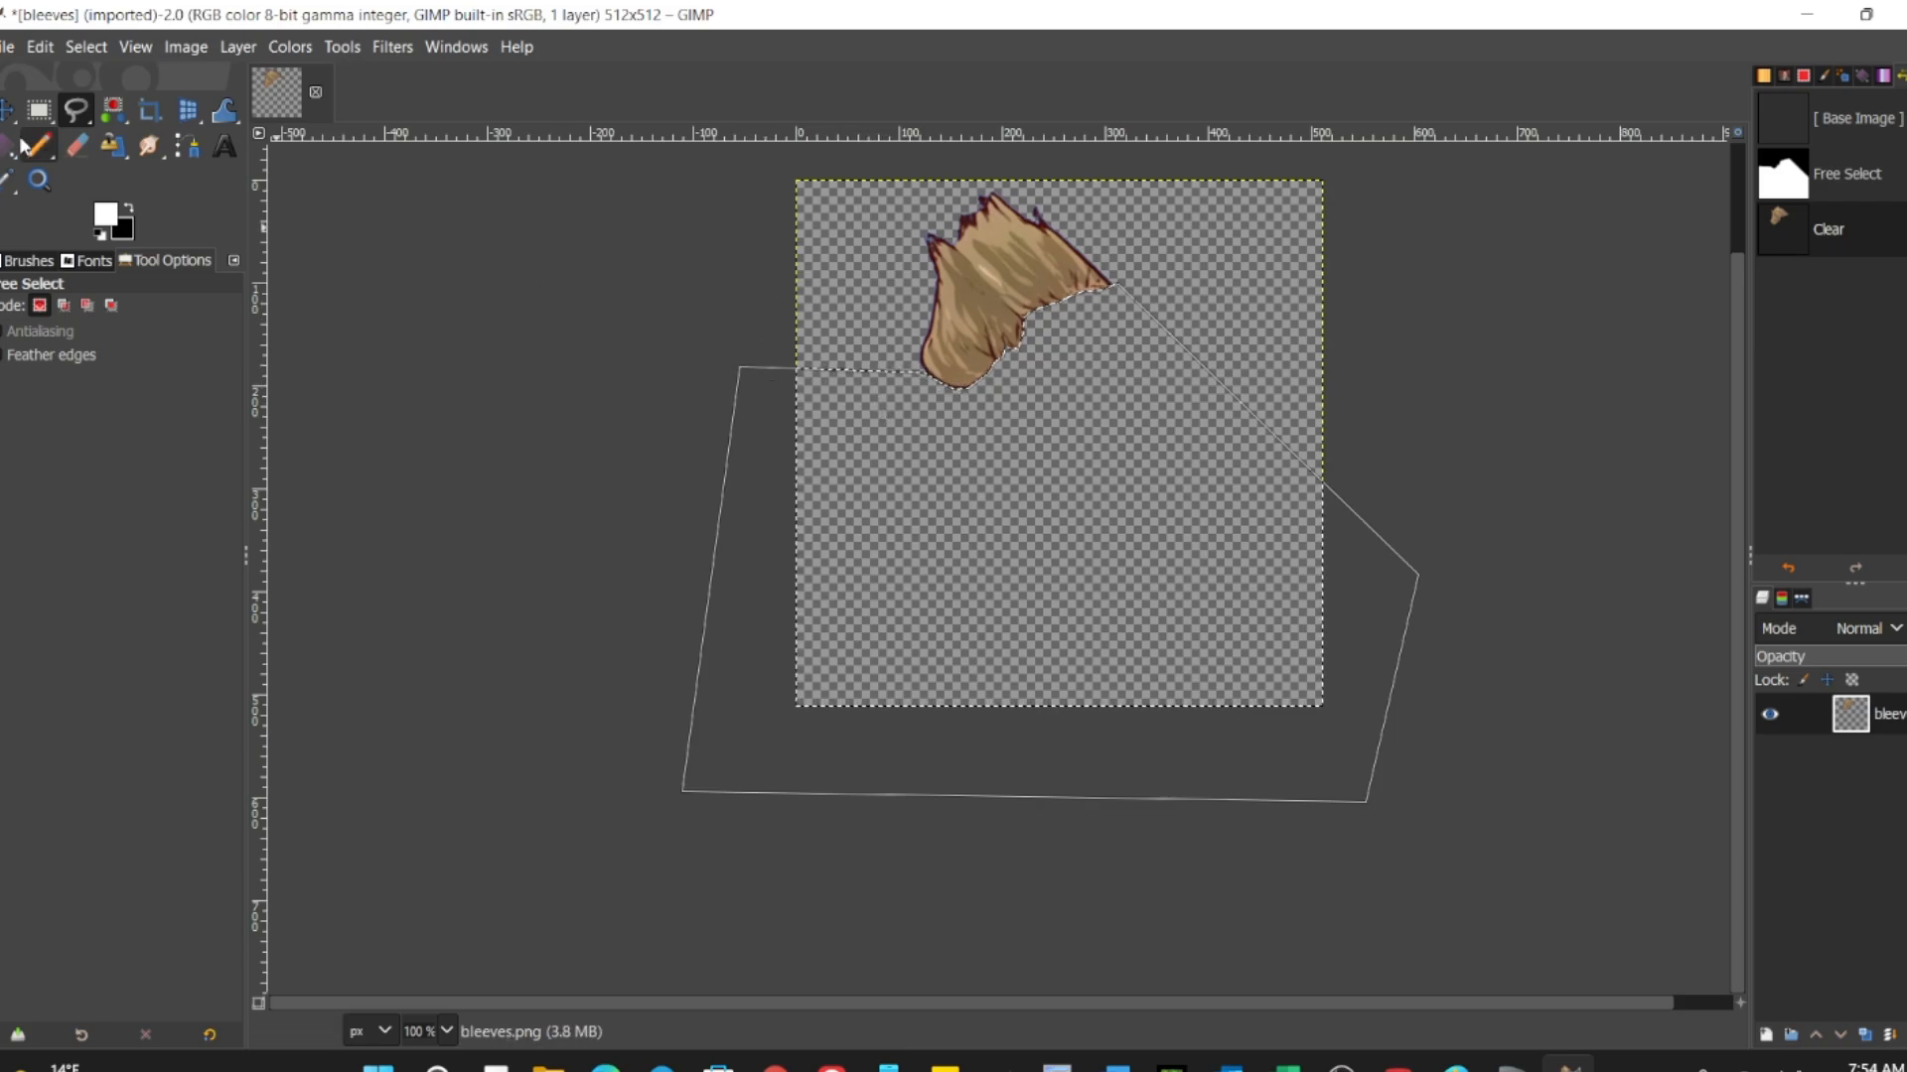
# Step: Export the isolated hair image as hair.png into the NFT Assets folder
pyautogui.click(8, 46)
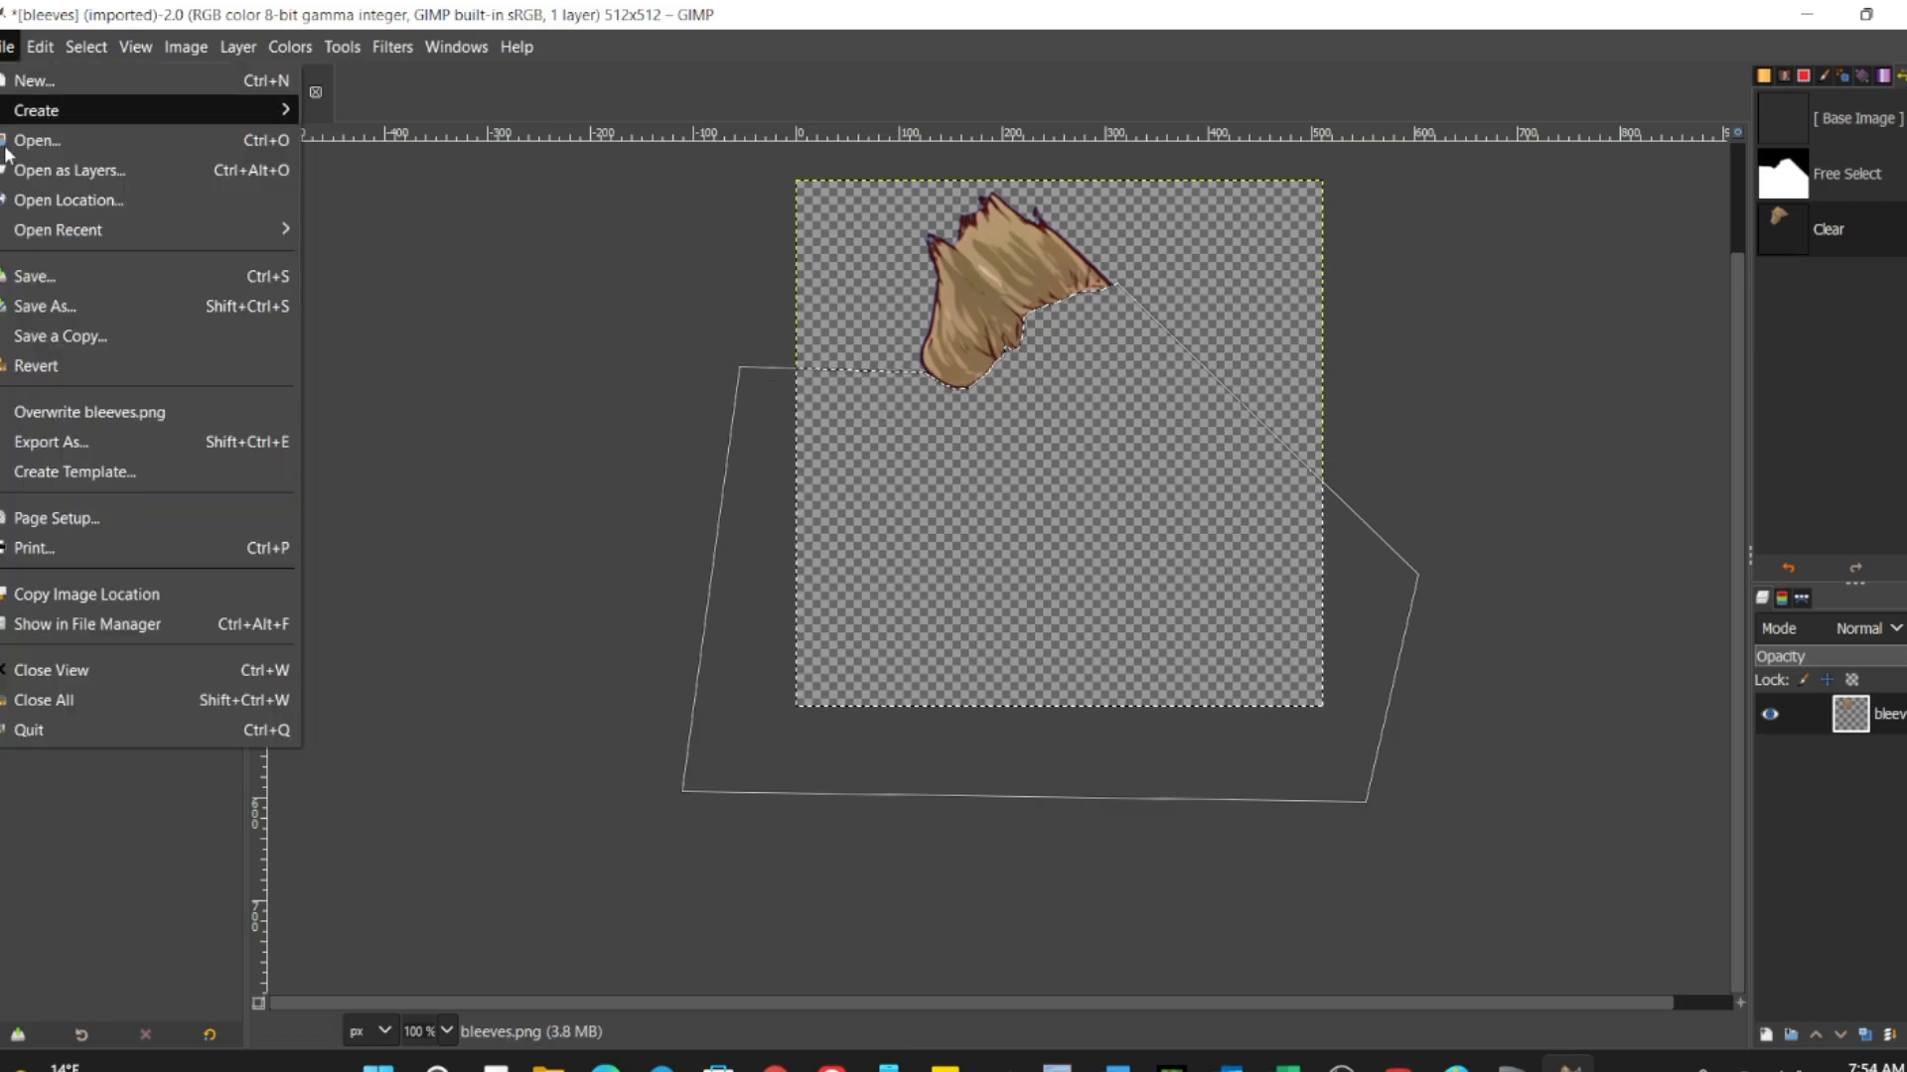
pyautogui.click(64, 443)
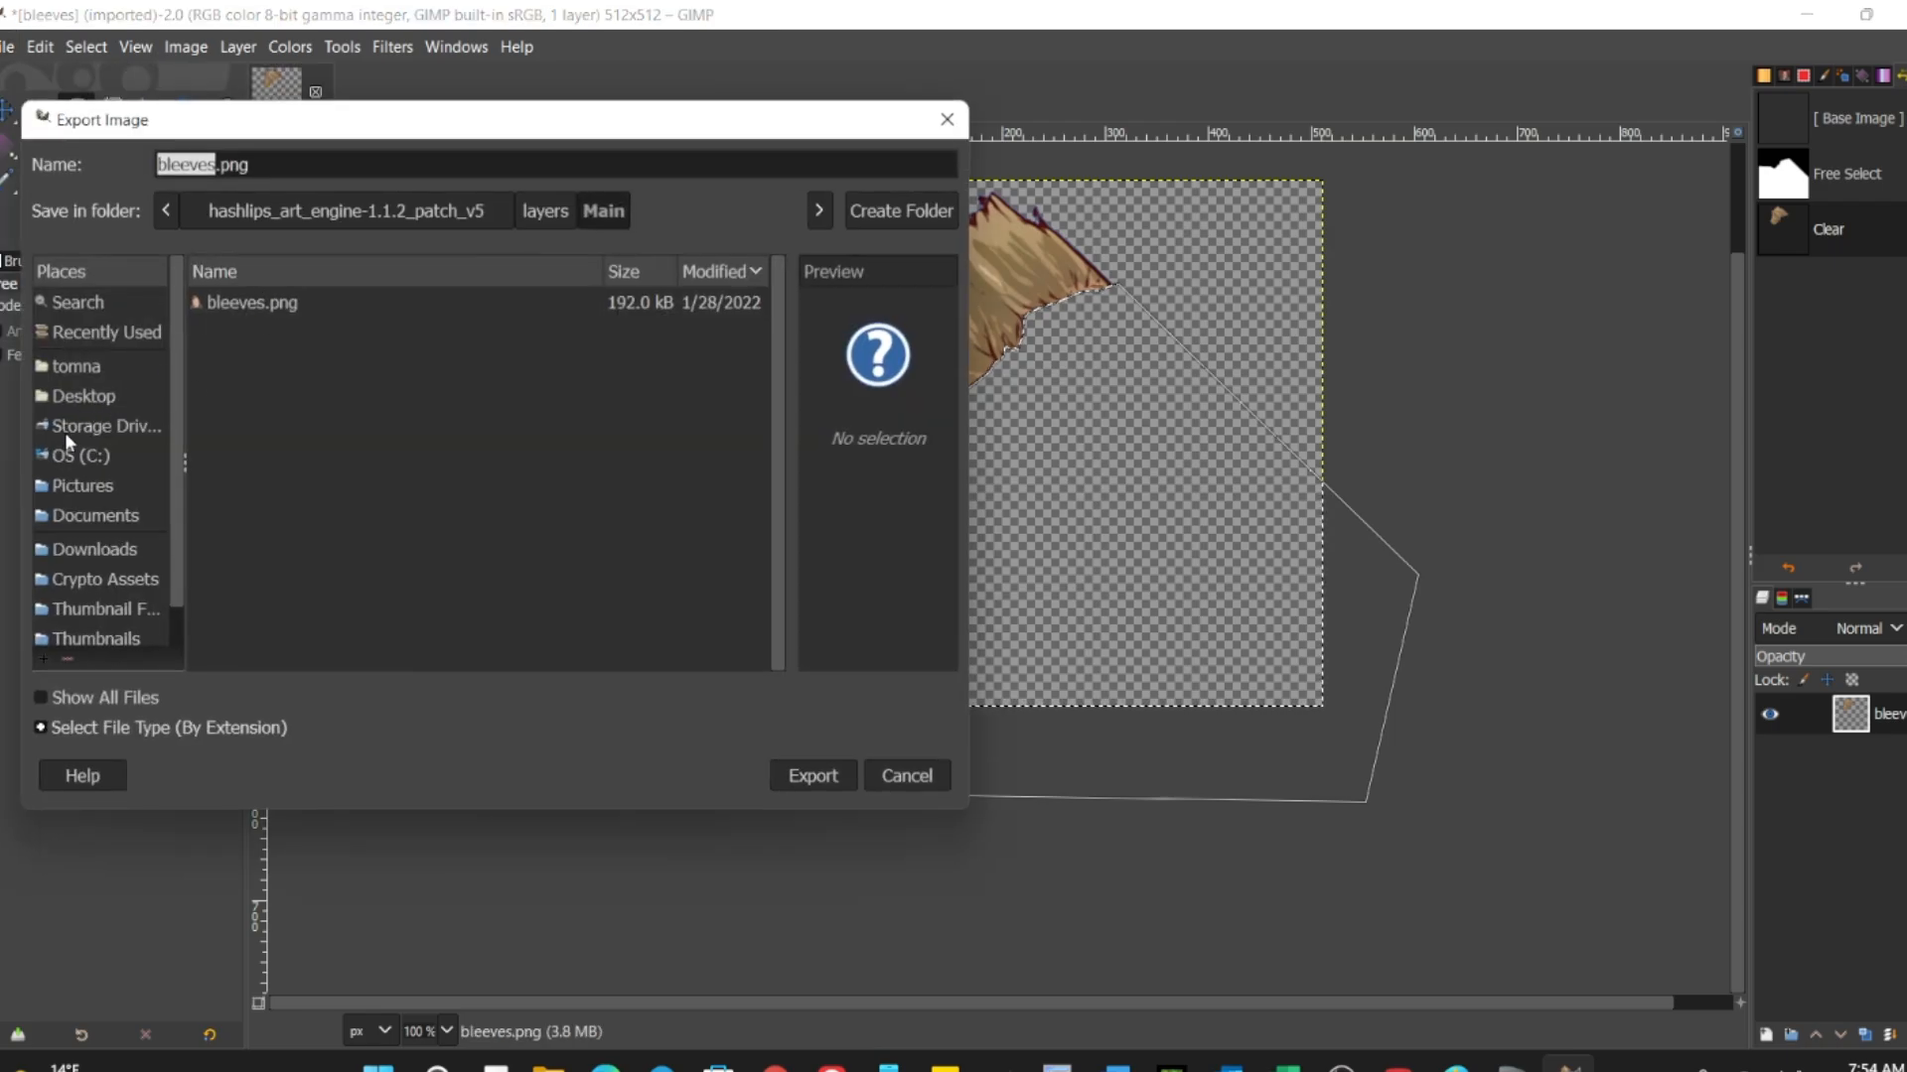
pyautogui.scroll(-1, 50, 599)
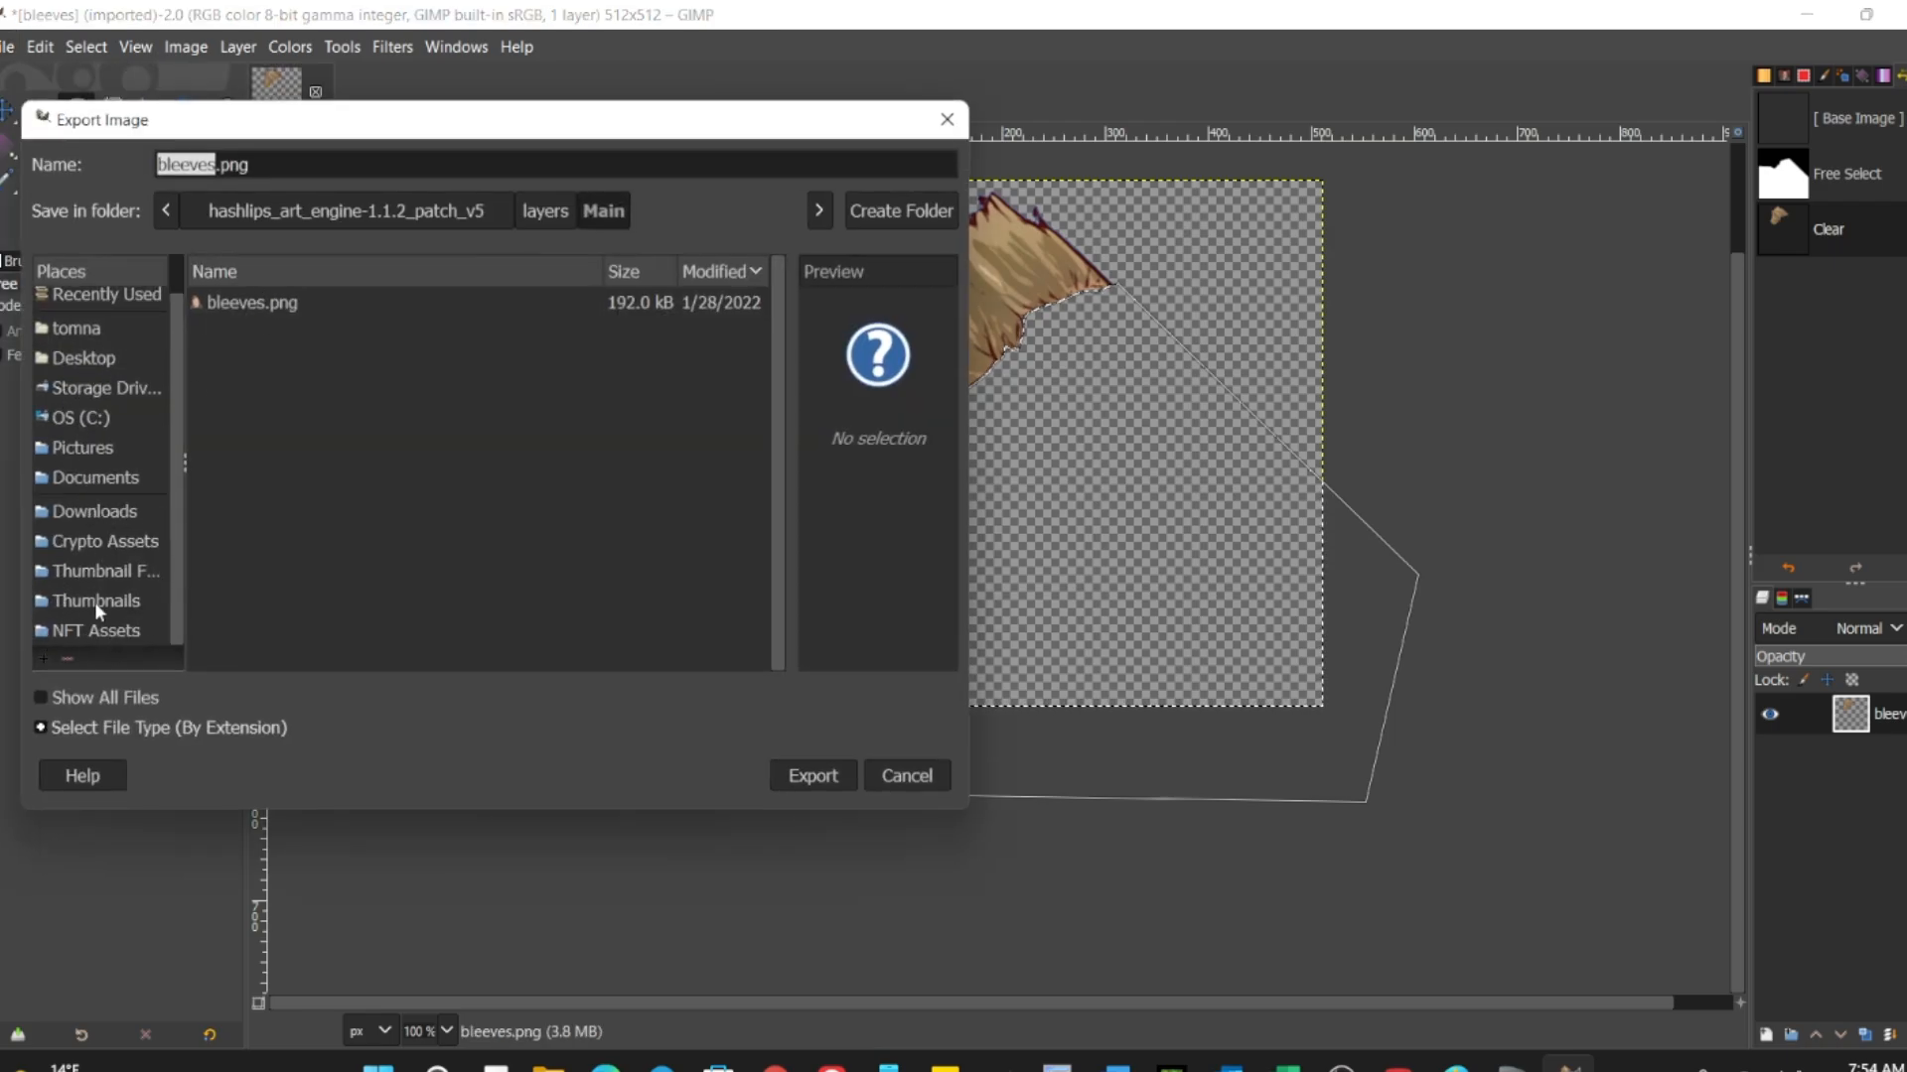
pyautogui.click(96, 602)
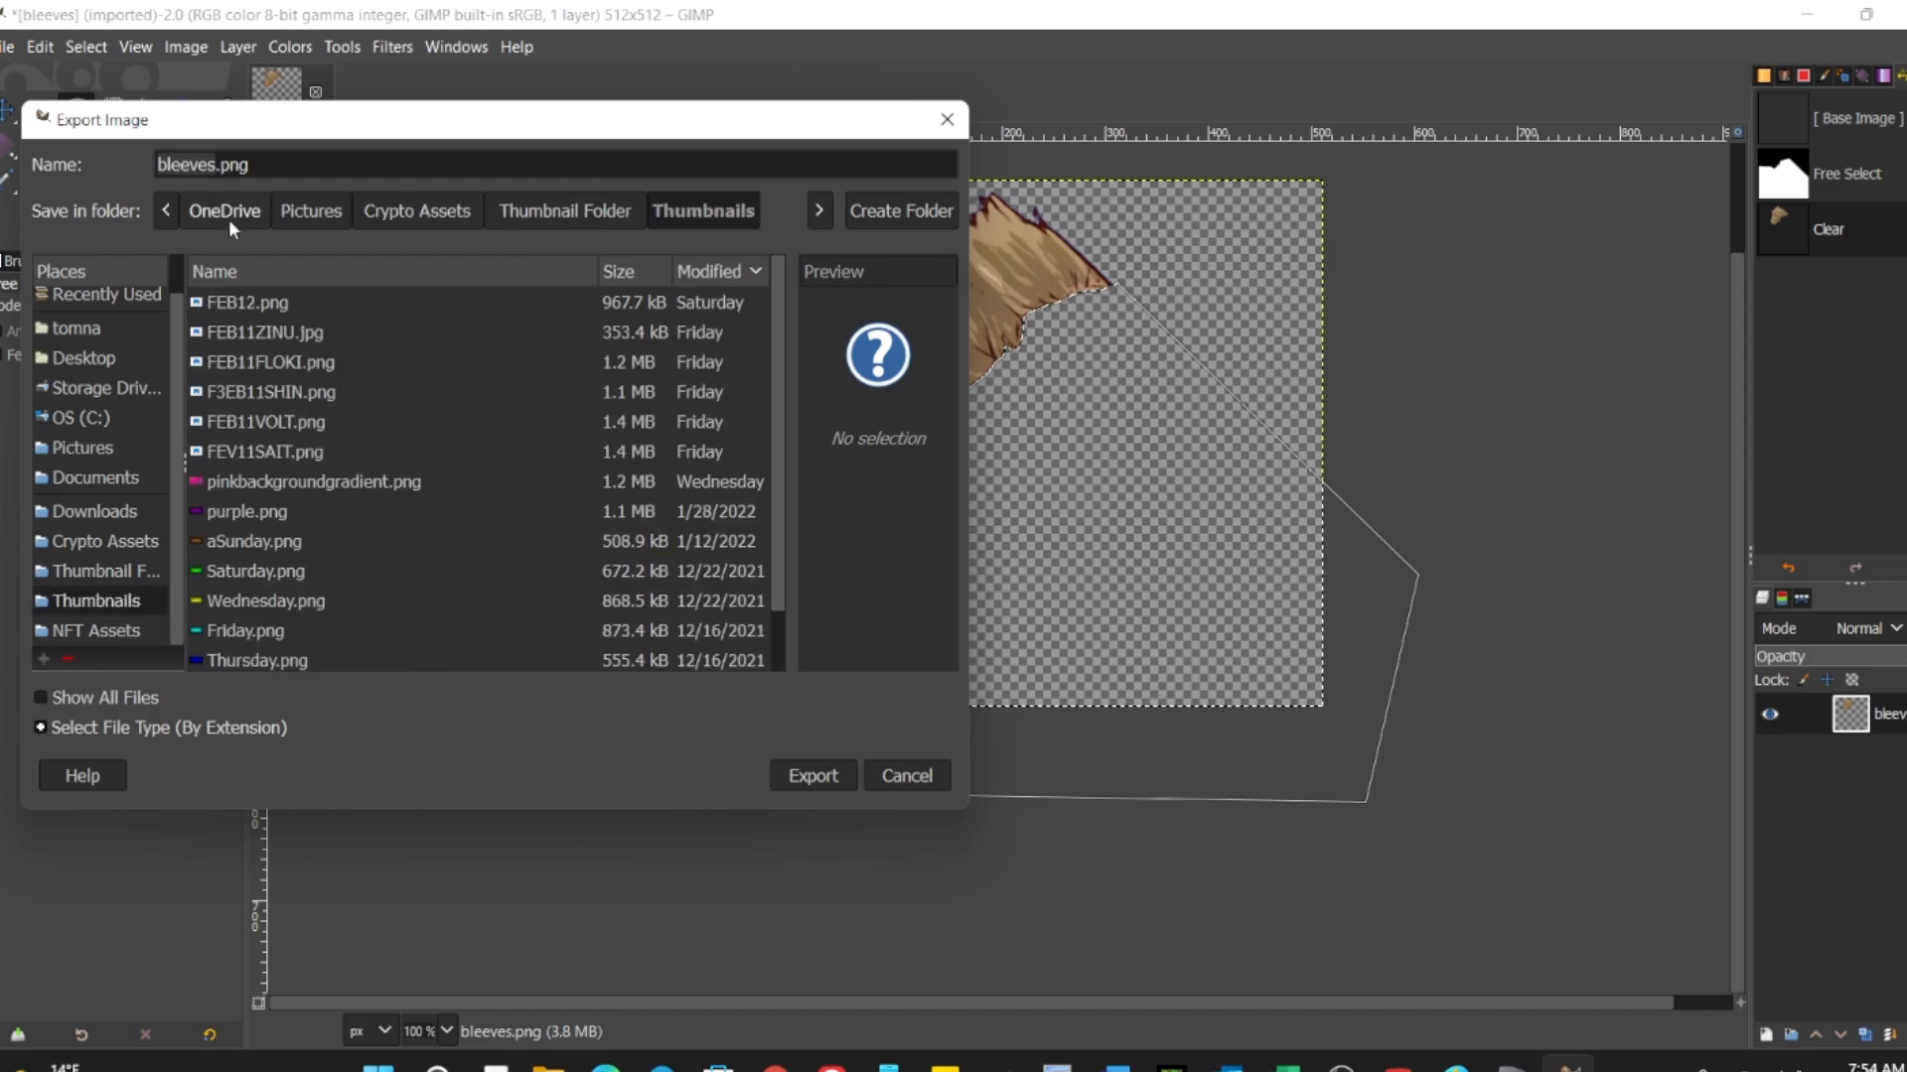
pyautogui.click(75, 630)
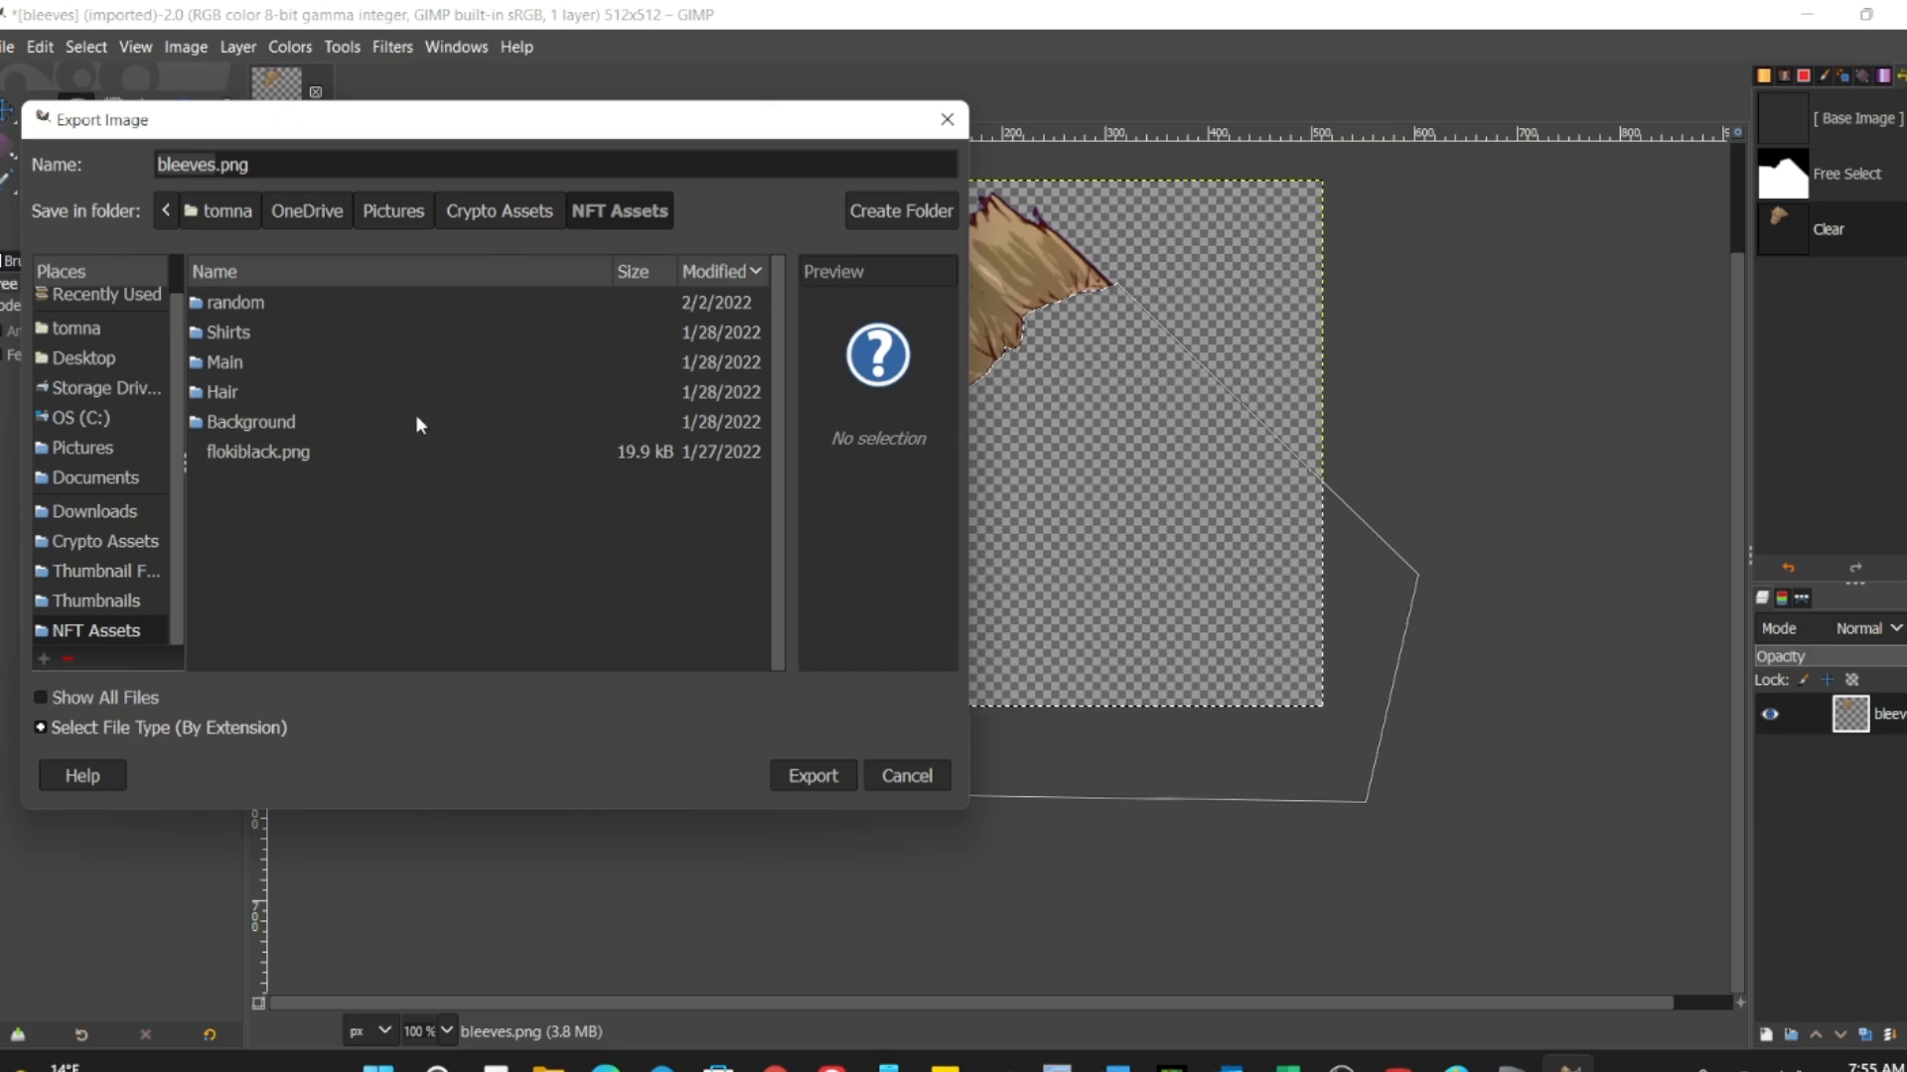
pyautogui.write('hair')
pyautogui.press('Return')
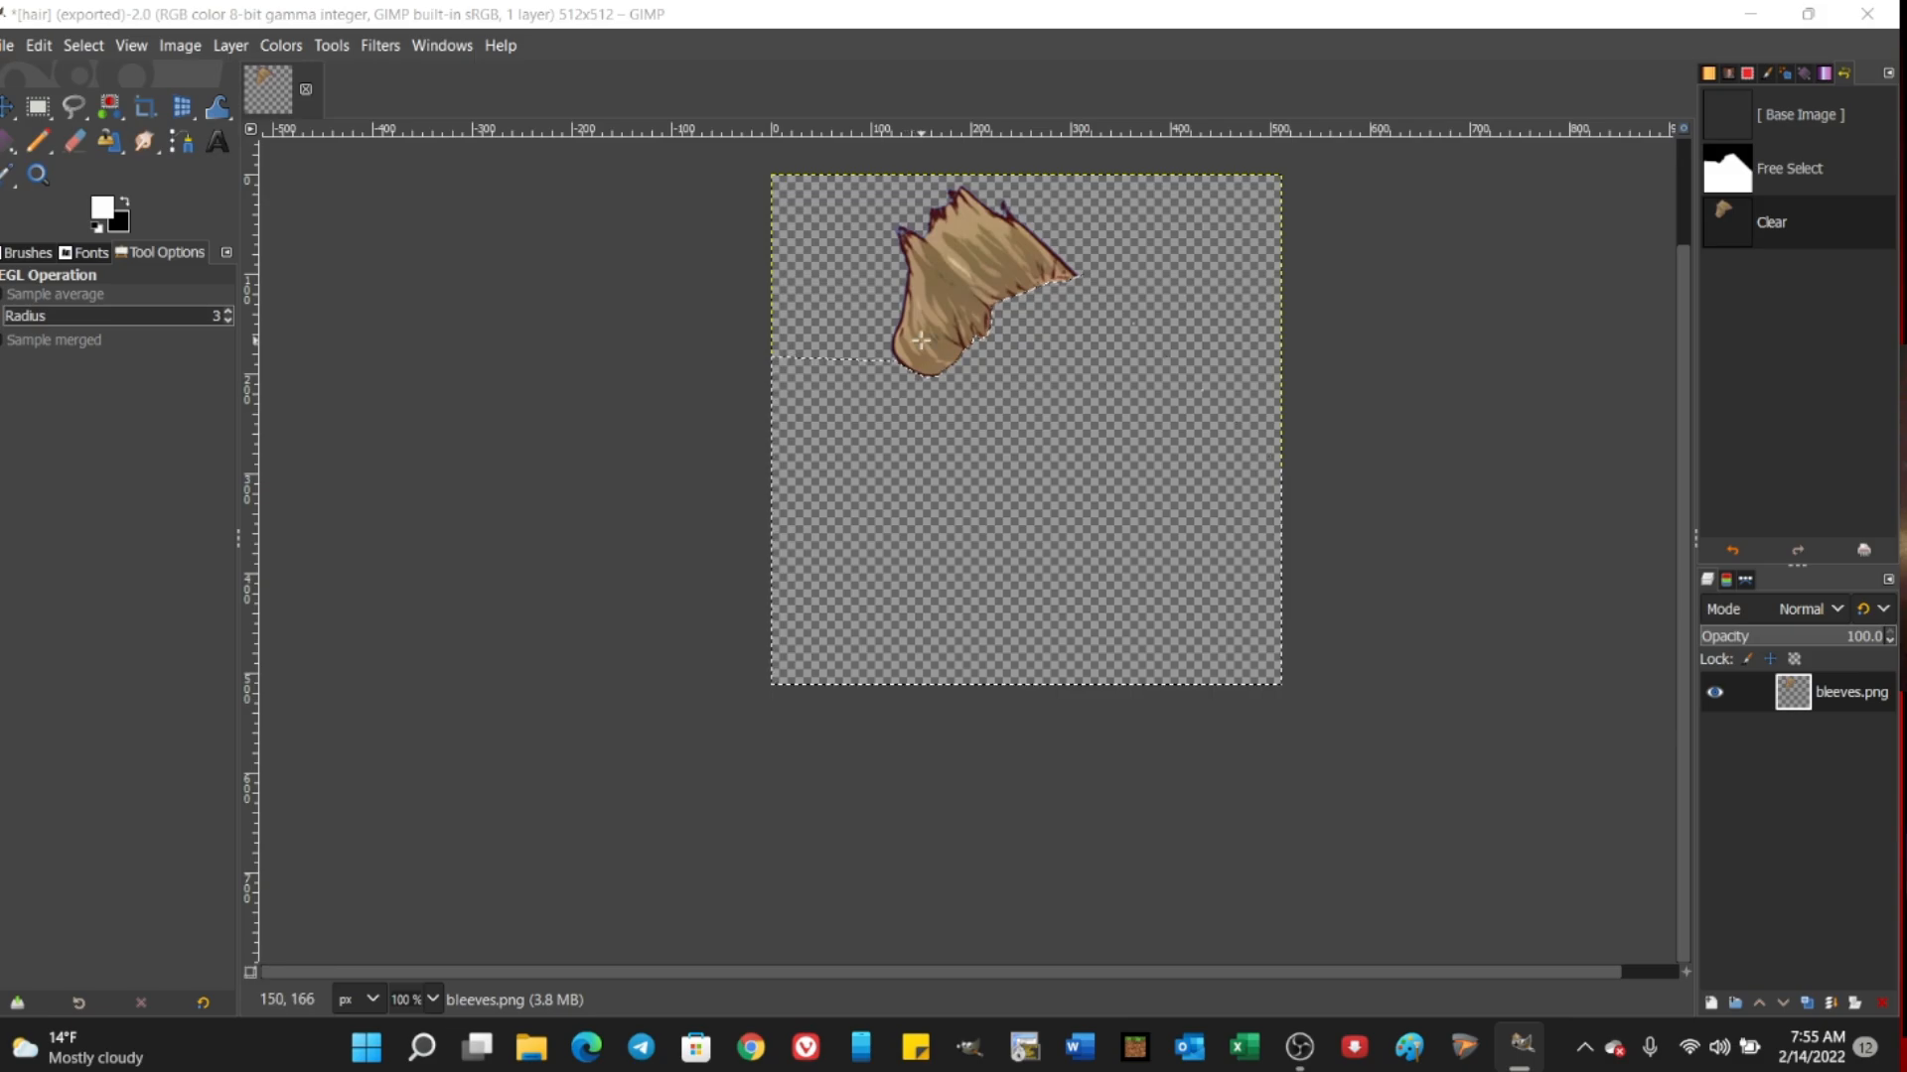
# Step: Remove the selection and recolor the hair pinkish with Hue-Saturation, using hue -90.0, lightness 11.1 and saturation 72.8
pyautogui.click(82, 44)
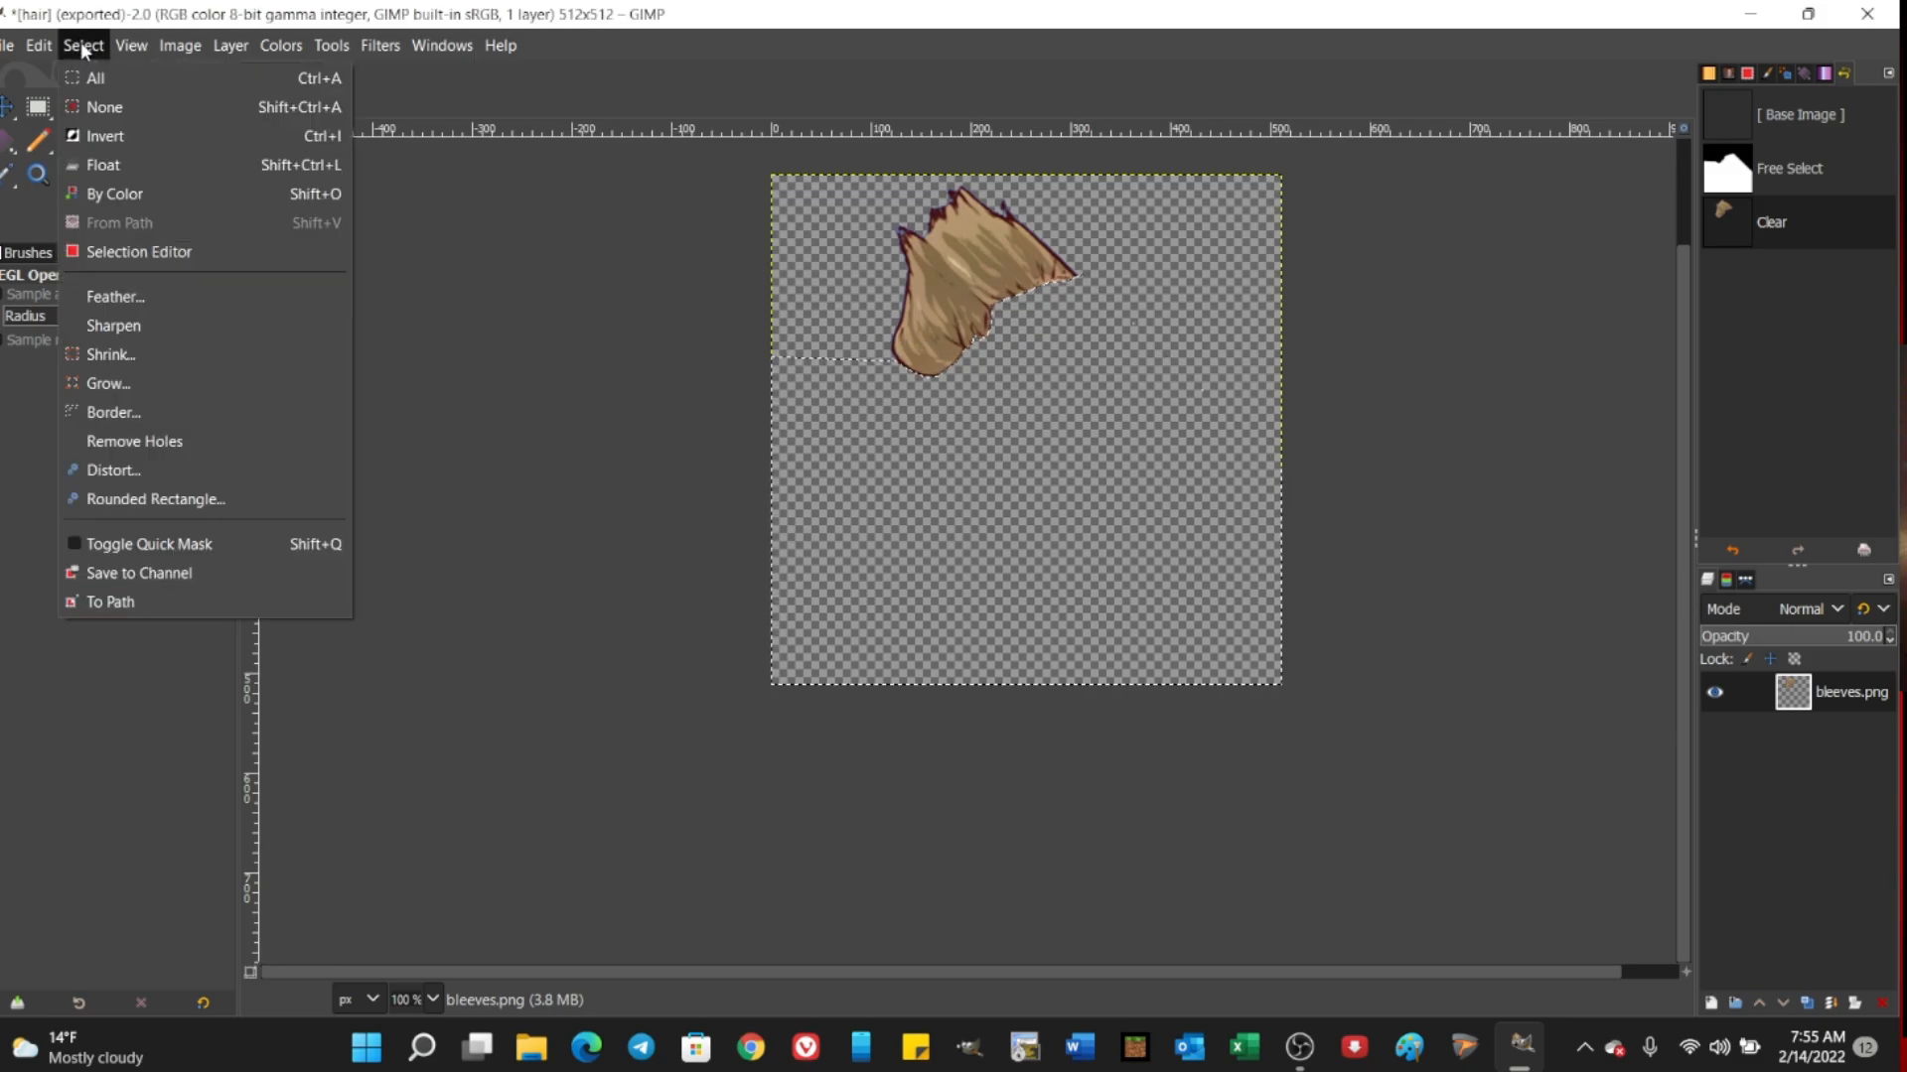
pyautogui.click(116, 106)
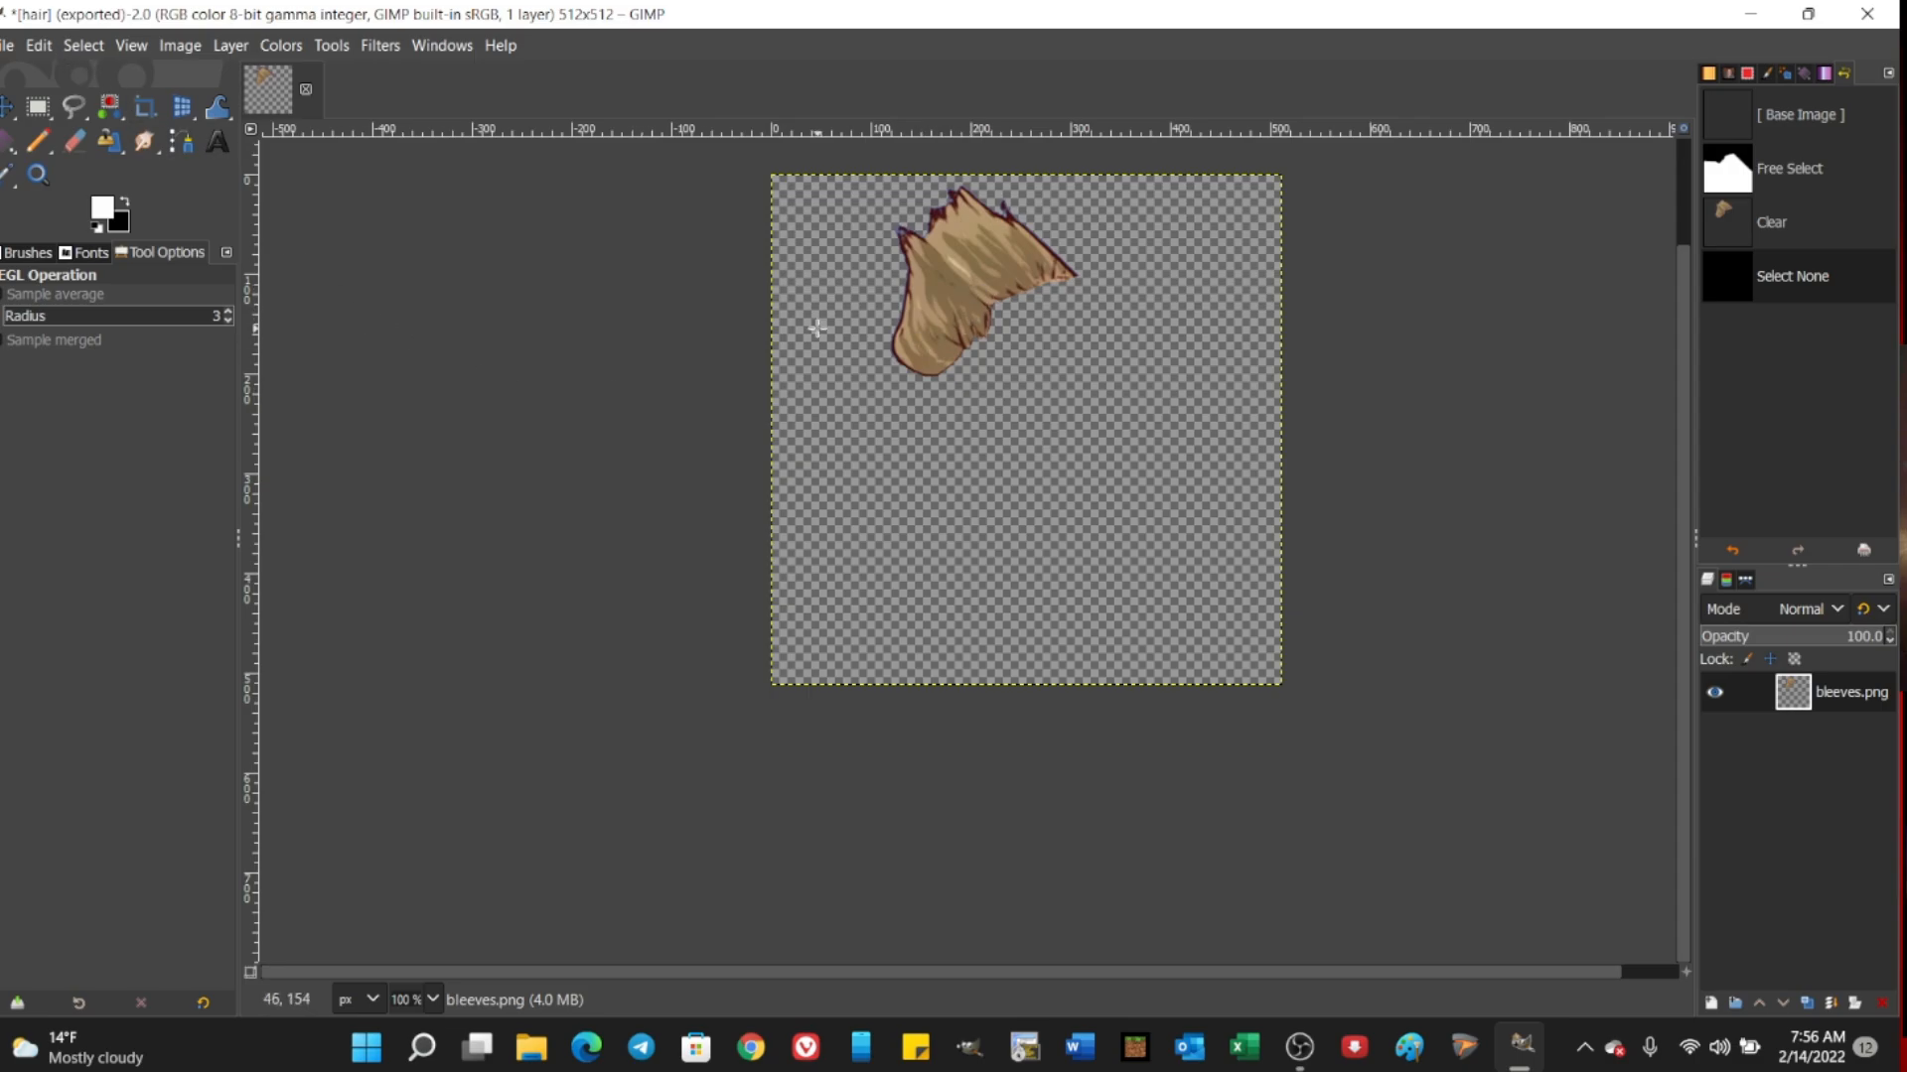
pyautogui.click(290, 50)
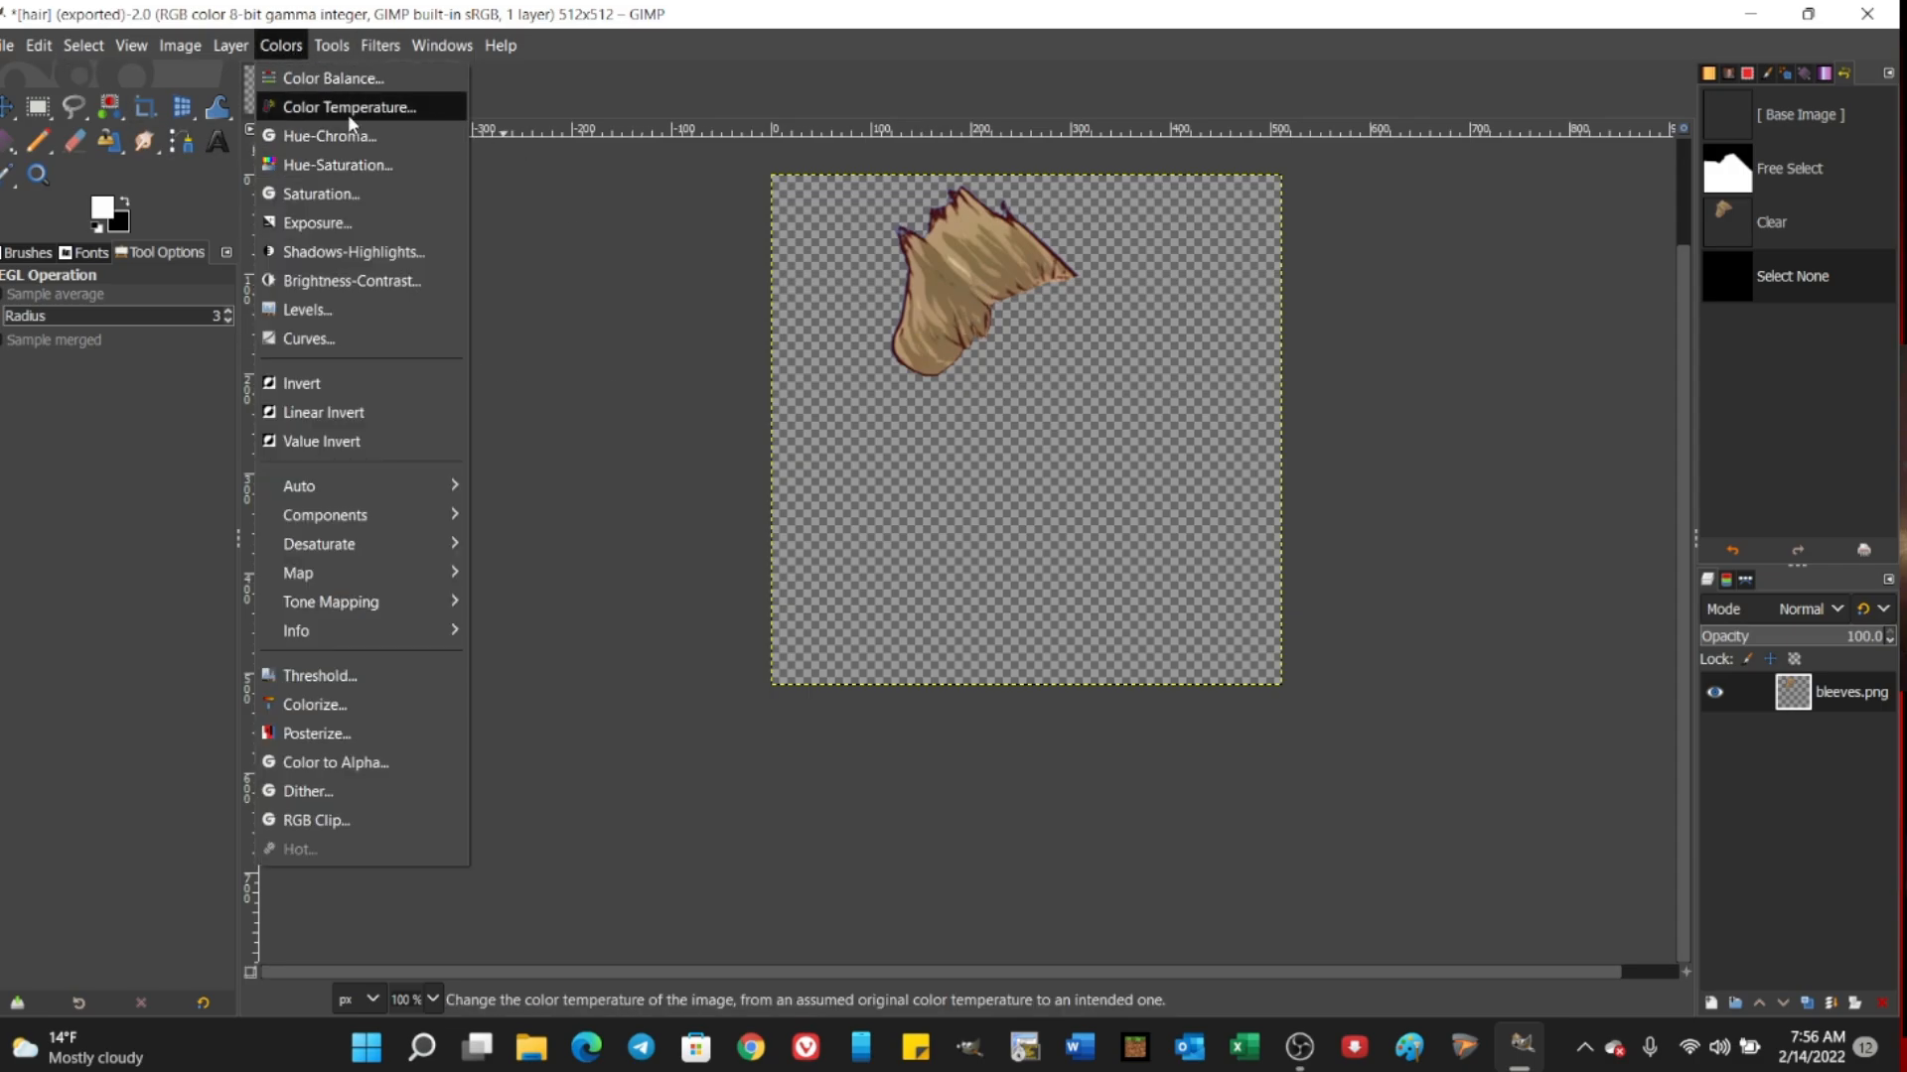
pyautogui.click(333, 165)
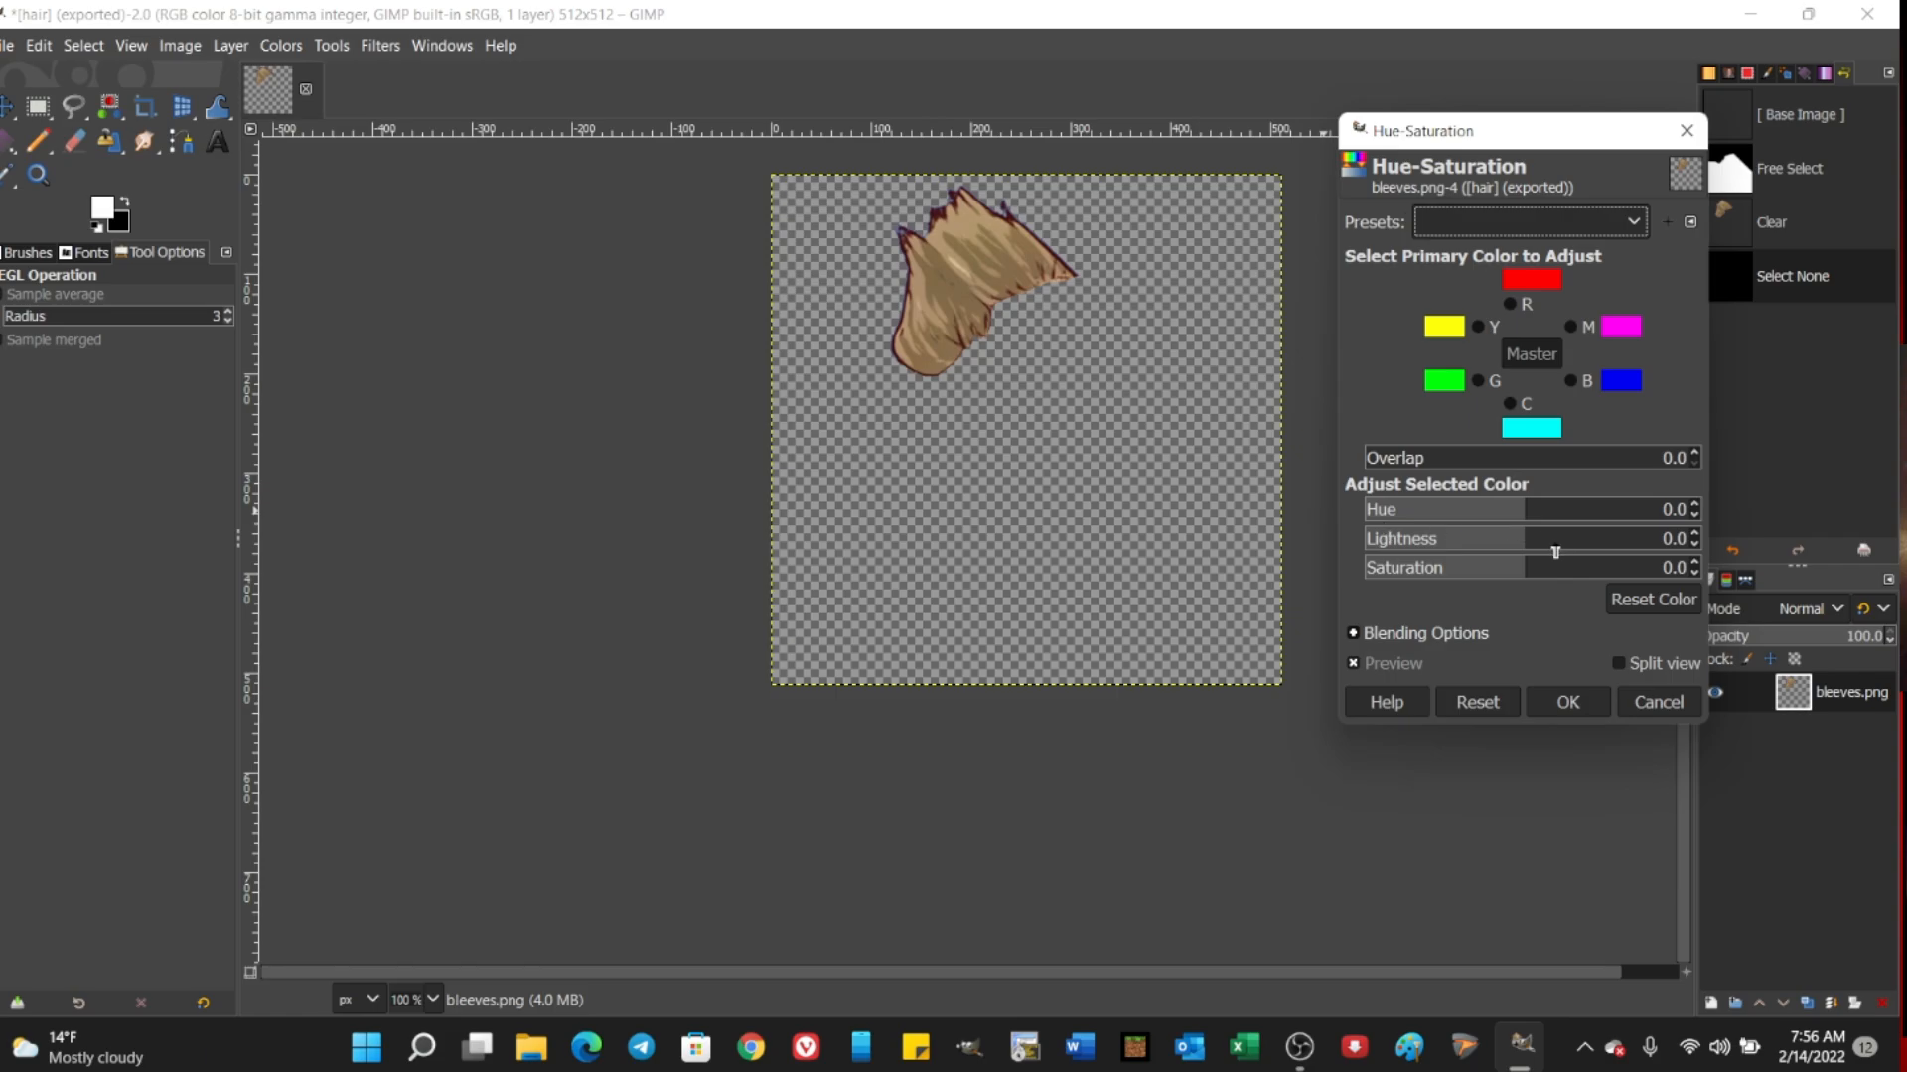
pyautogui.moveTo(1524, 542); pyautogui.dragTo(1445, 517)
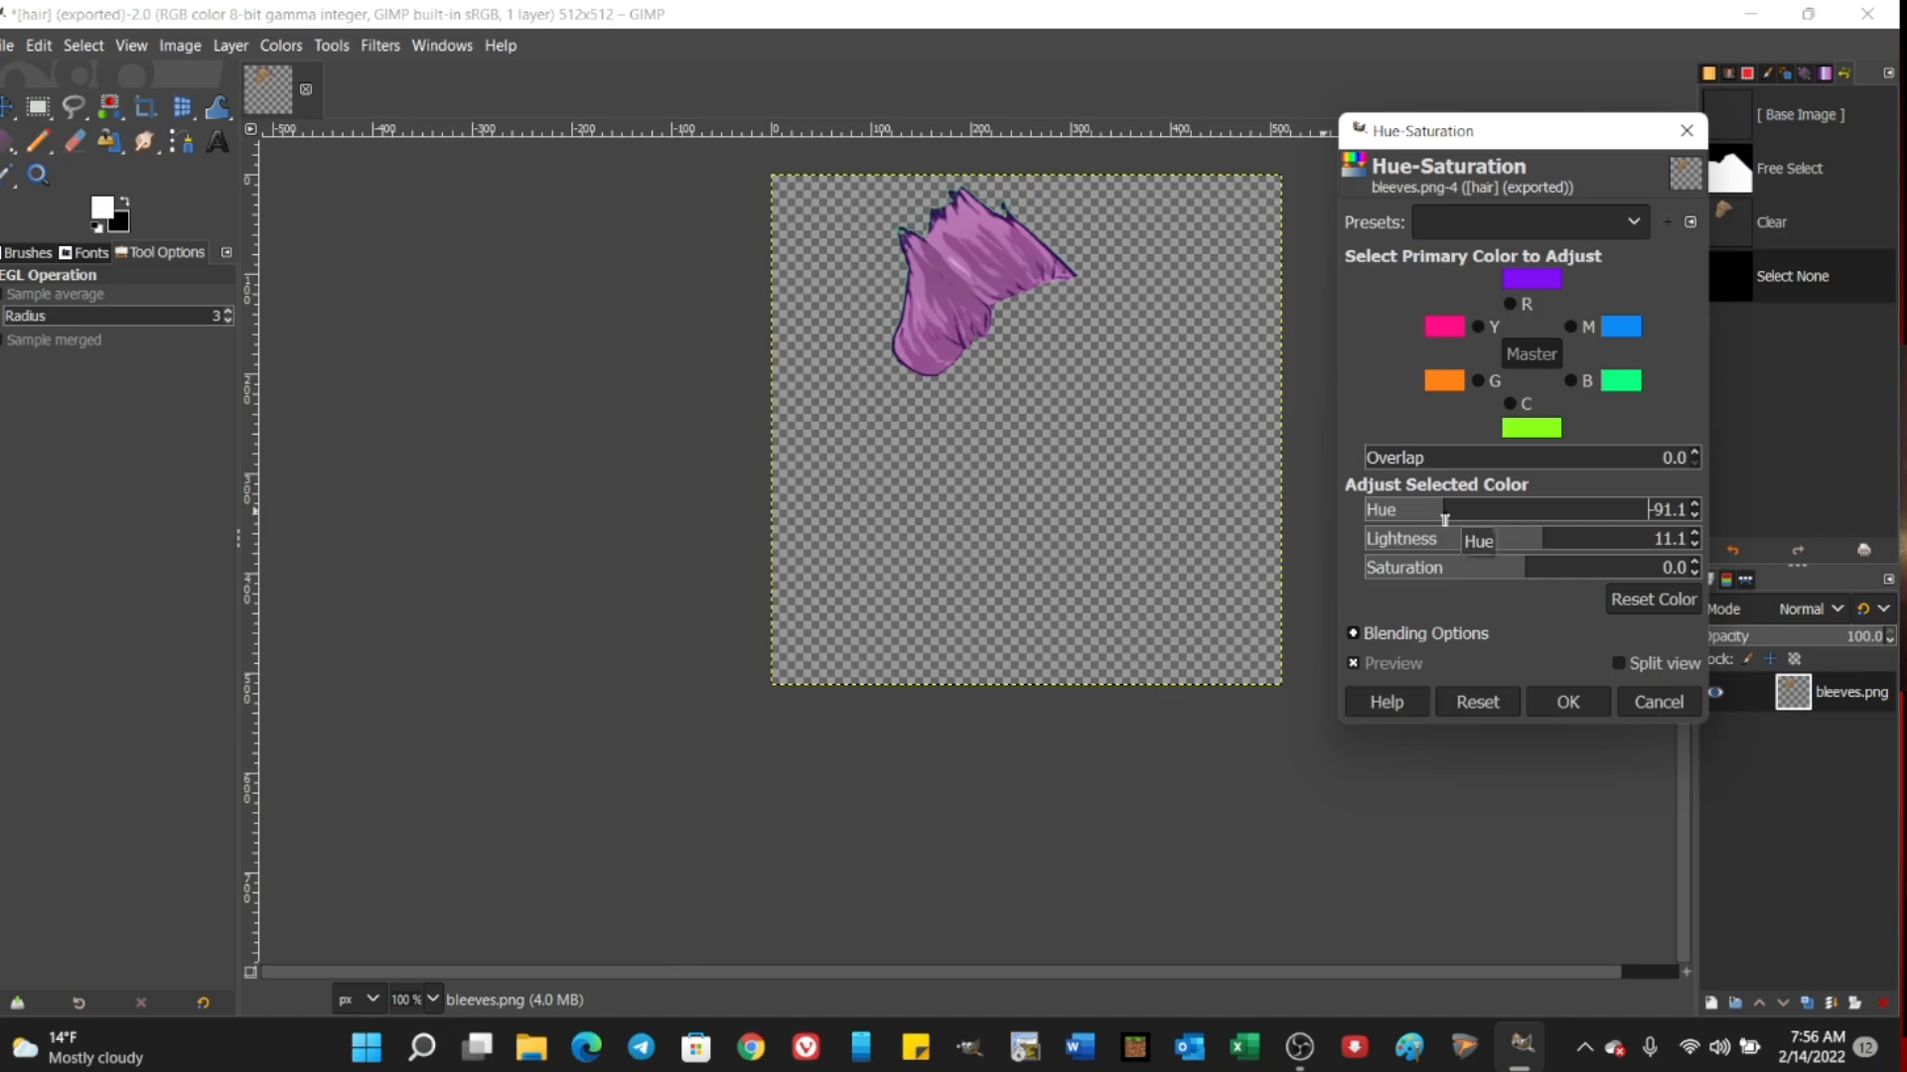
pyautogui.click(1445, 518)
pyautogui.moveTo(1530, 574); pyautogui.dragTo(1645, 568)
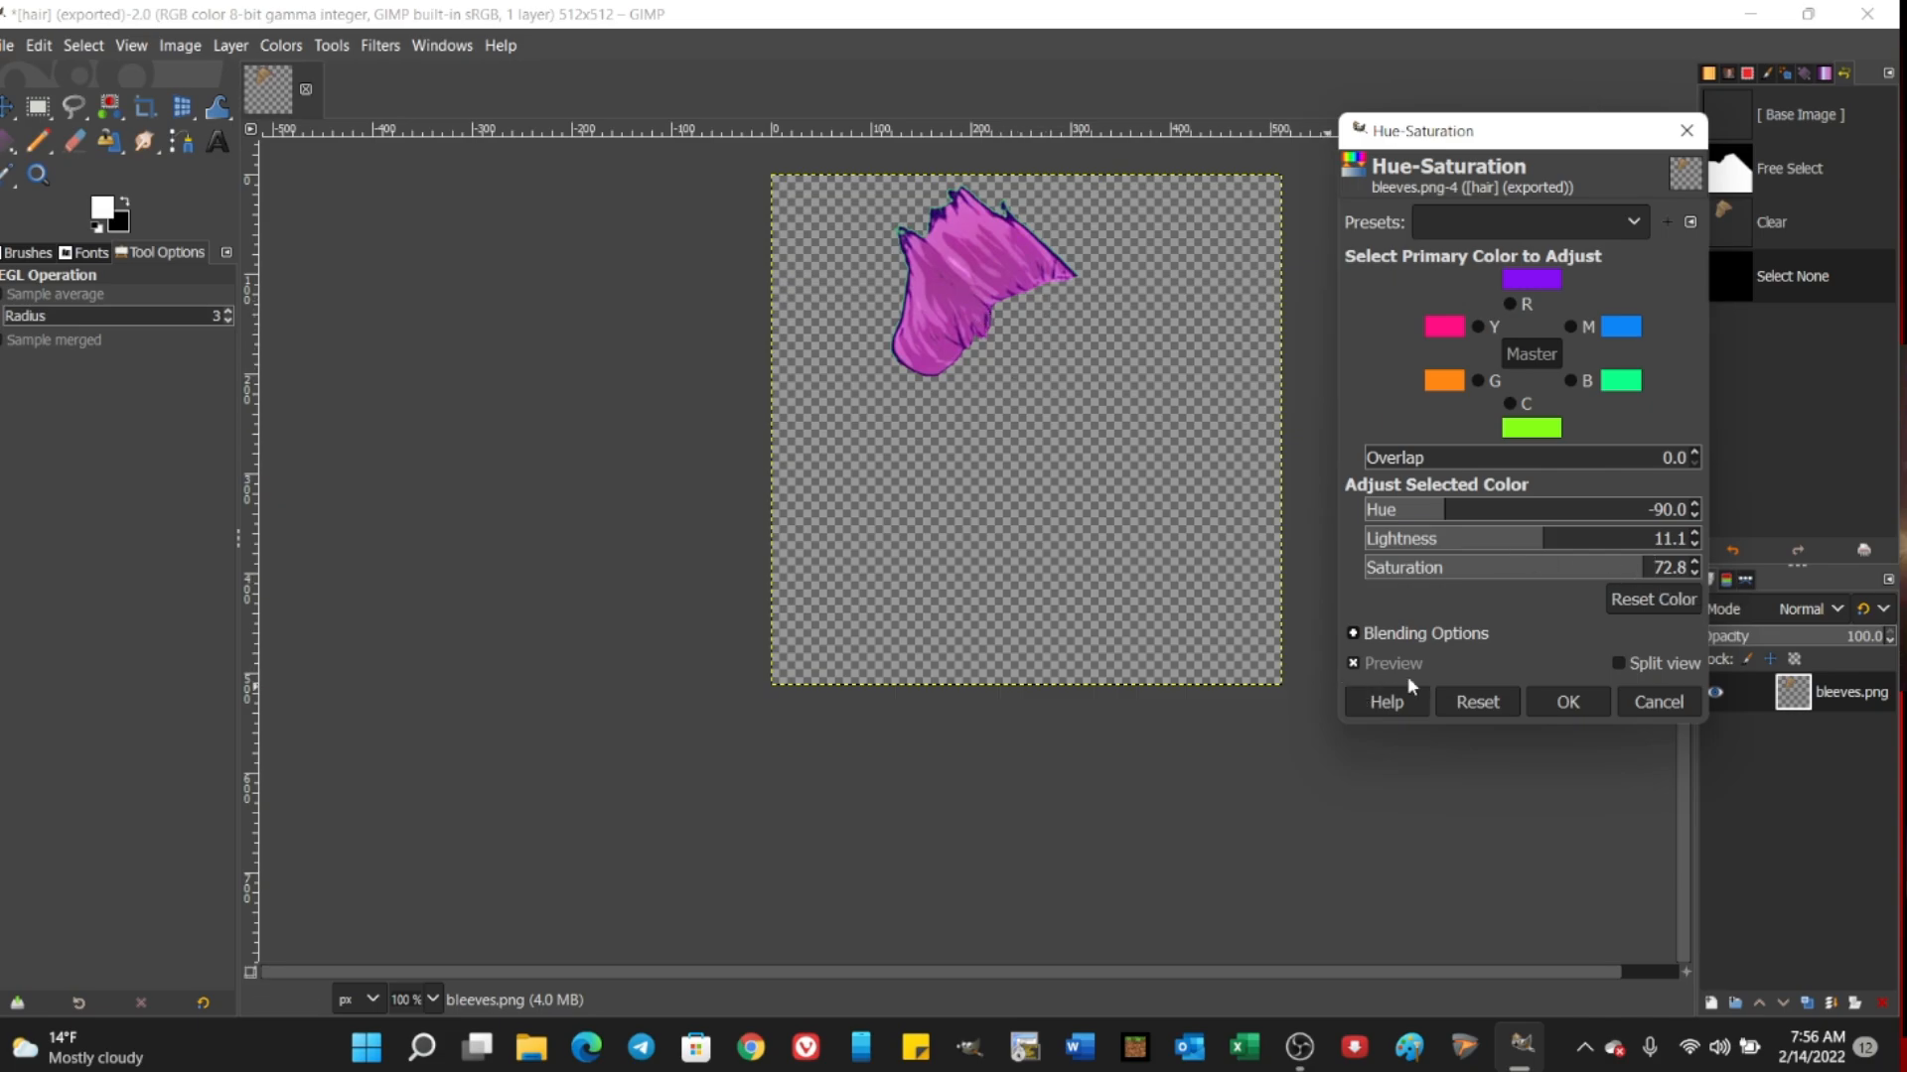
pyautogui.click(1569, 702)
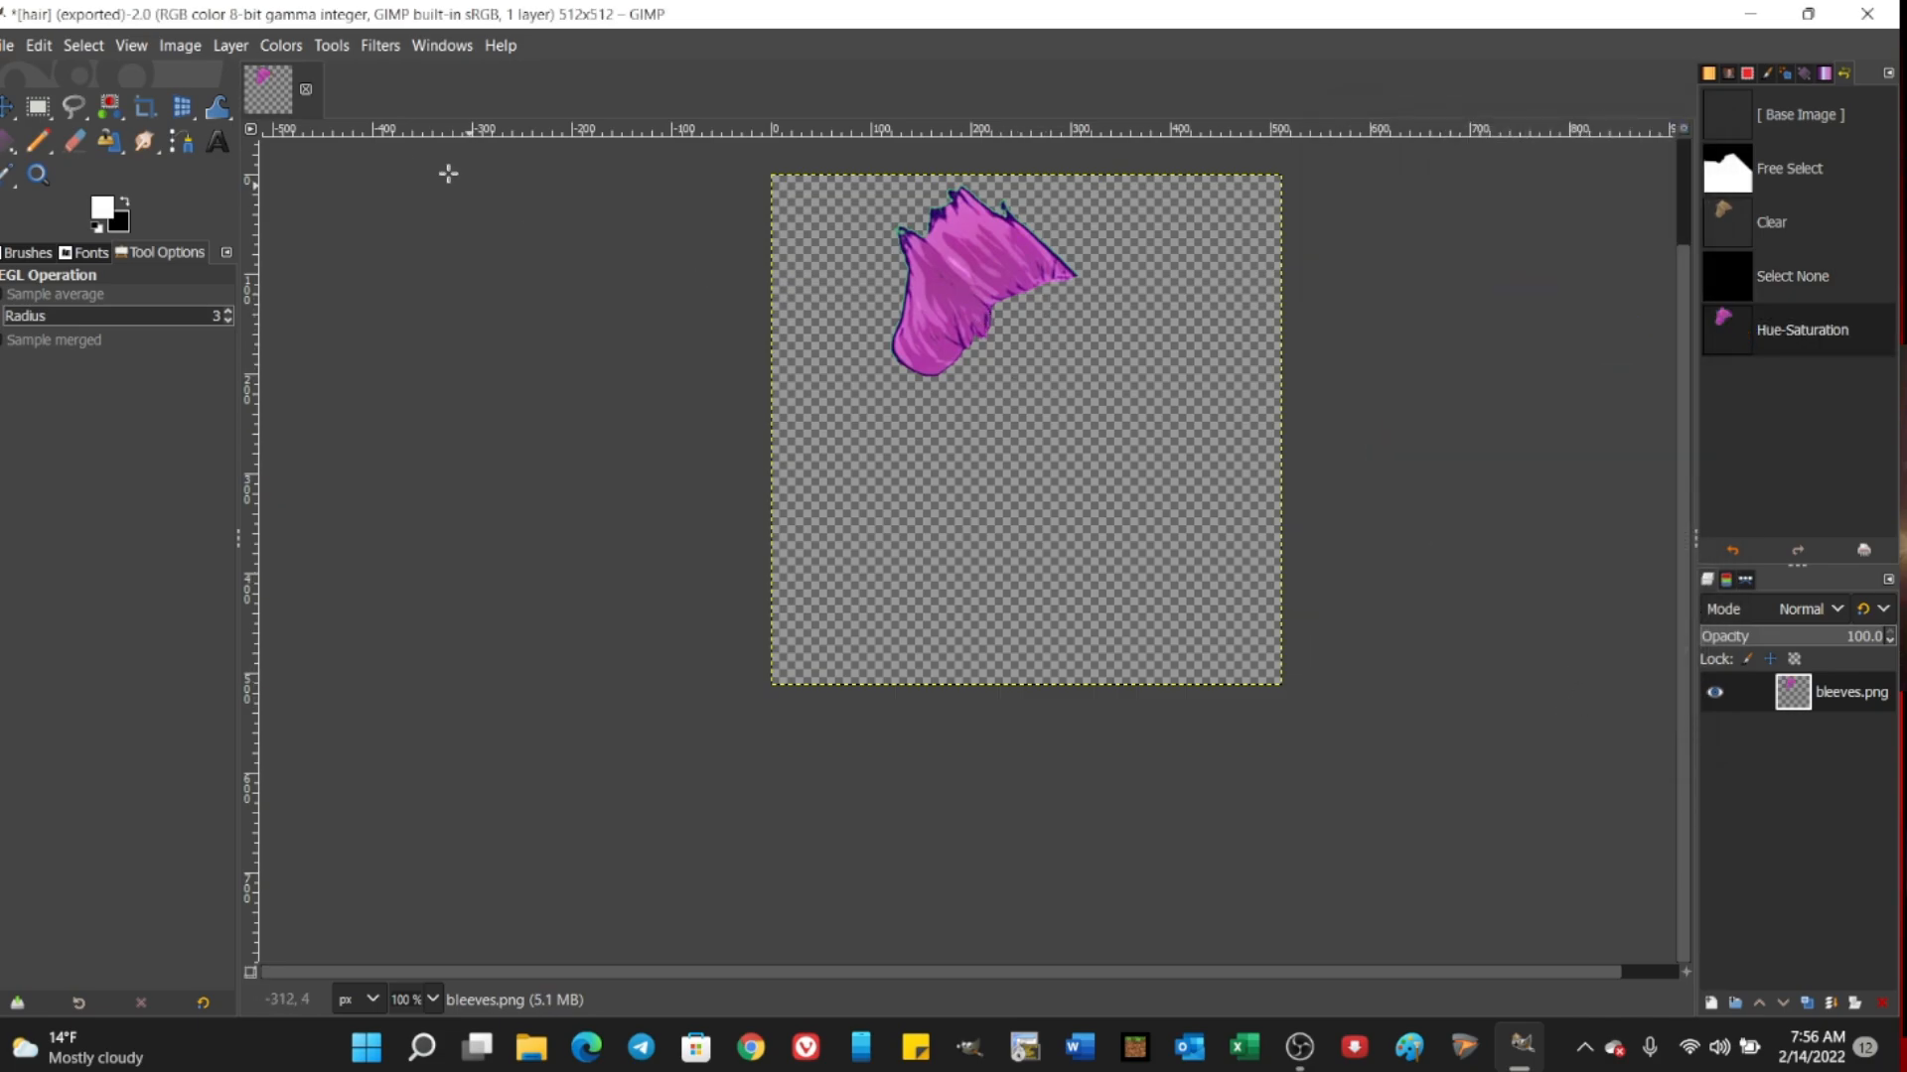
# Step: Export the recolored hair as pinkishhair.png into the NFT Assets folder
pyautogui.click(6, 46)
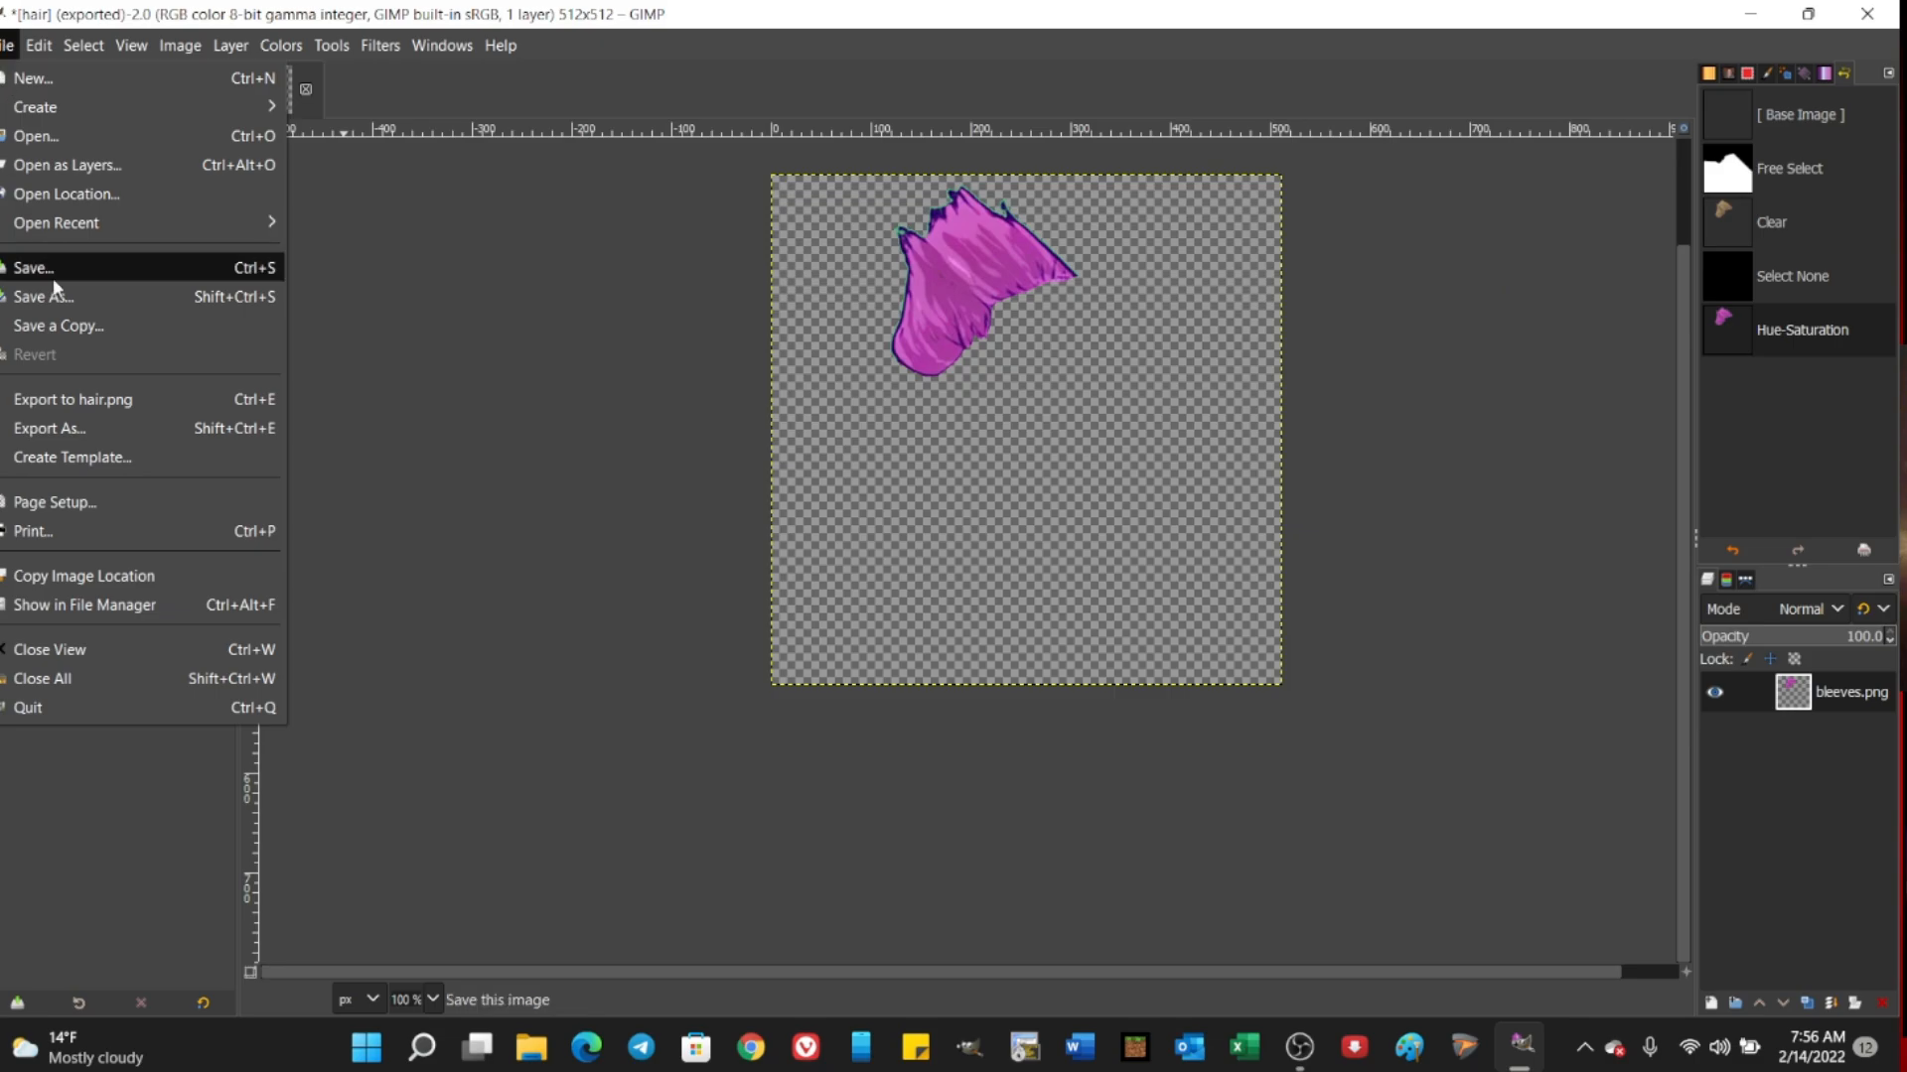
pyautogui.click(45, 425)
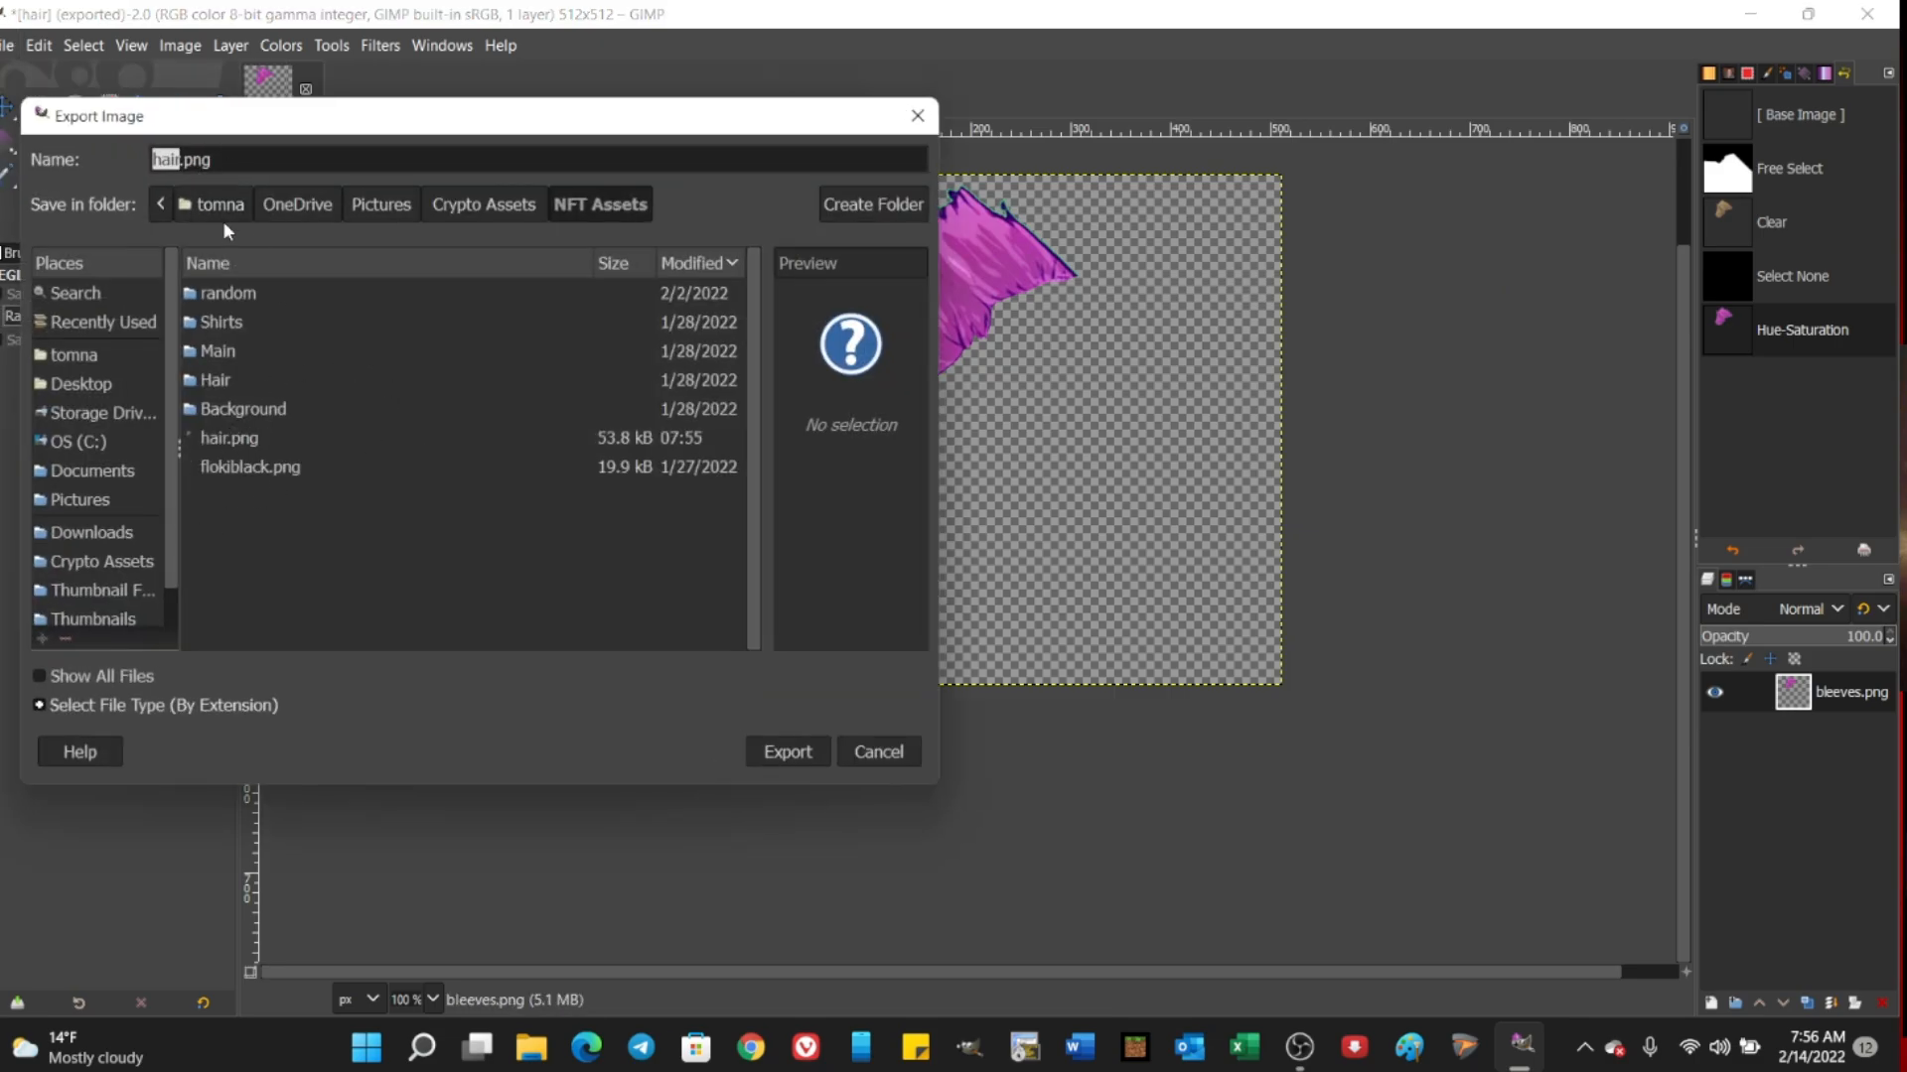
pyautogui.write('pinkishhair')
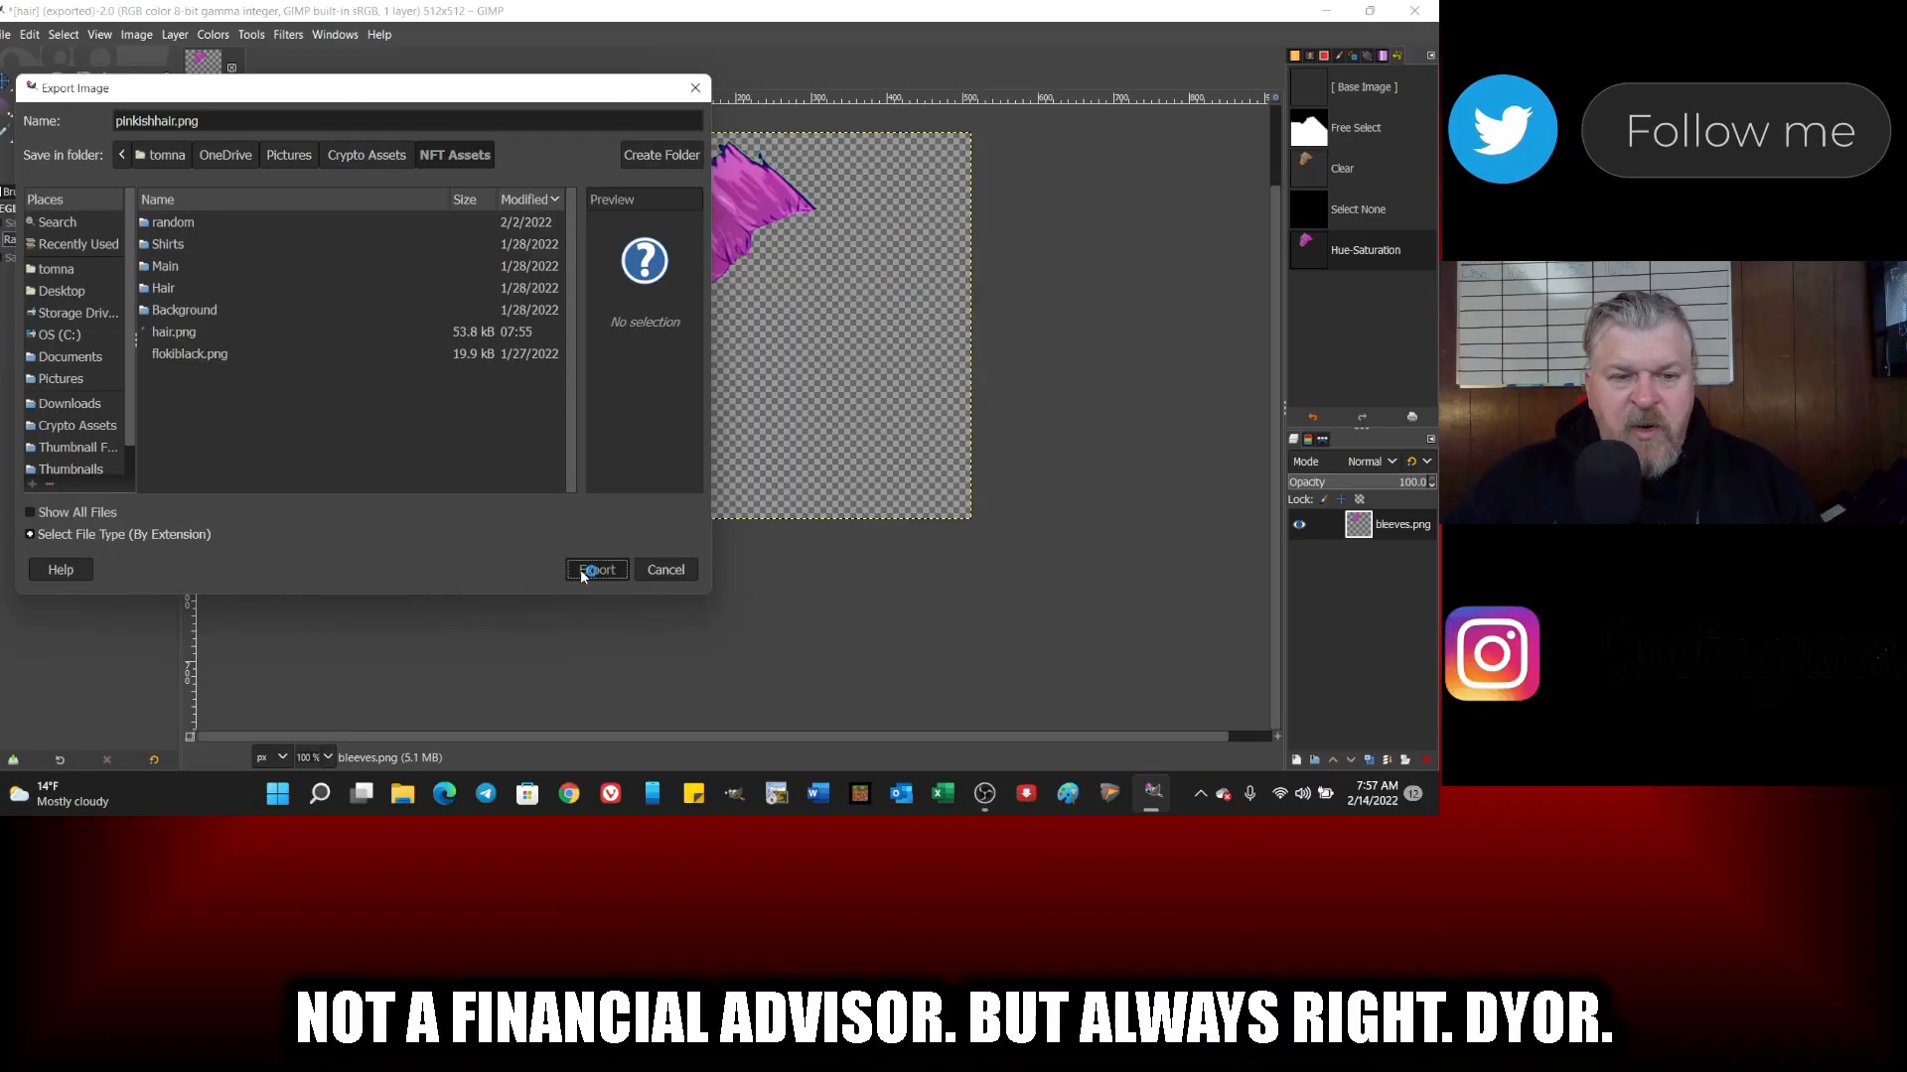
pyautogui.click(776, 759)
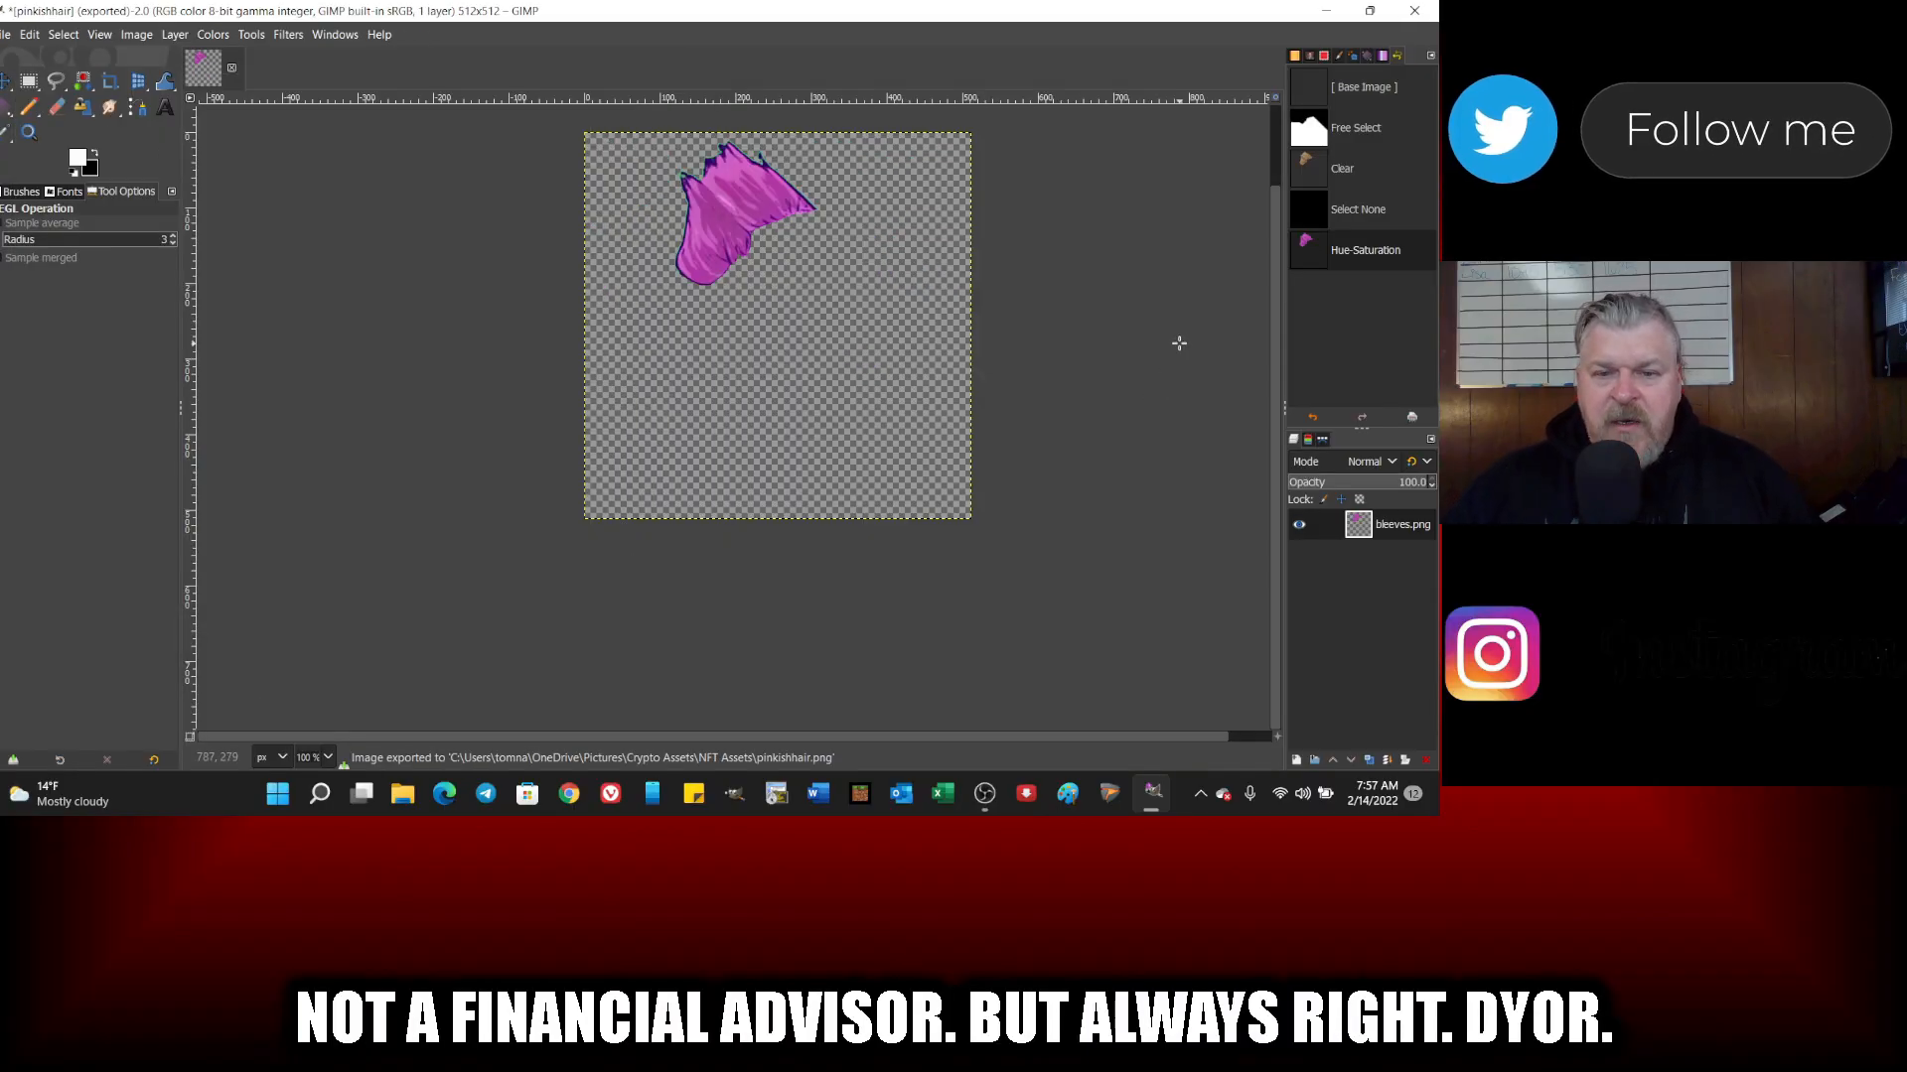
# Step: Close the hair image without saving and reopen the recently used bleeves.png
pyautogui.click(5, 34)
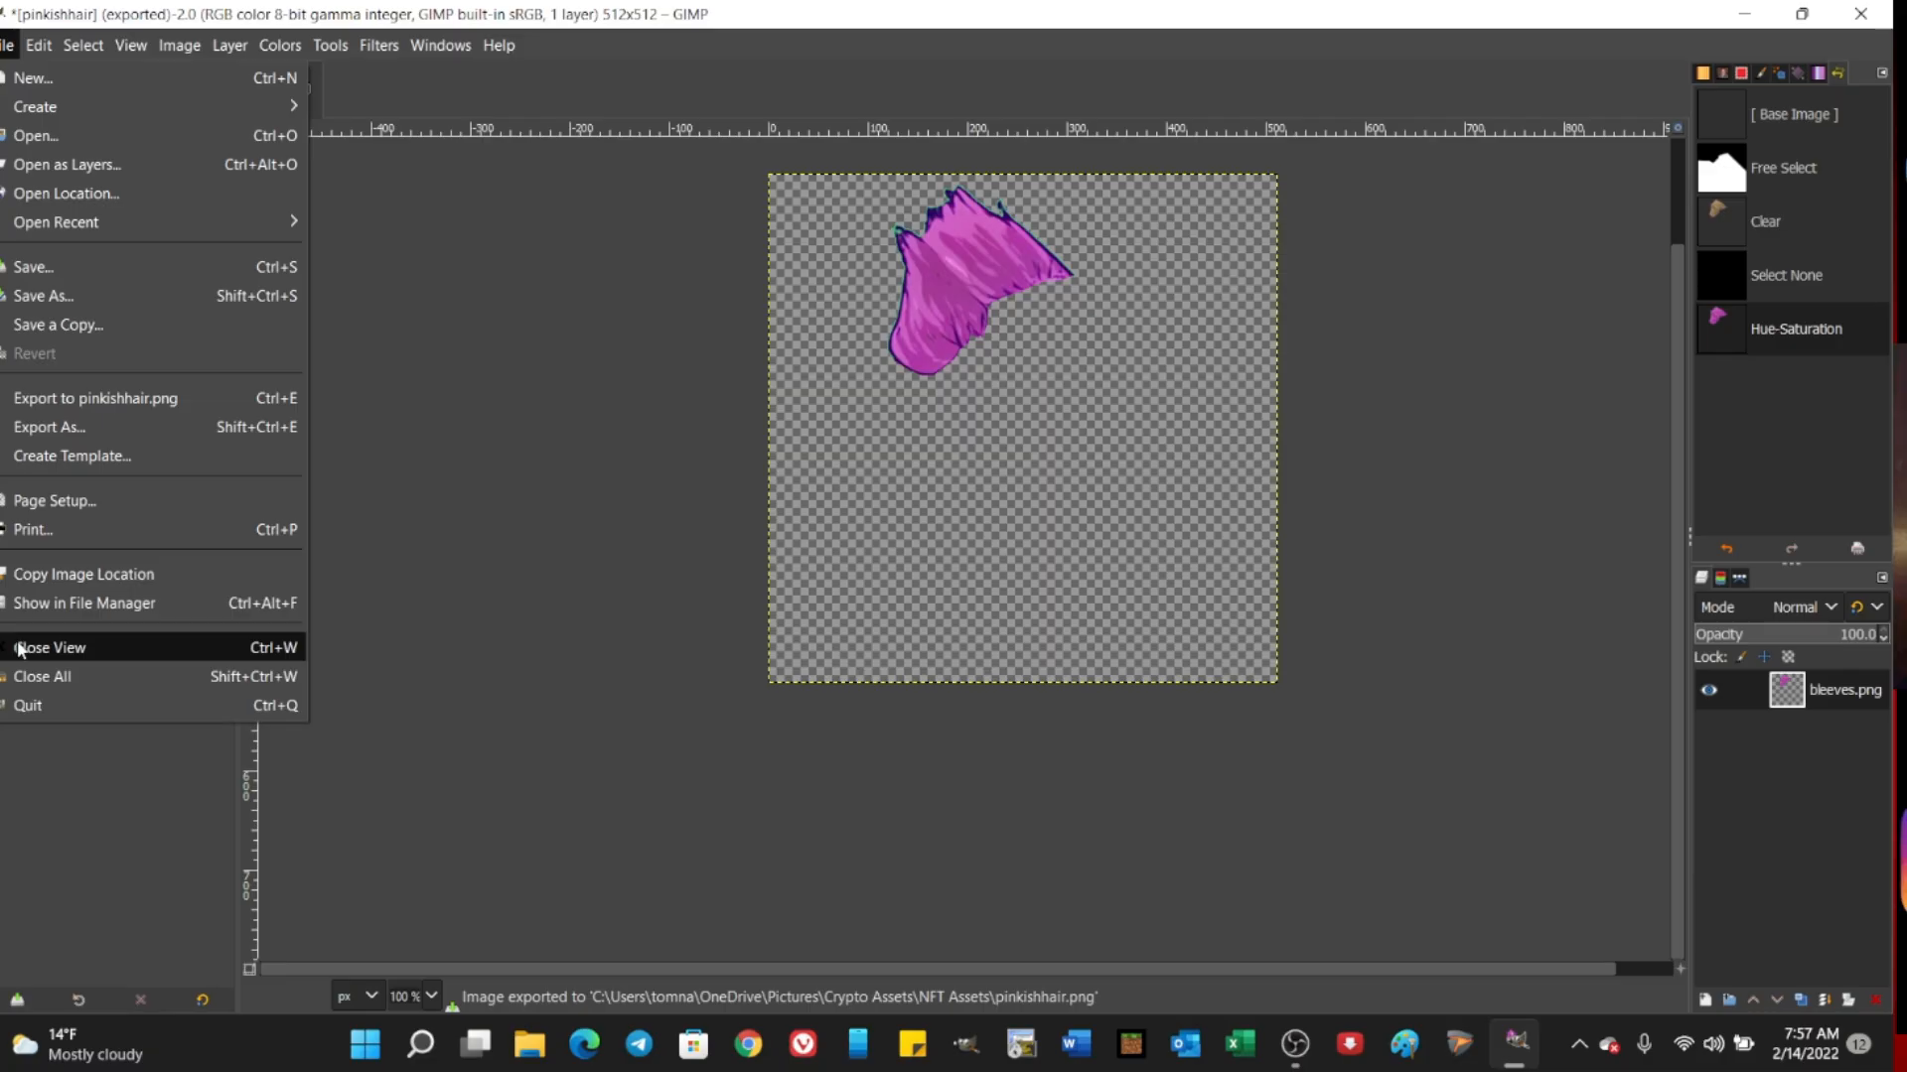
pyautogui.click(16, 492)
pyautogui.click(944, 679)
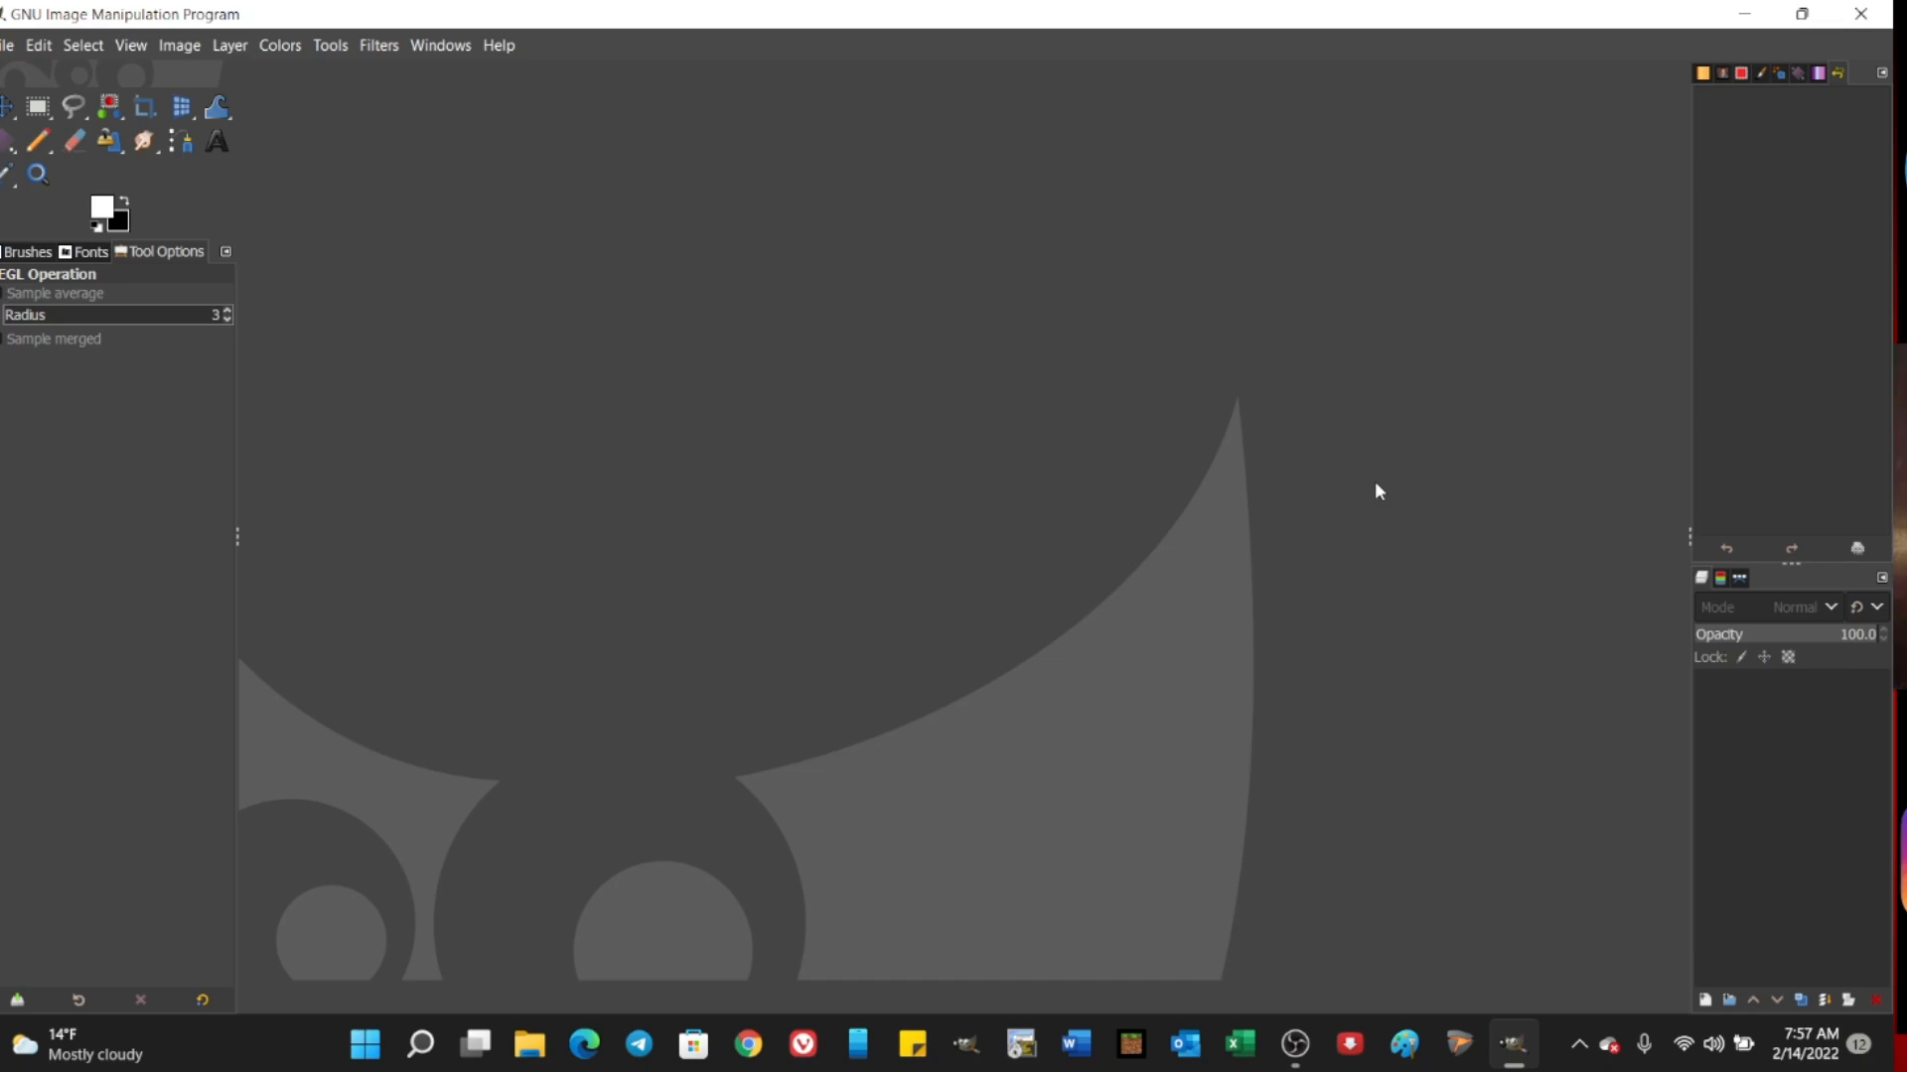
pyautogui.click(8, 45)
pyautogui.moveTo(166, 227)
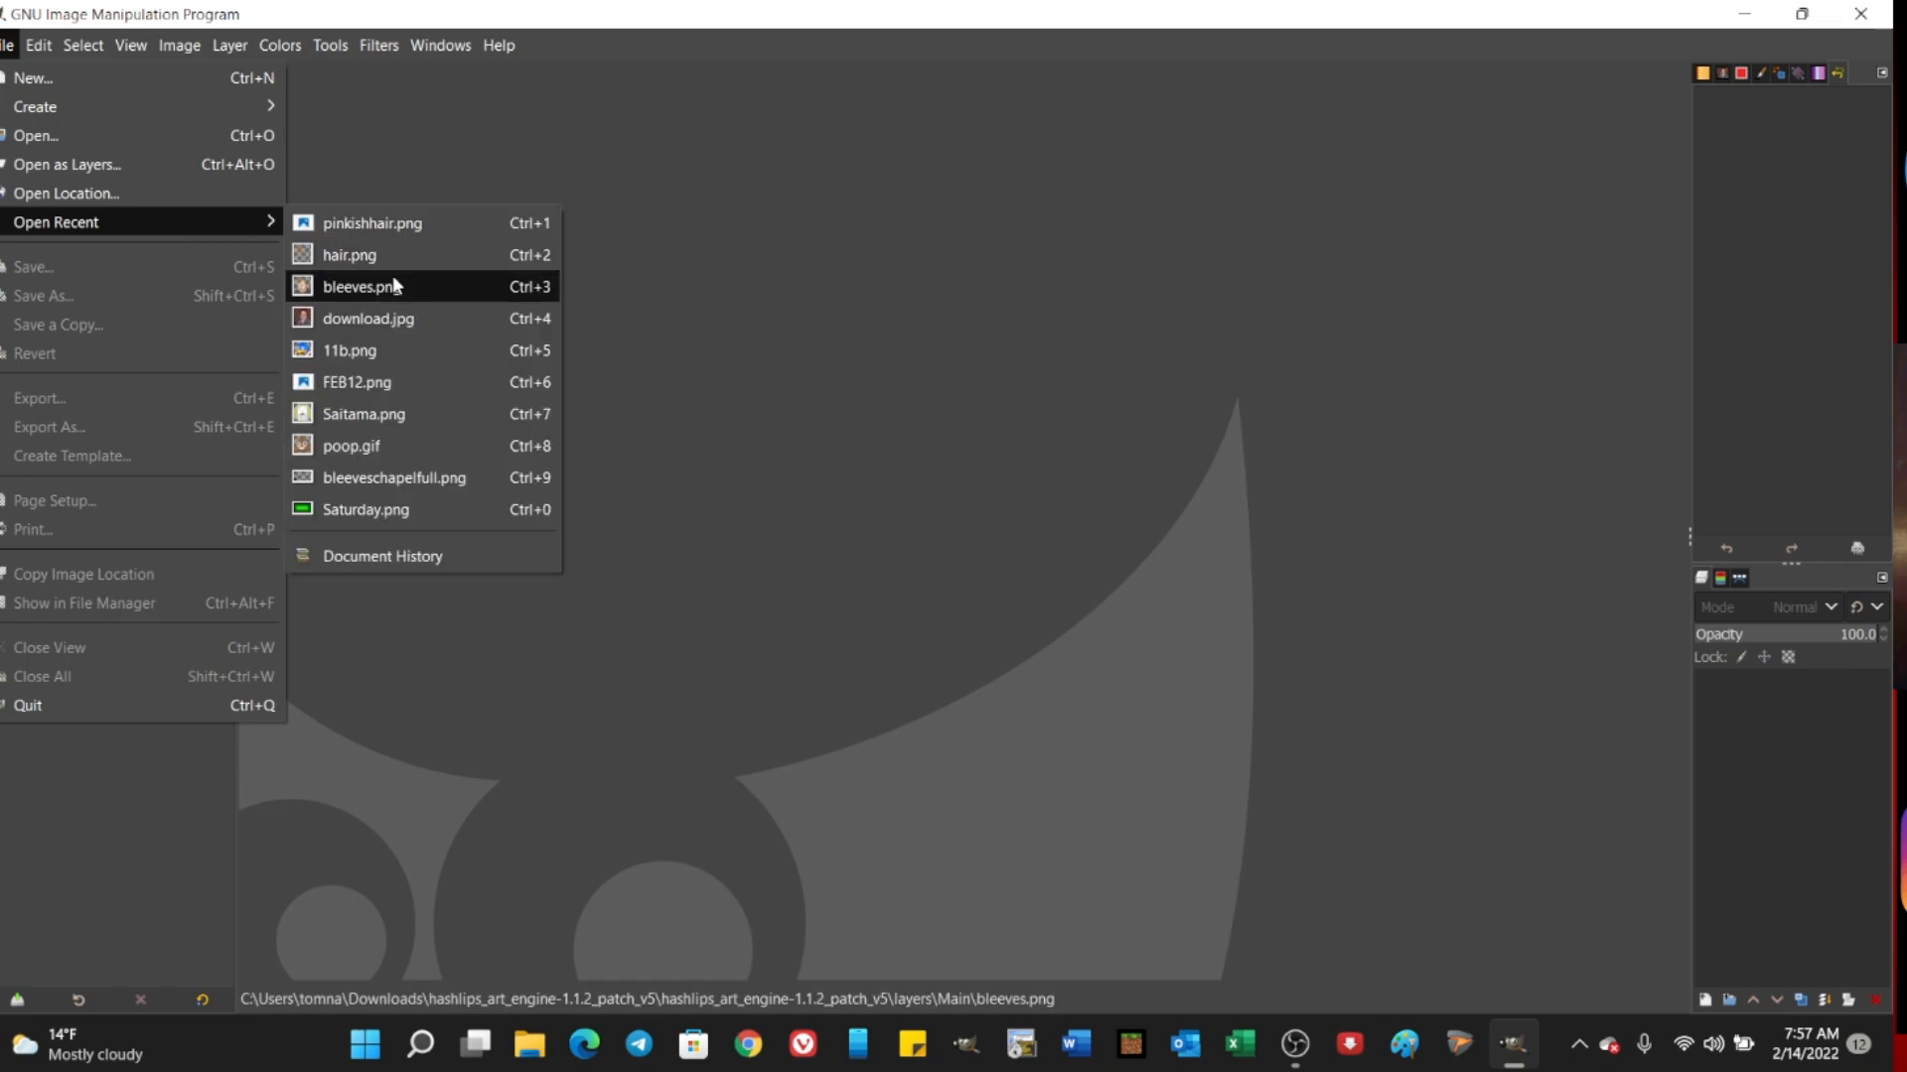
pyautogui.click(376, 288)
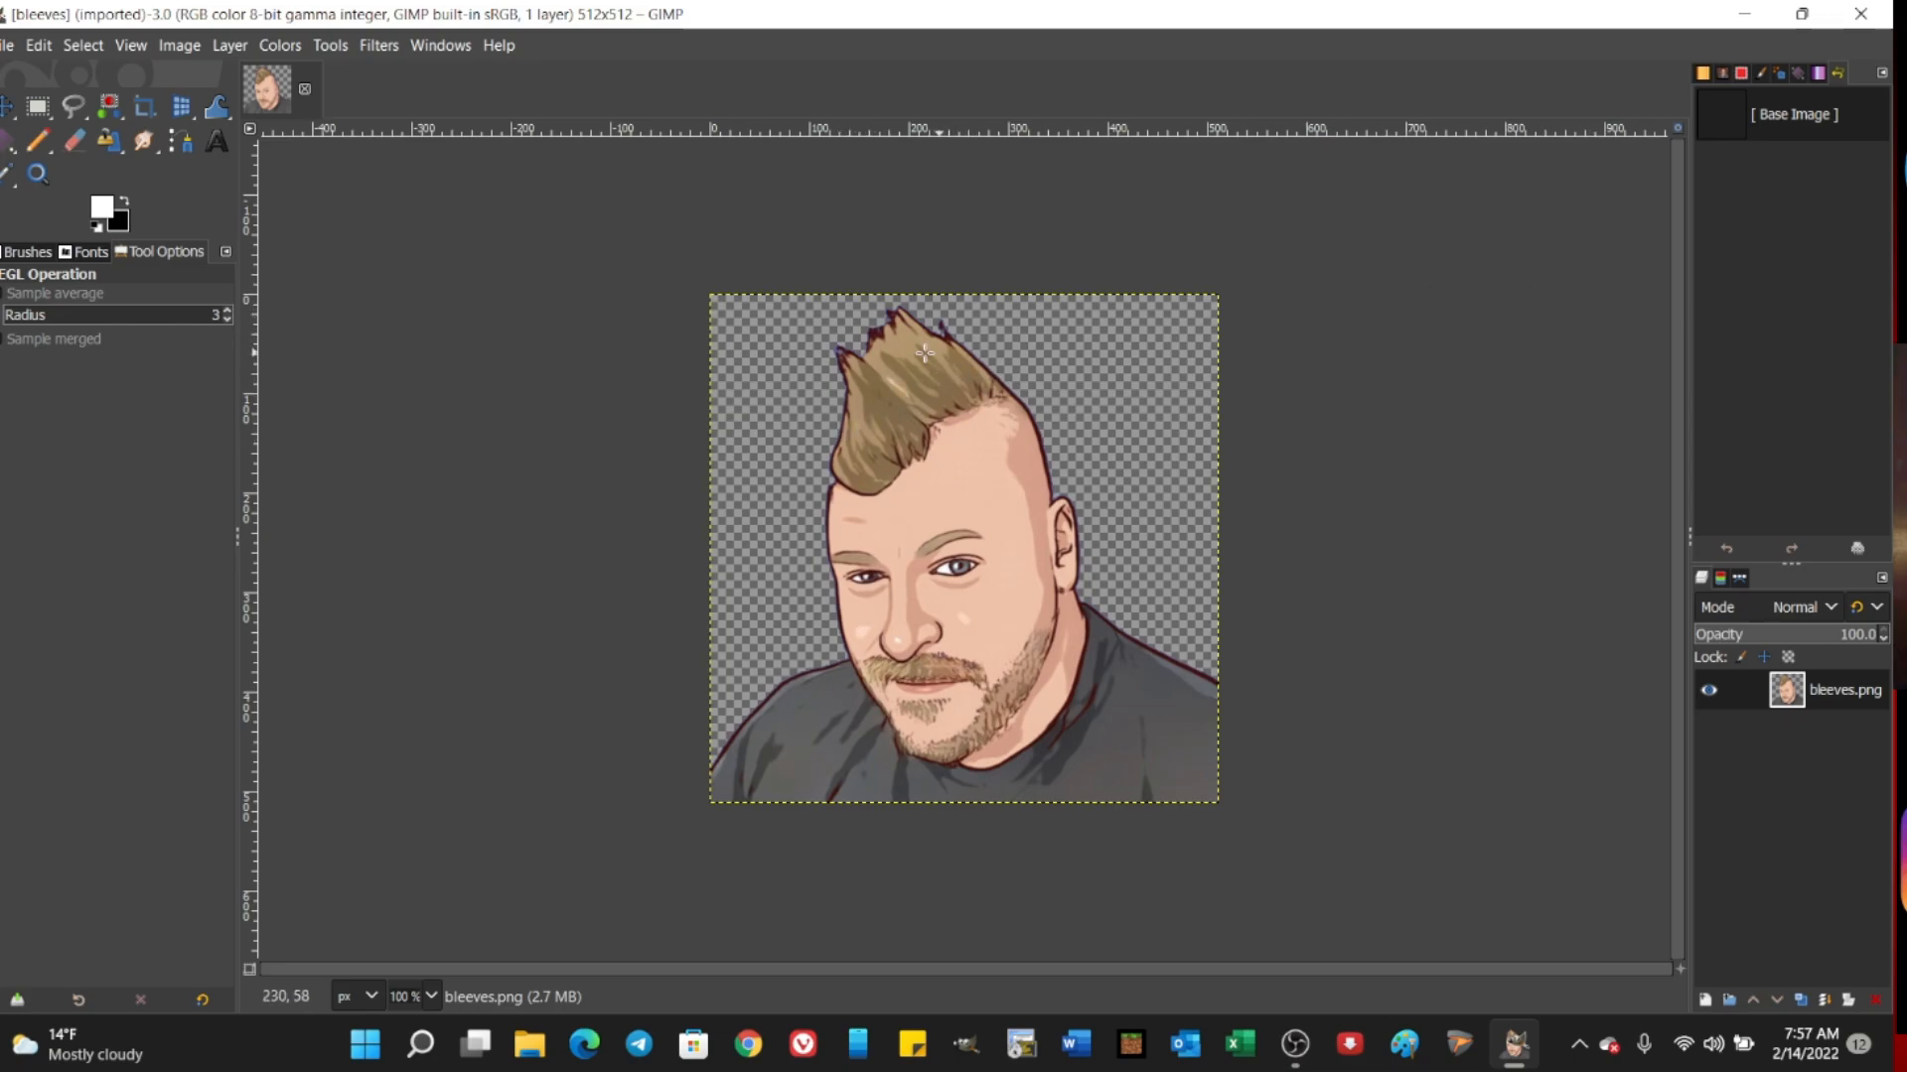
# Step: Add pinkishhair.png from the NFT Assets folder as a layer over the portrait
pyautogui.click(4, 45)
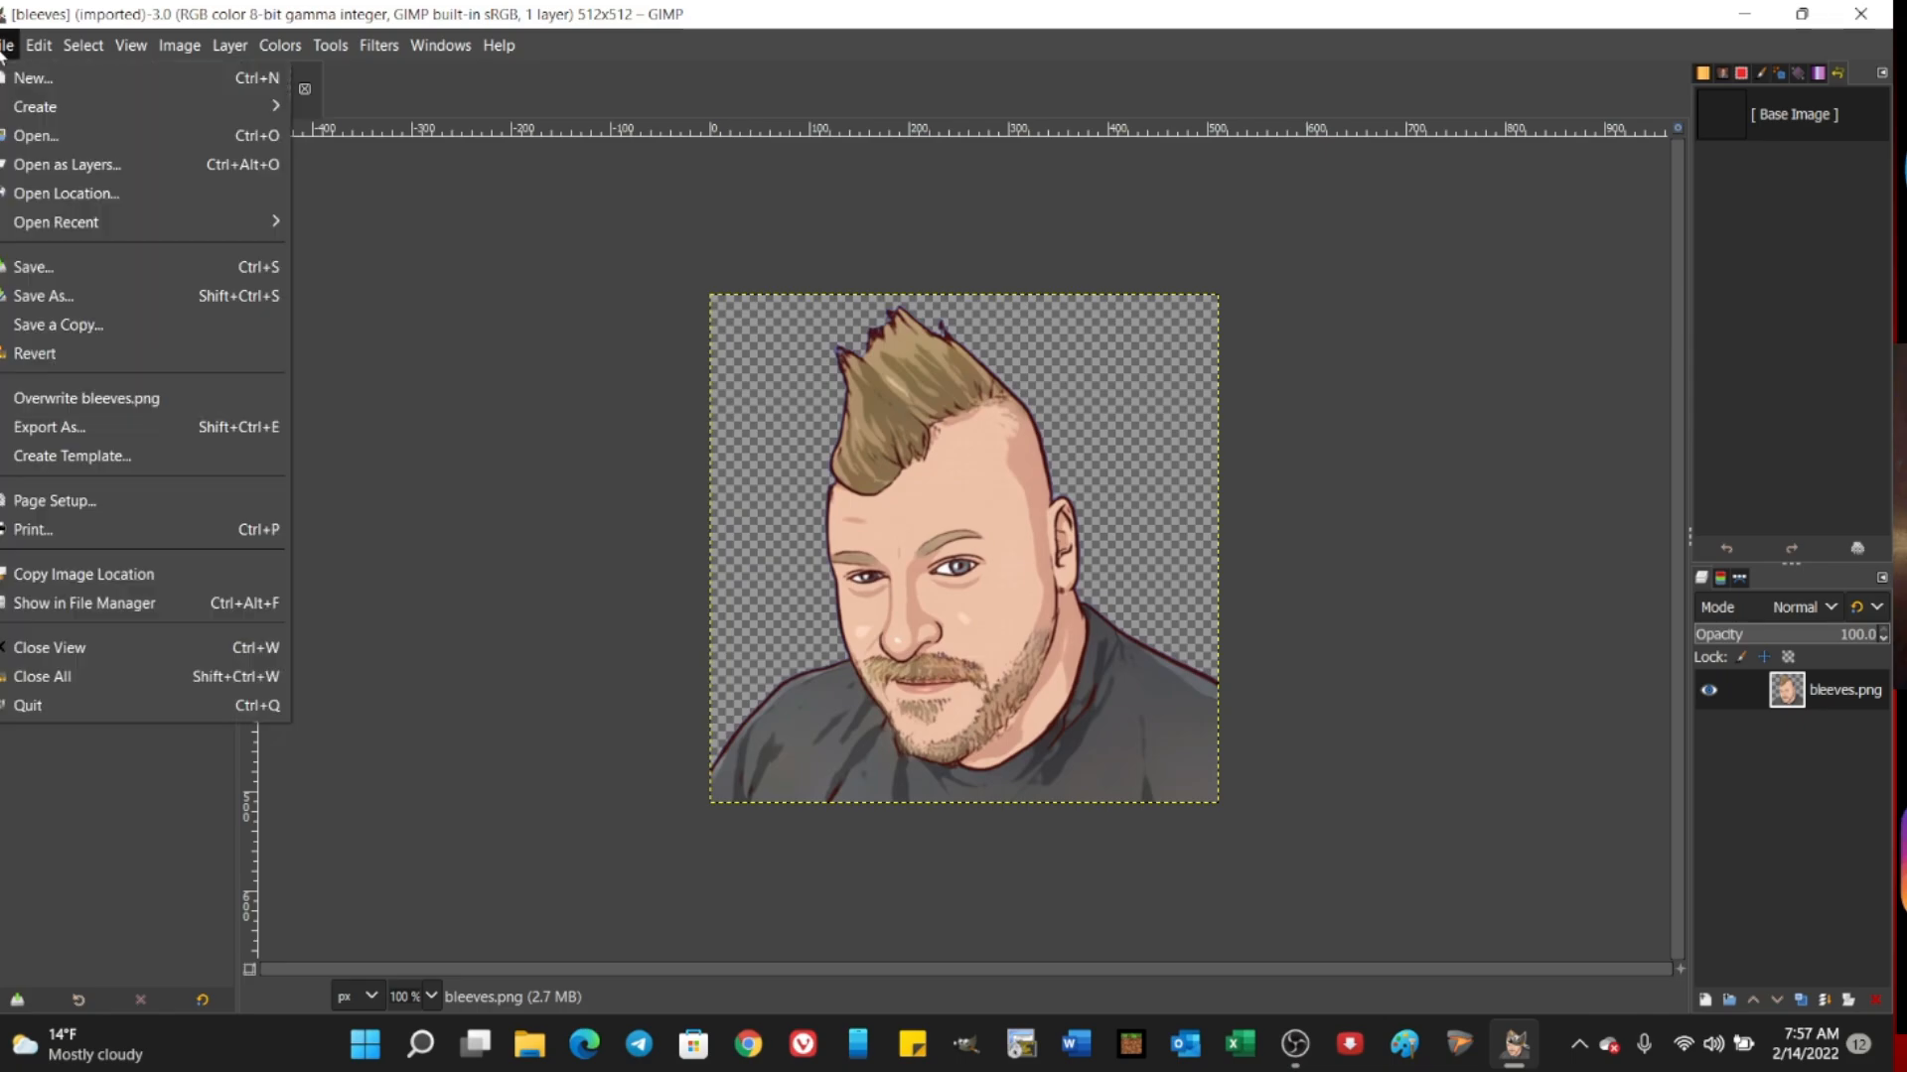
pyautogui.click(62, 164)
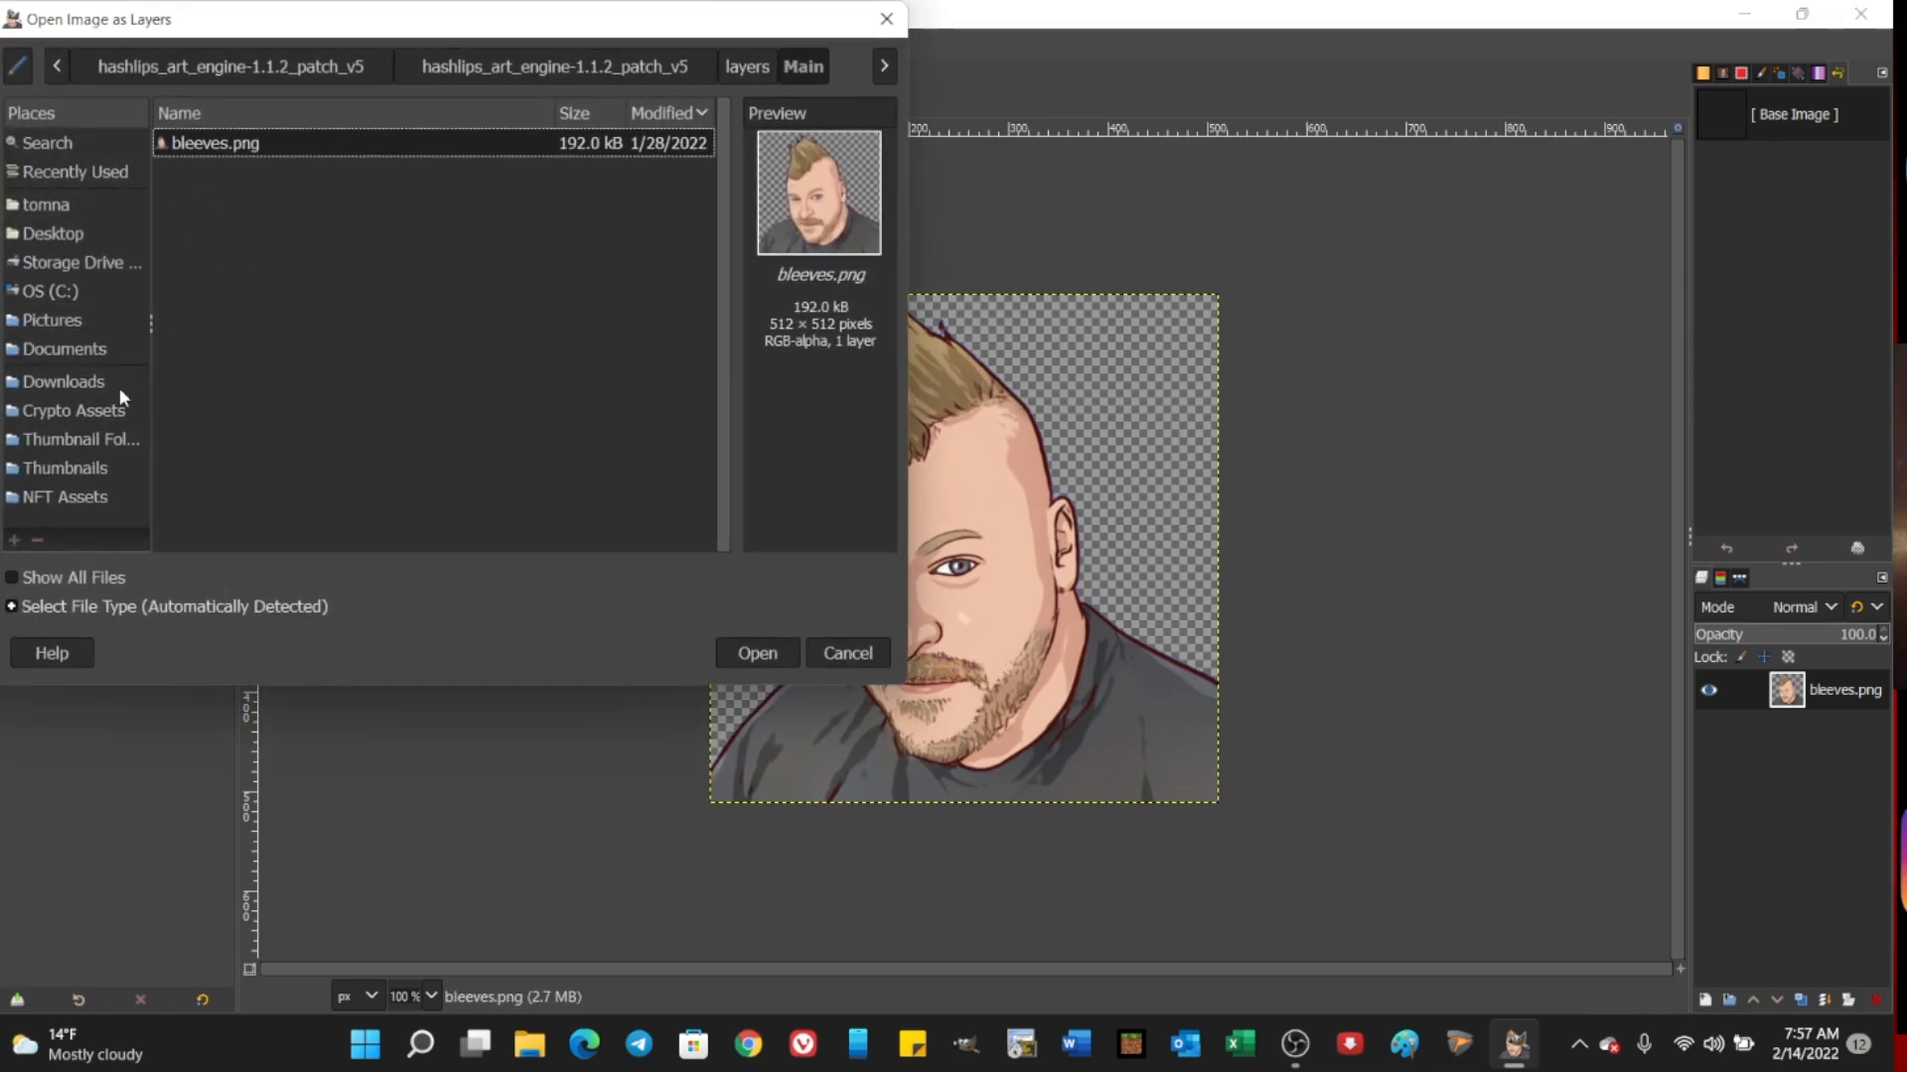
pyautogui.click(45, 498)
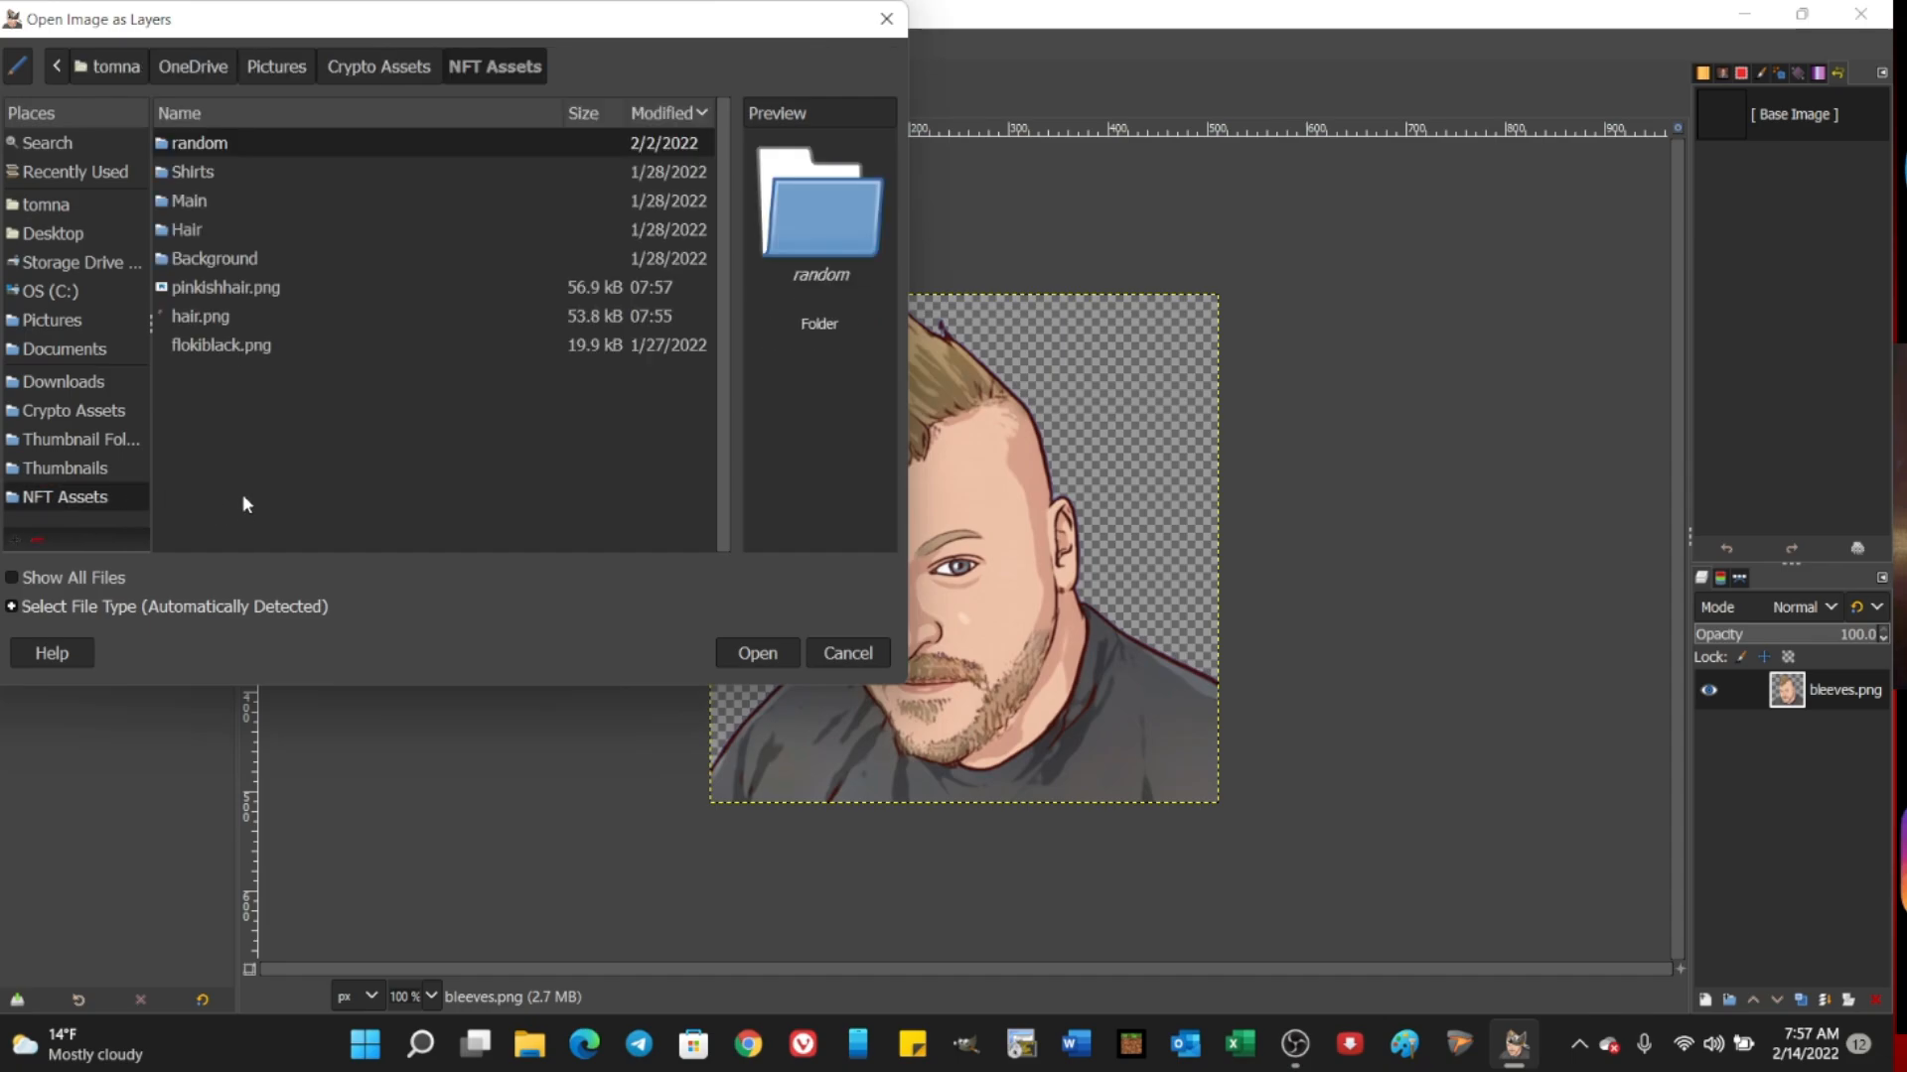
pyautogui.click(225, 287)
pyautogui.click(756, 652)
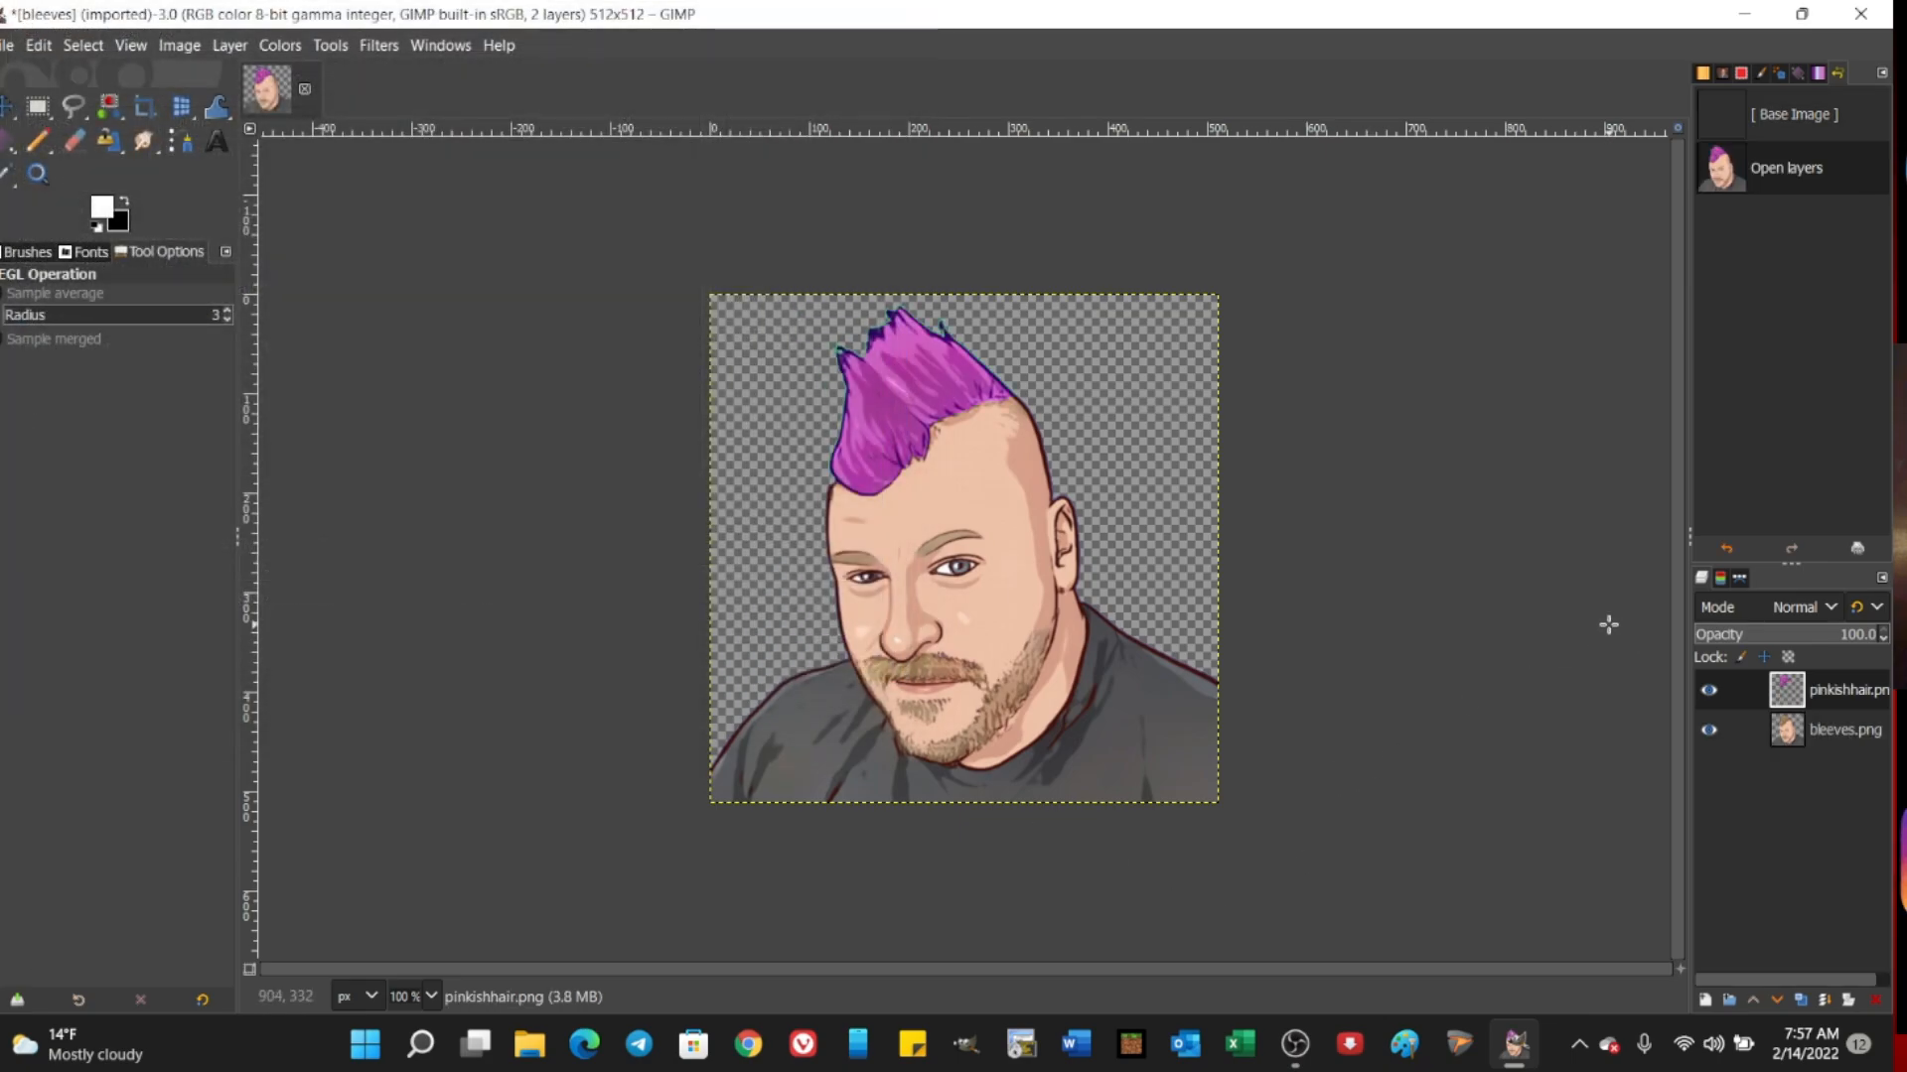
# Step: Check the portrait and pink hair layers, and undo the addition of the hair layer
pyautogui.click(1850, 731)
pyautogui.click(1843, 695)
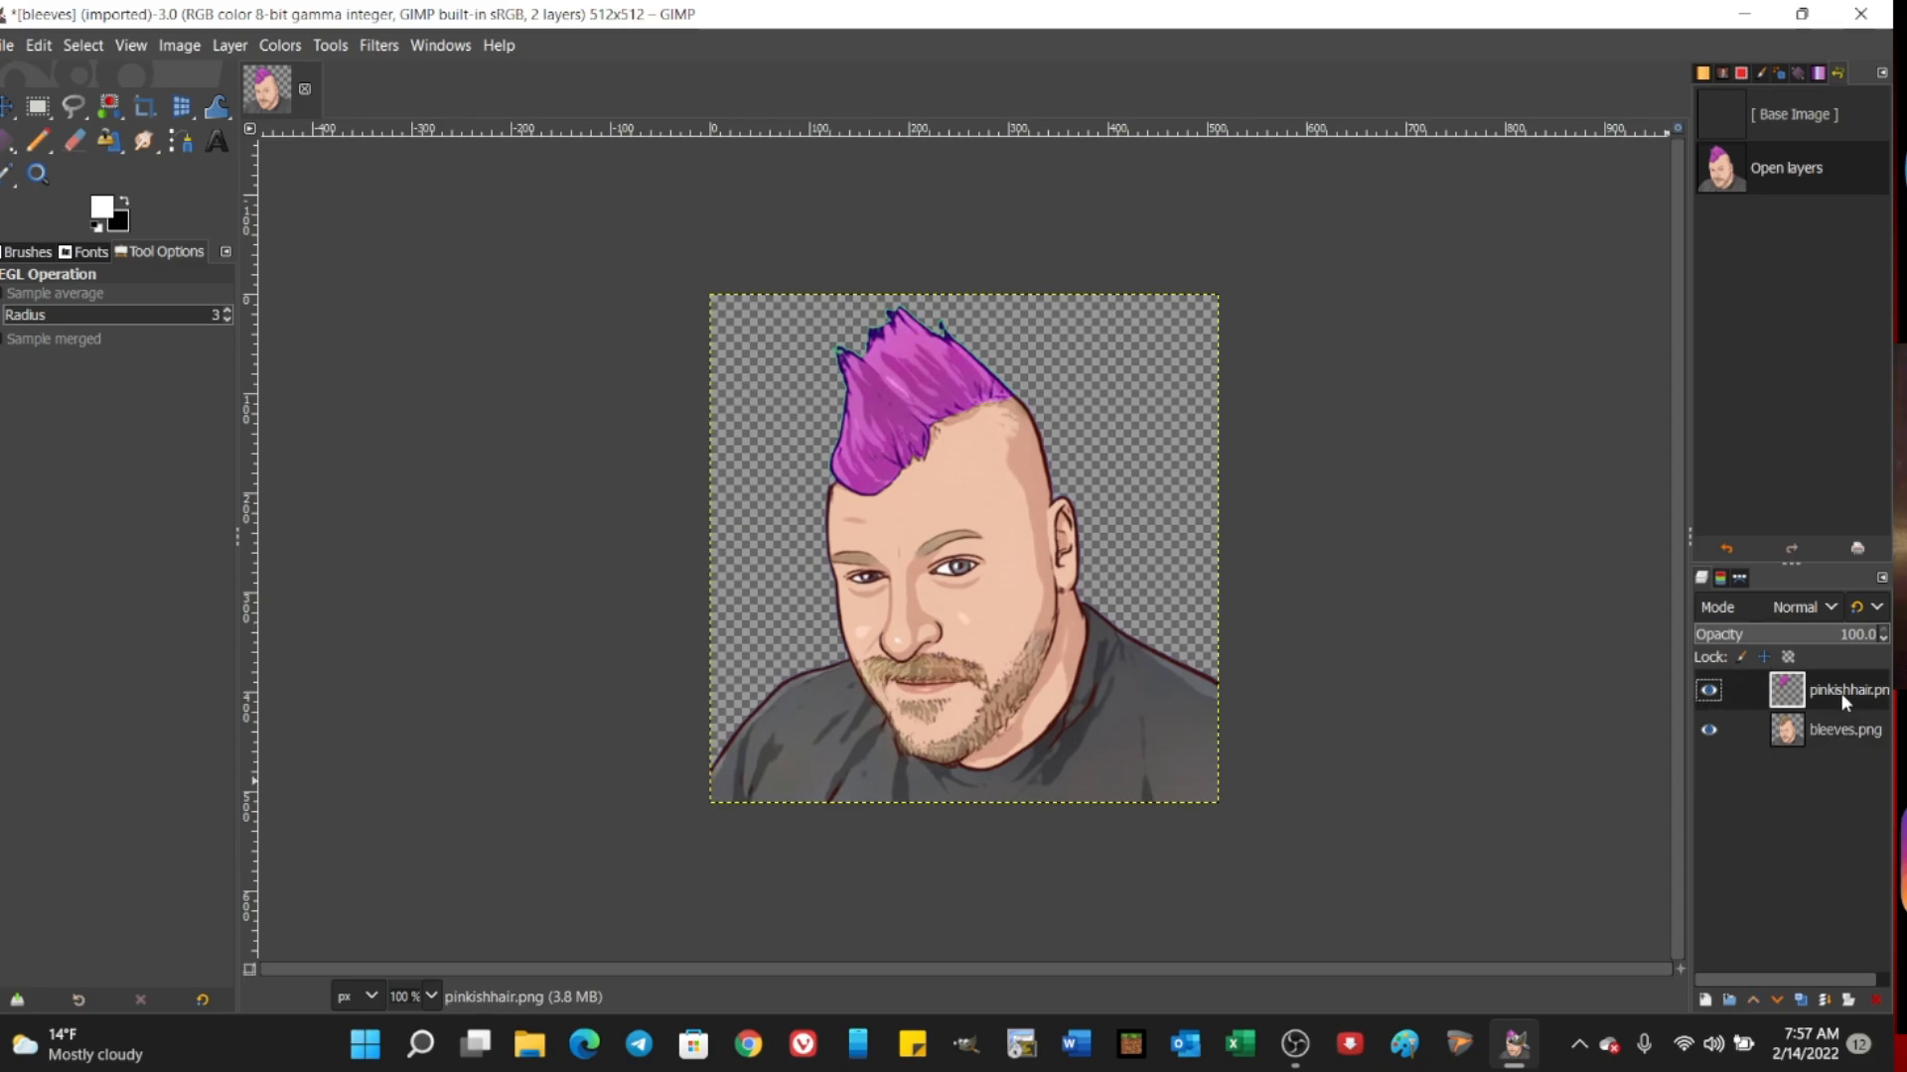
pyautogui.click(38, 45)
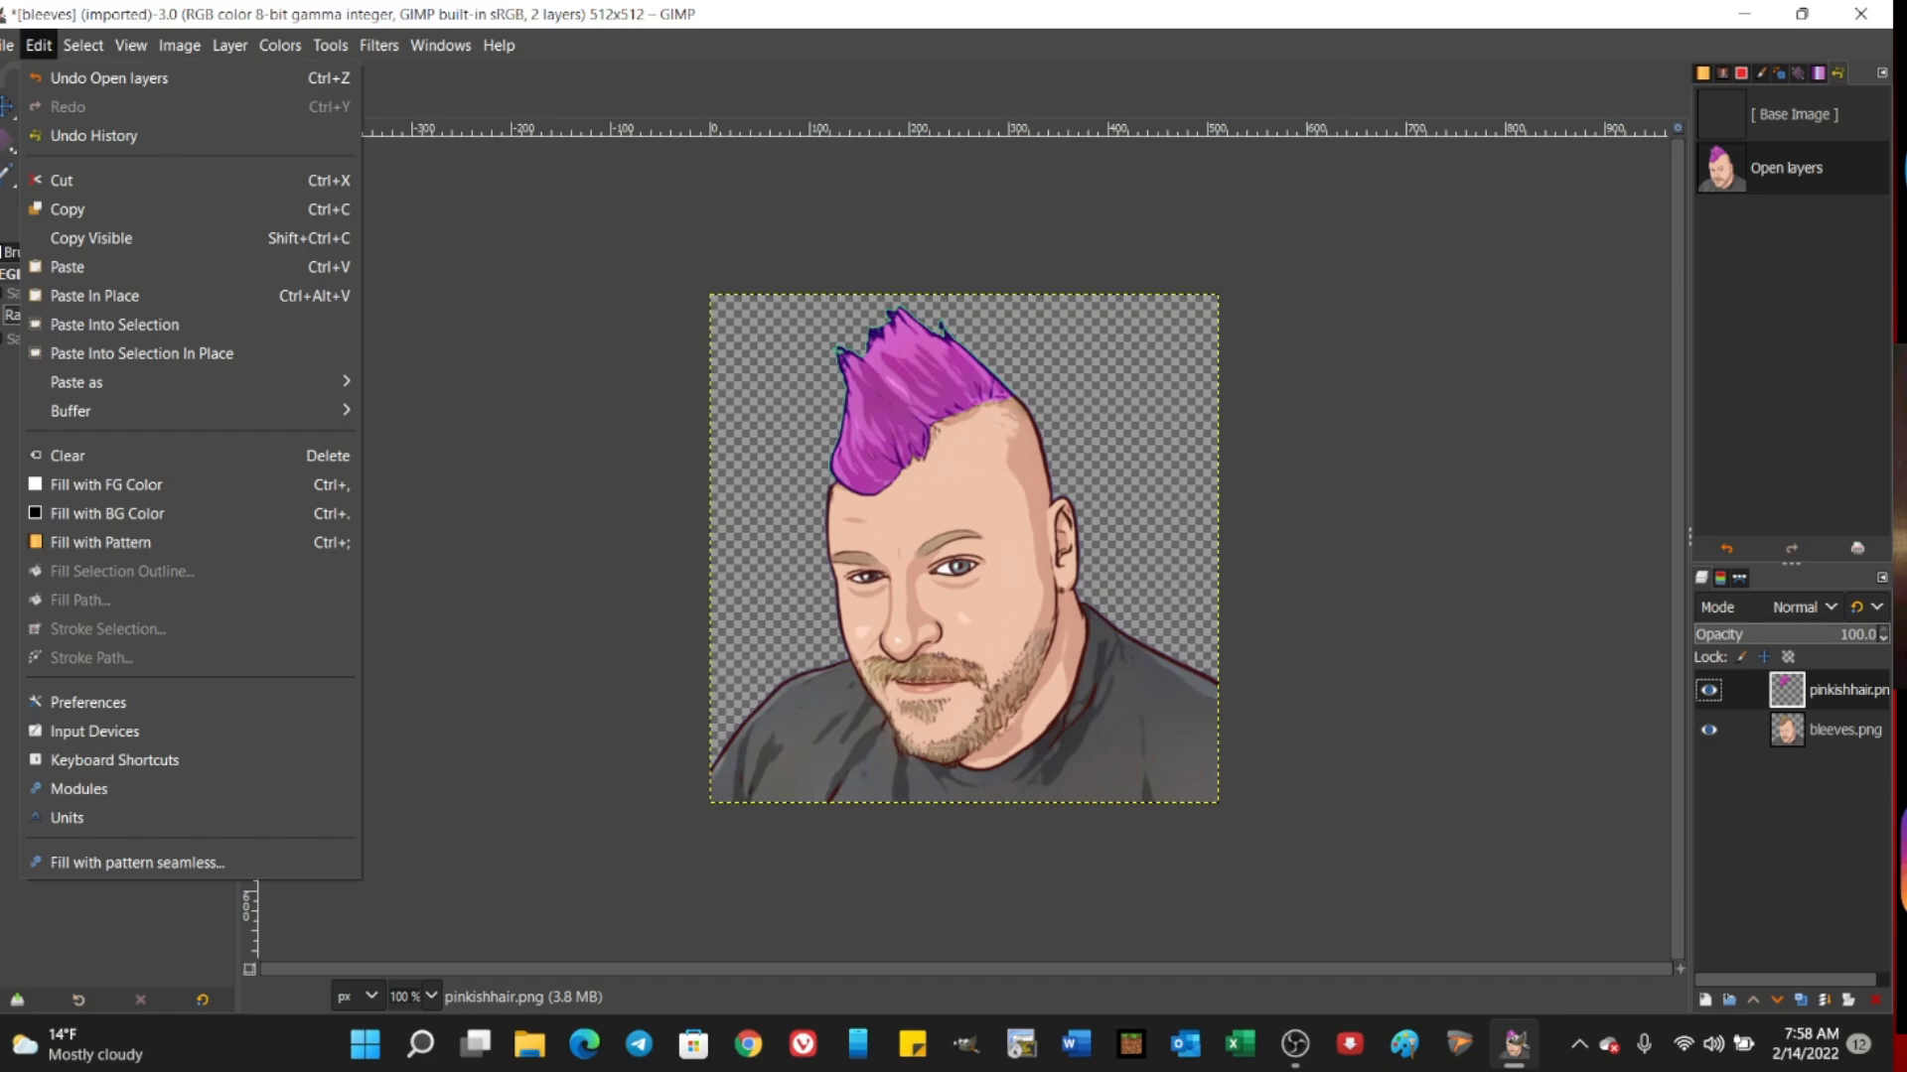
pyautogui.click(91, 77)
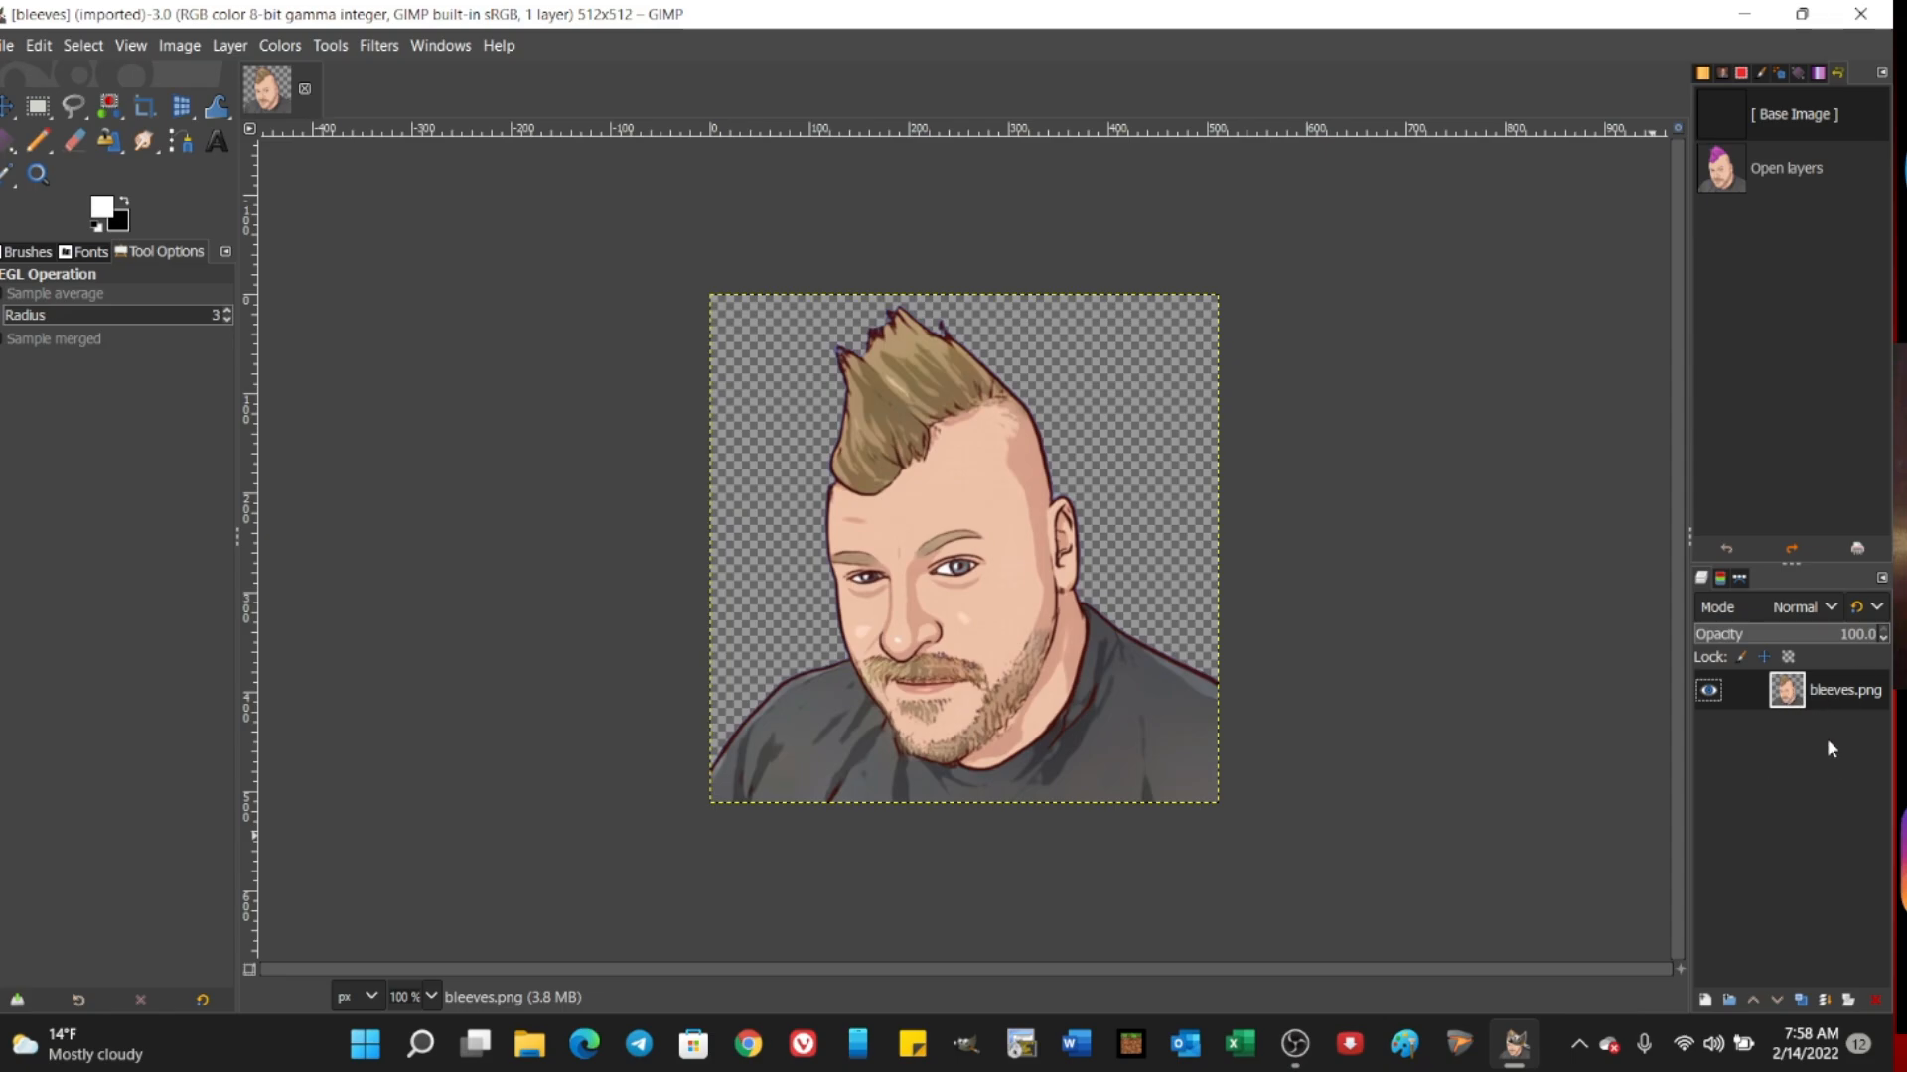
# Step: Add yellowback.png from the Background folder of NFT Assets as a layer and place the bleeves.png layer above it
pyautogui.click(6, 45)
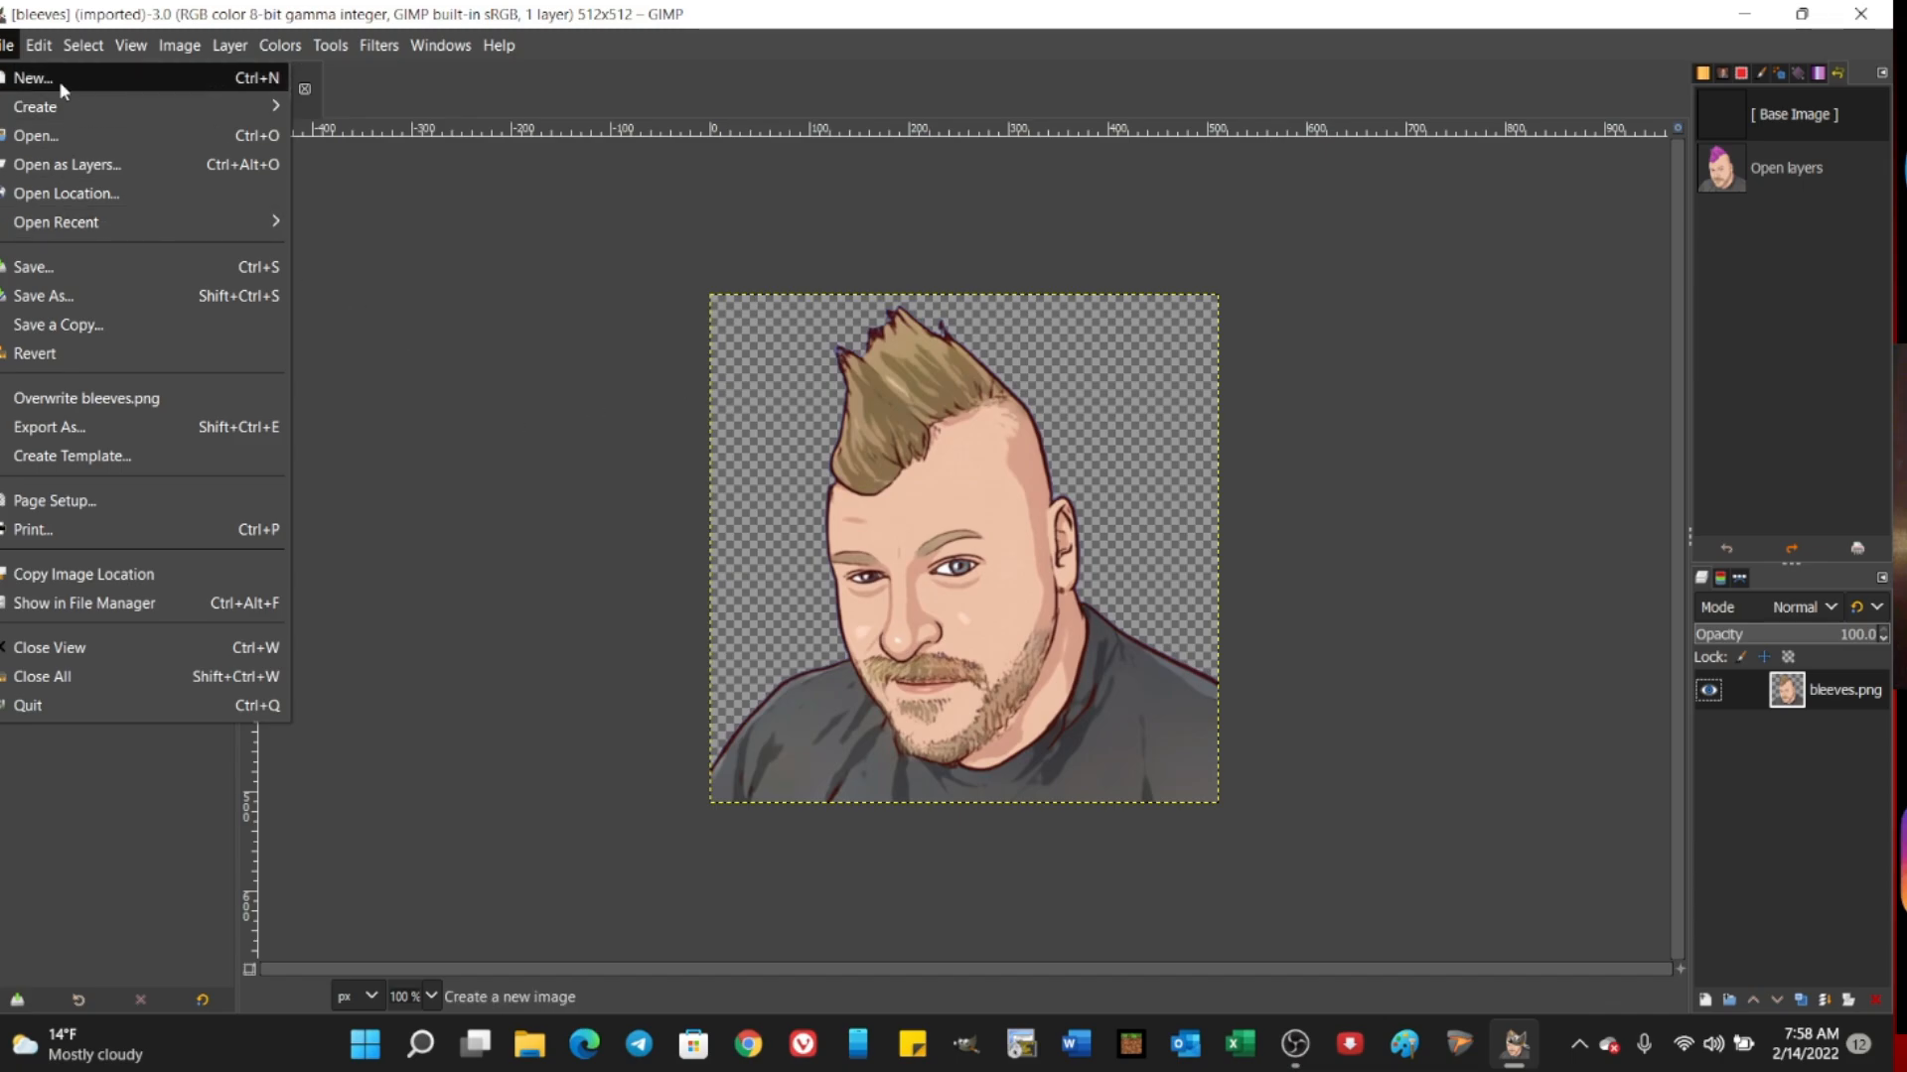
pyautogui.click(59, 165)
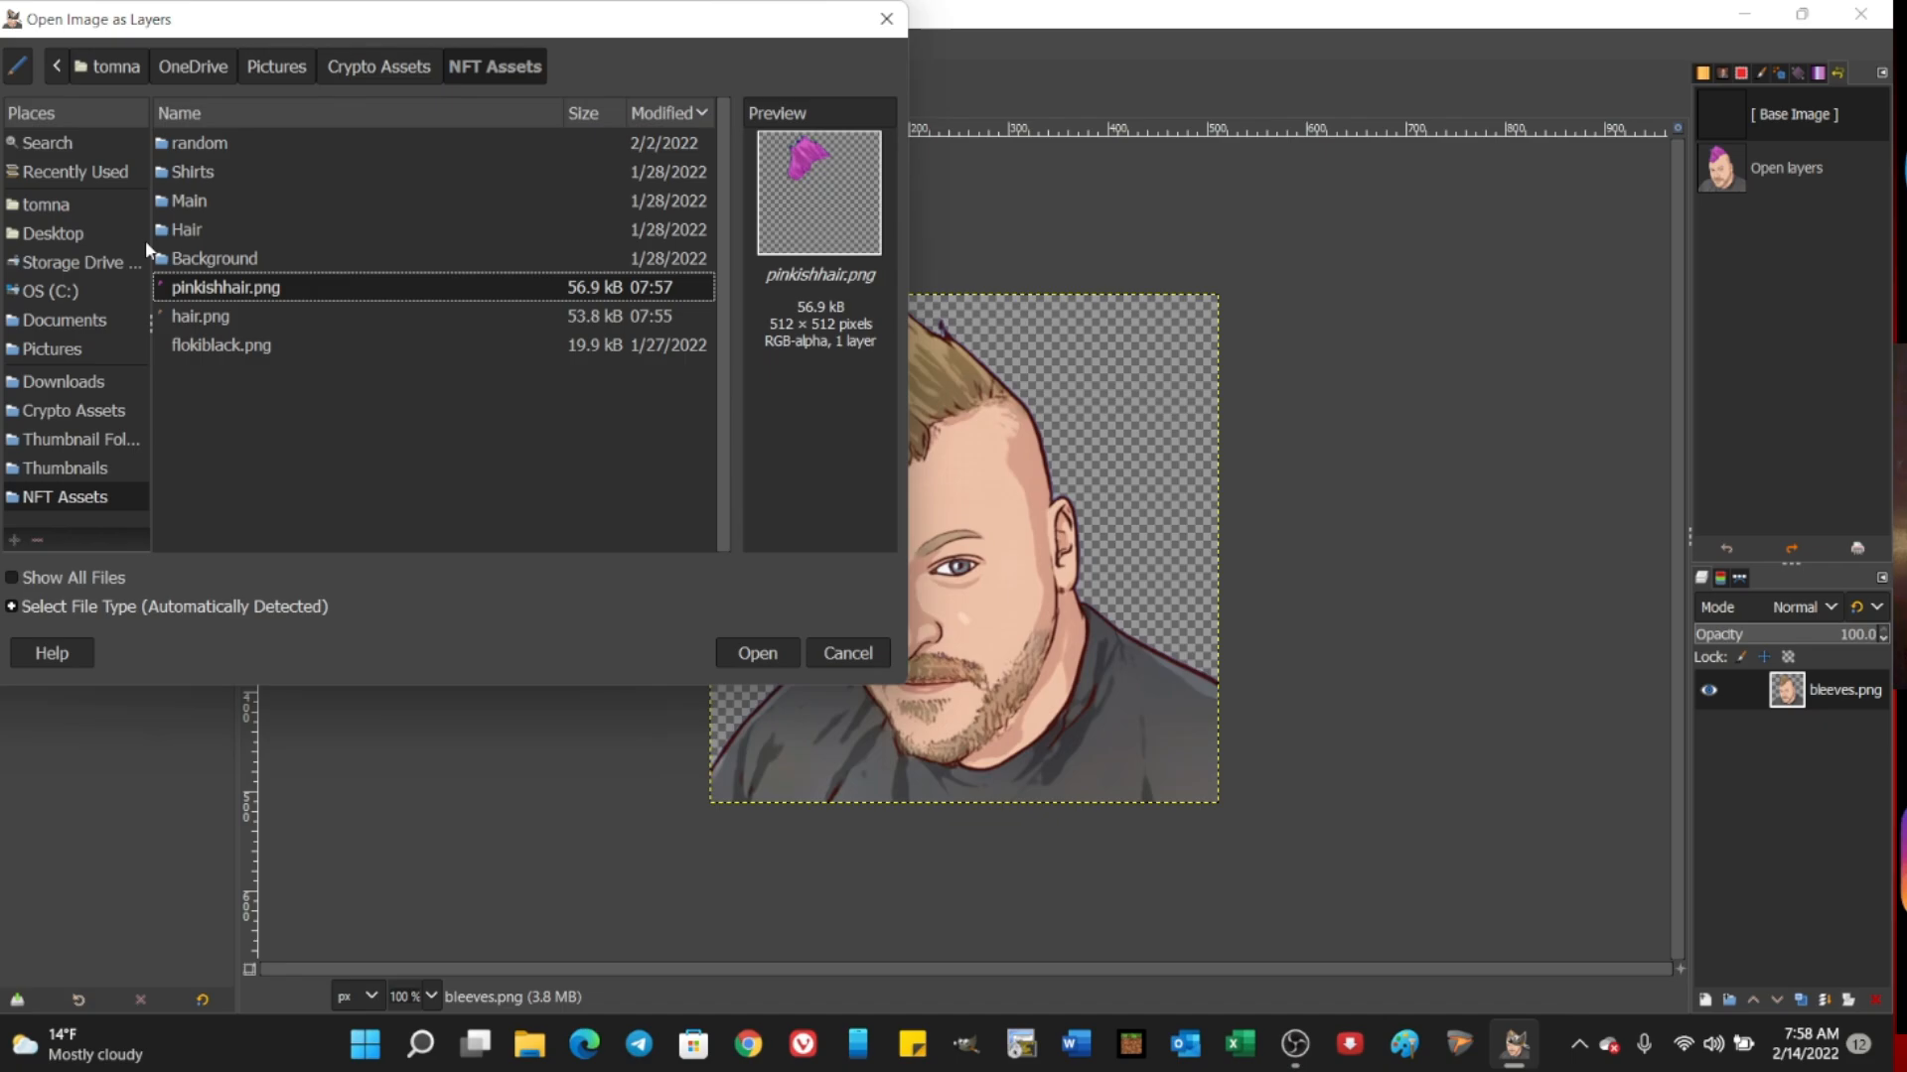
pyautogui.doubleClick(210, 260)
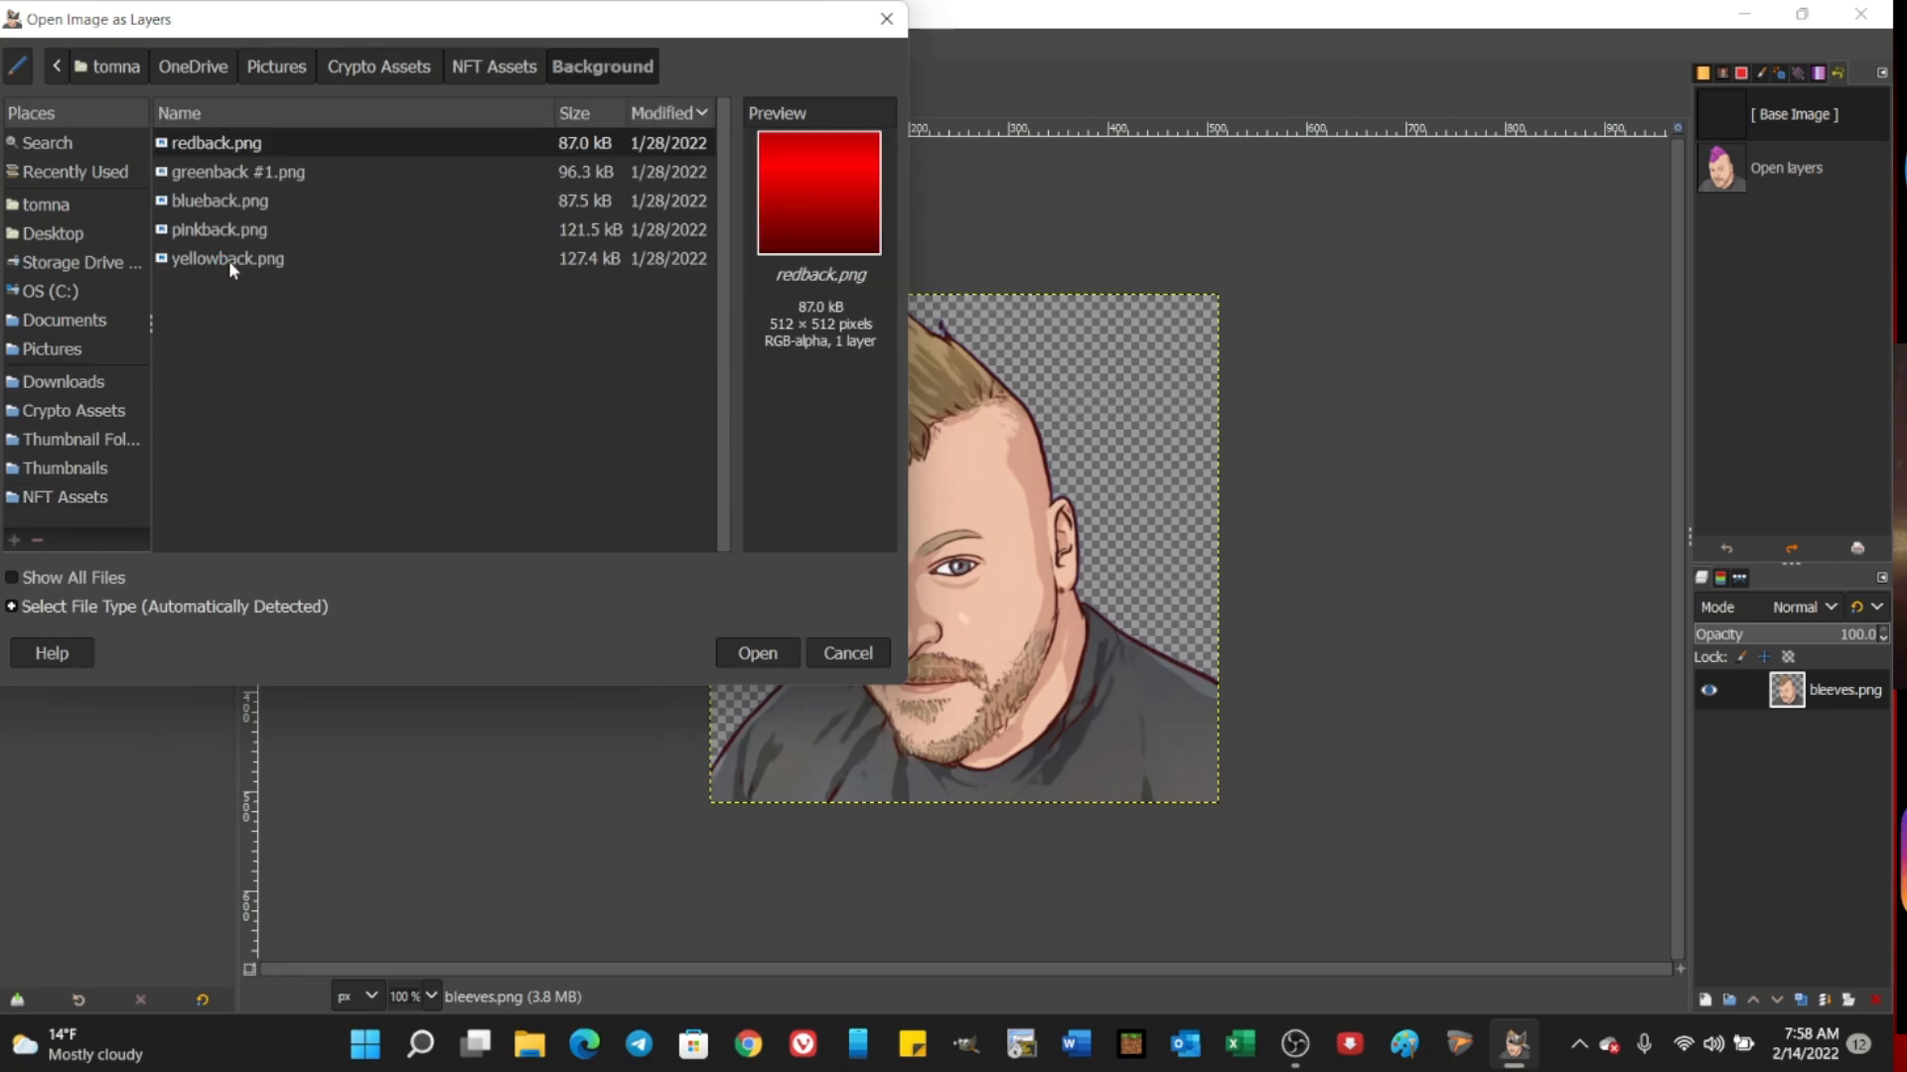
pyautogui.click(228, 260)
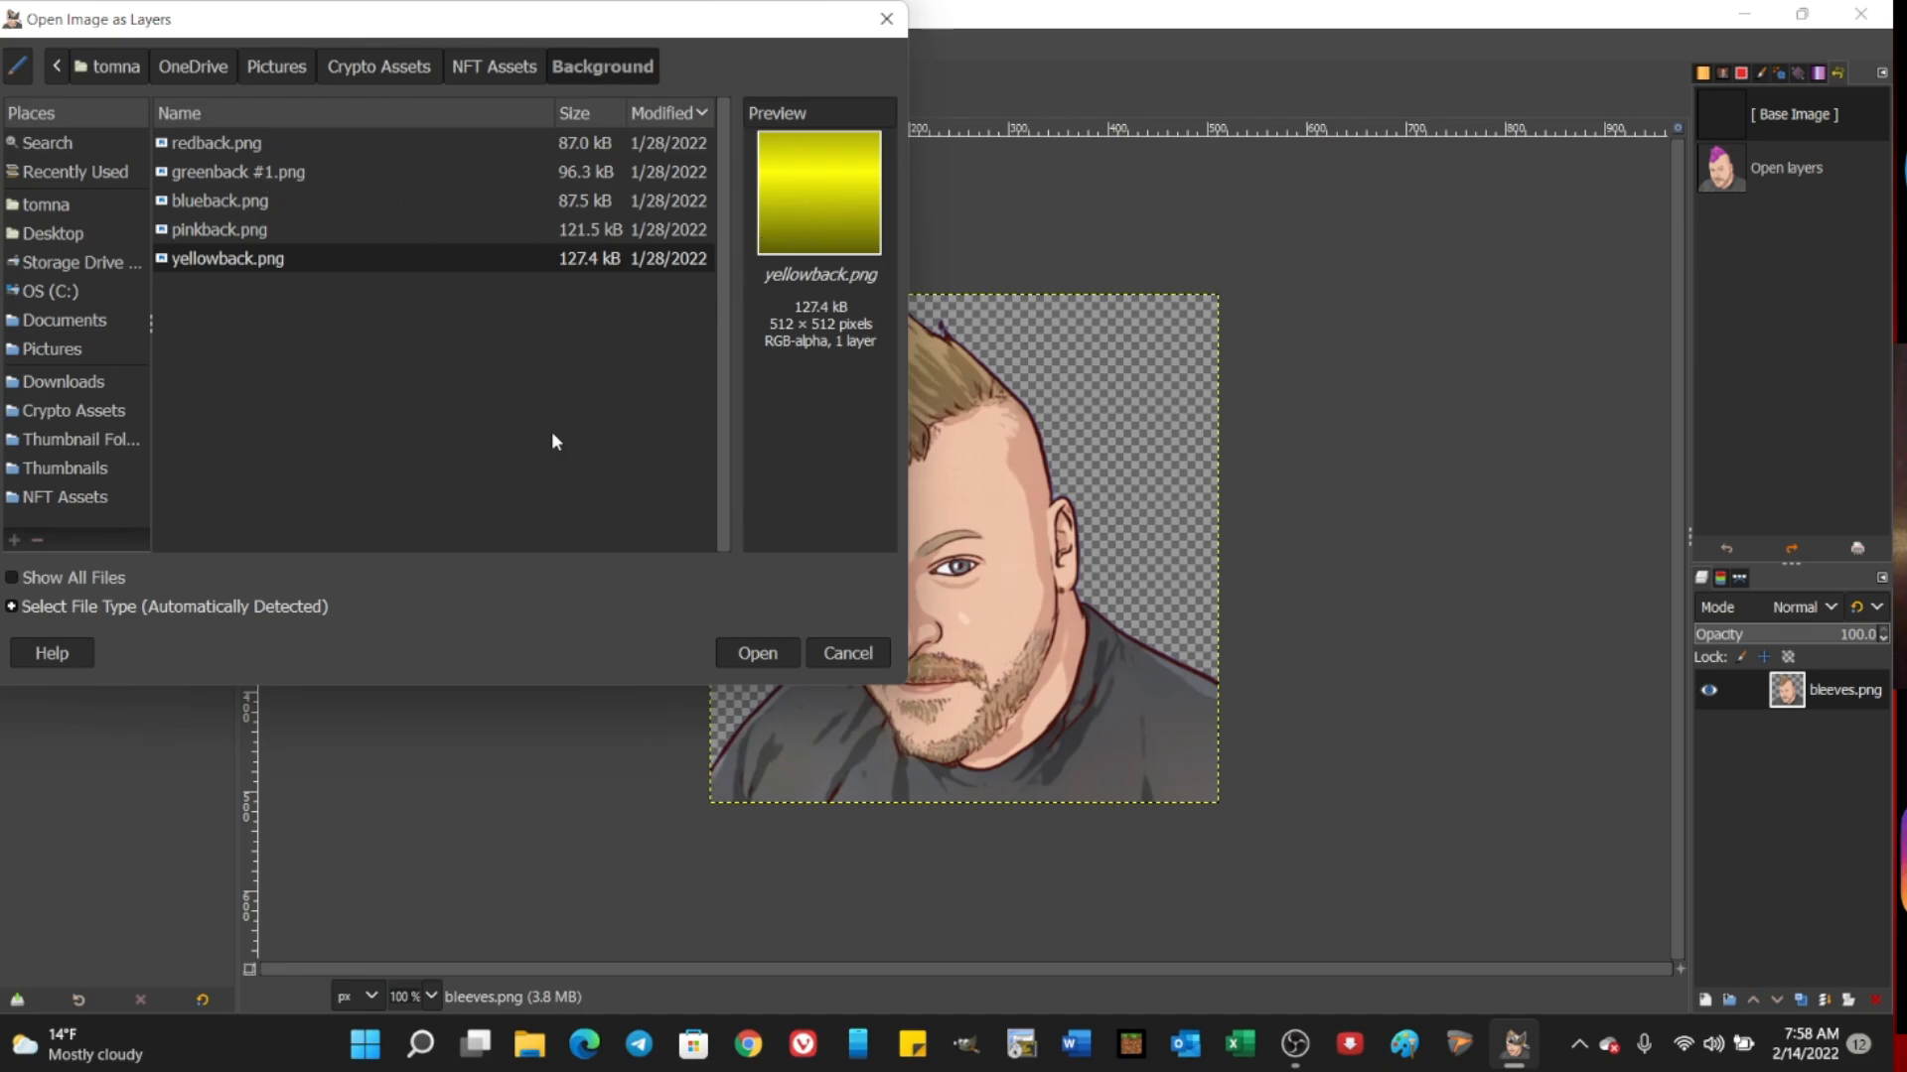
pyautogui.click(757, 653)
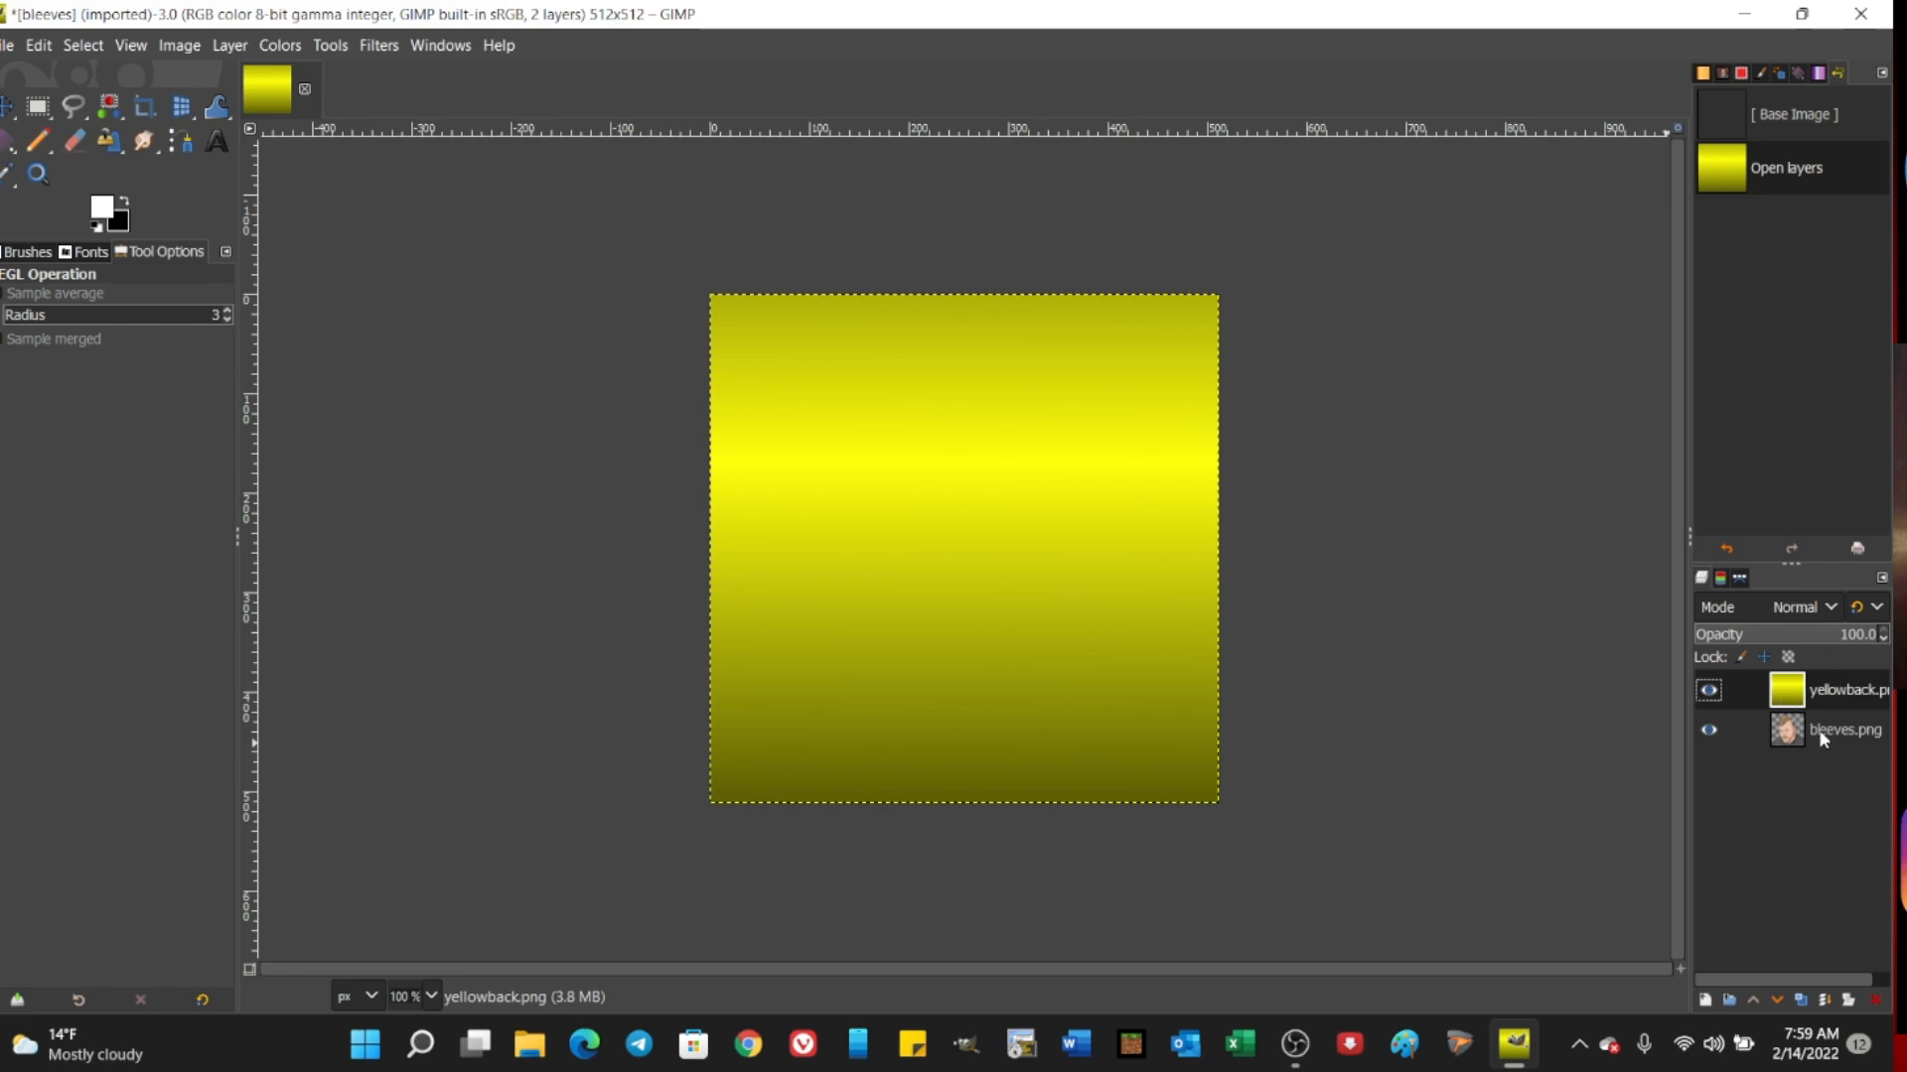
pyautogui.moveTo(1823, 740); pyautogui.dragTo(1812, 684)
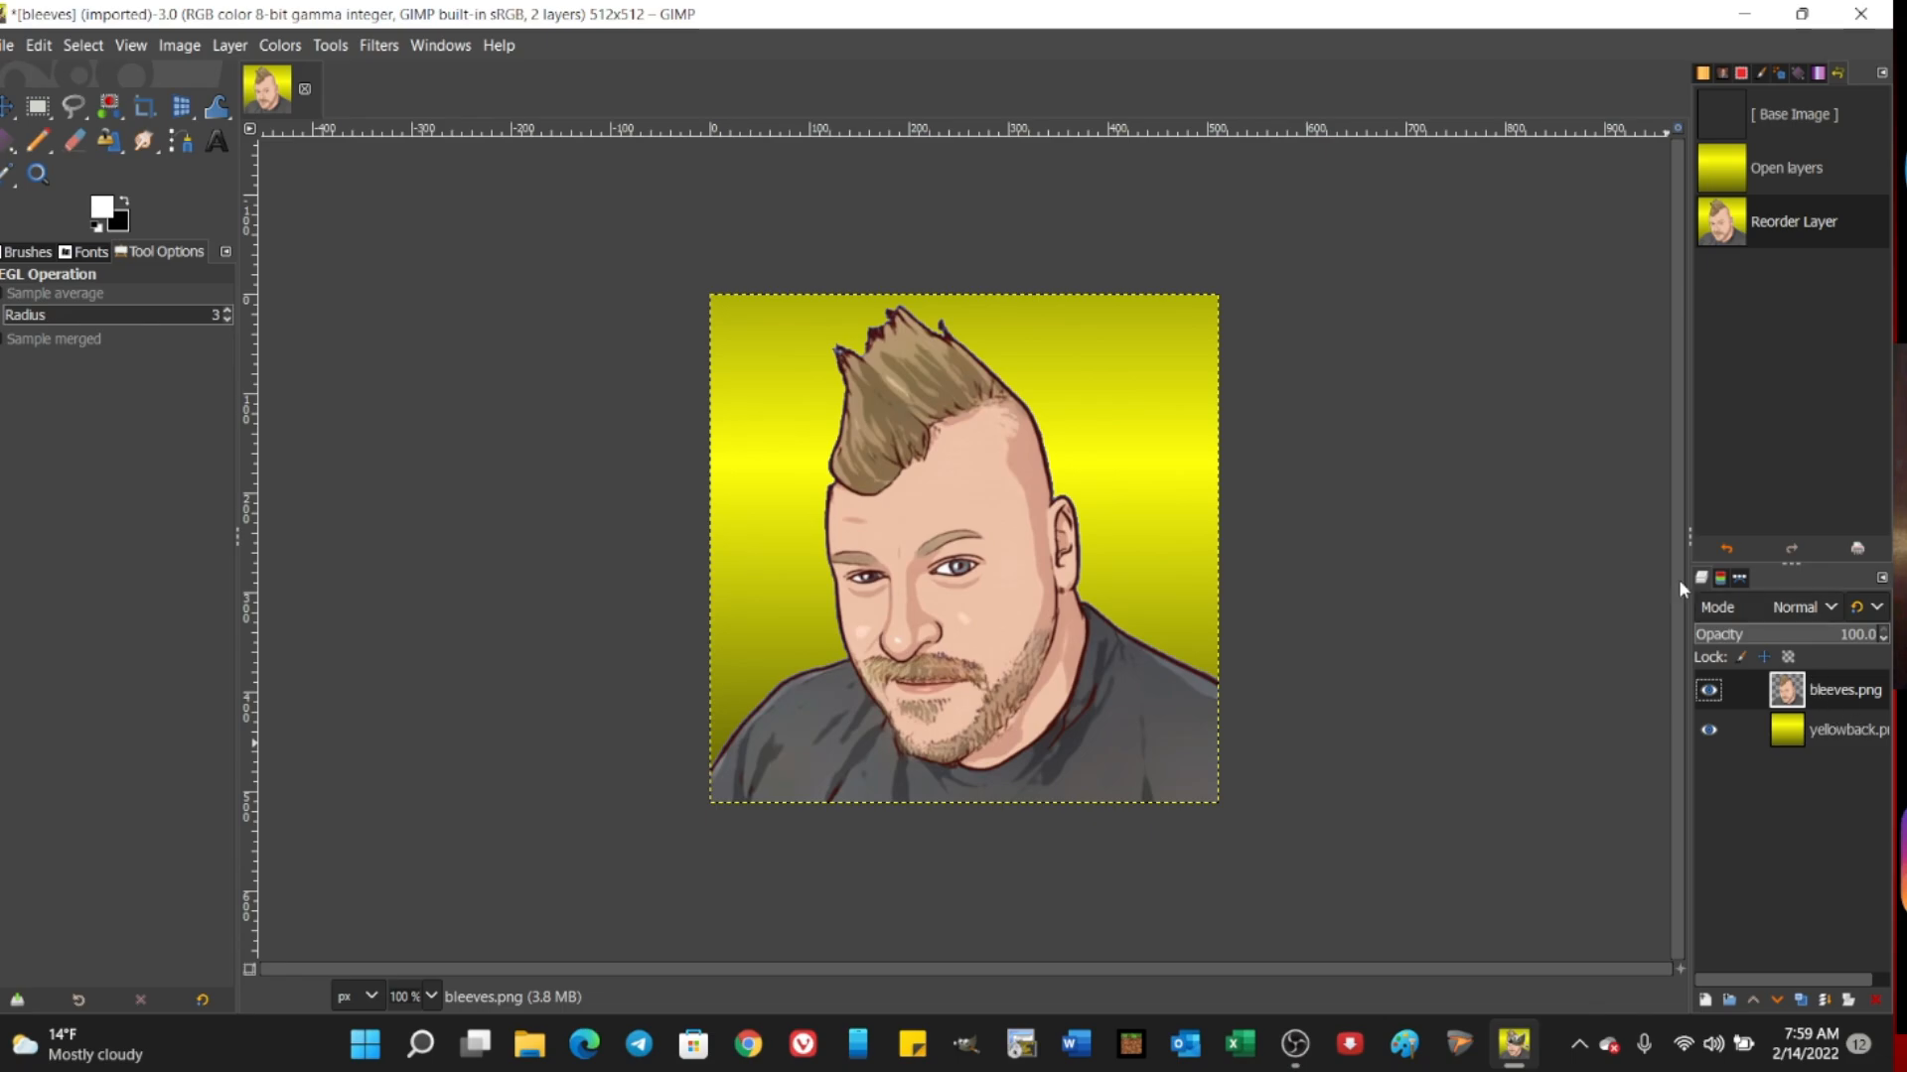
# Step: Add pinkishhair.png from the NFT Assets folder as a layer above the bleeves.png portrait
pyautogui.click(7, 44)
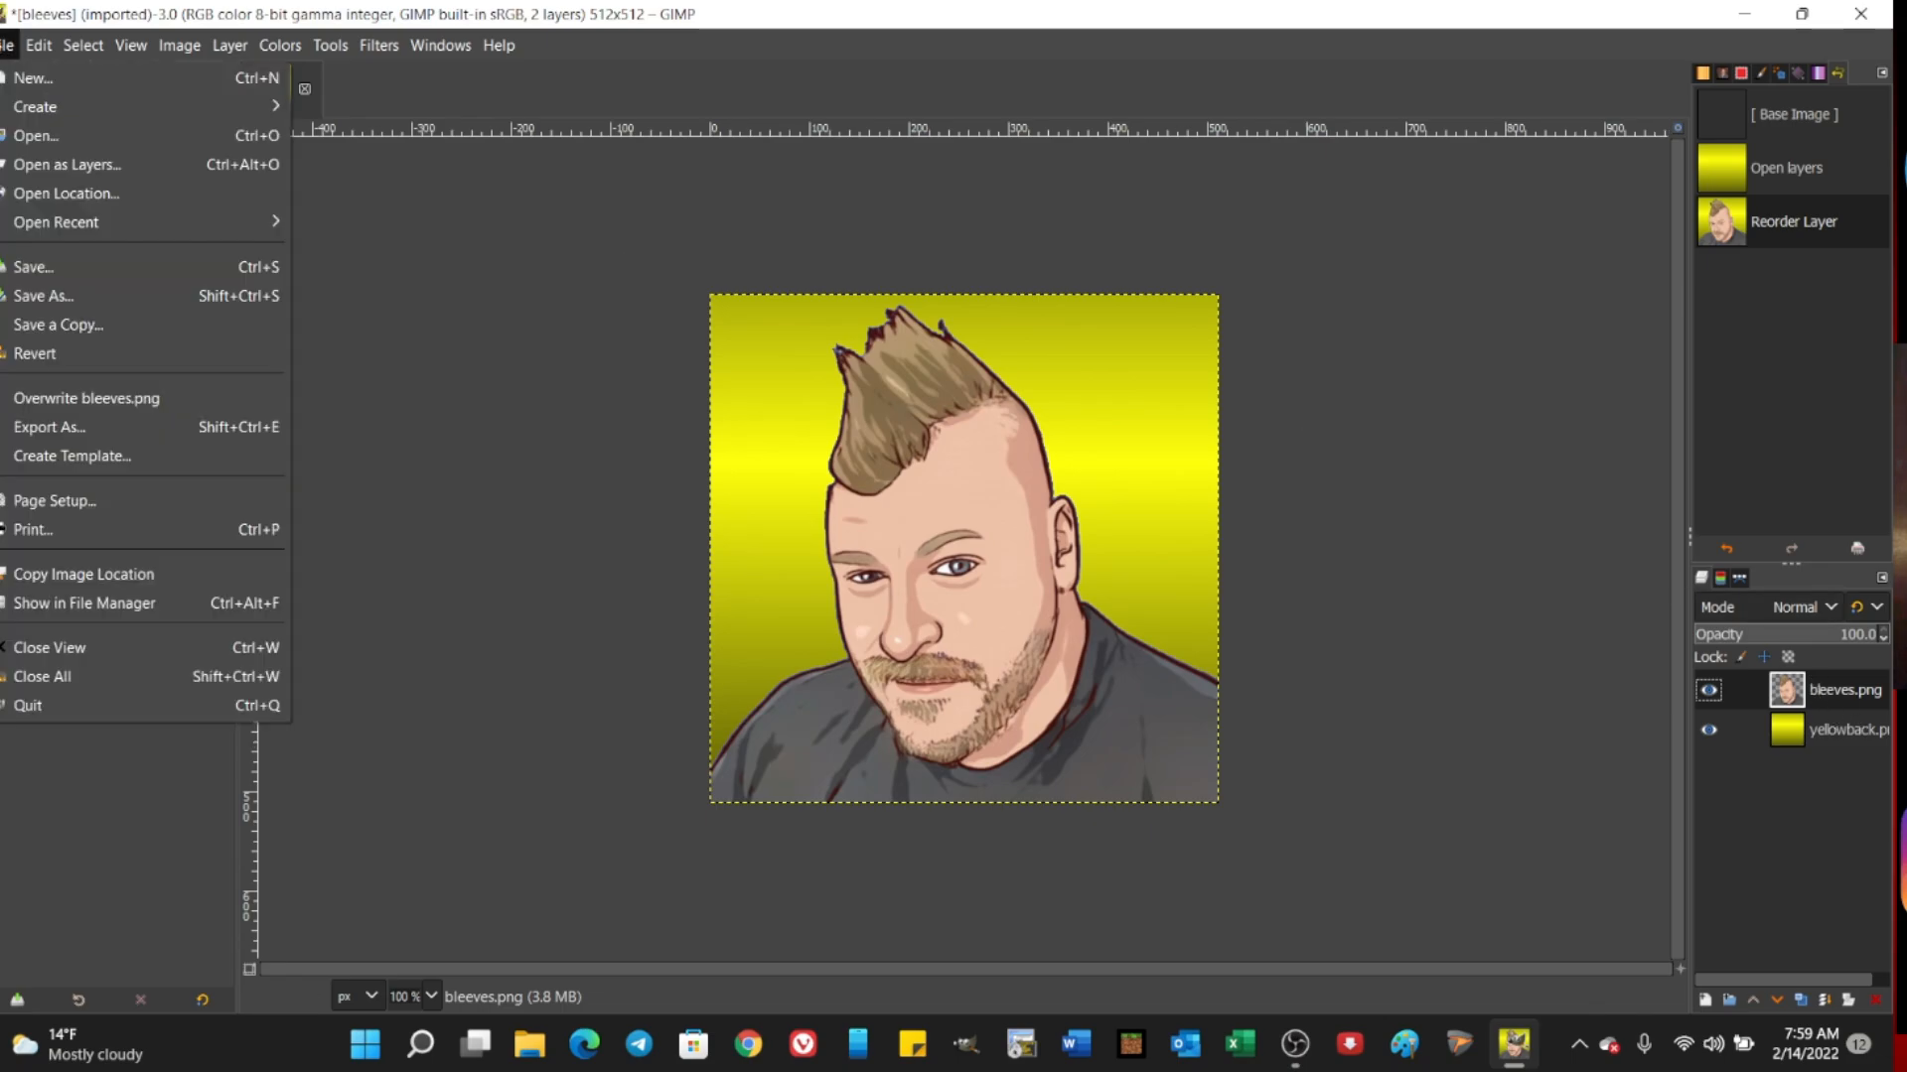
pyautogui.click(37, 164)
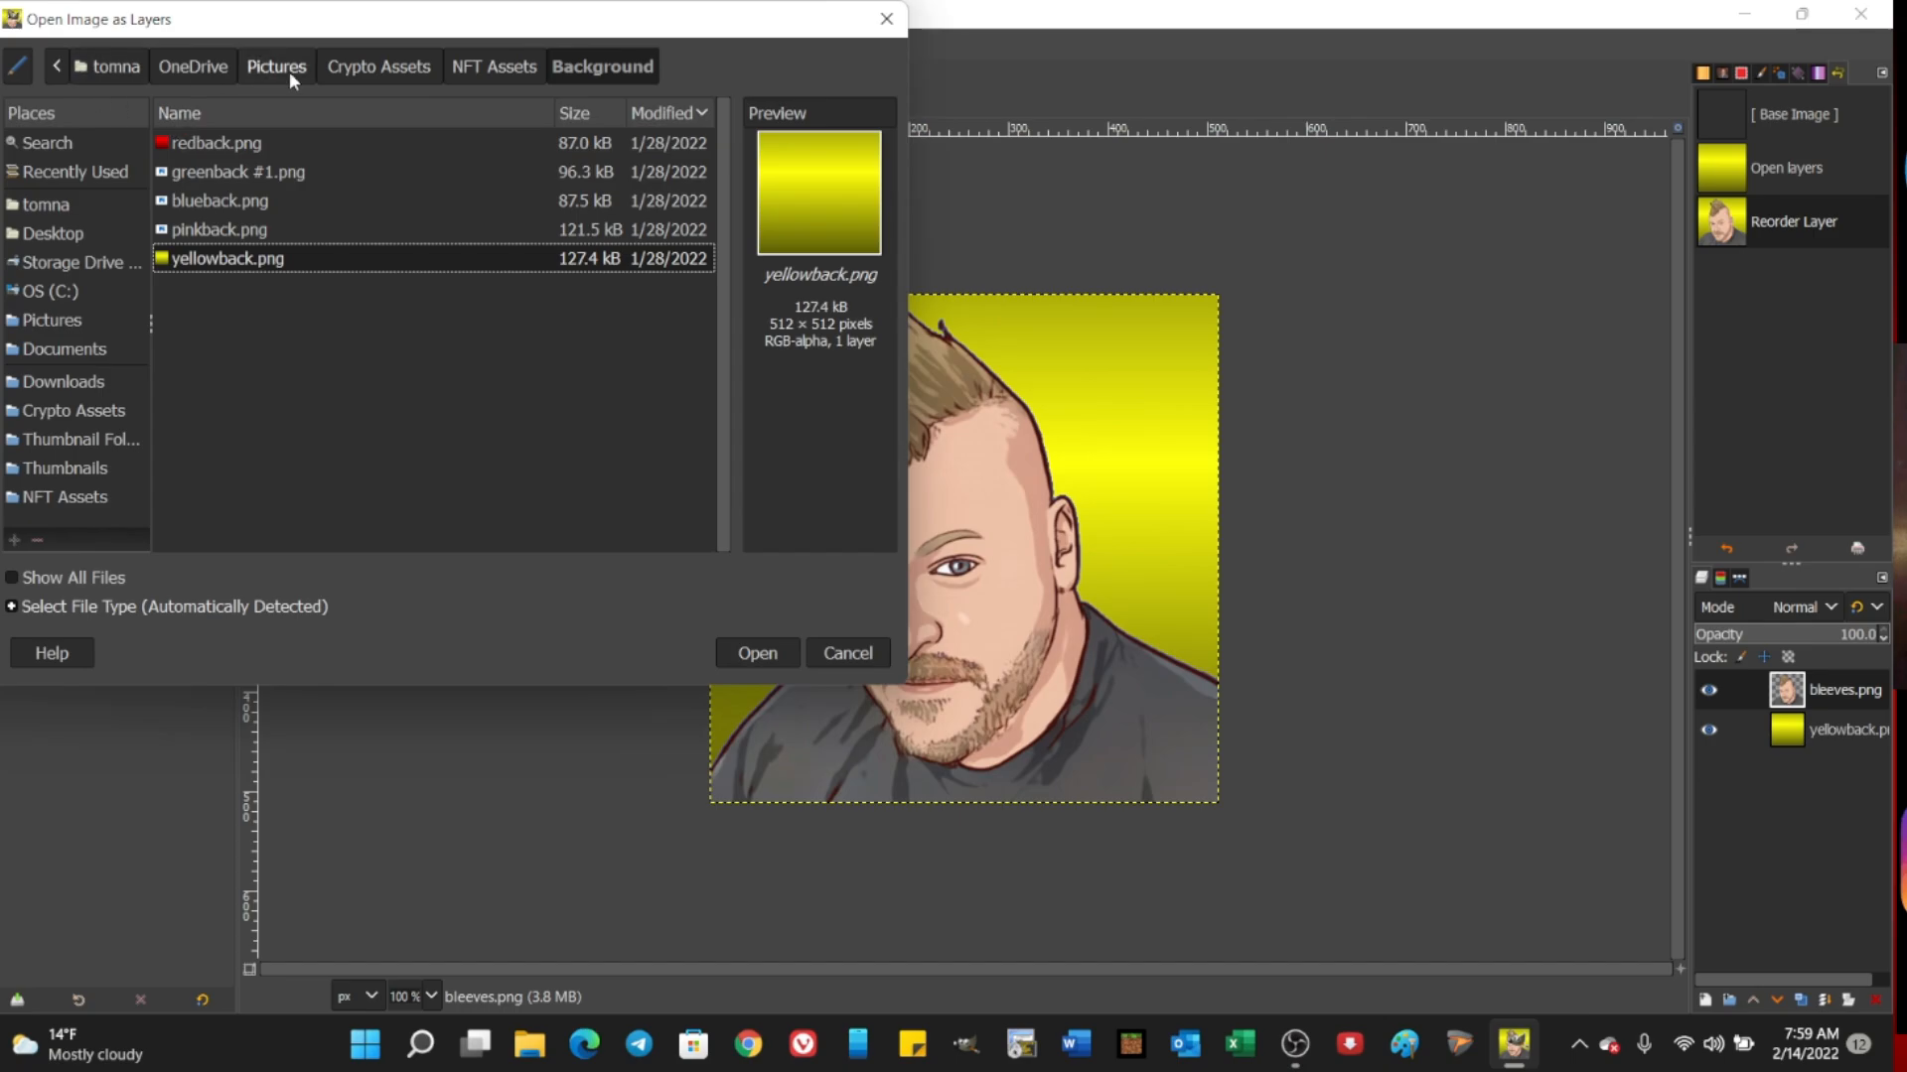
pyautogui.click(467, 64)
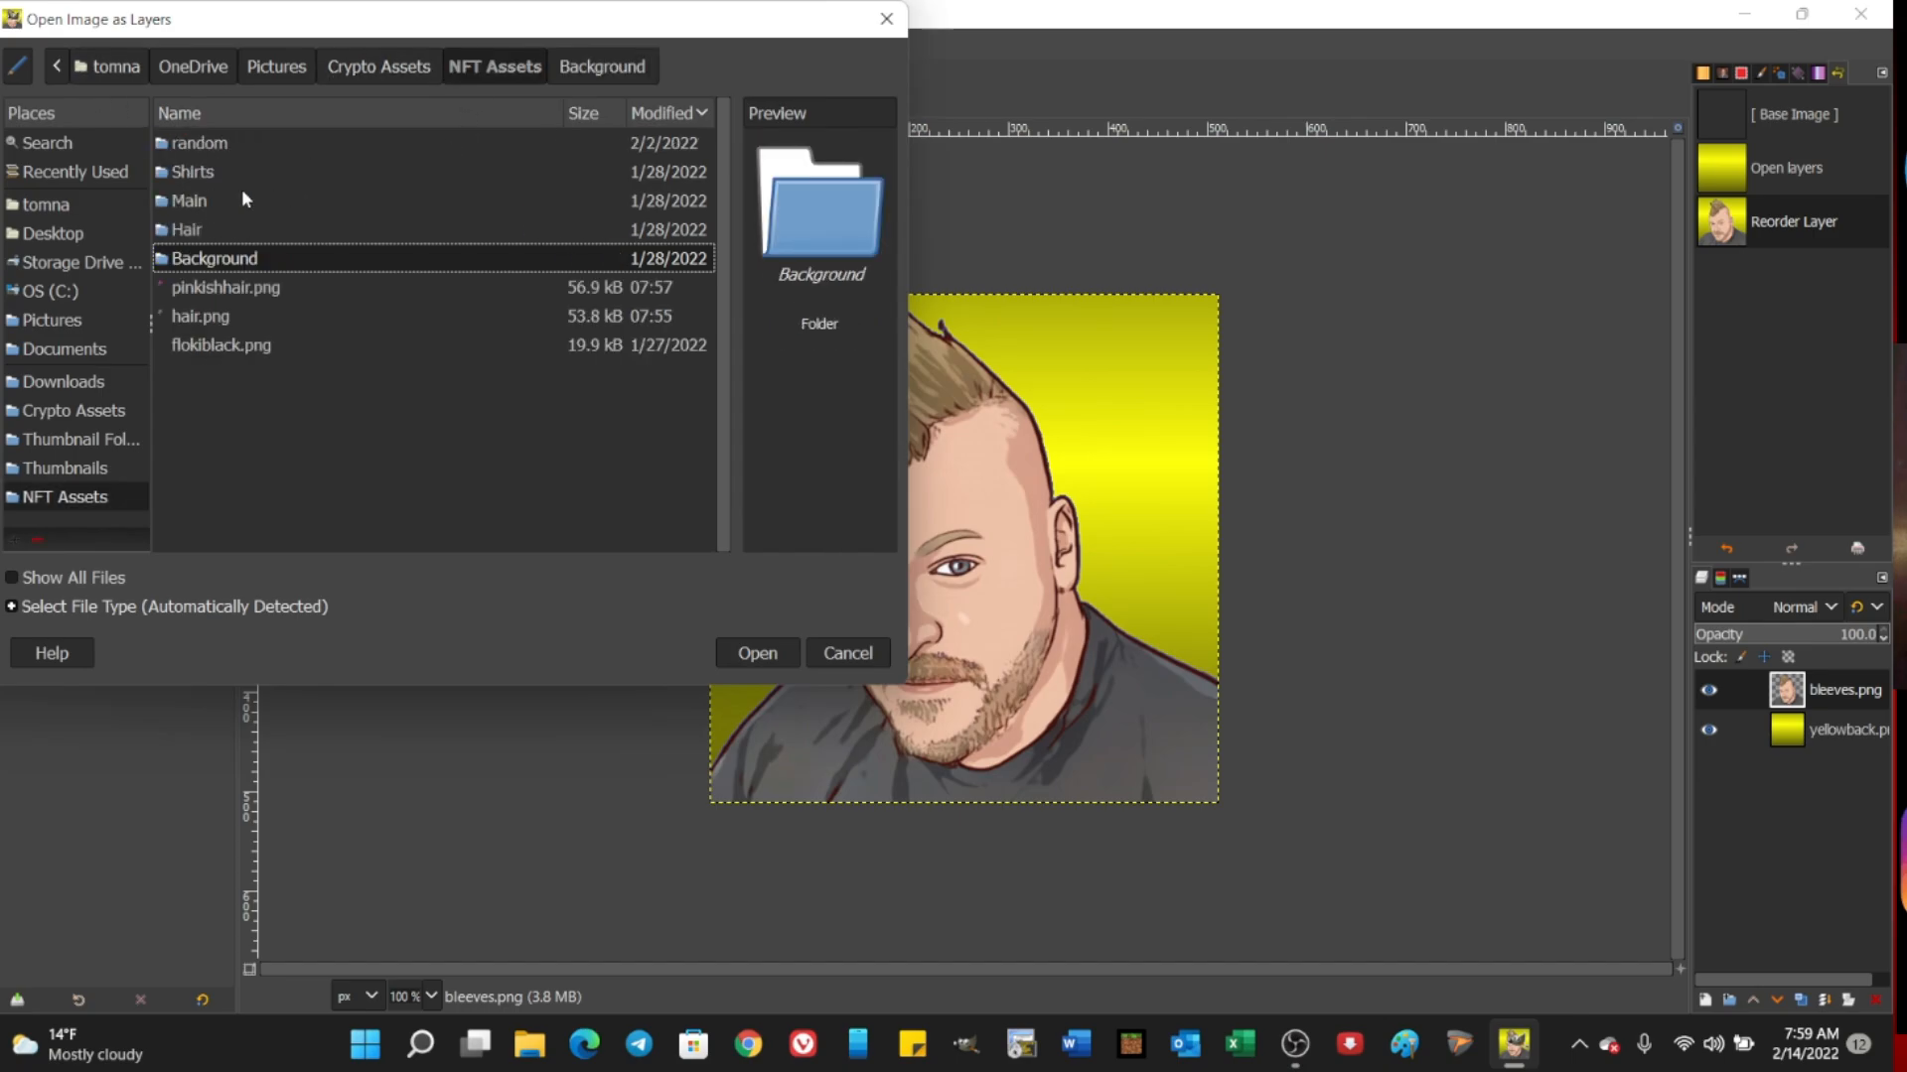
pyautogui.click(217, 288)
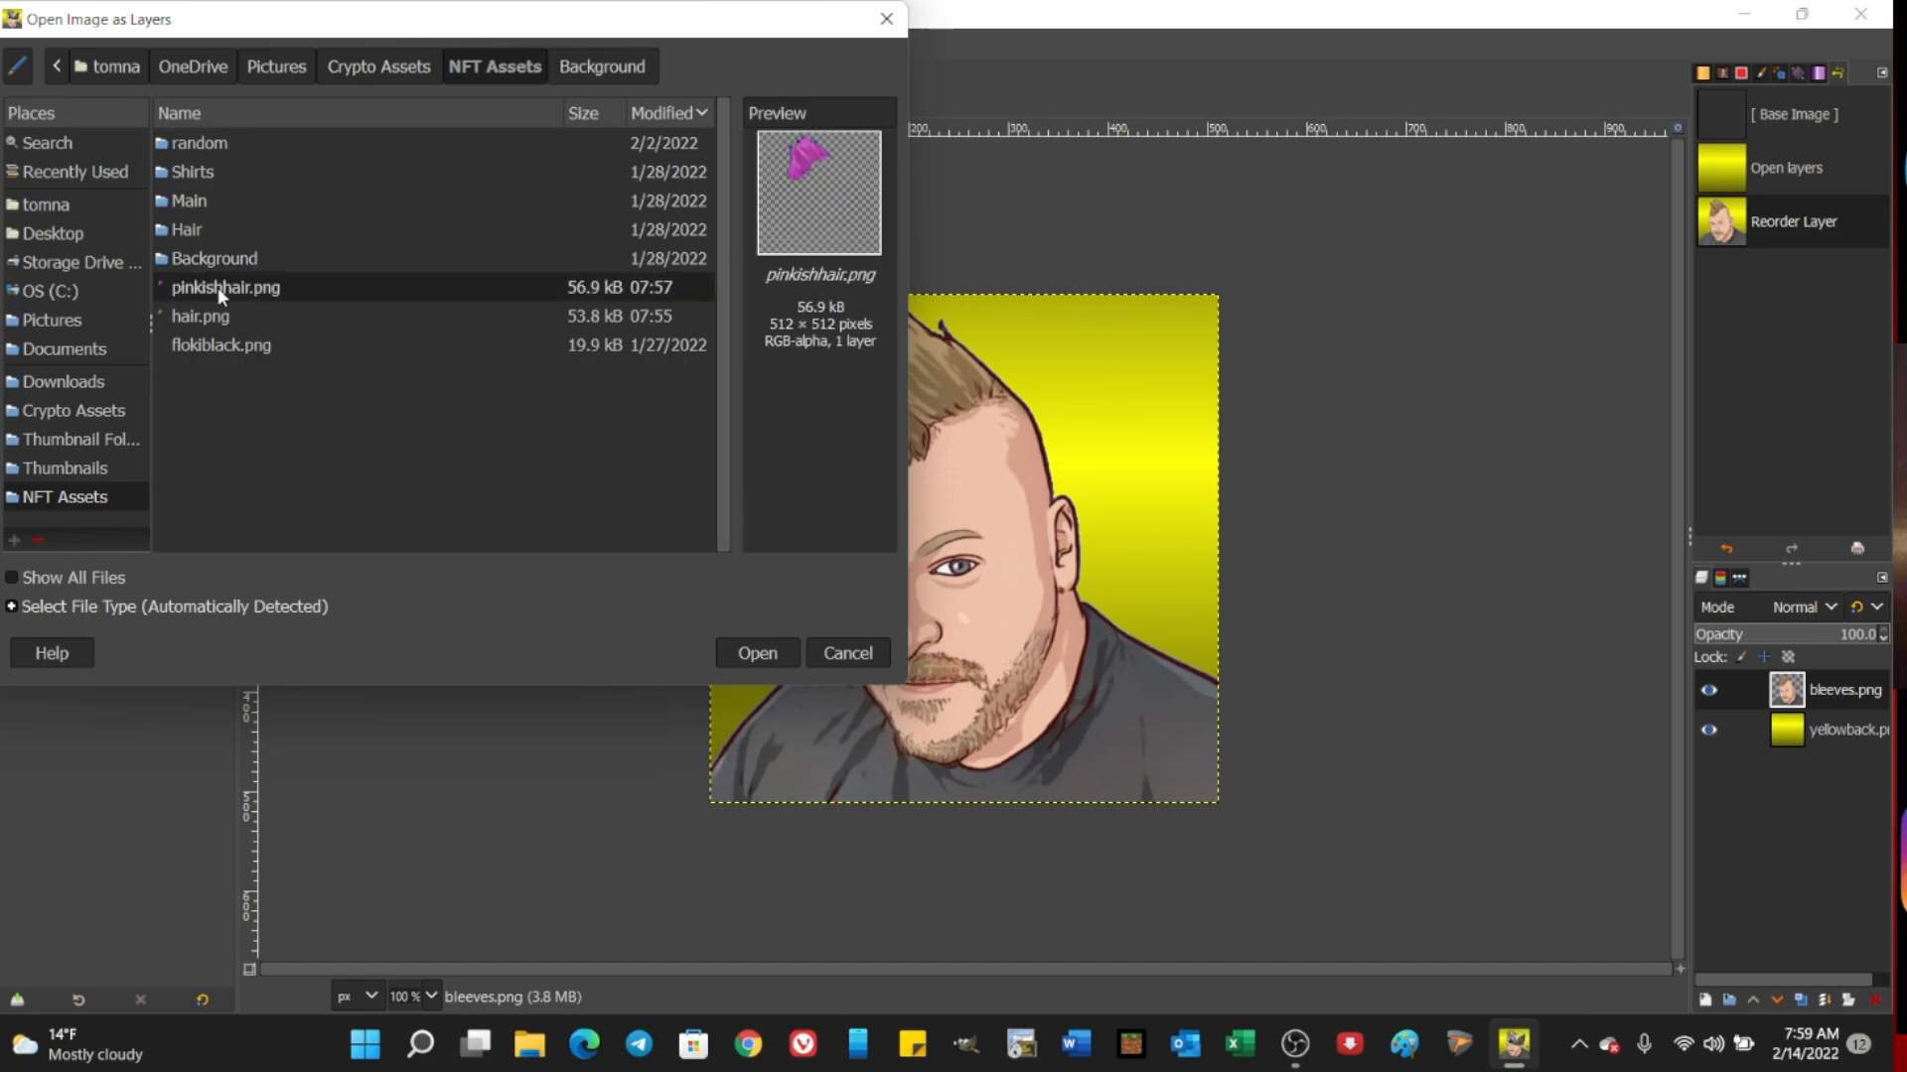
pyautogui.click(755, 652)
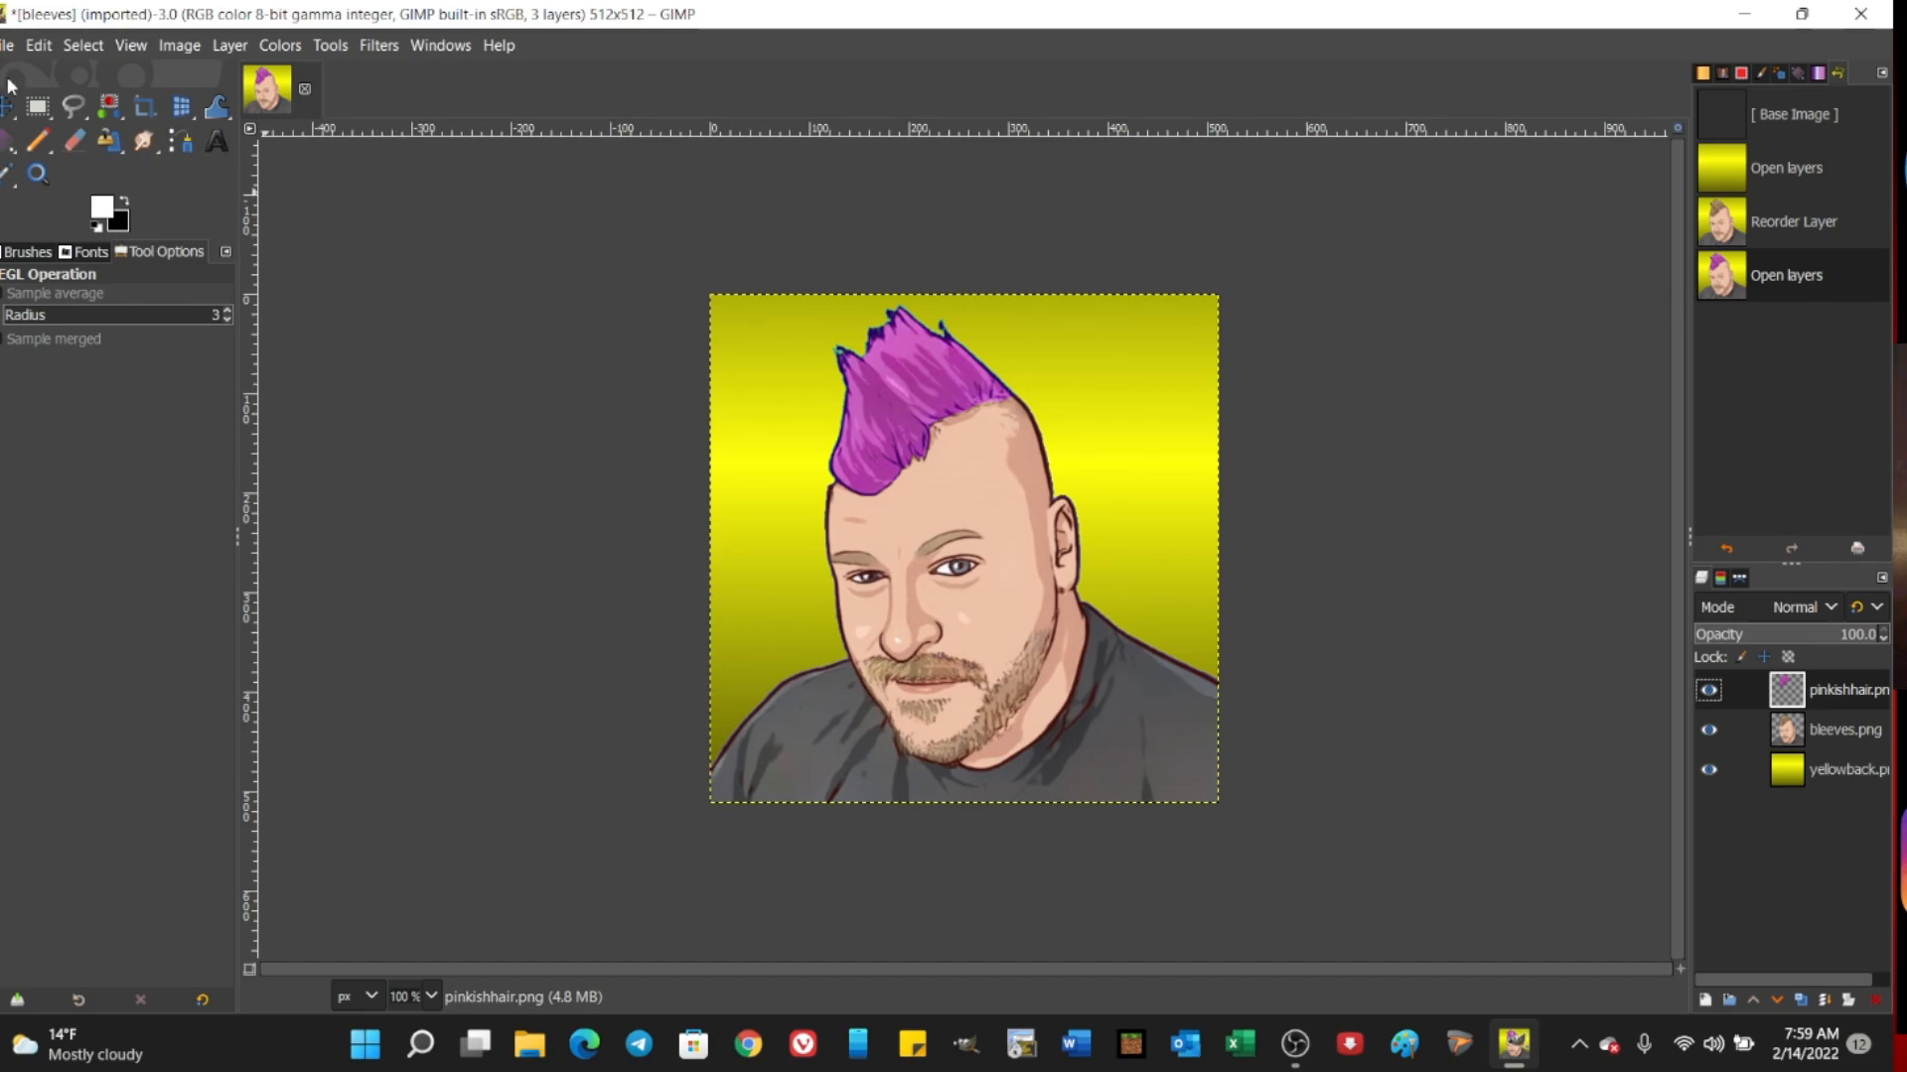
# Step: Add saitama #5.png from the random folder of NFT Assets as a new layer over the portrait
pyautogui.click(5, 50)
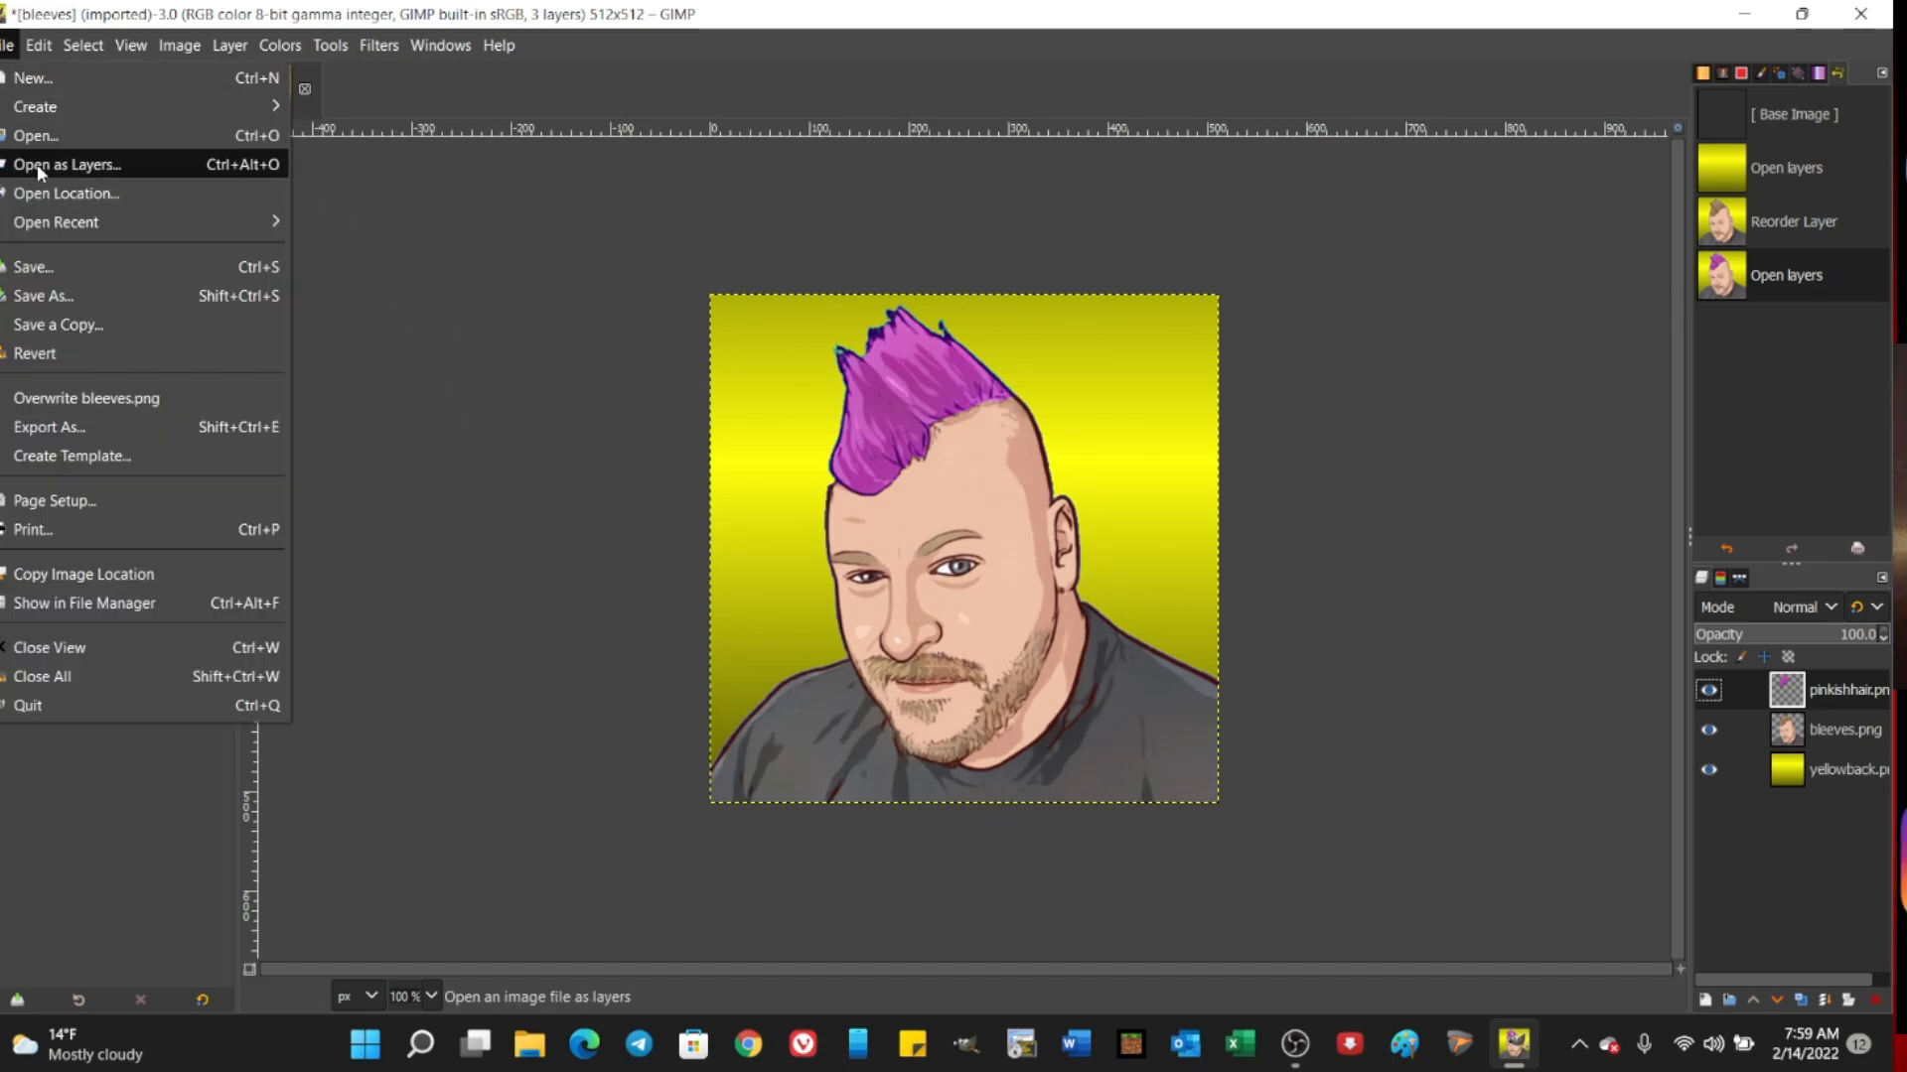
pyautogui.click(38, 163)
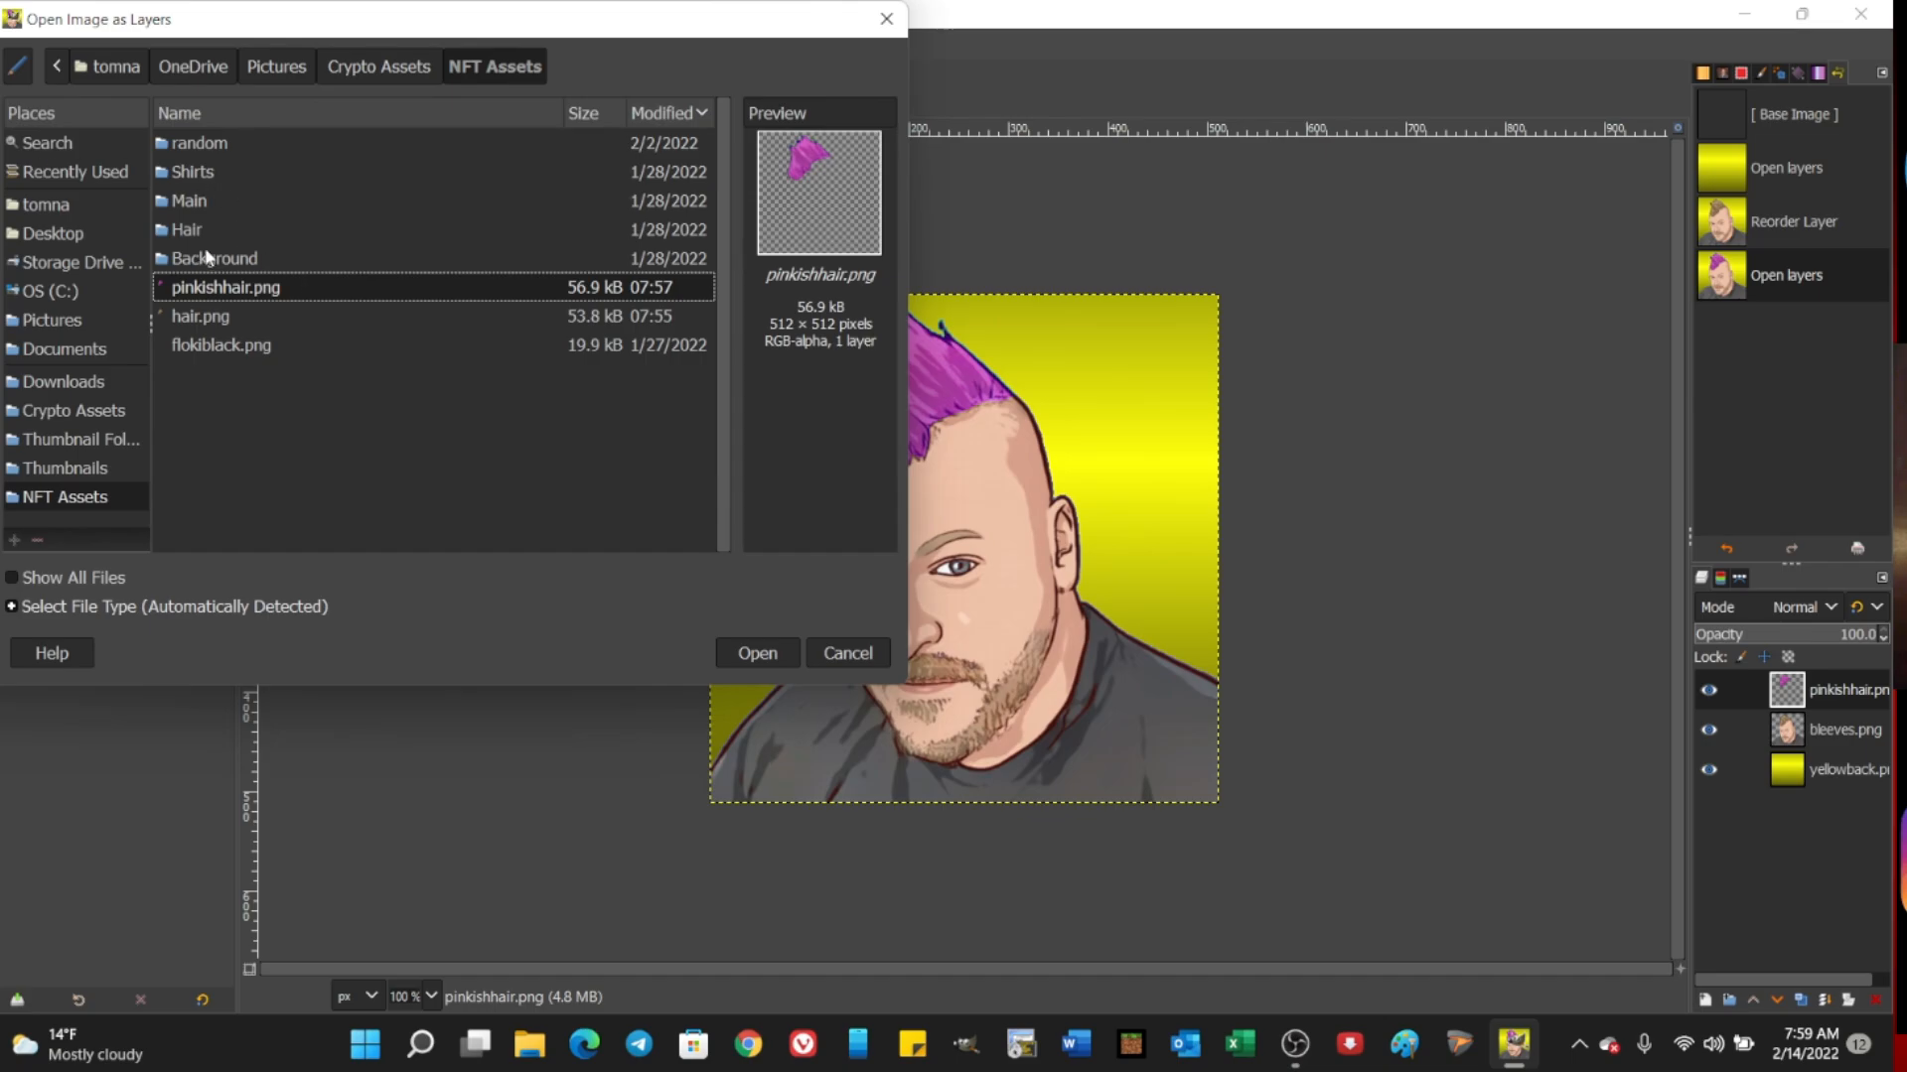
pyautogui.click(200, 145)
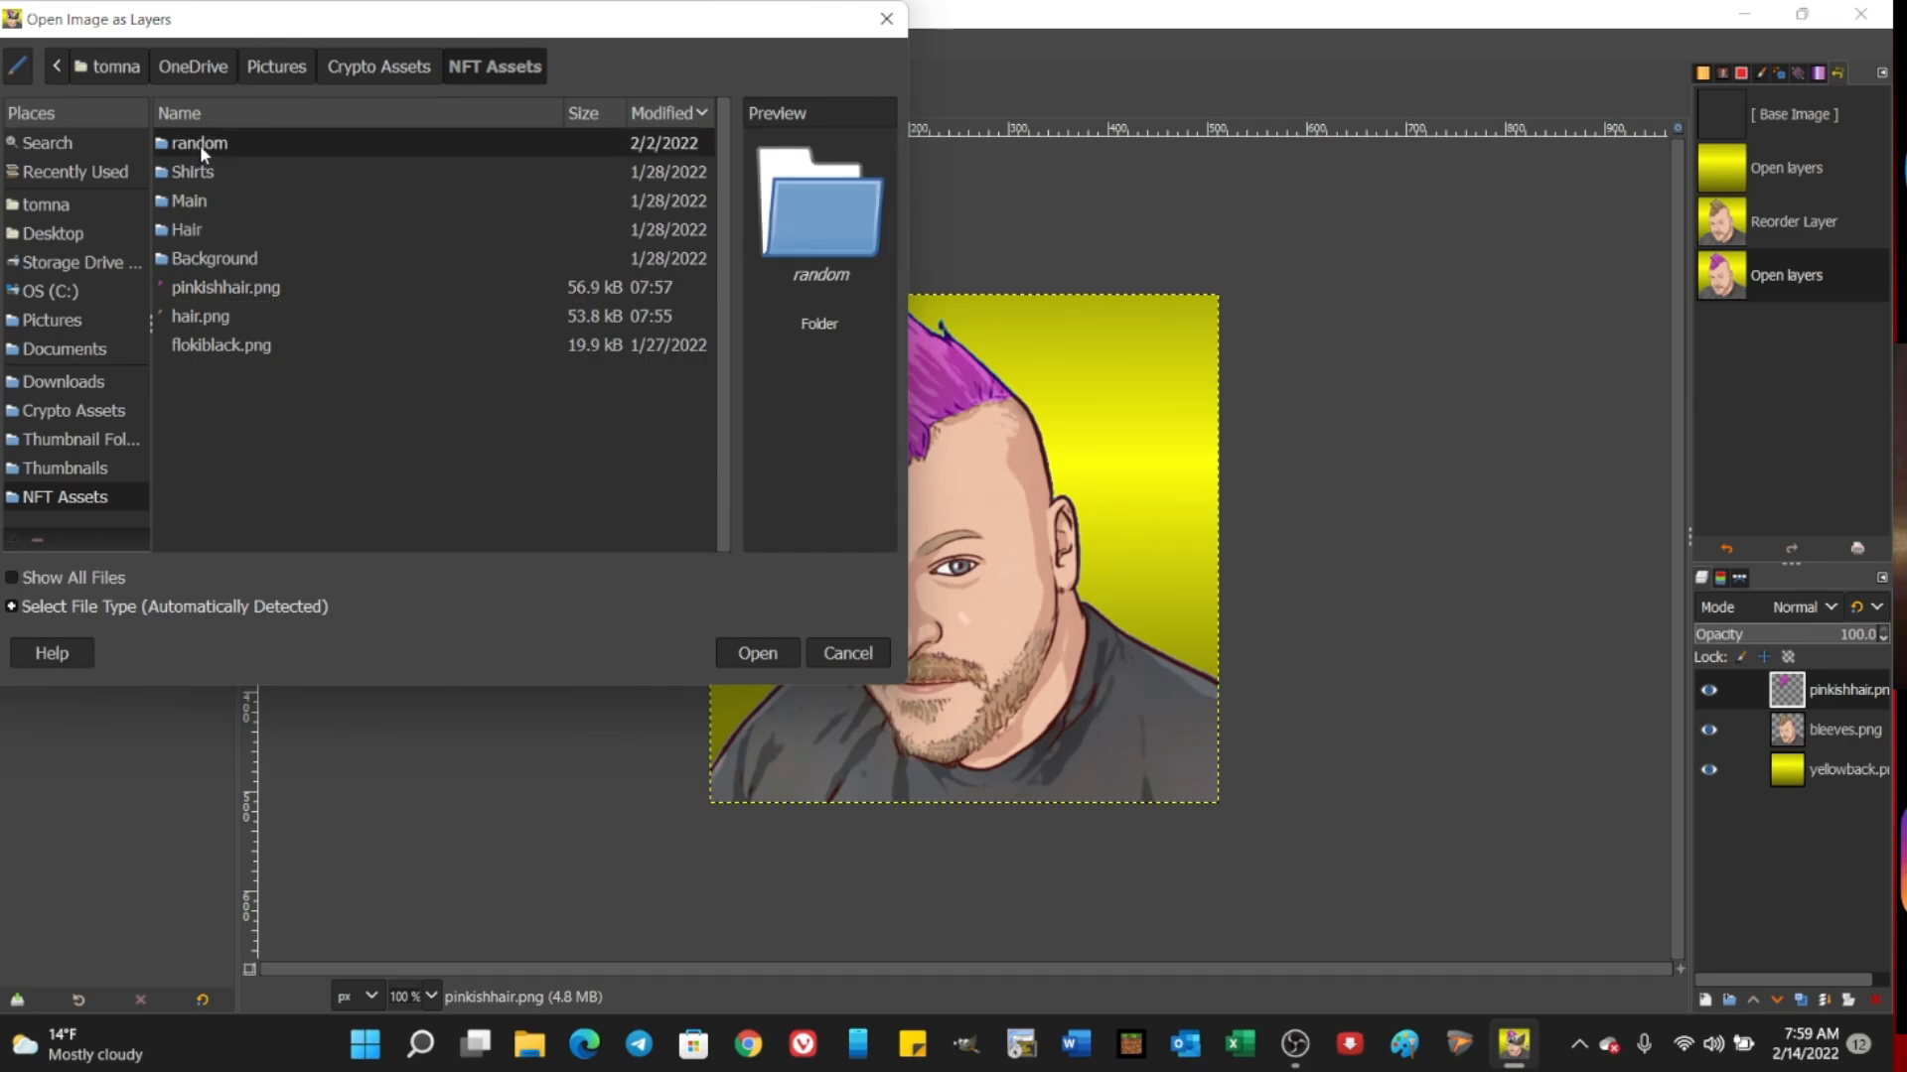
pyautogui.doubleClick(208, 147)
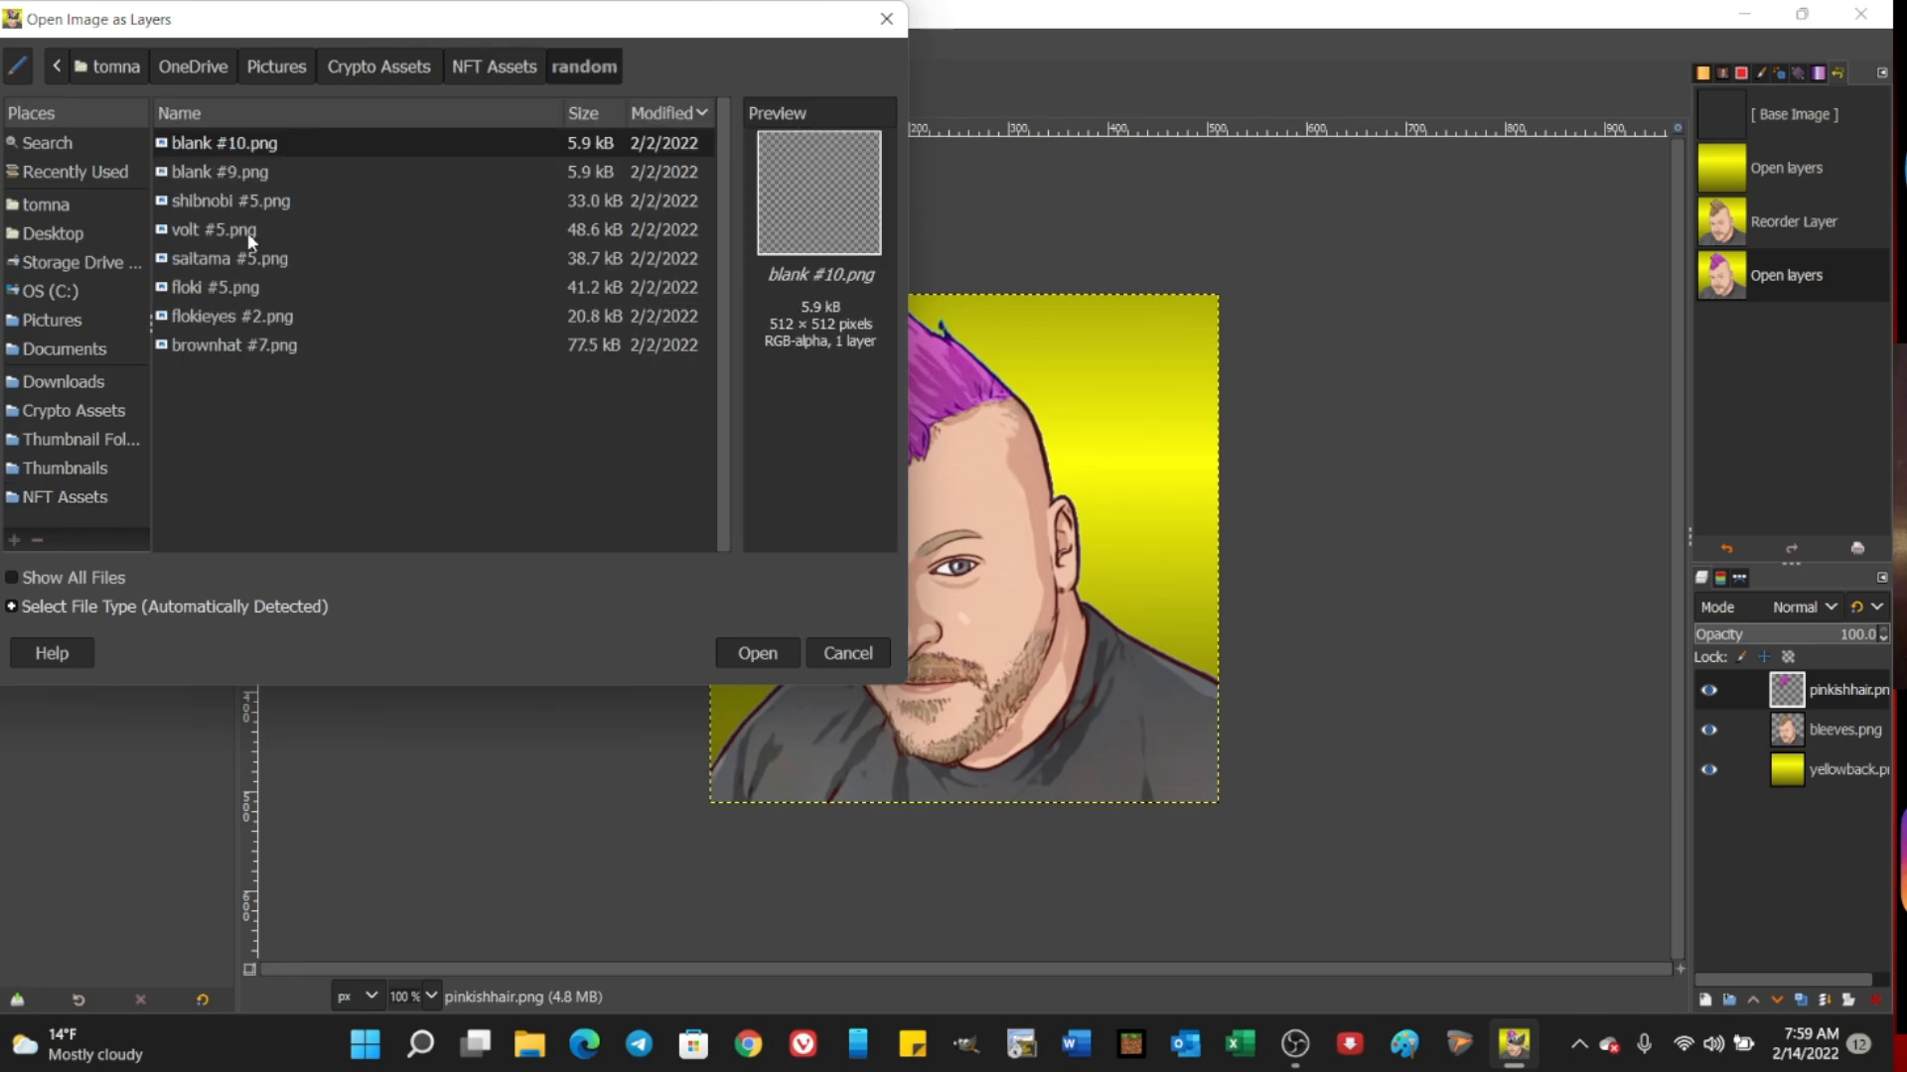
pyautogui.click(194, 258)
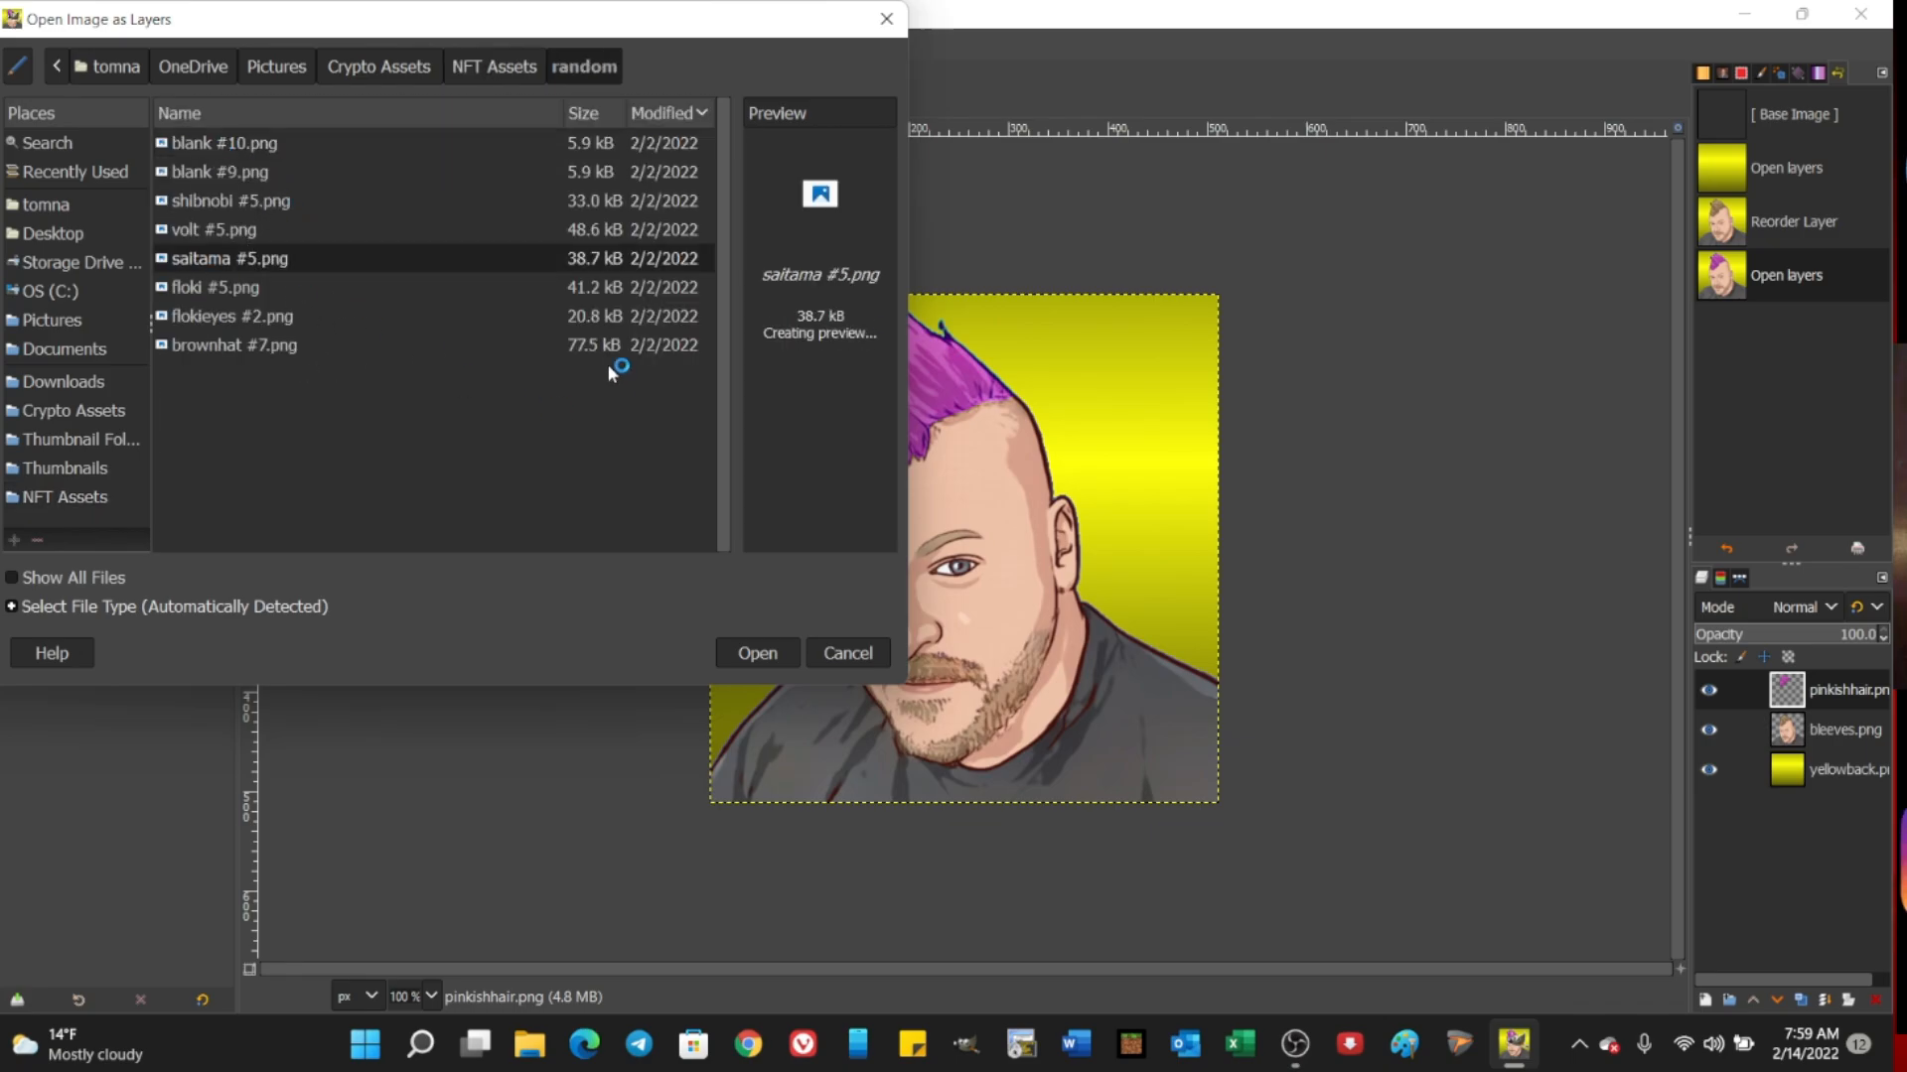
pyautogui.click(757, 653)
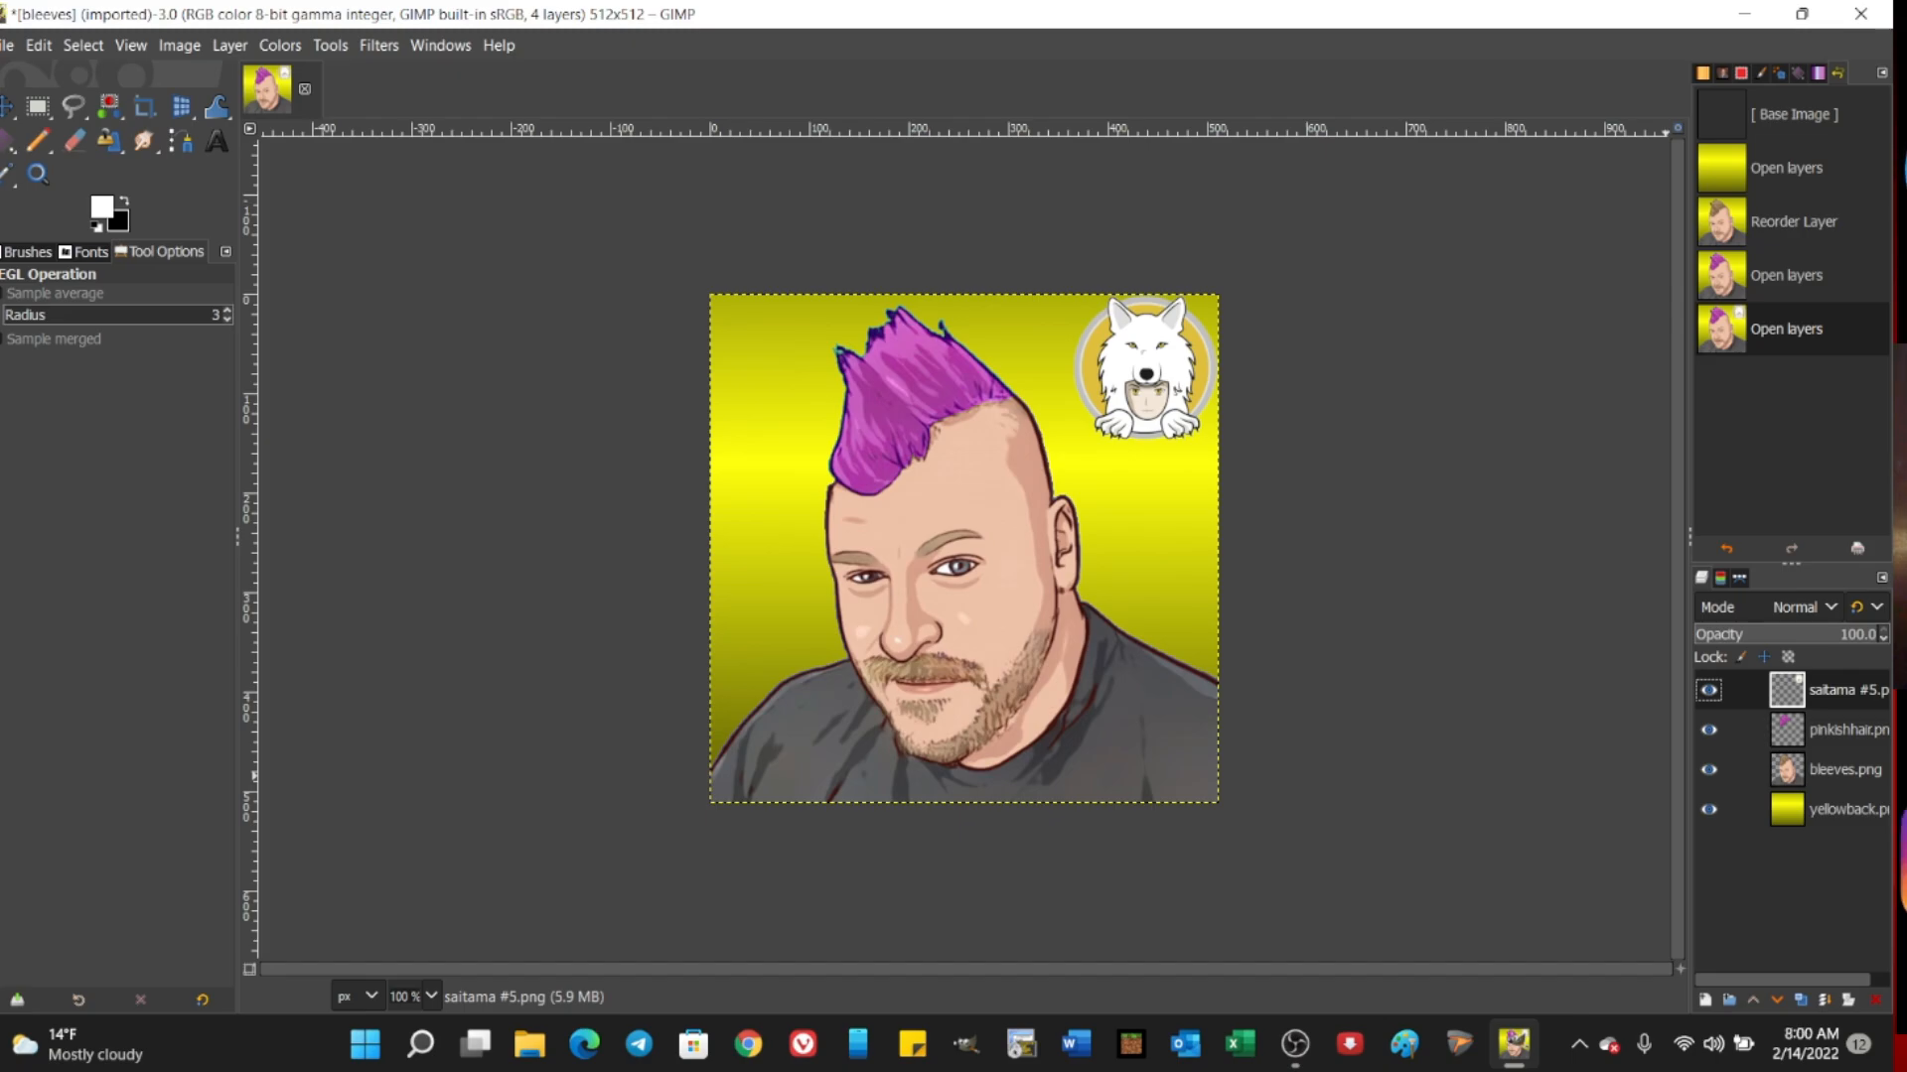
# Step: Preview shirt images in the Shirts folder of NFT Assets and add redshirt #1.png as a new layer
pyautogui.click(9, 46)
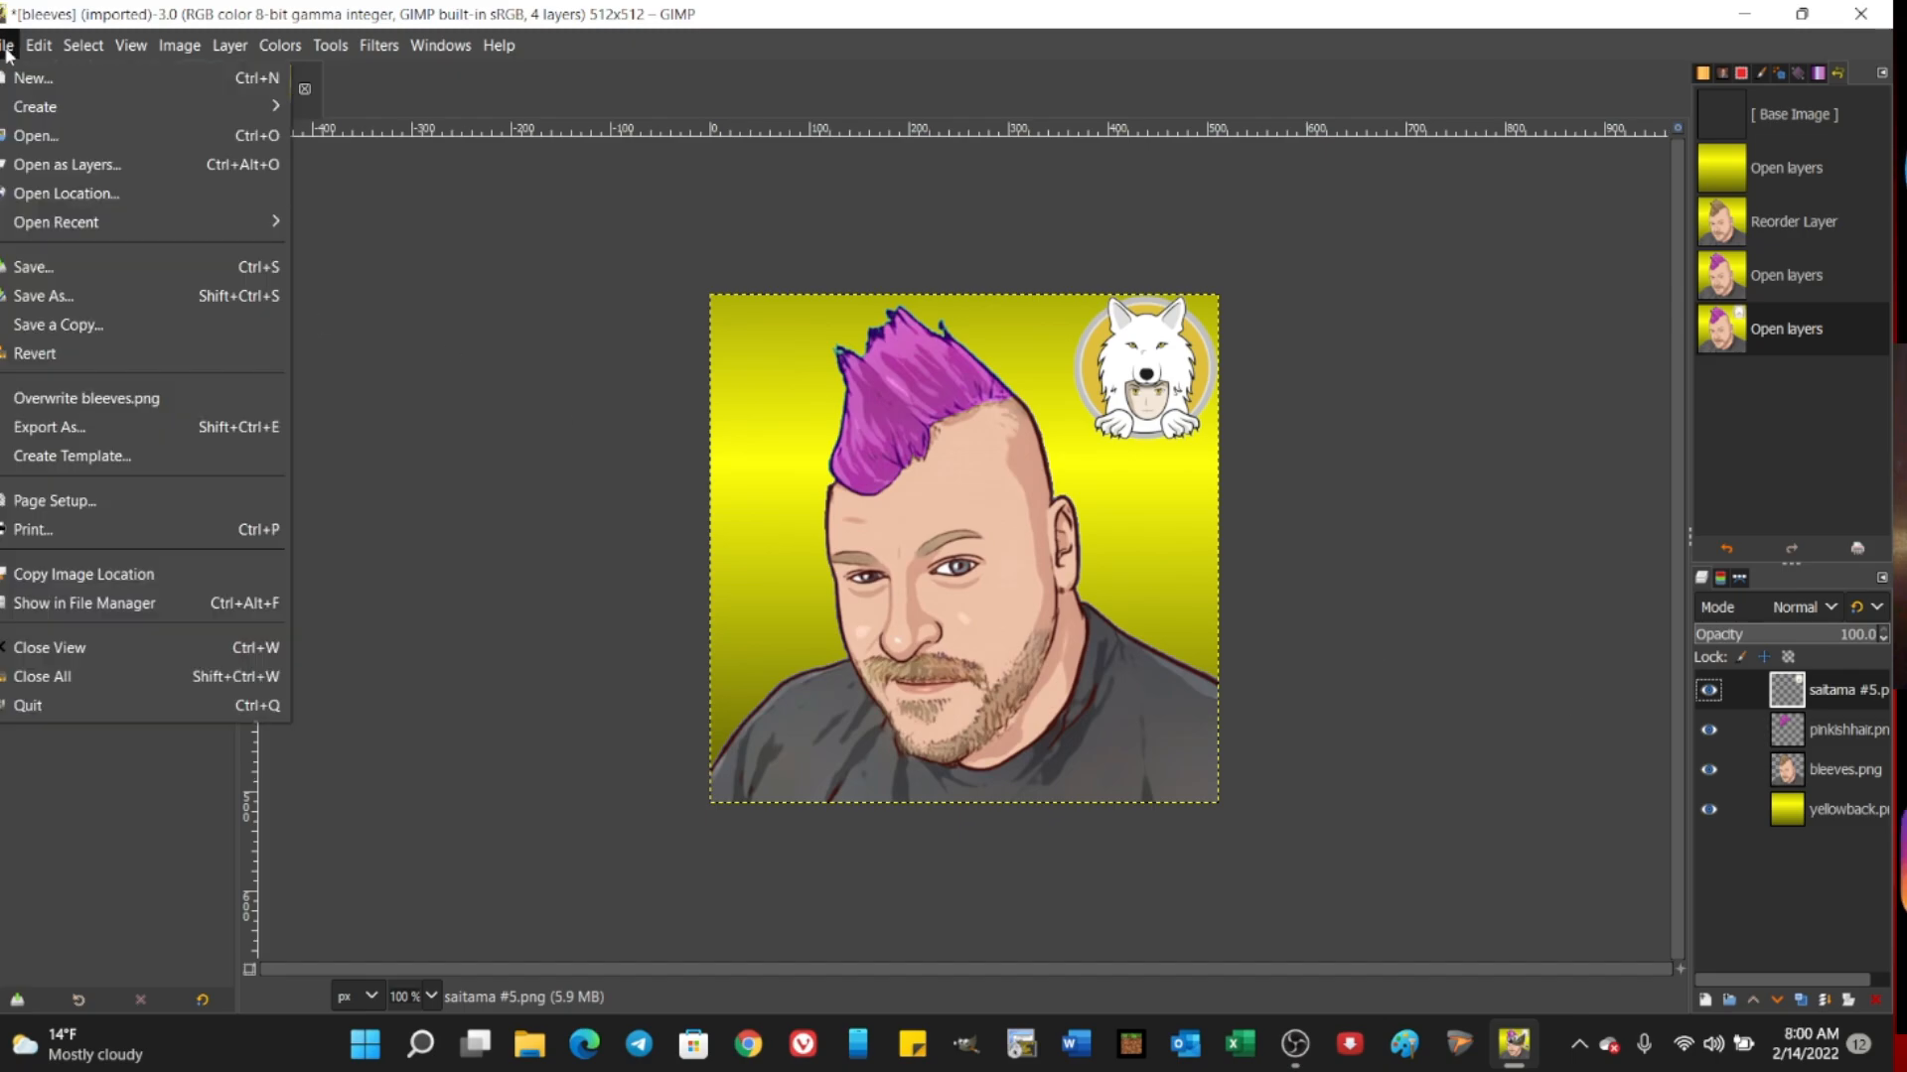
pyautogui.click(51, 165)
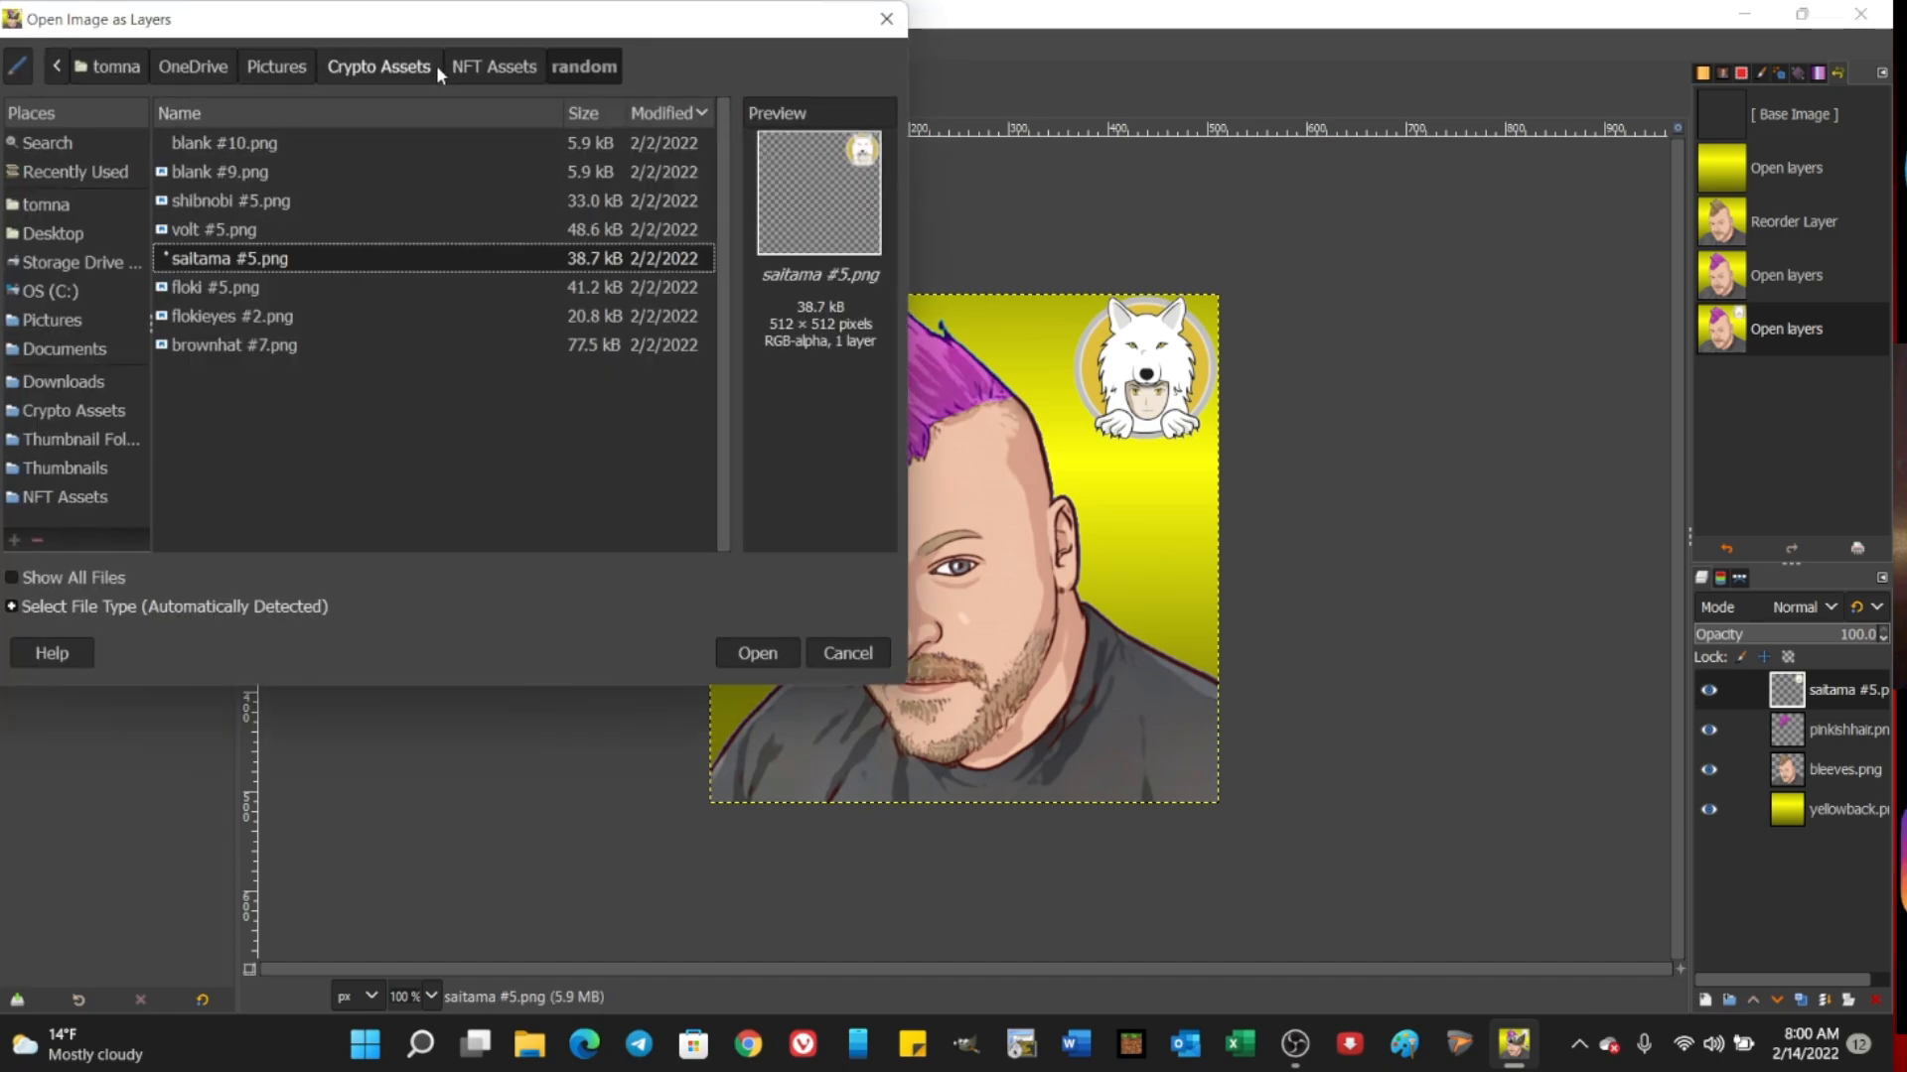
pyautogui.click(468, 69)
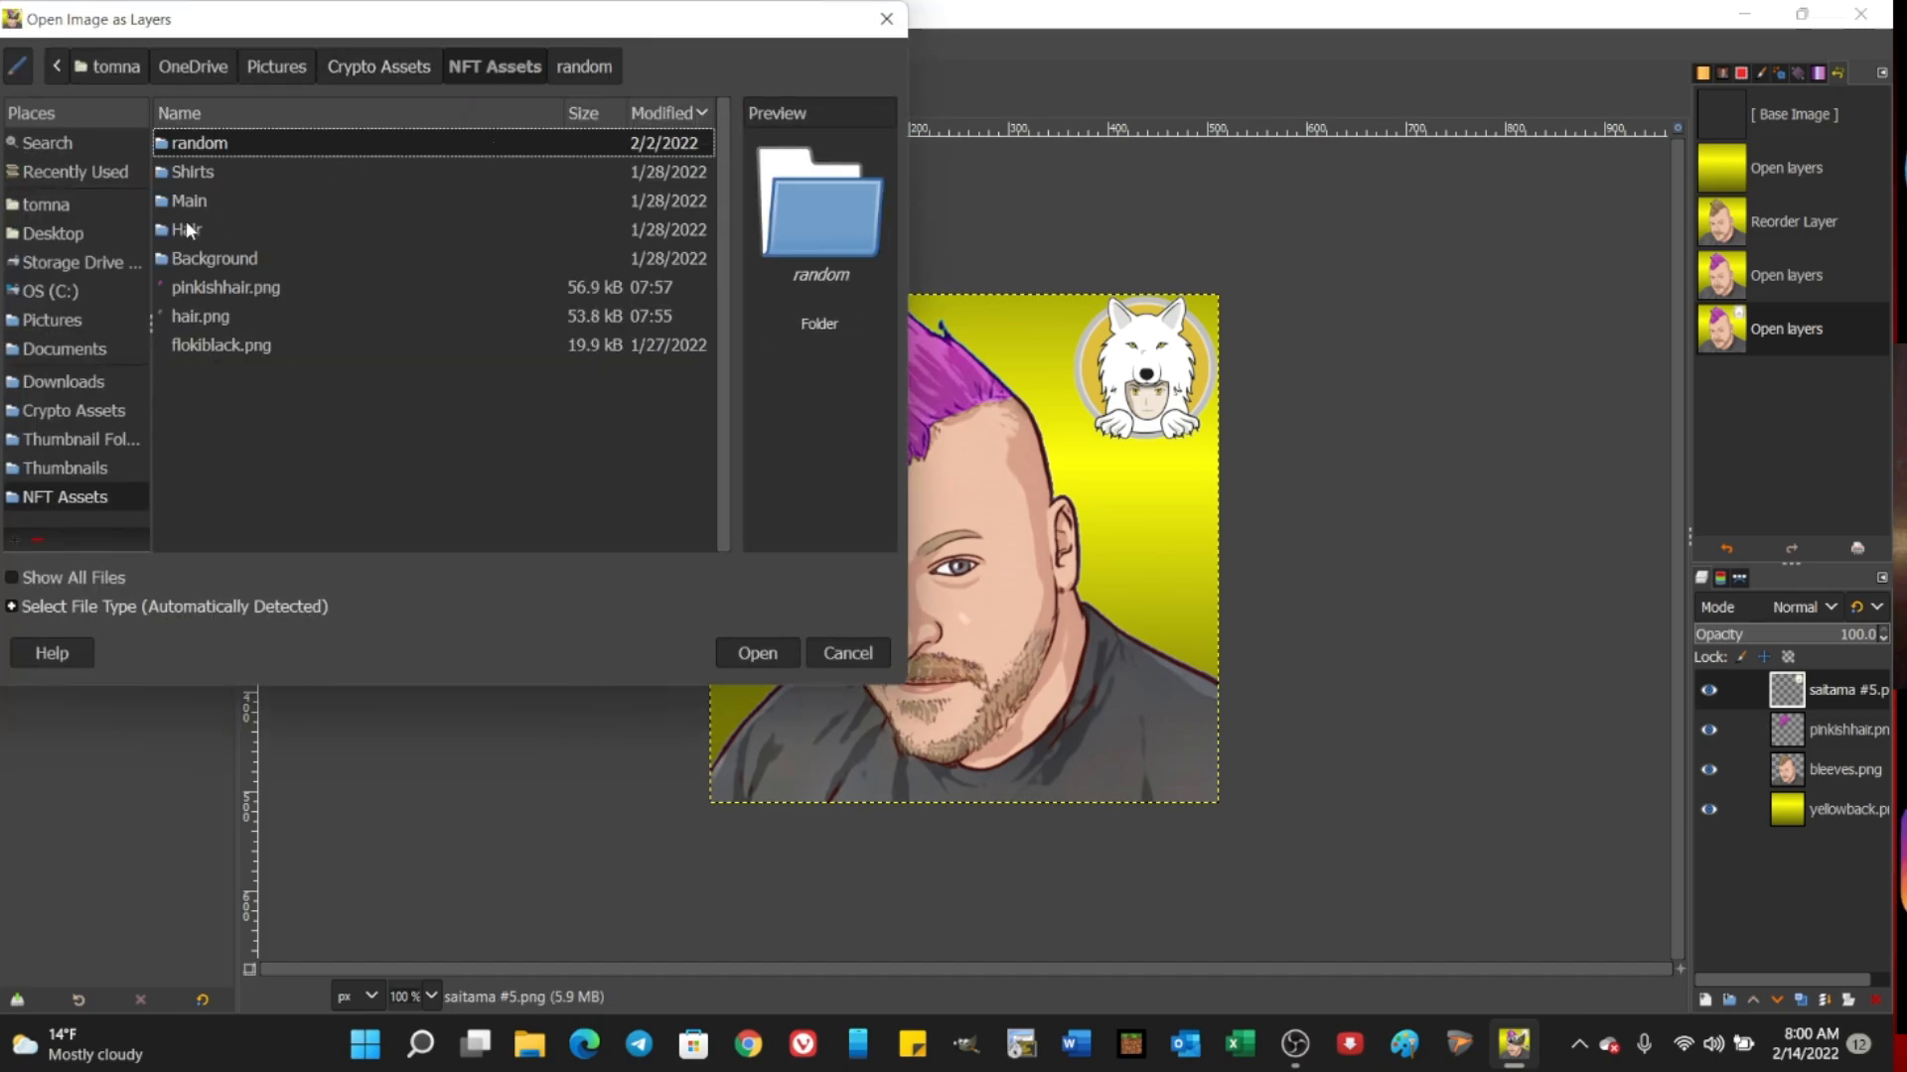
pyautogui.doubleClick(189, 171)
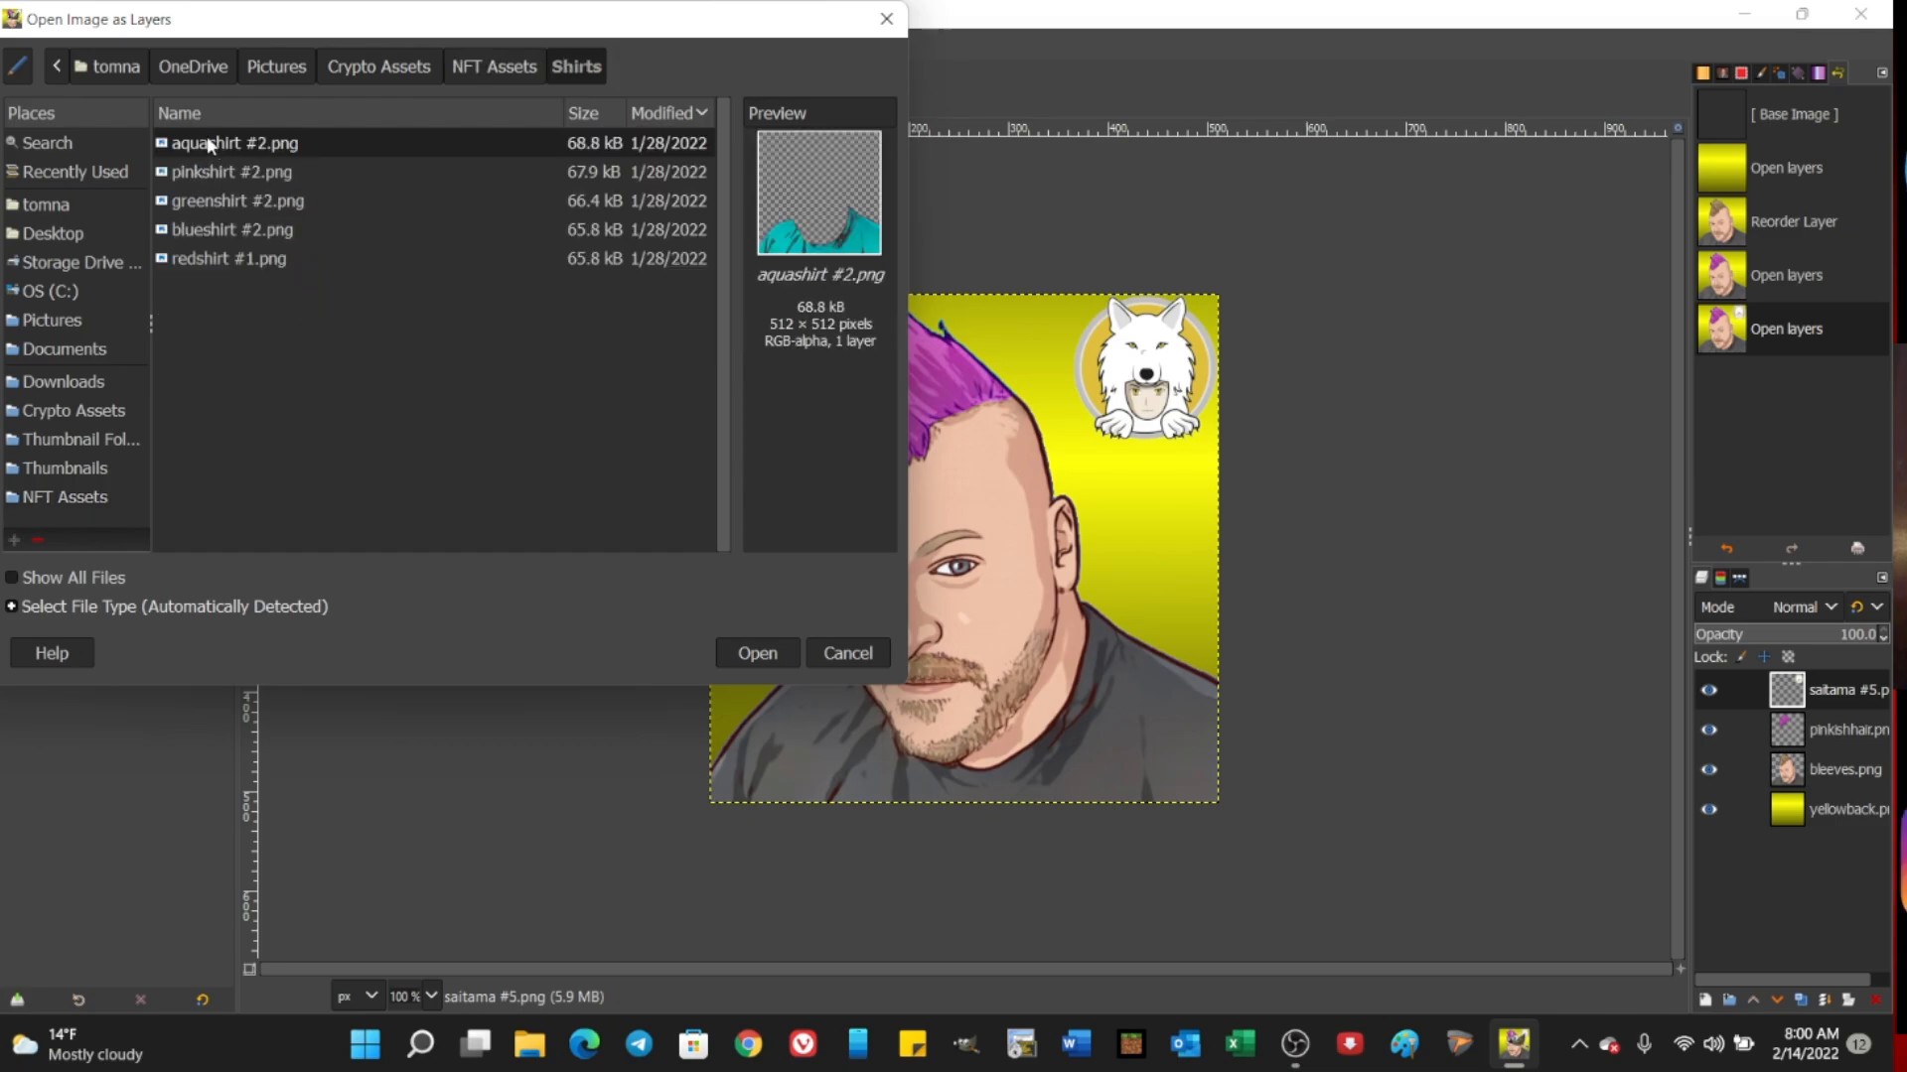
pyautogui.click(211, 174)
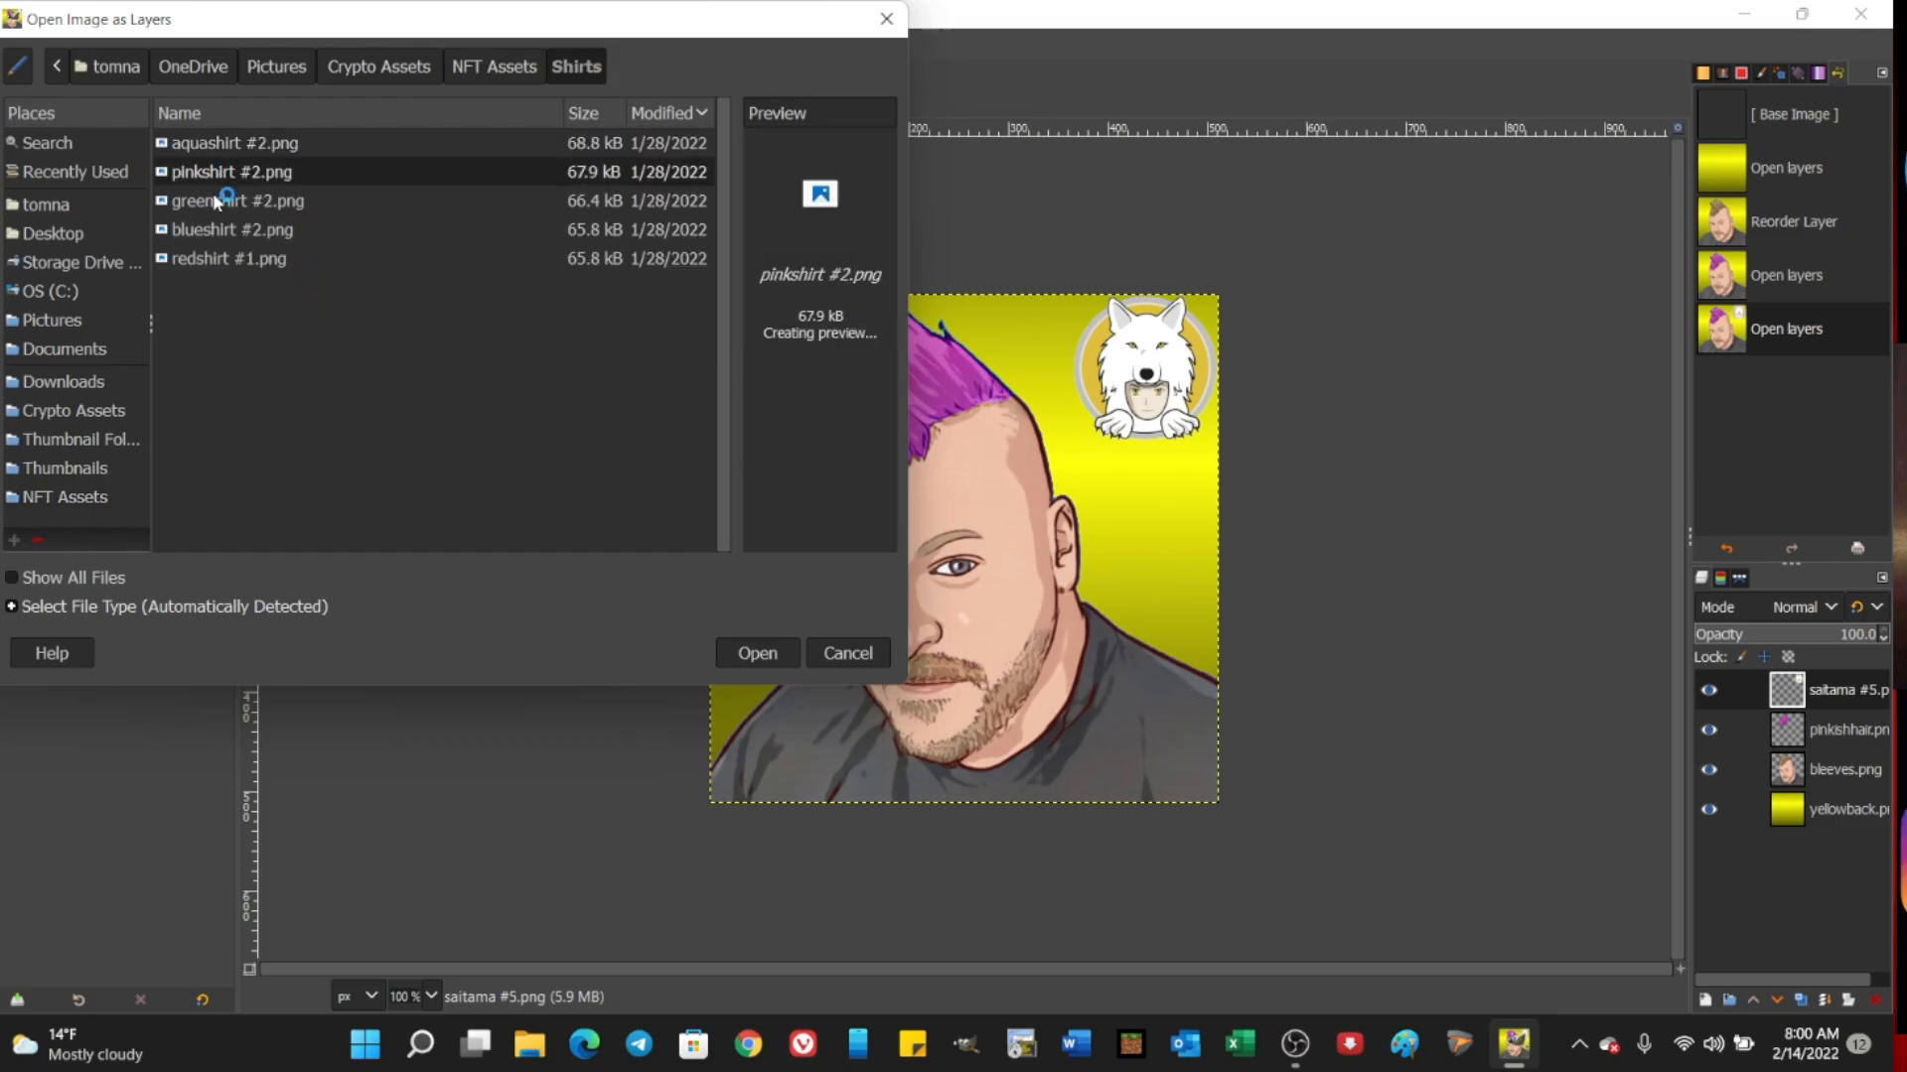
pyautogui.click(216, 229)
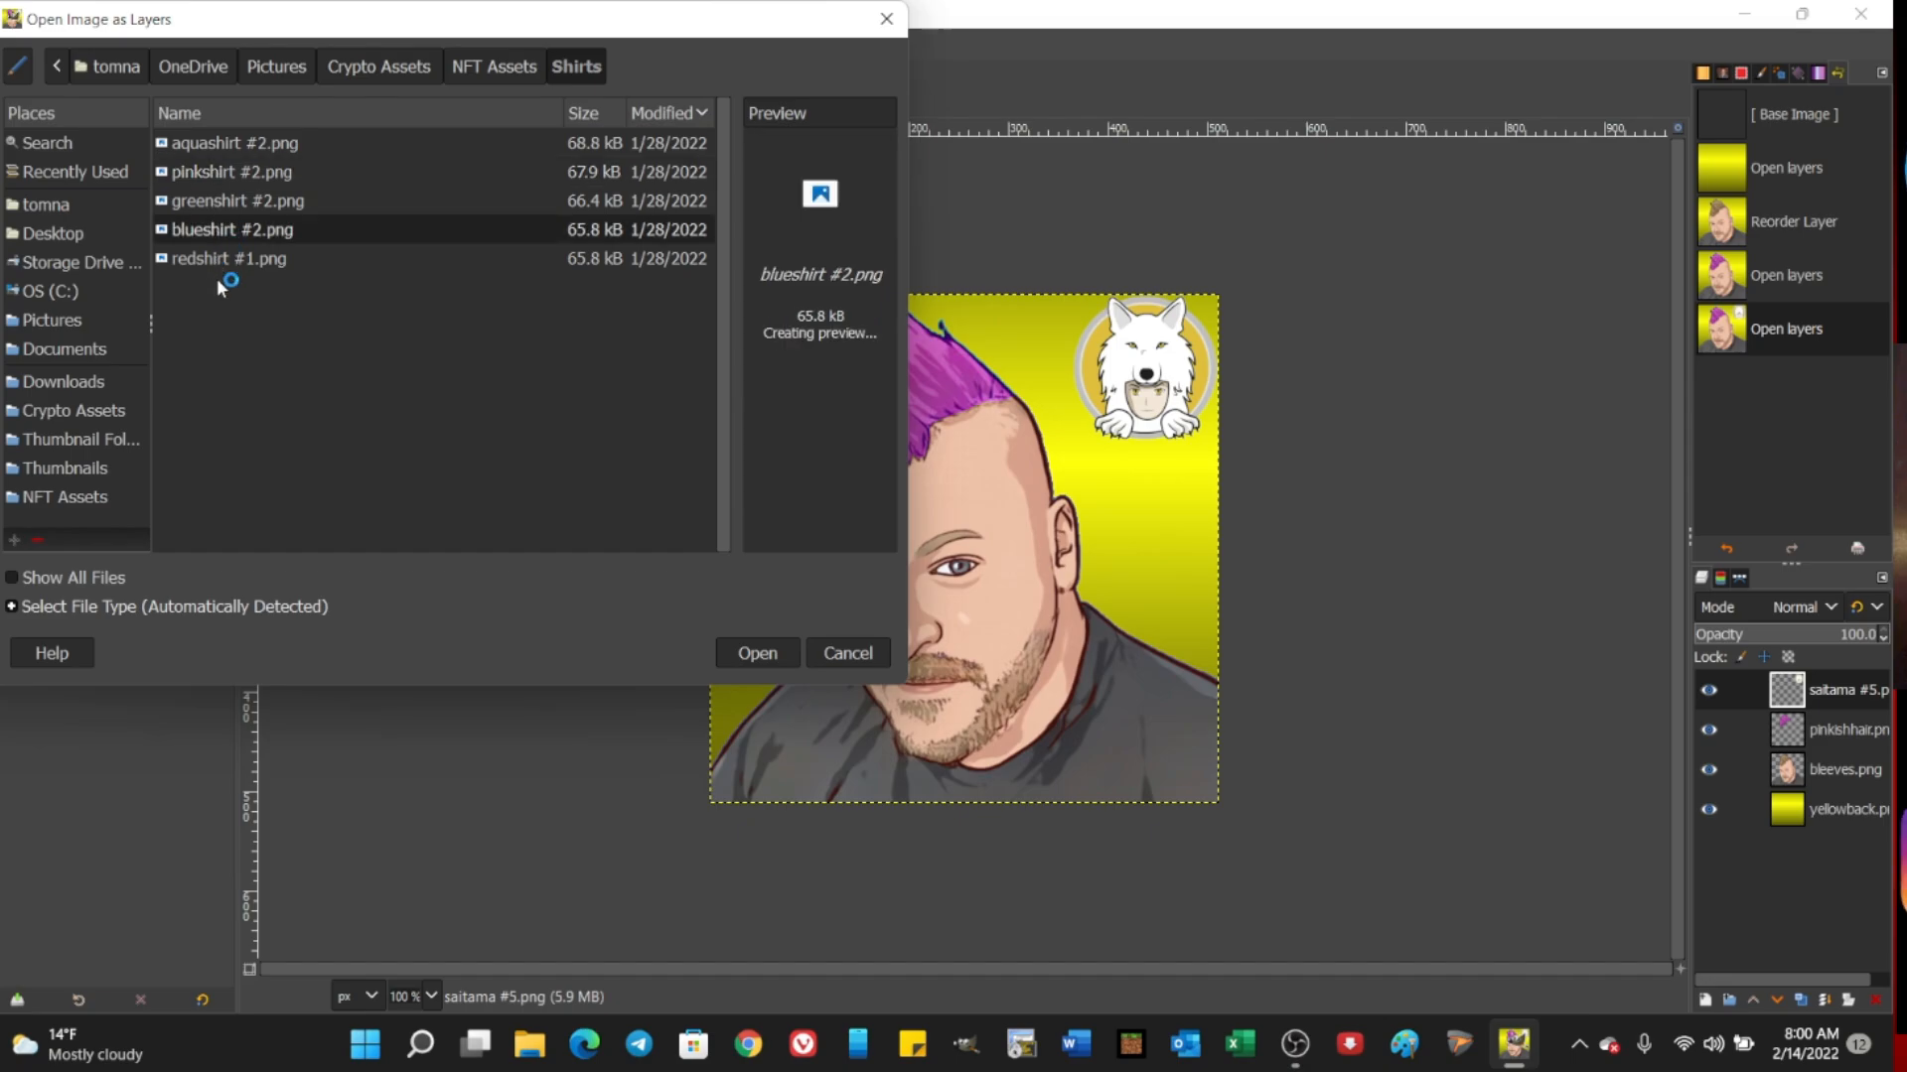
pyautogui.click(221, 256)
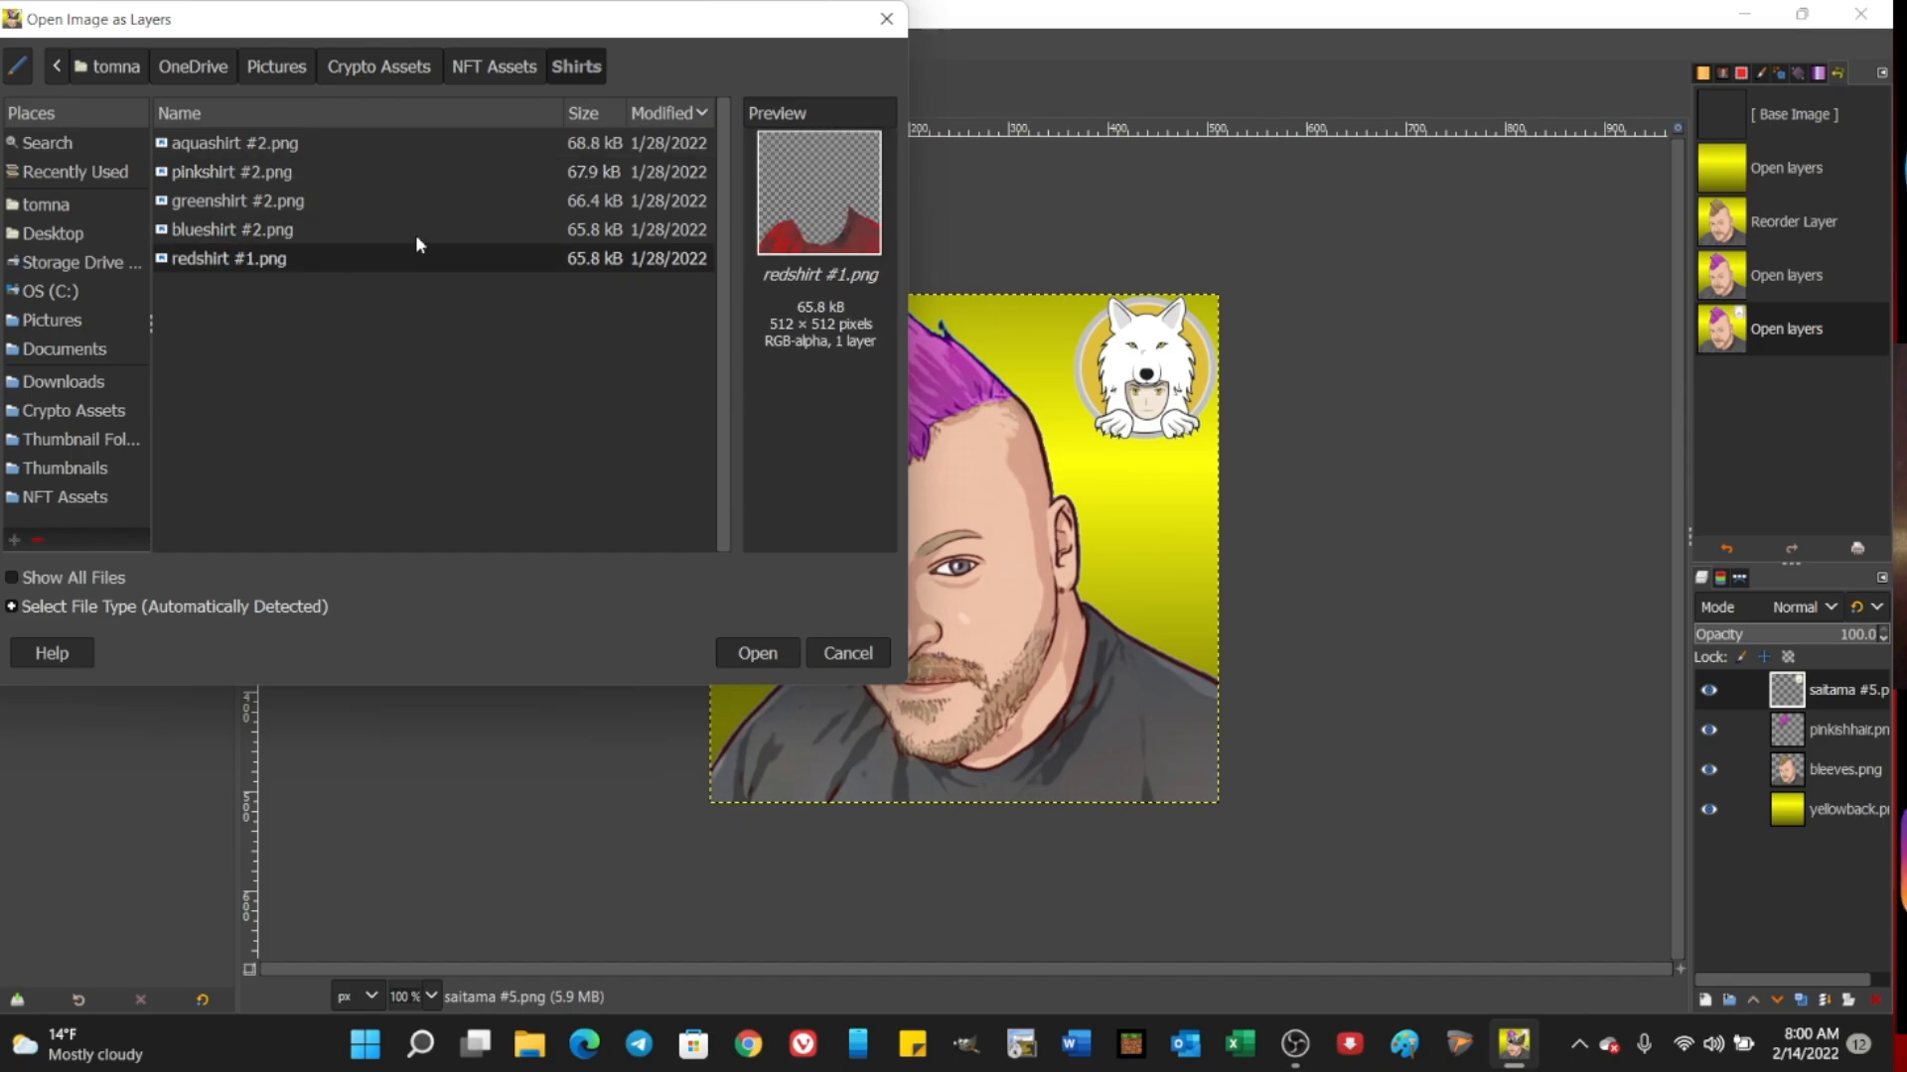
pyautogui.click(758, 654)
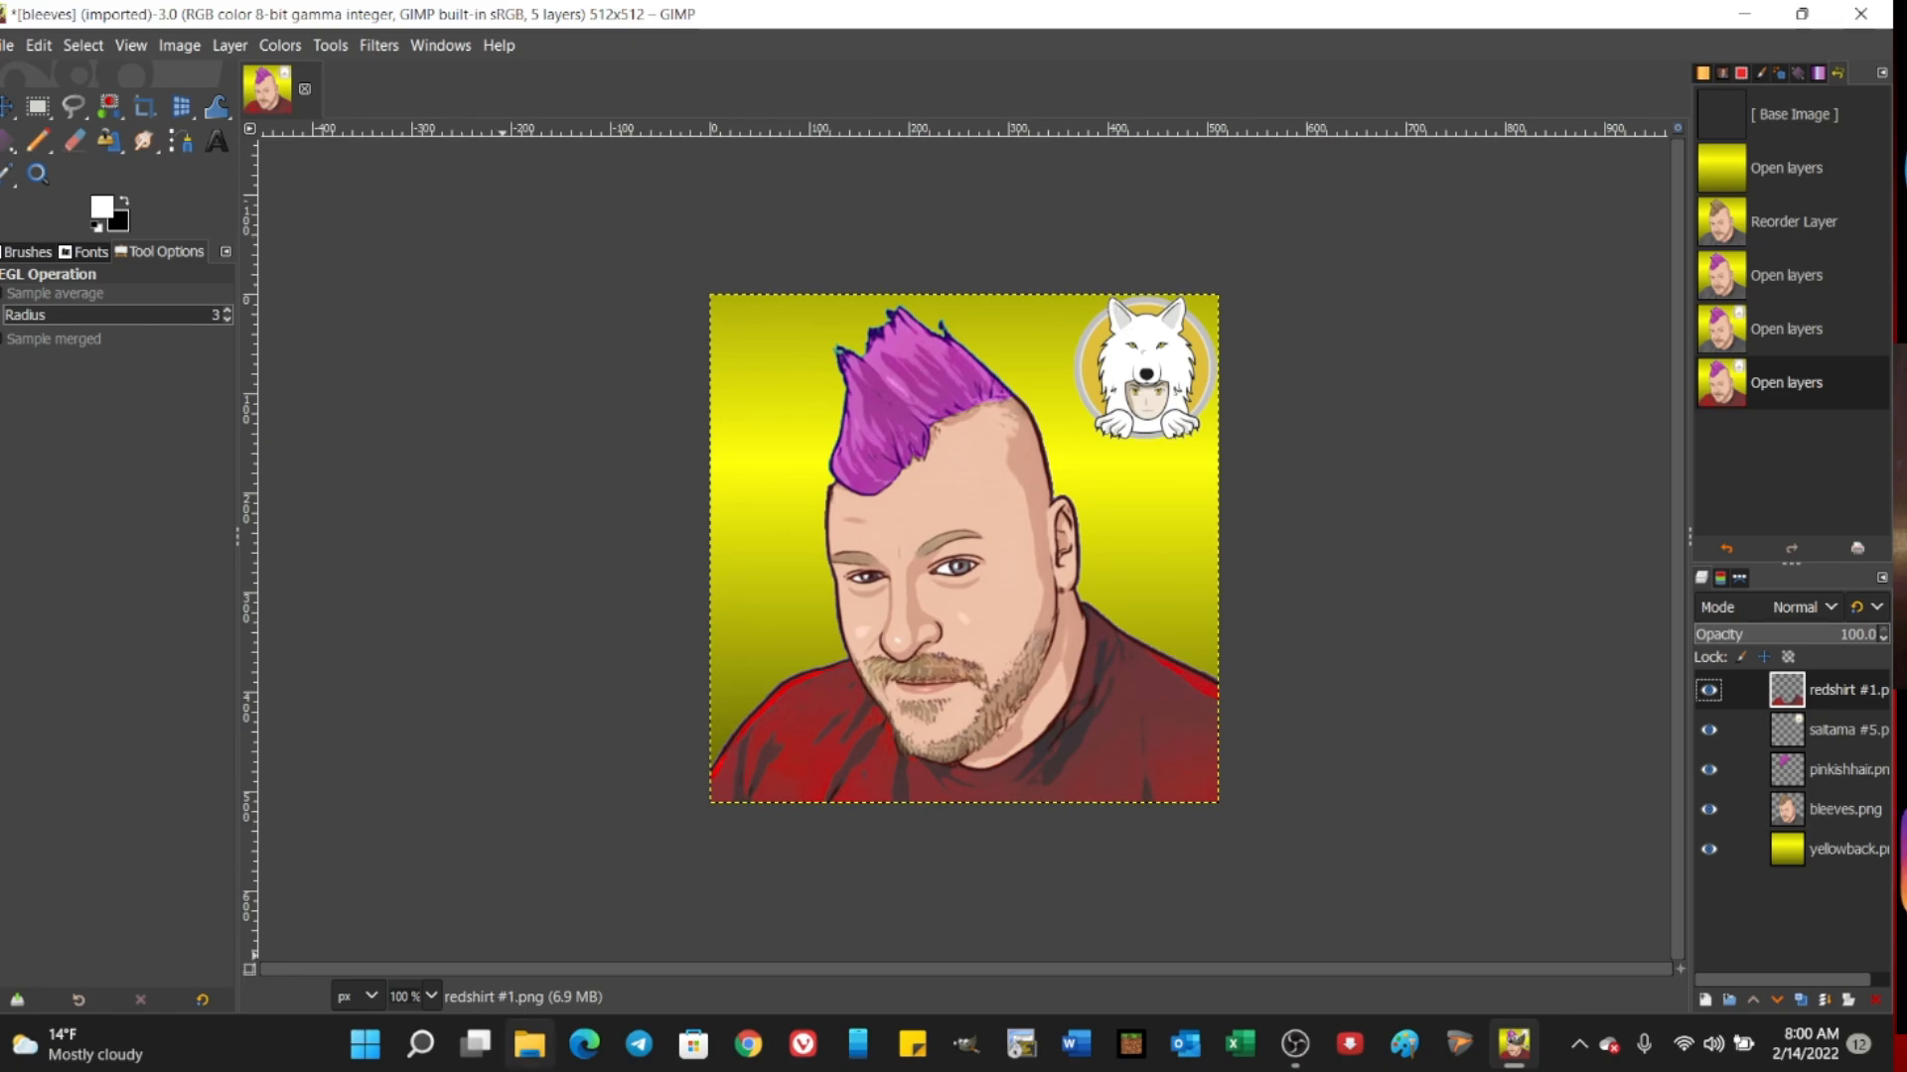
# Step: Switch to Chrome and open the Bleeves OG NFT Collection page at opensea.io/collection/bleeves
pyautogui.click(526, 1057)
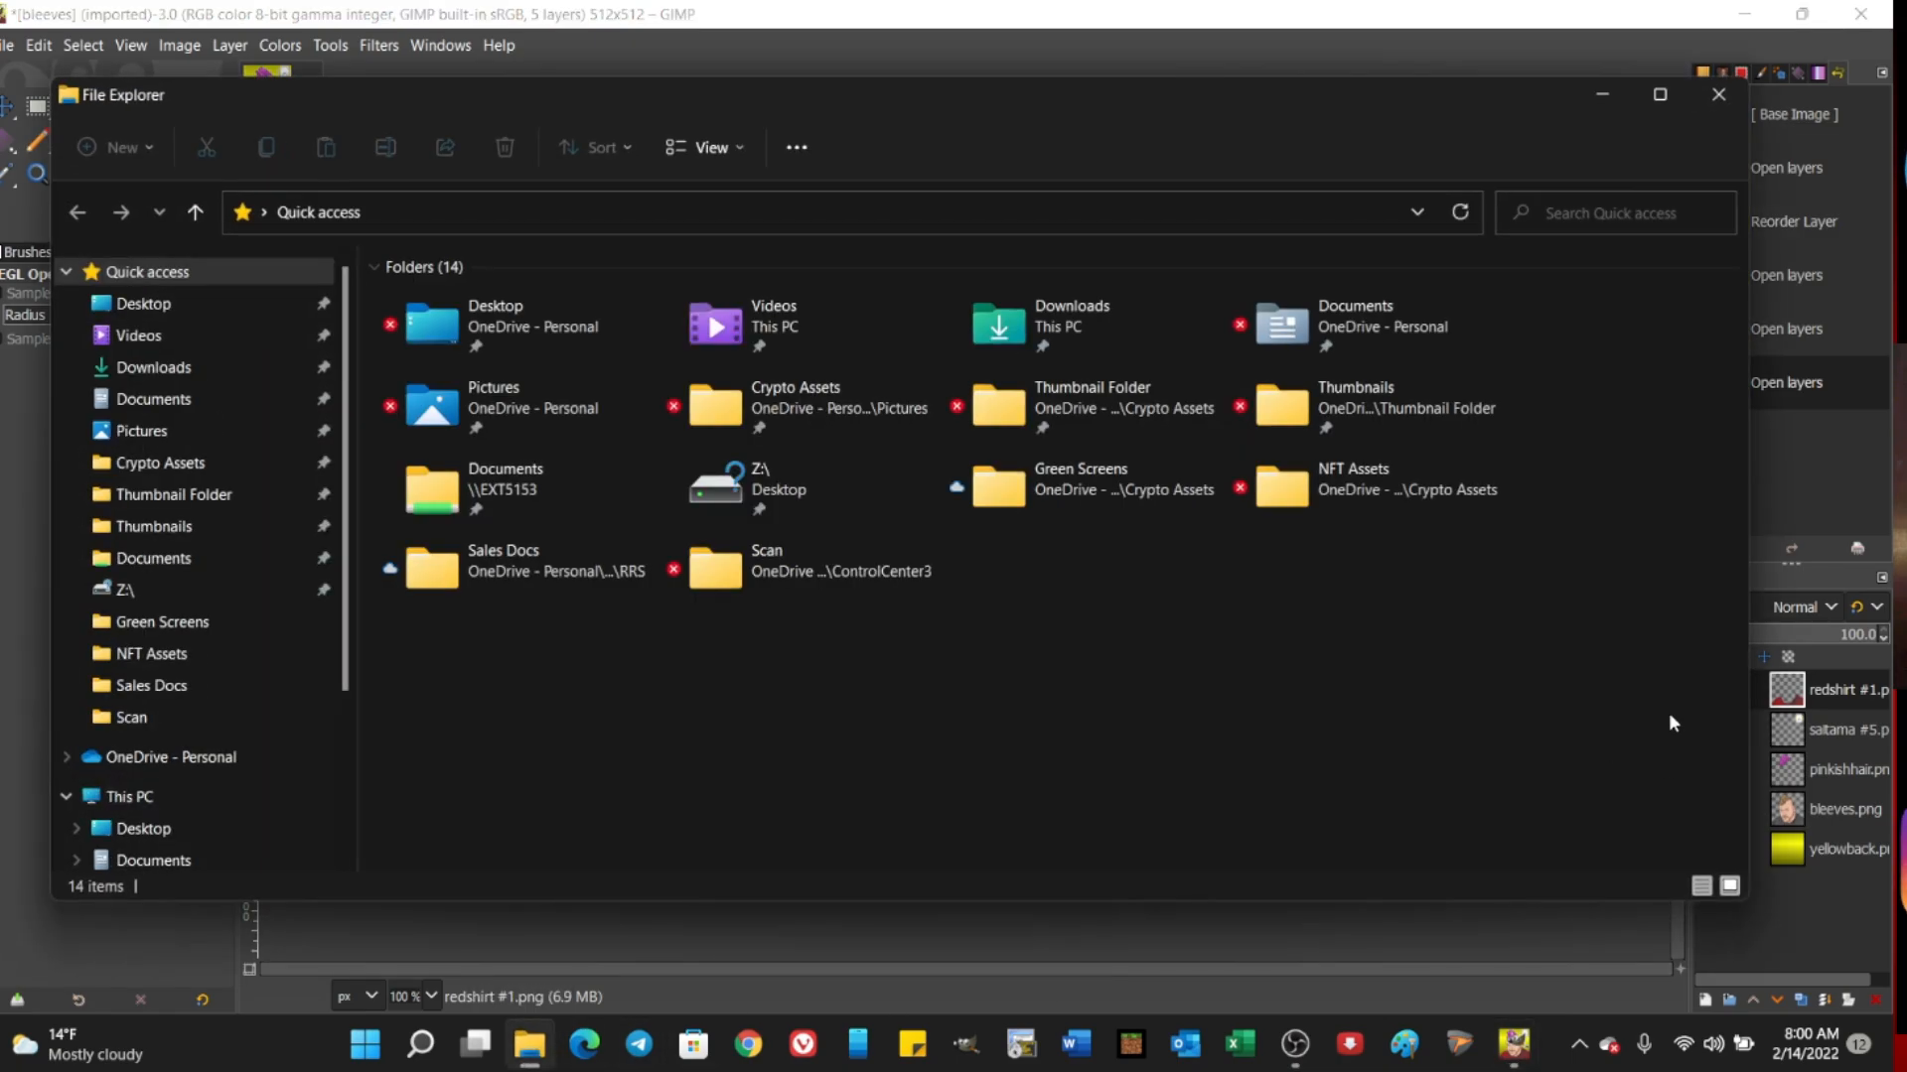
pyautogui.click(1719, 94)
pyautogui.click(748, 1043)
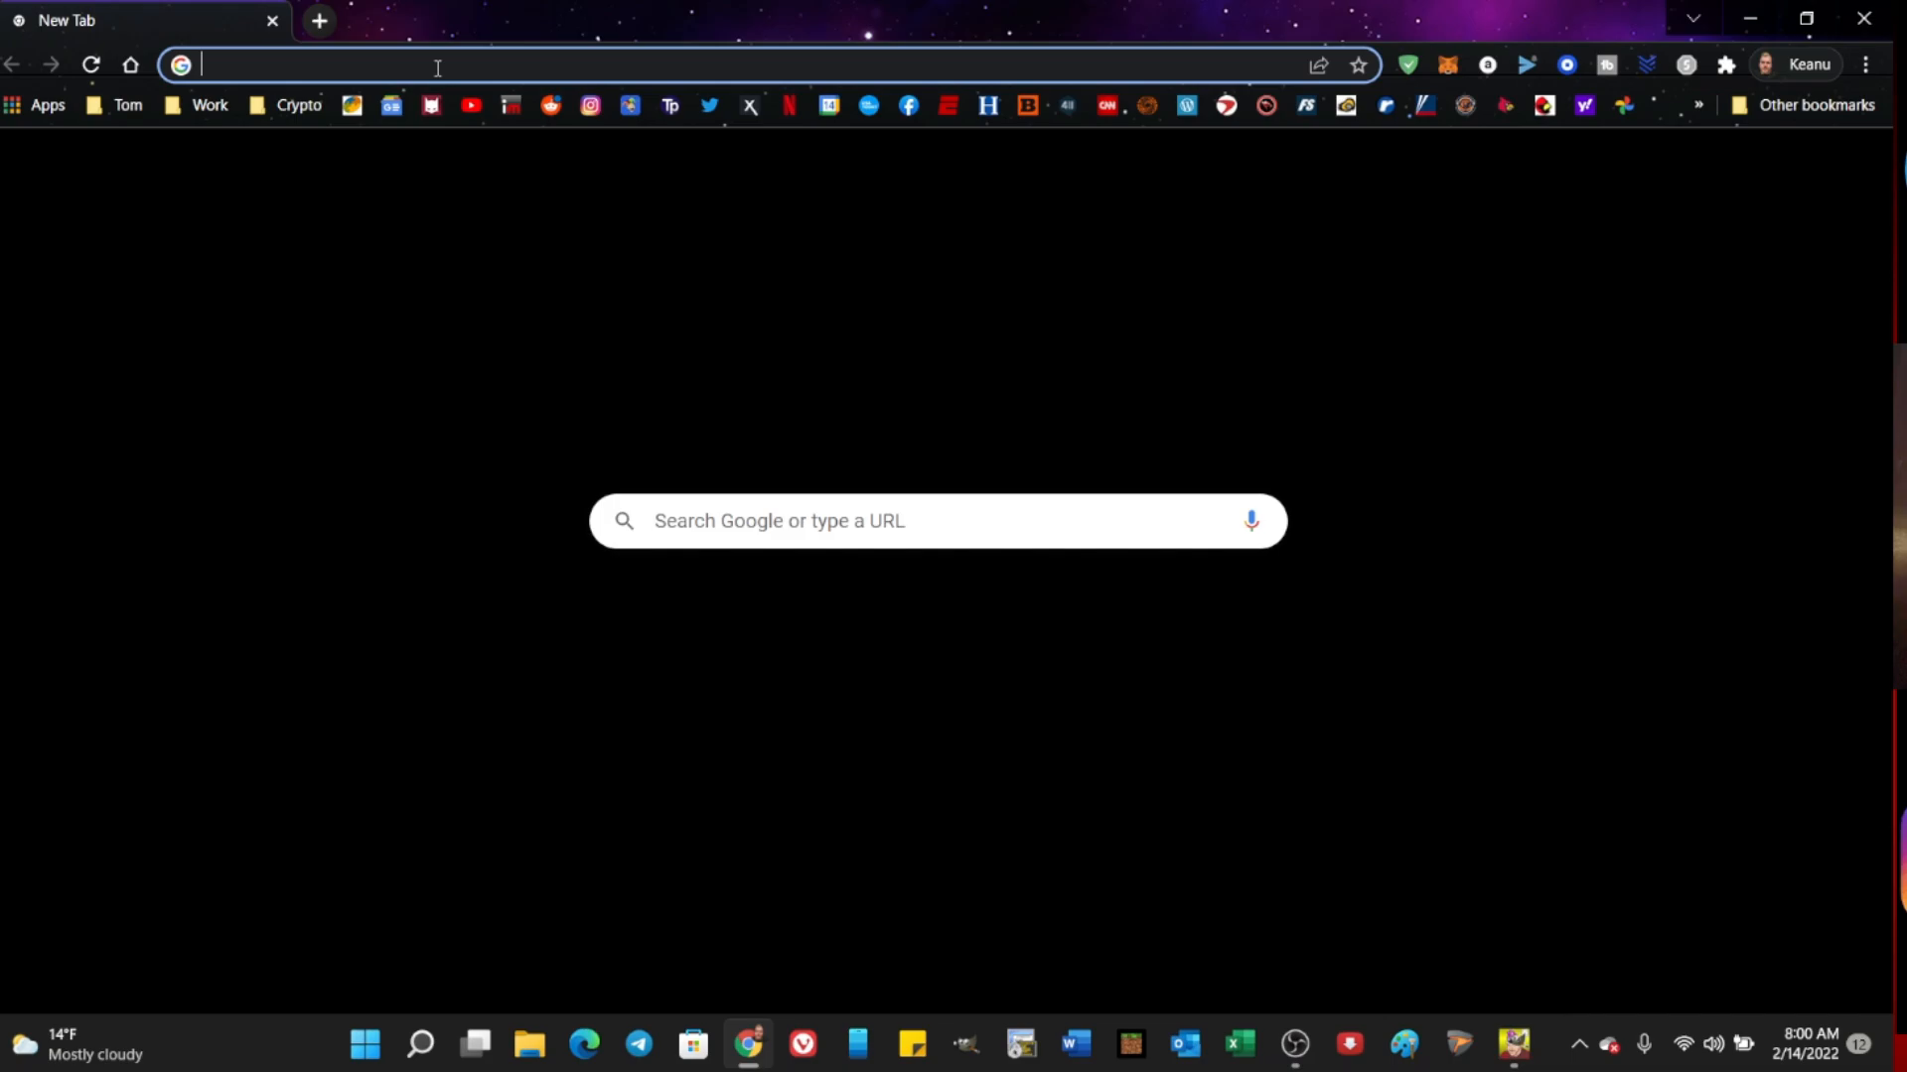
pyautogui.click(631, 65)
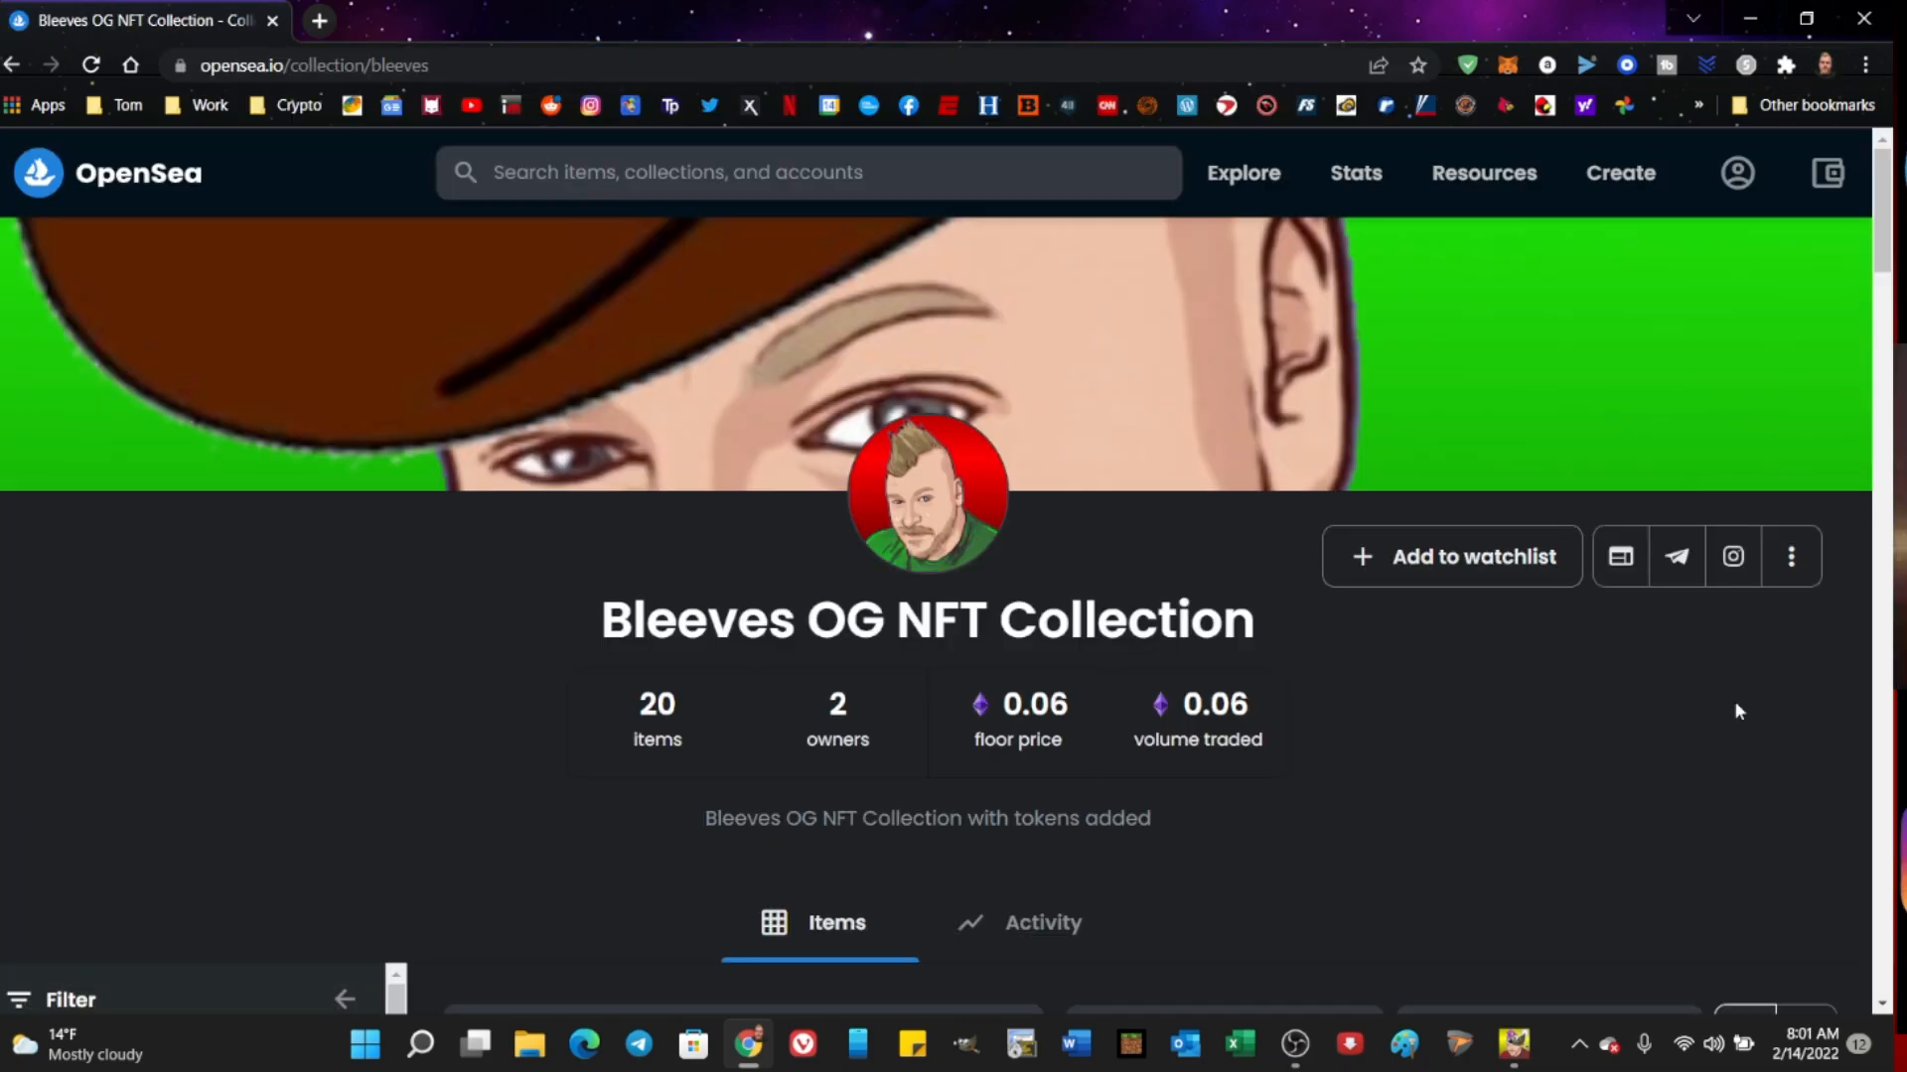
# Step: Examine the trait combinations and prices of the items throughout the Bleeves OG NFT Collection, and return to GIMP
pyautogui.scroll(-6, 1605, 788)
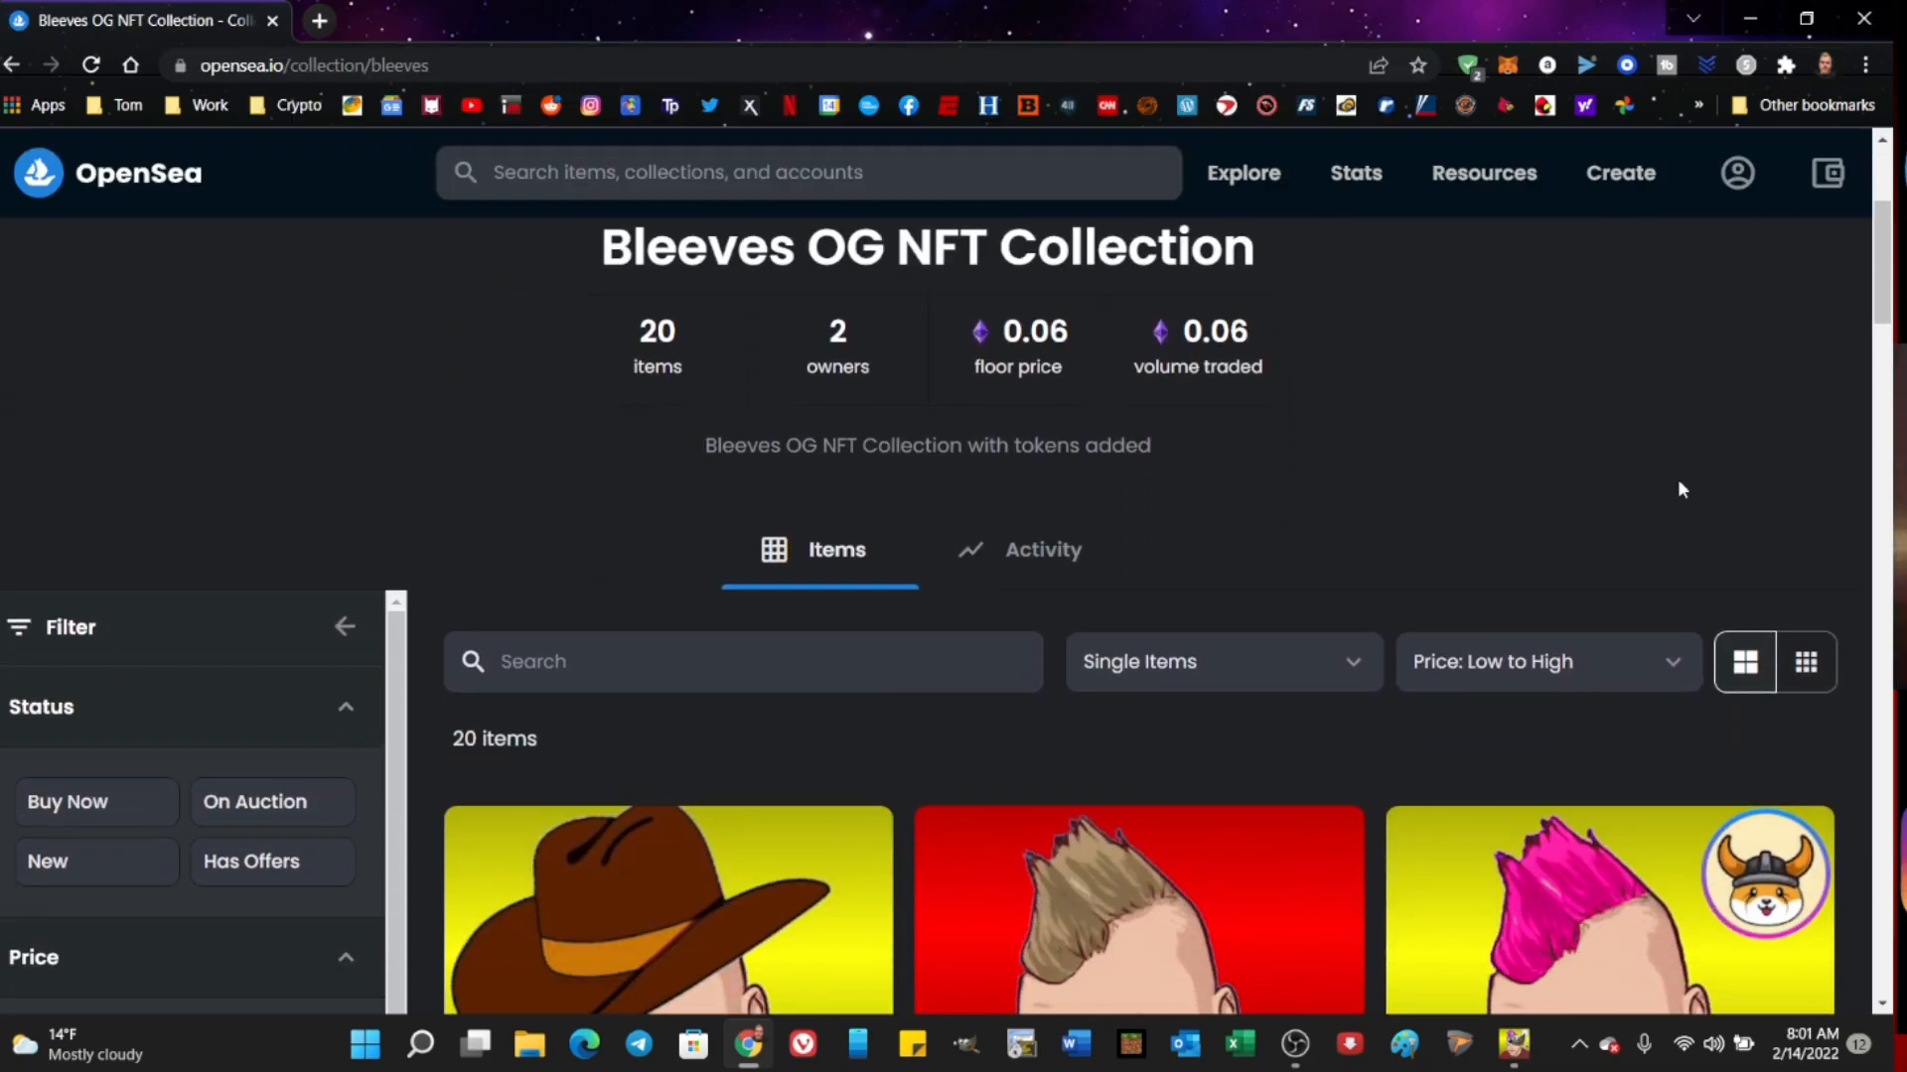
pyautogui.scroll(-2, 1855, 417)
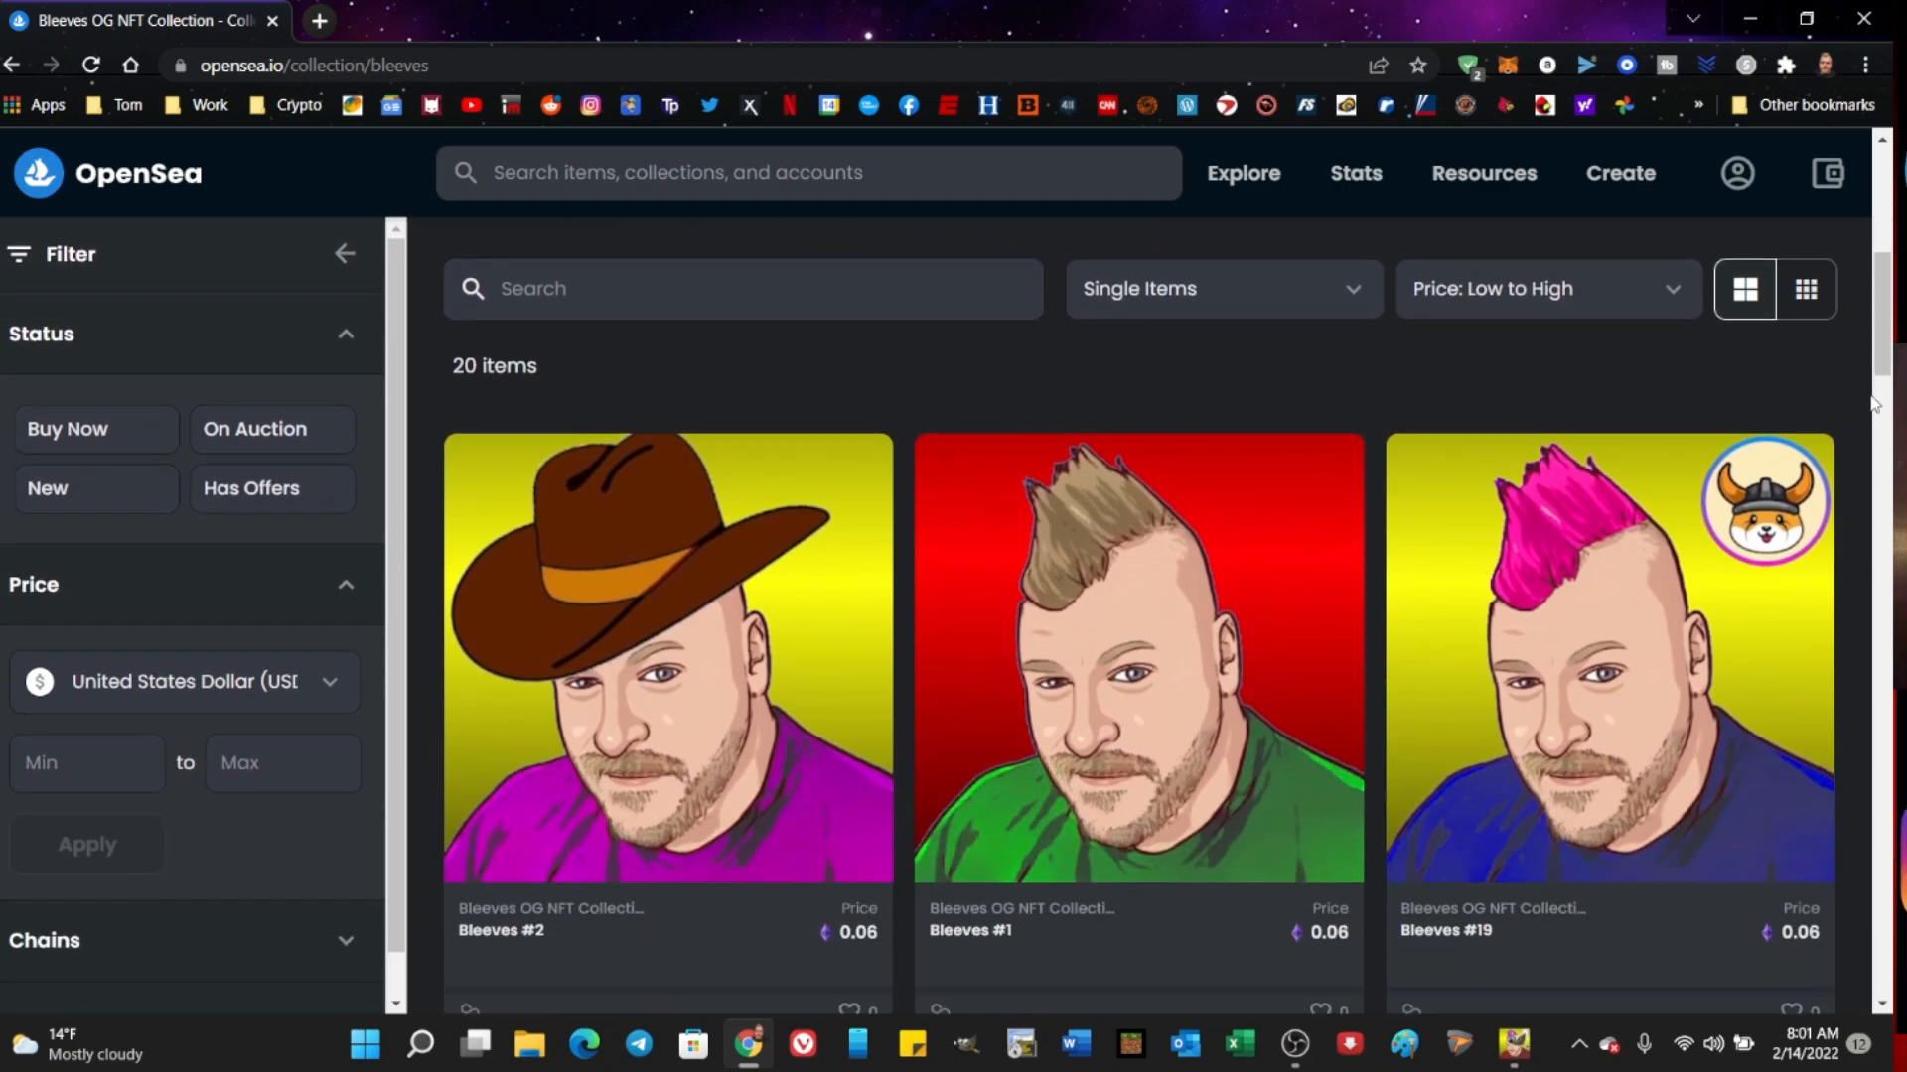
pyautogui.scroll(-2, 1845, 357)
pyautogui.scroll(-6, 1843, 352)
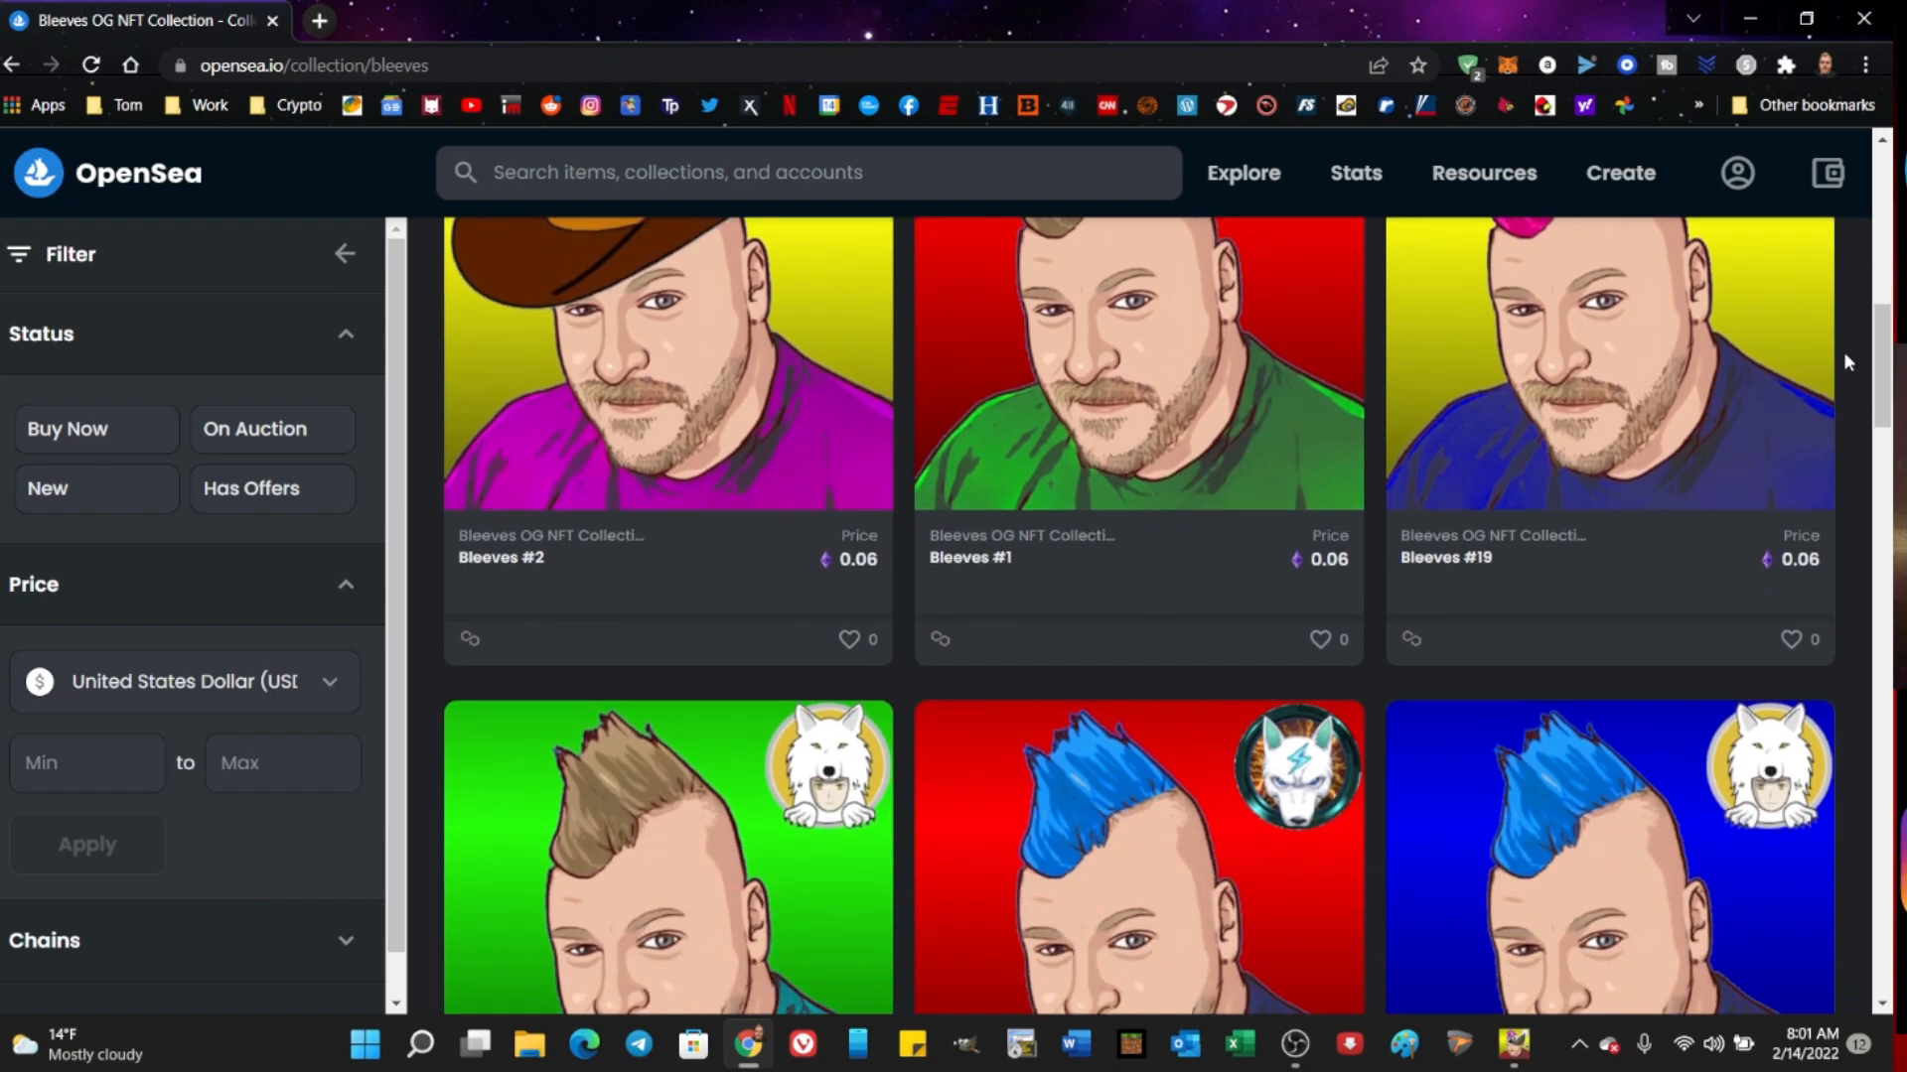
pyautogui.scroll(-4, 1845, 357)
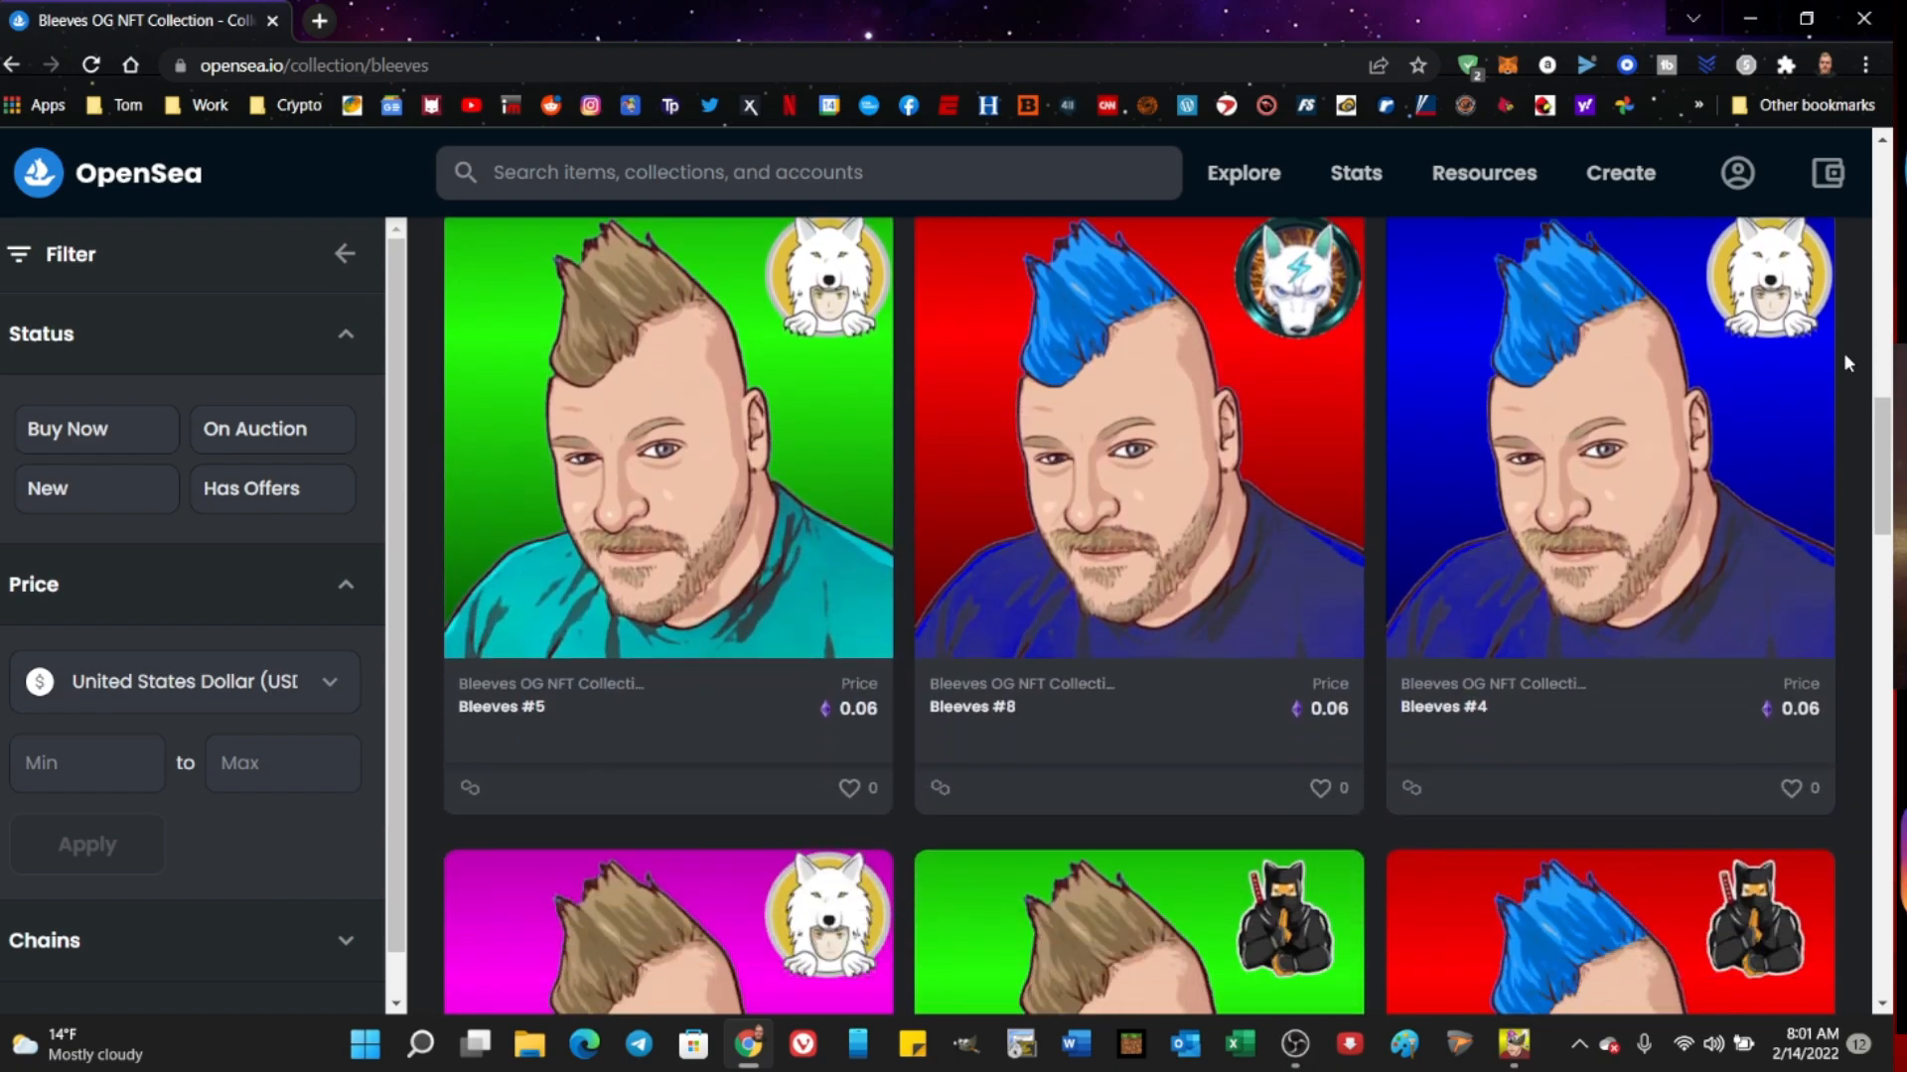
pyautogui.scroll(-2, 1845, 355)
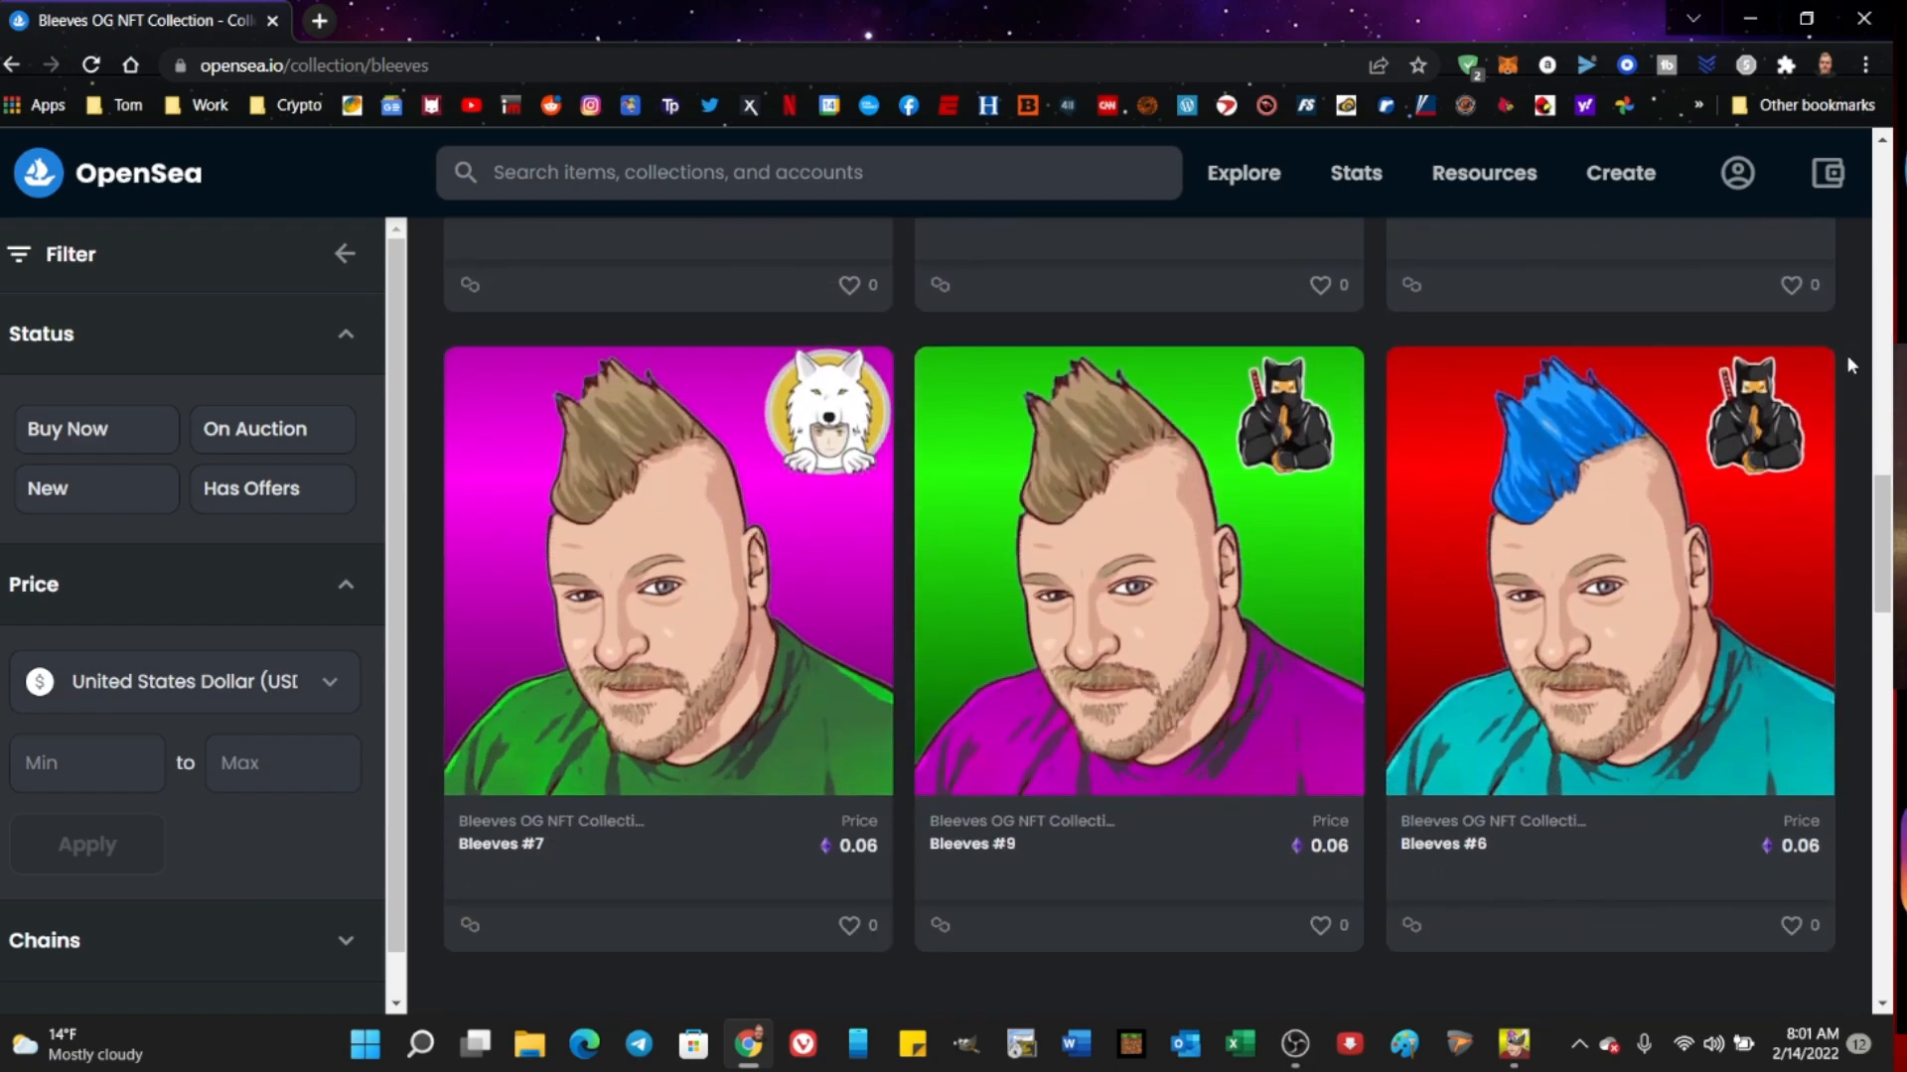
pyautogui.scroll(-1, 1845, 354)
pyautogui.scroll(-6, 1845, 354)
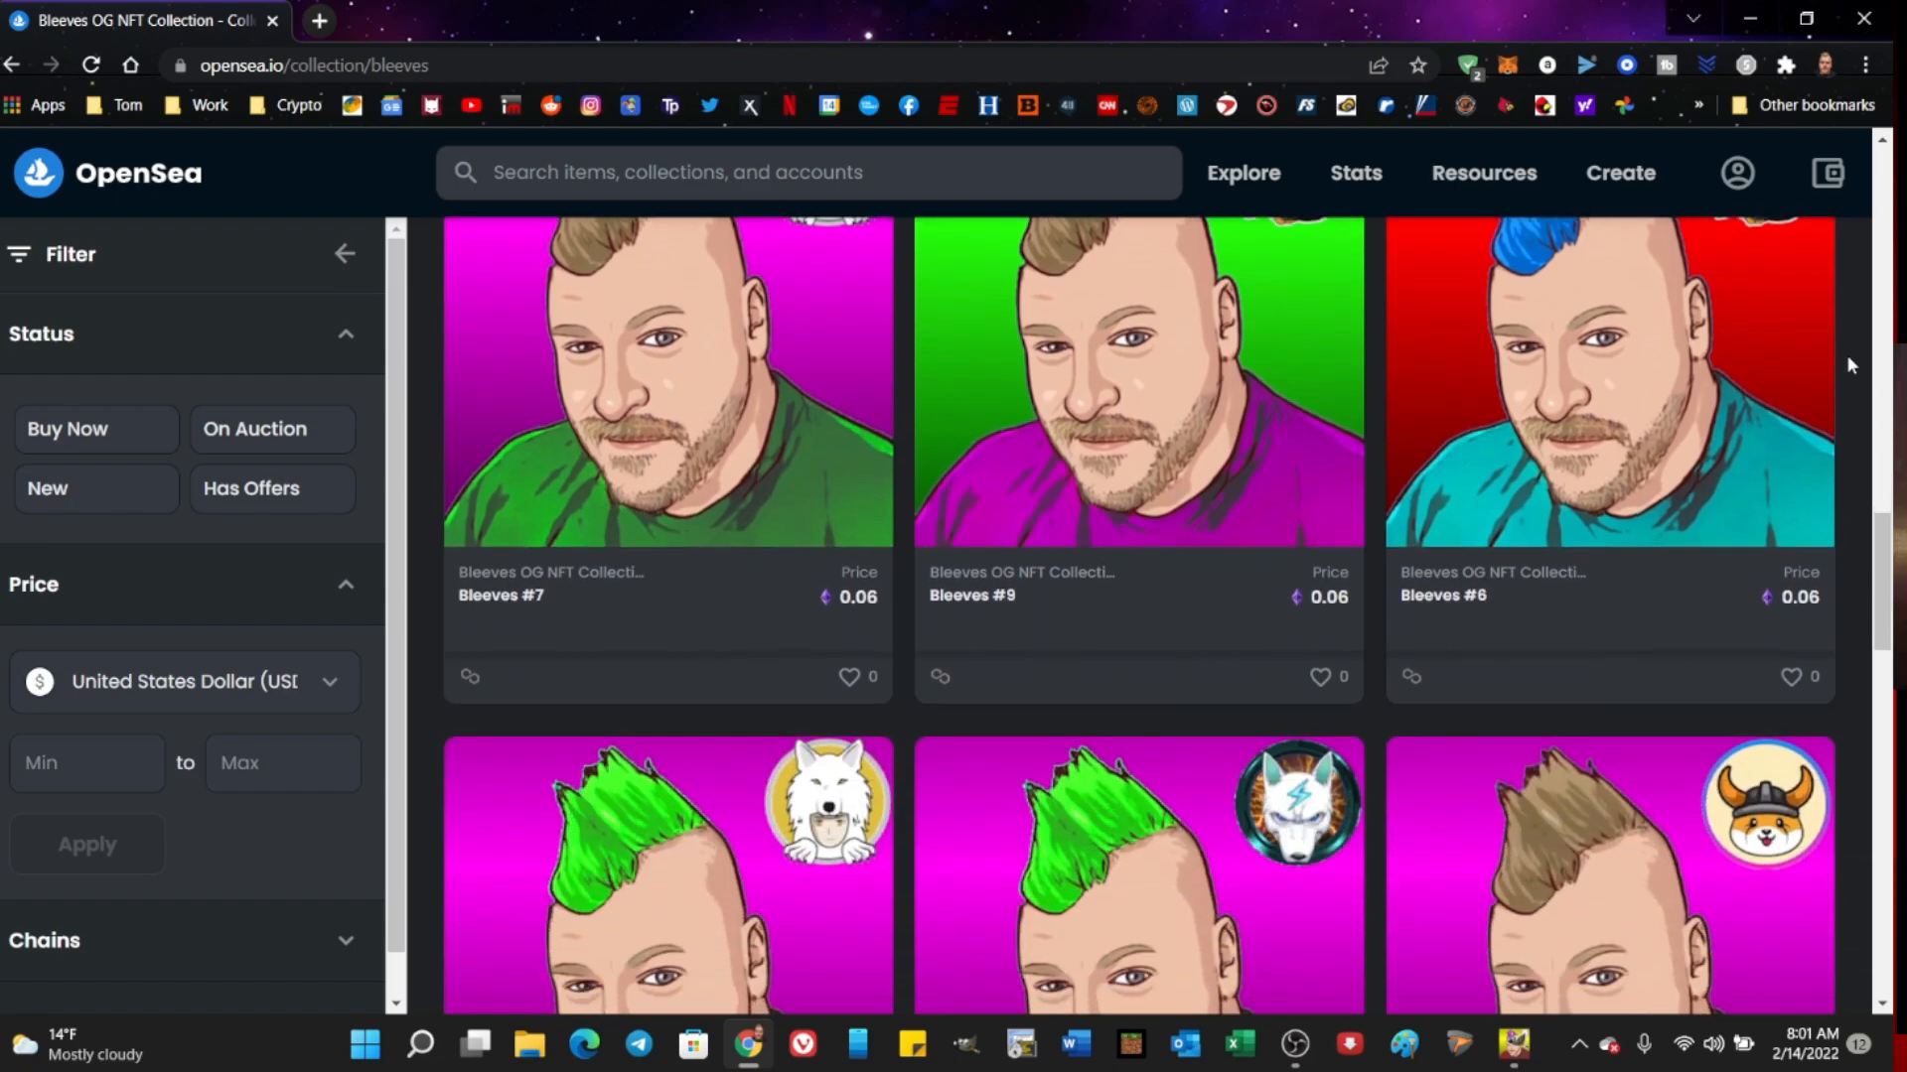
pyautogui.scroll(-10, 1846, 359)
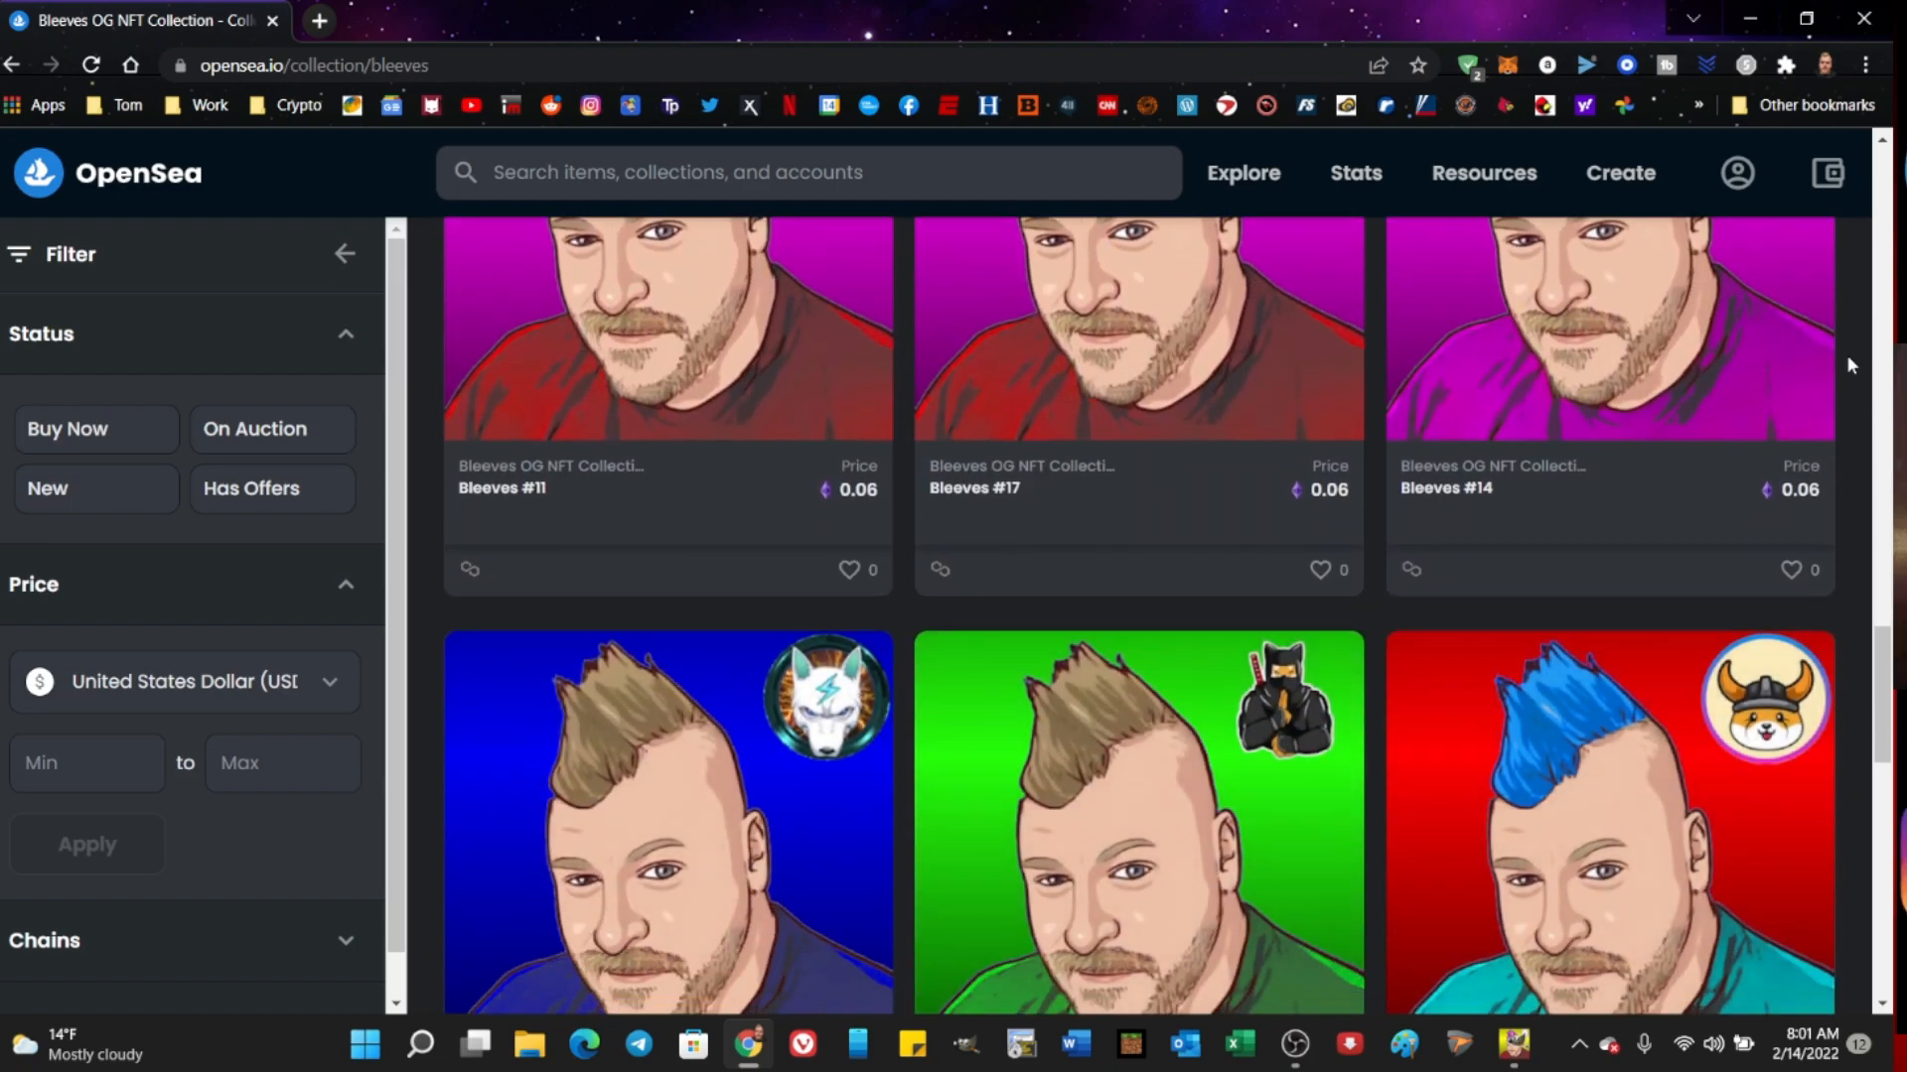
pyautogui.scroll(-2, 1847, 364)
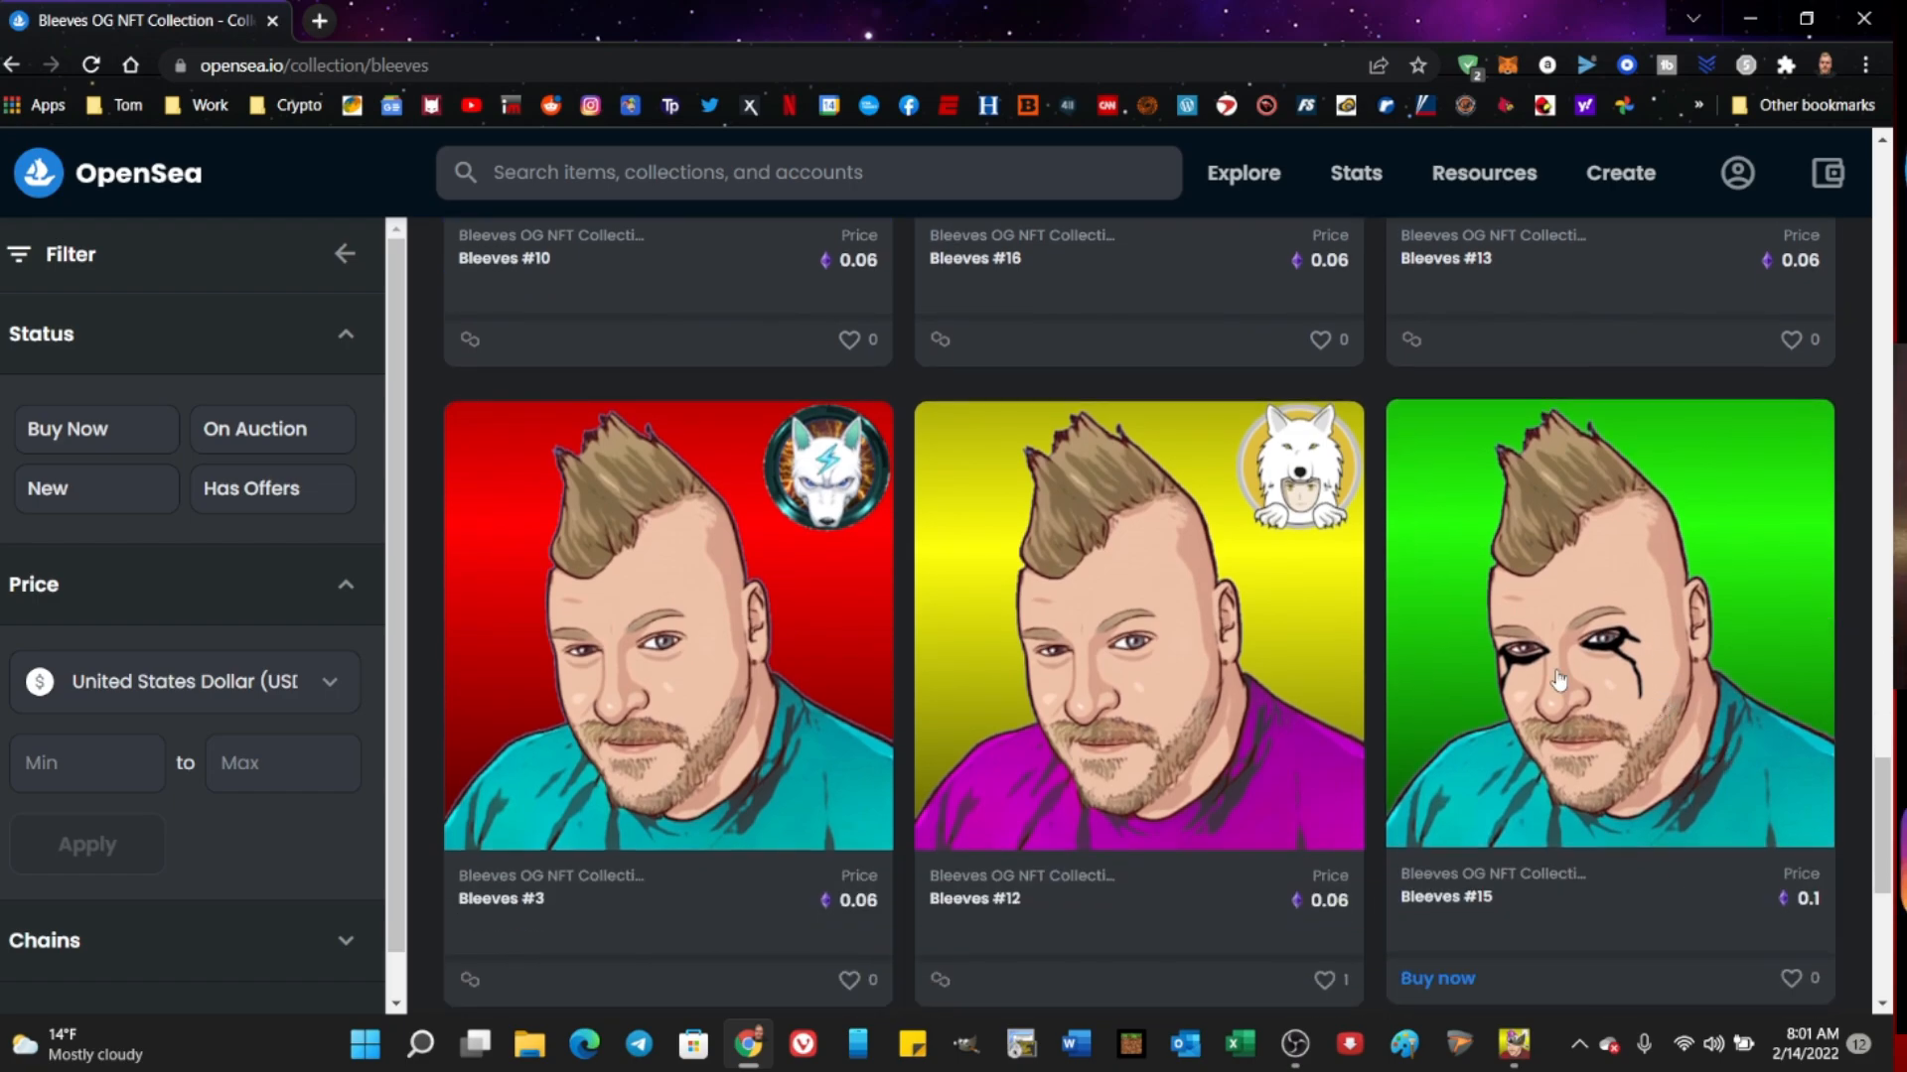
pyautogui.scroll(-6, 1857, 556)
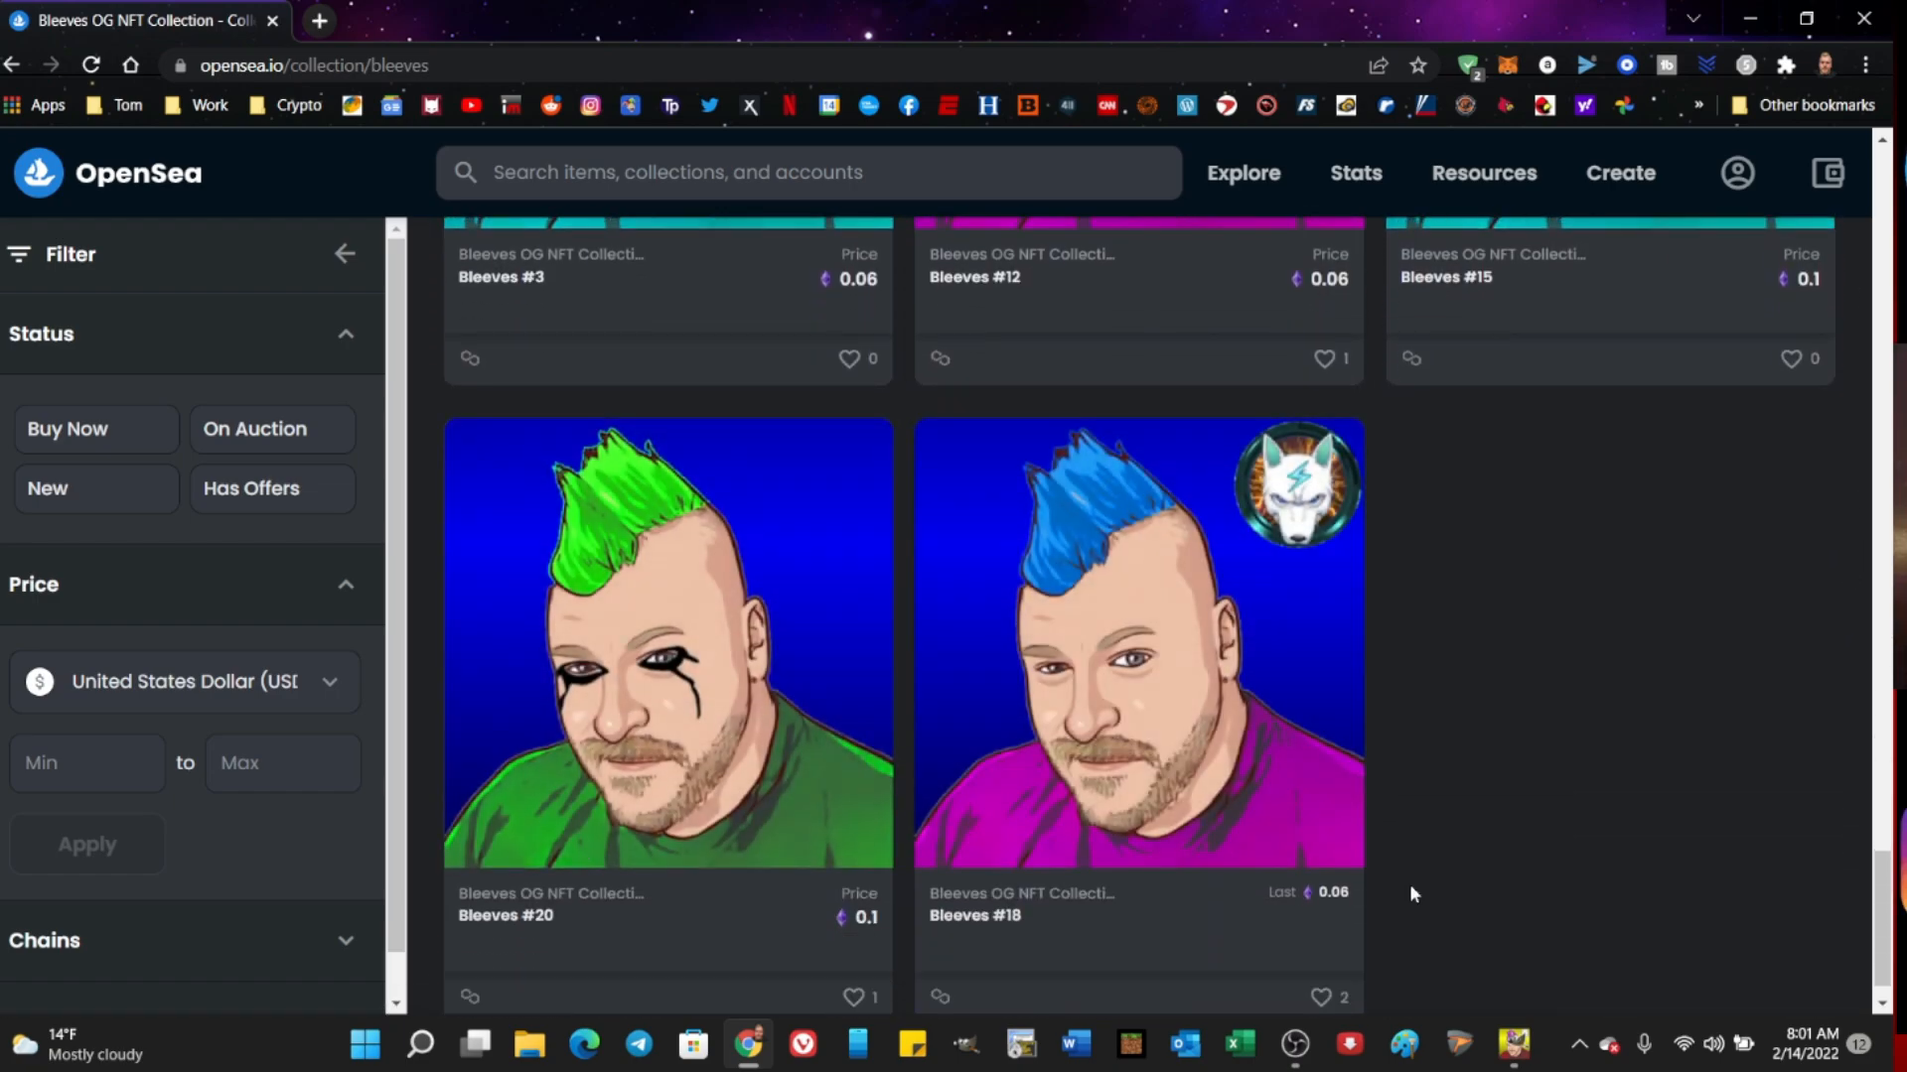
pyautogui.scroll(10, 1194, 902)
pyautogui.scroll(-5, 1195, 902)
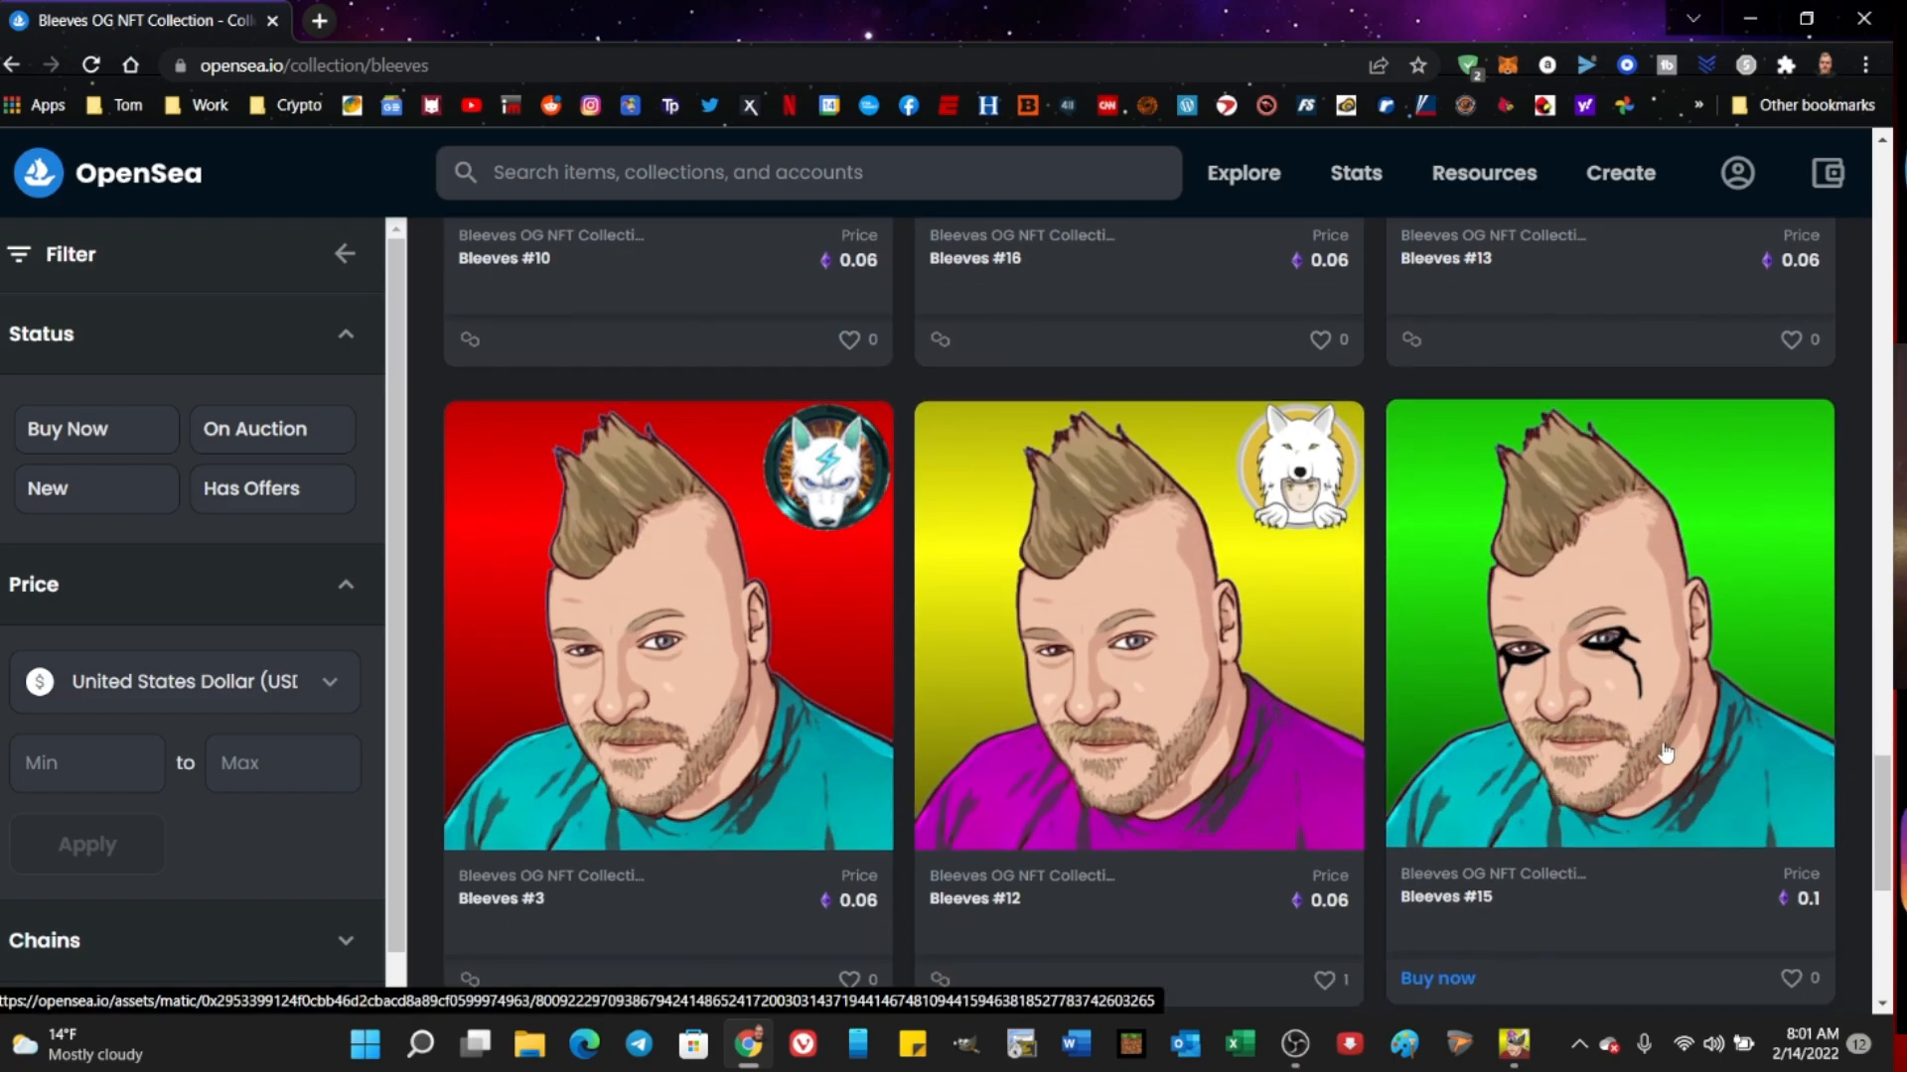
pyautogui.click(1881, 30)
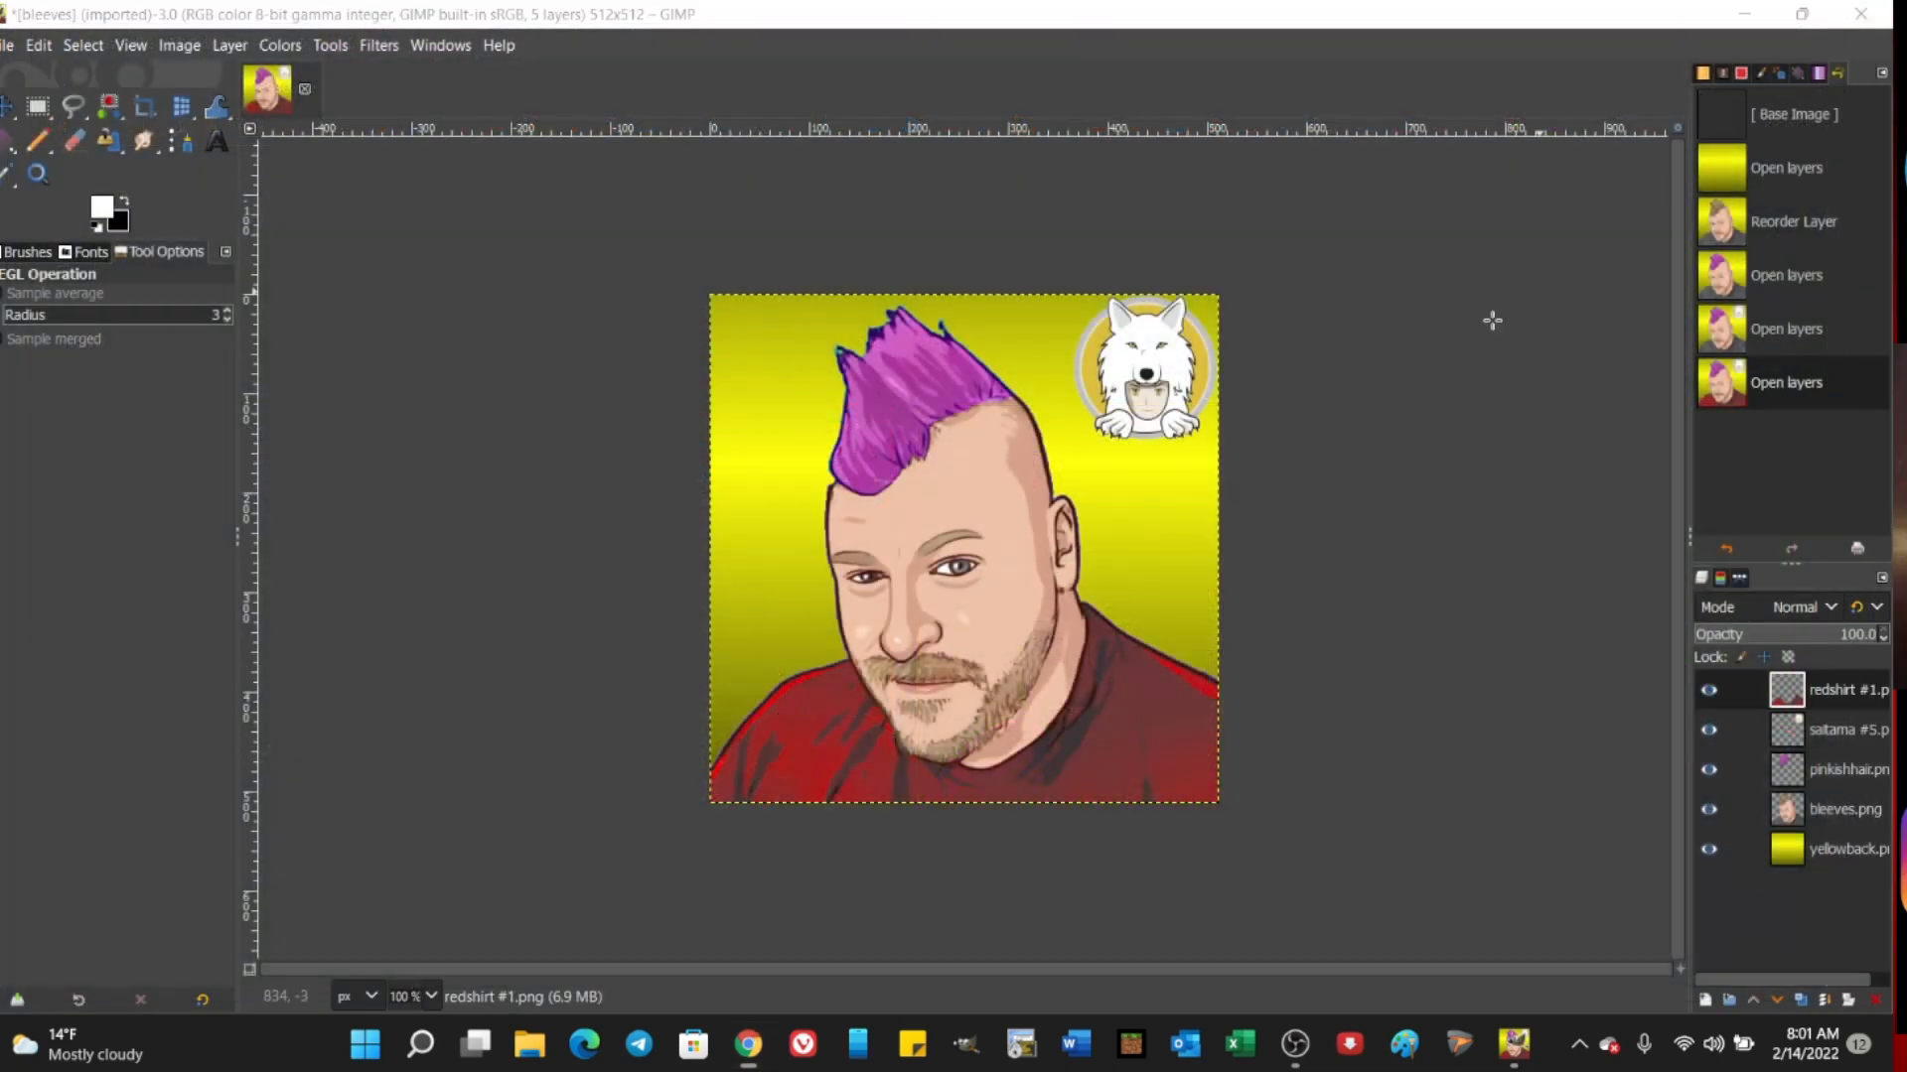
# Step: Preview flokieyes #2.png, the two blank files and brownhat #7.png in the random folder, and browse Crypto Assets without adding a layer
pyautogui.click(10, 45)
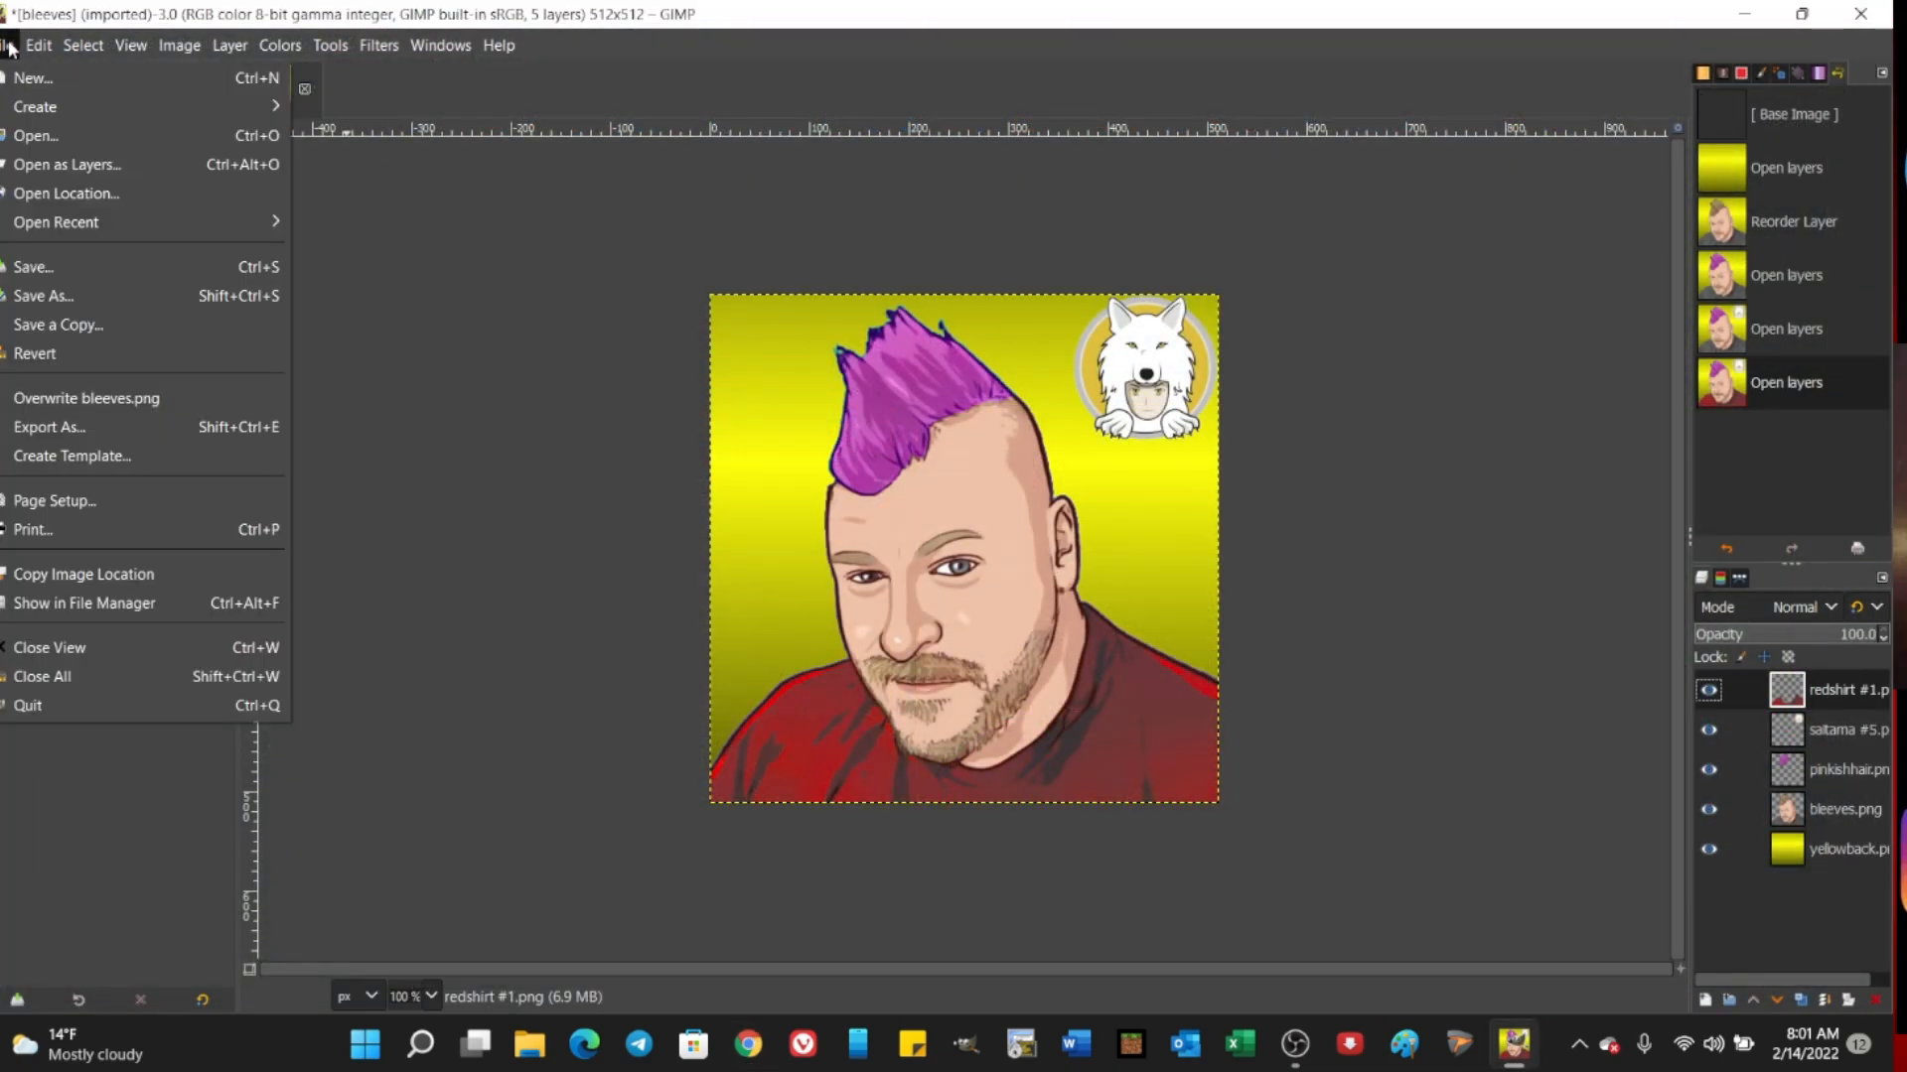
pyautogui.click(224, 165)
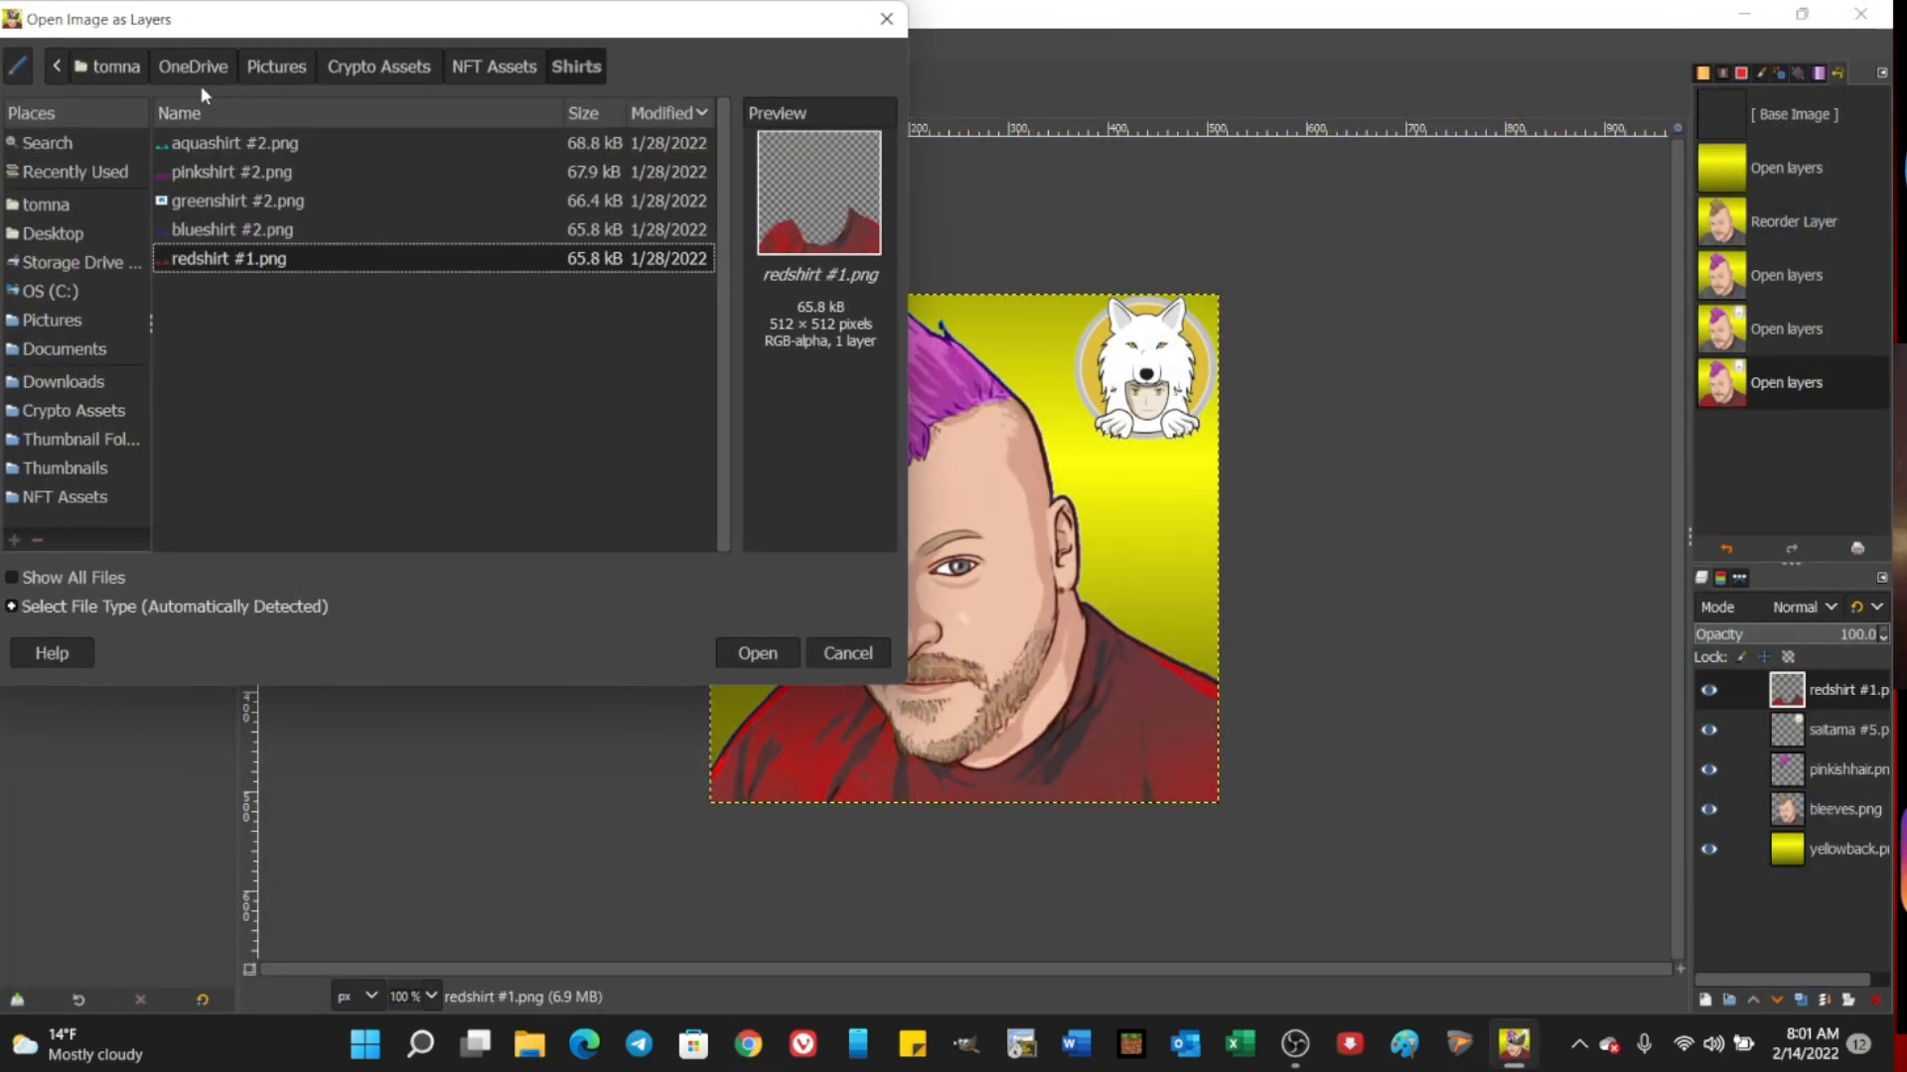
pyautogui.click(494, 66)
pyautogui.doubleClick(258, 142)
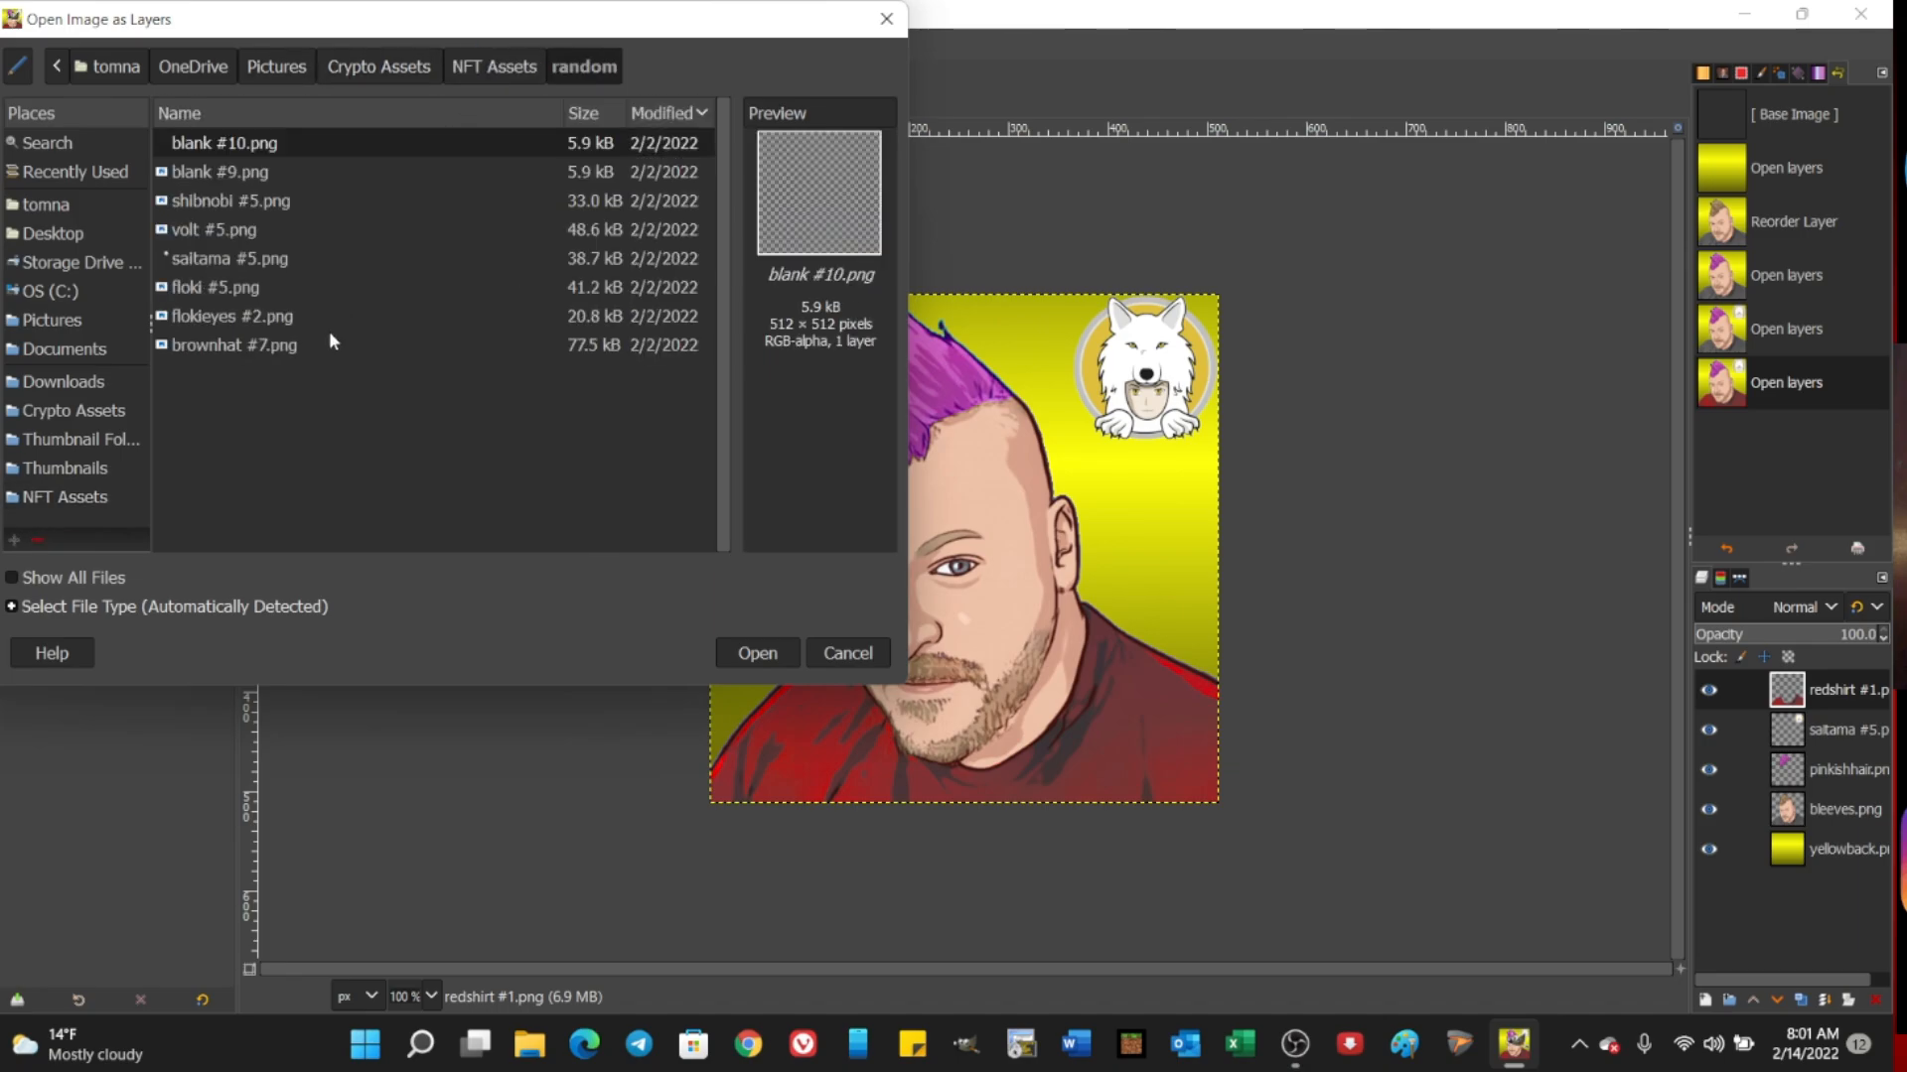
pyautogui.click(207, 323)
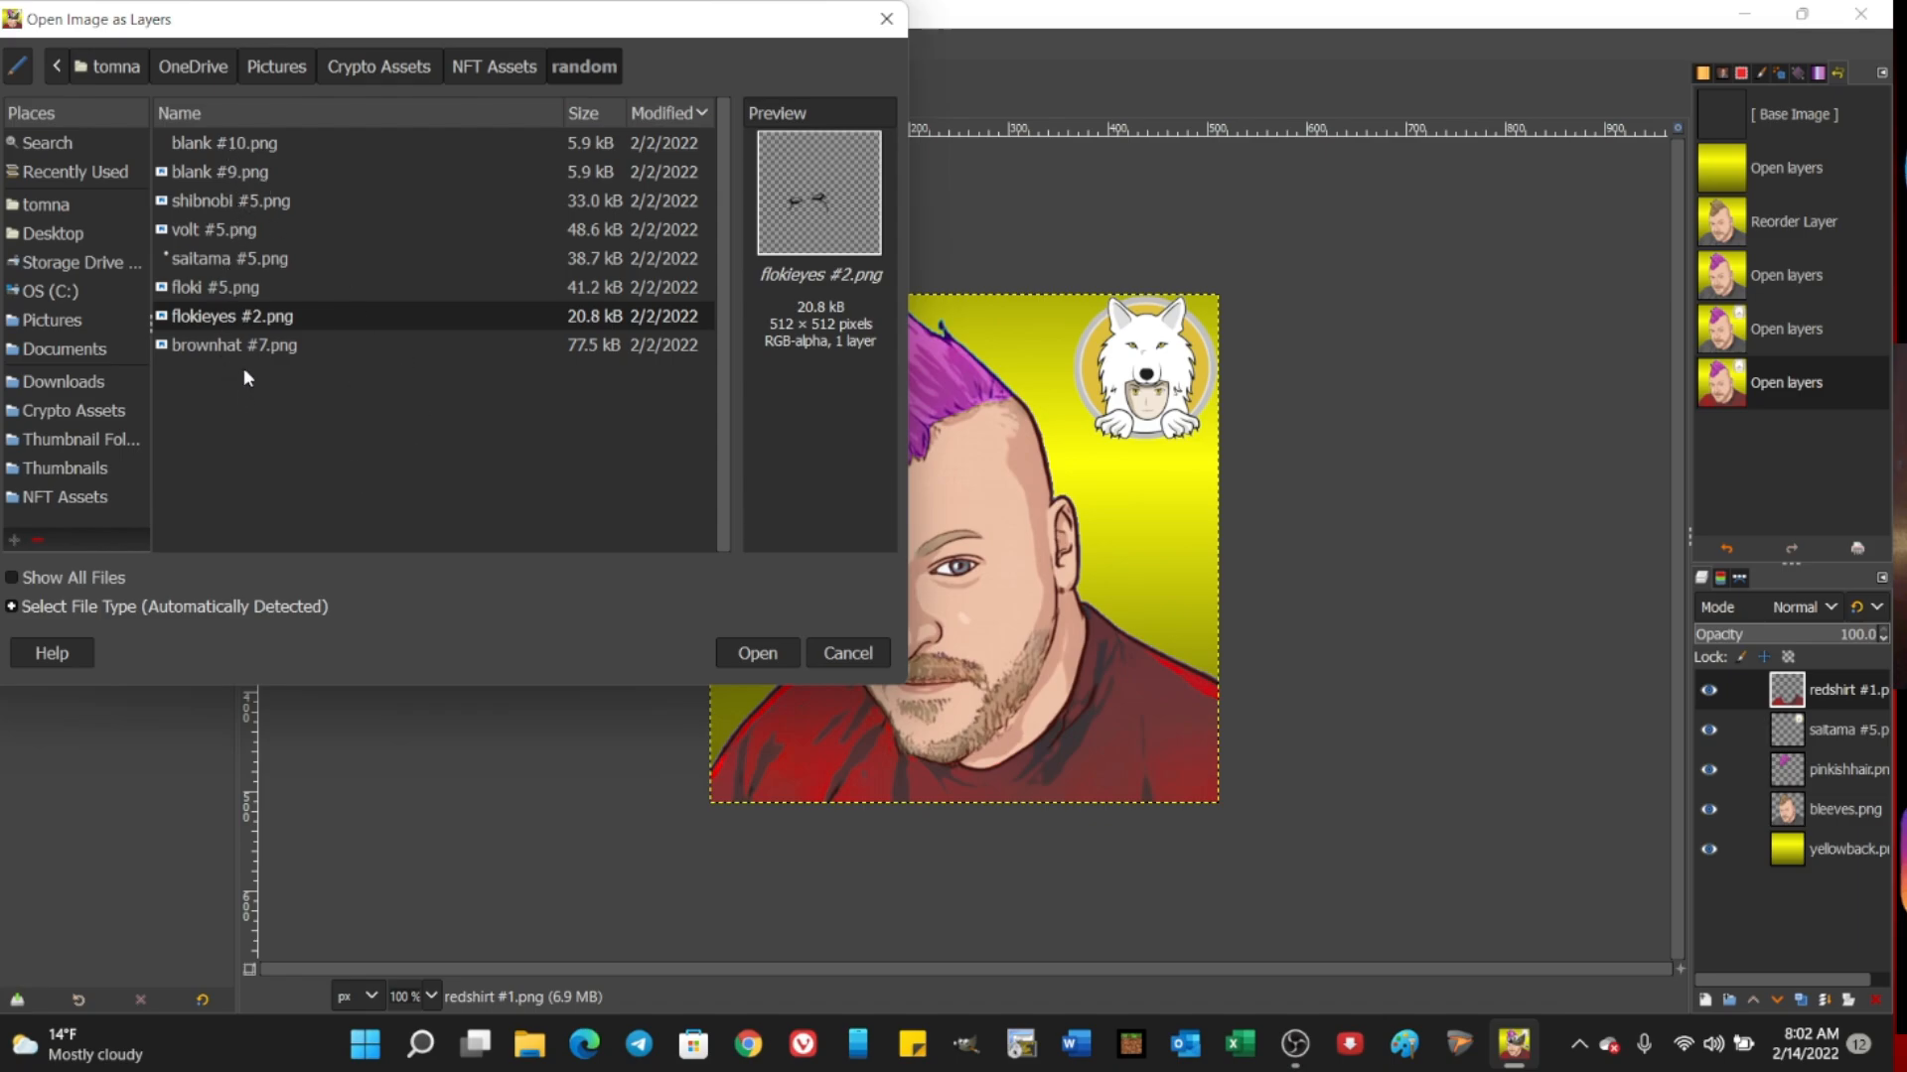
pyautogui.click(235, 144)
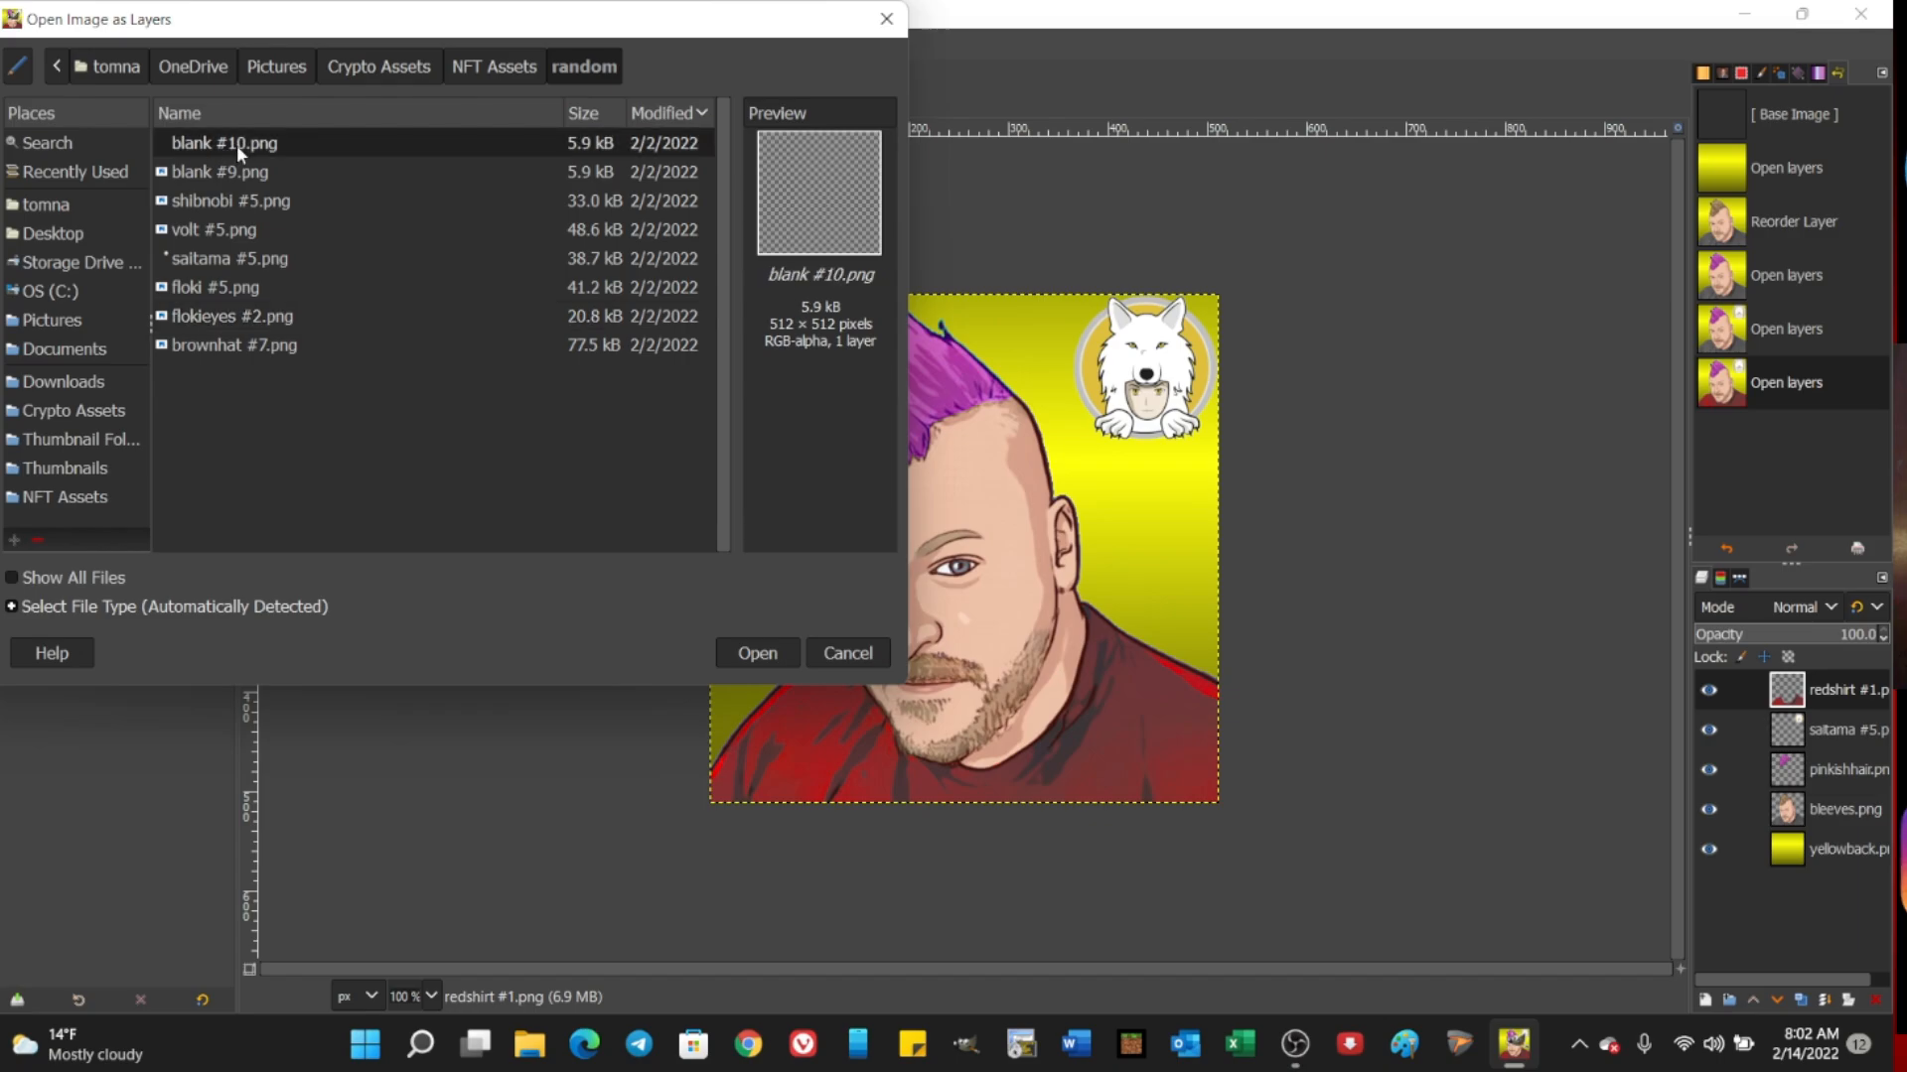
pyautogui.click(229, 175)
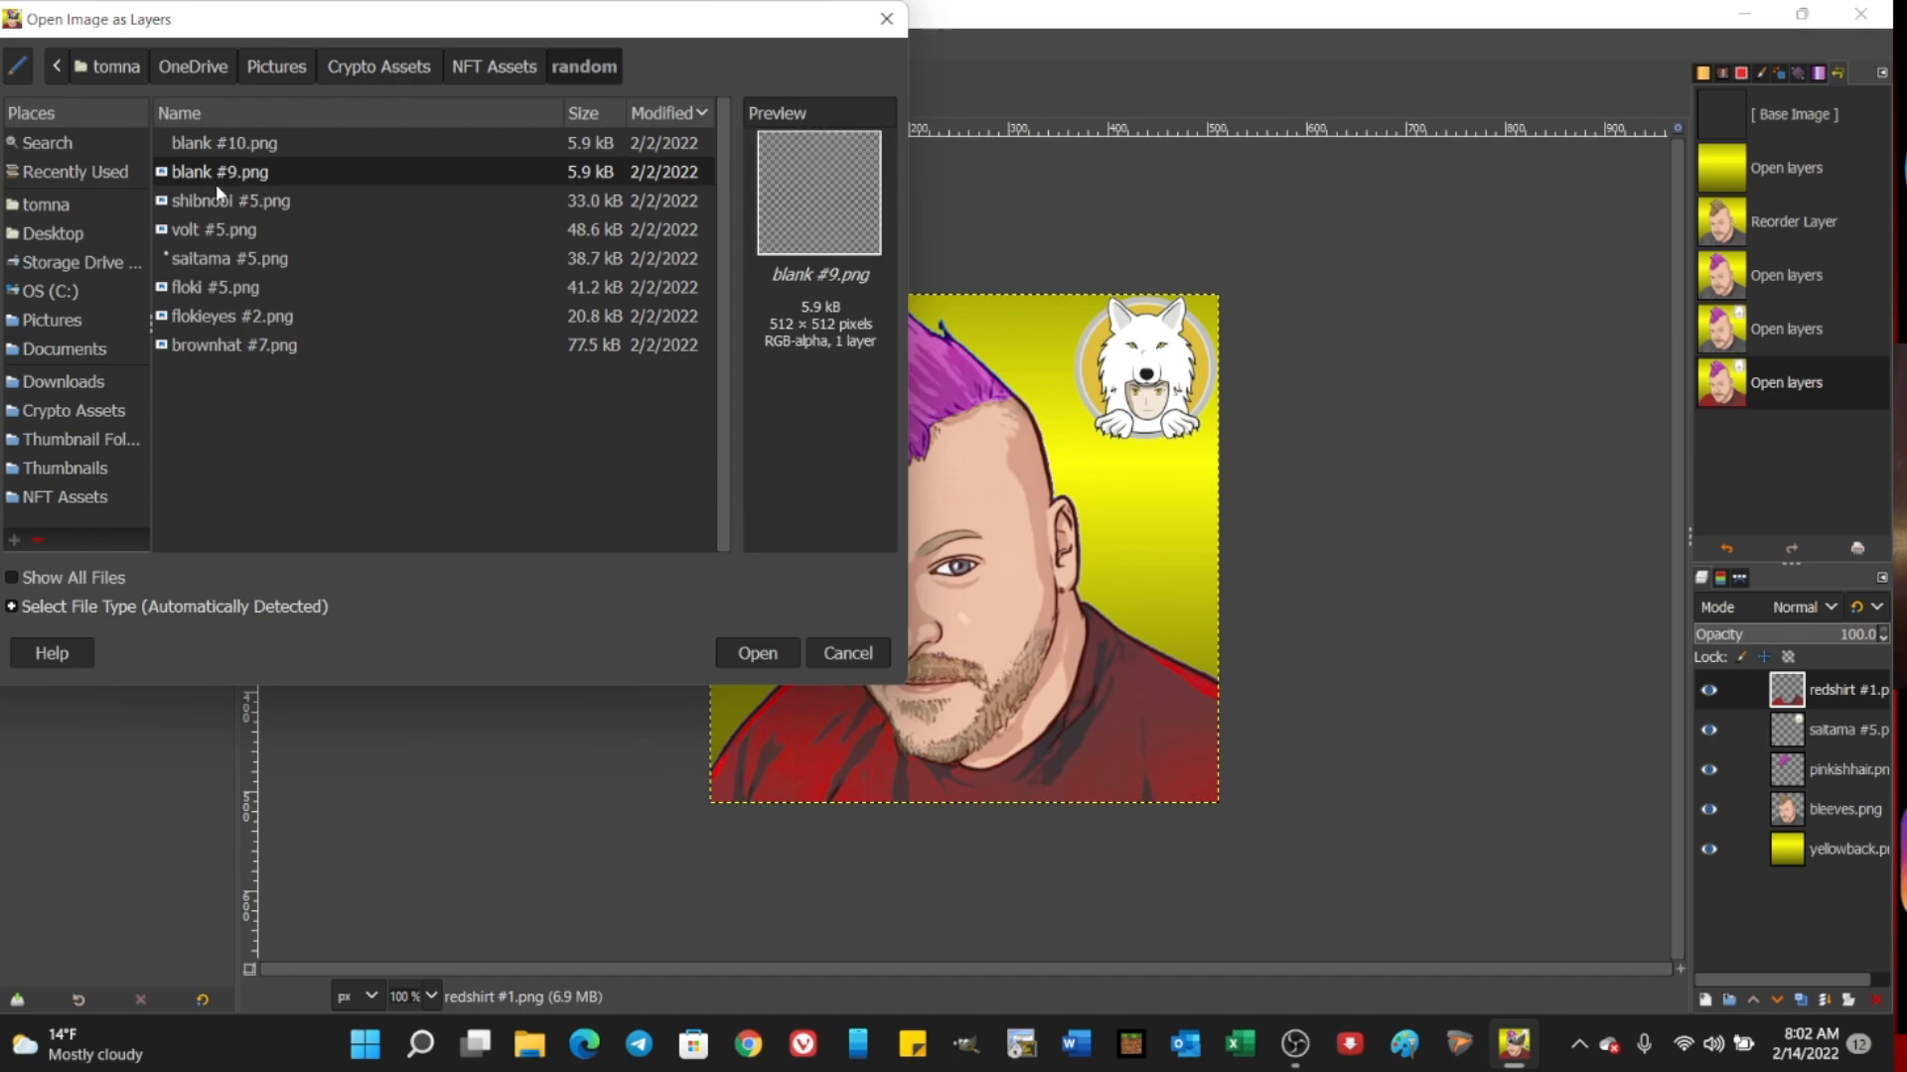
pyautogui.click(238, 346)
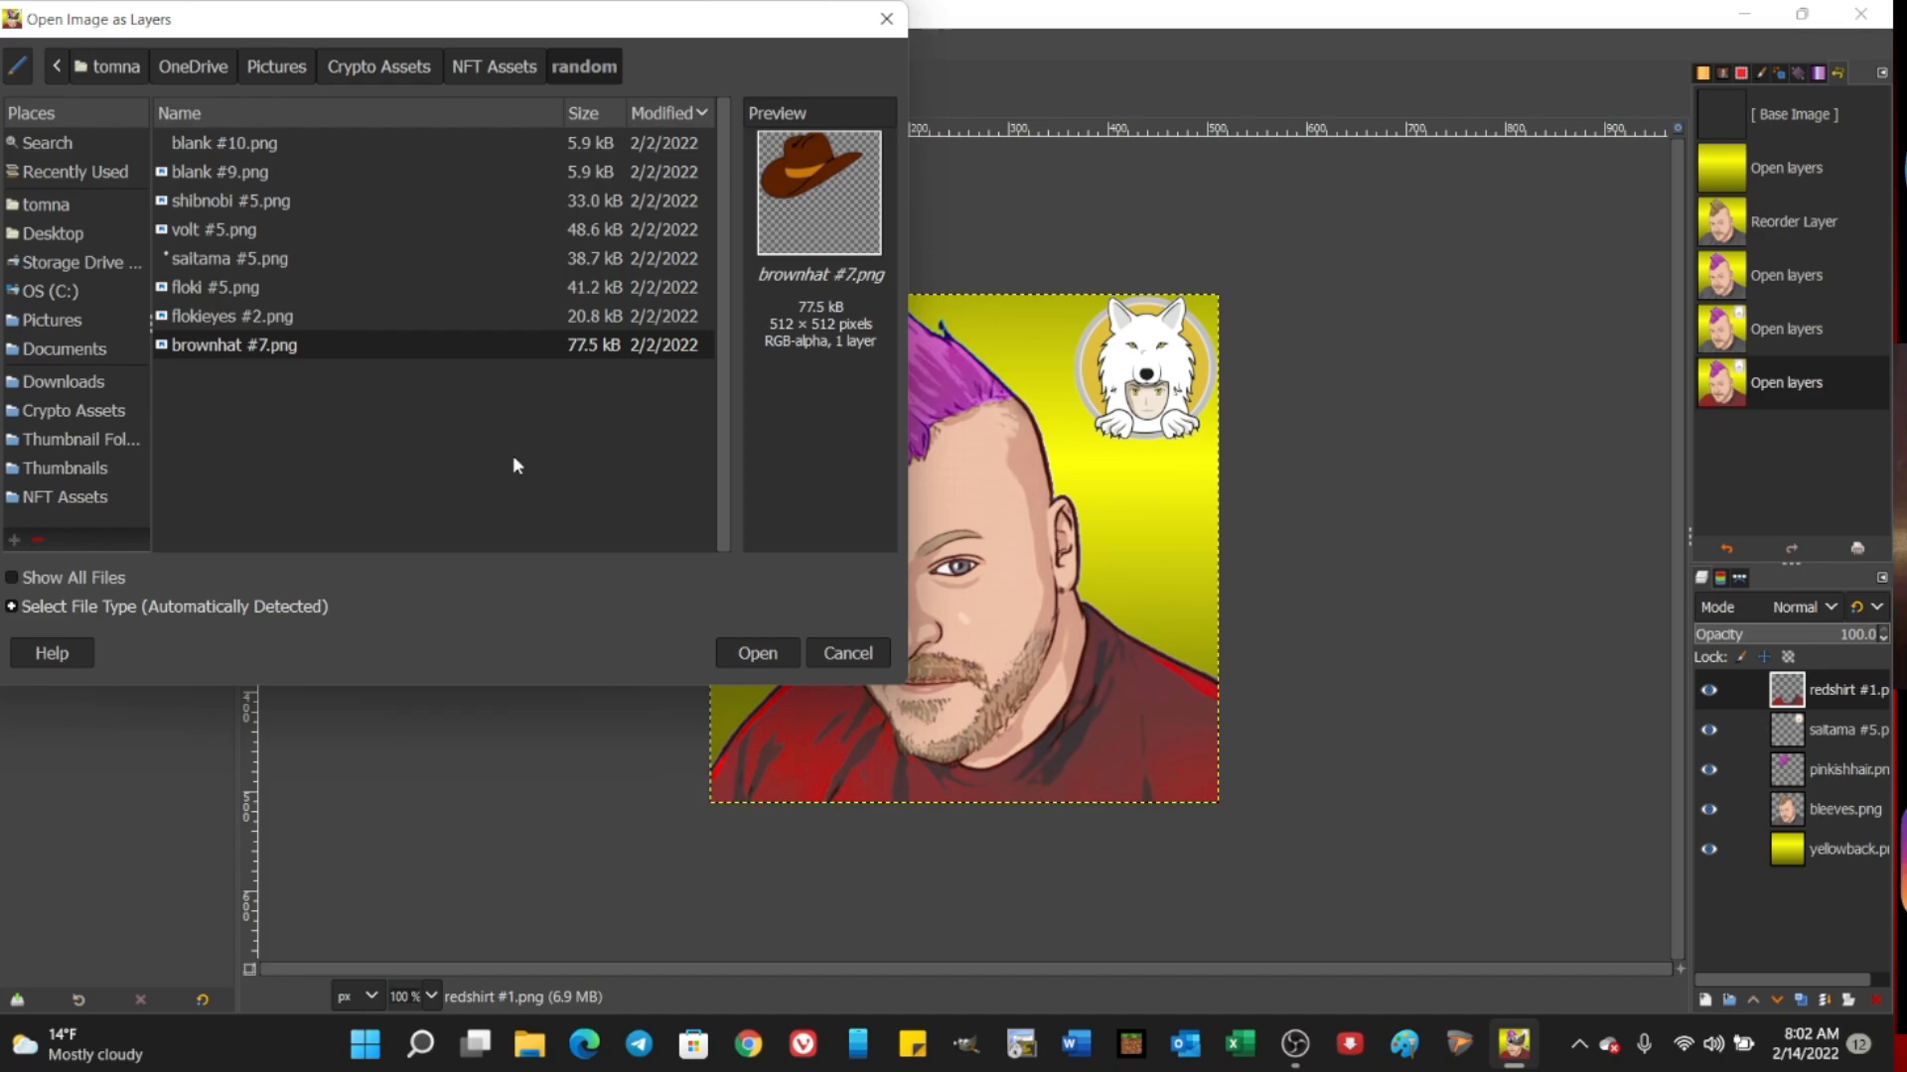
pyautogui.click(486, 67)
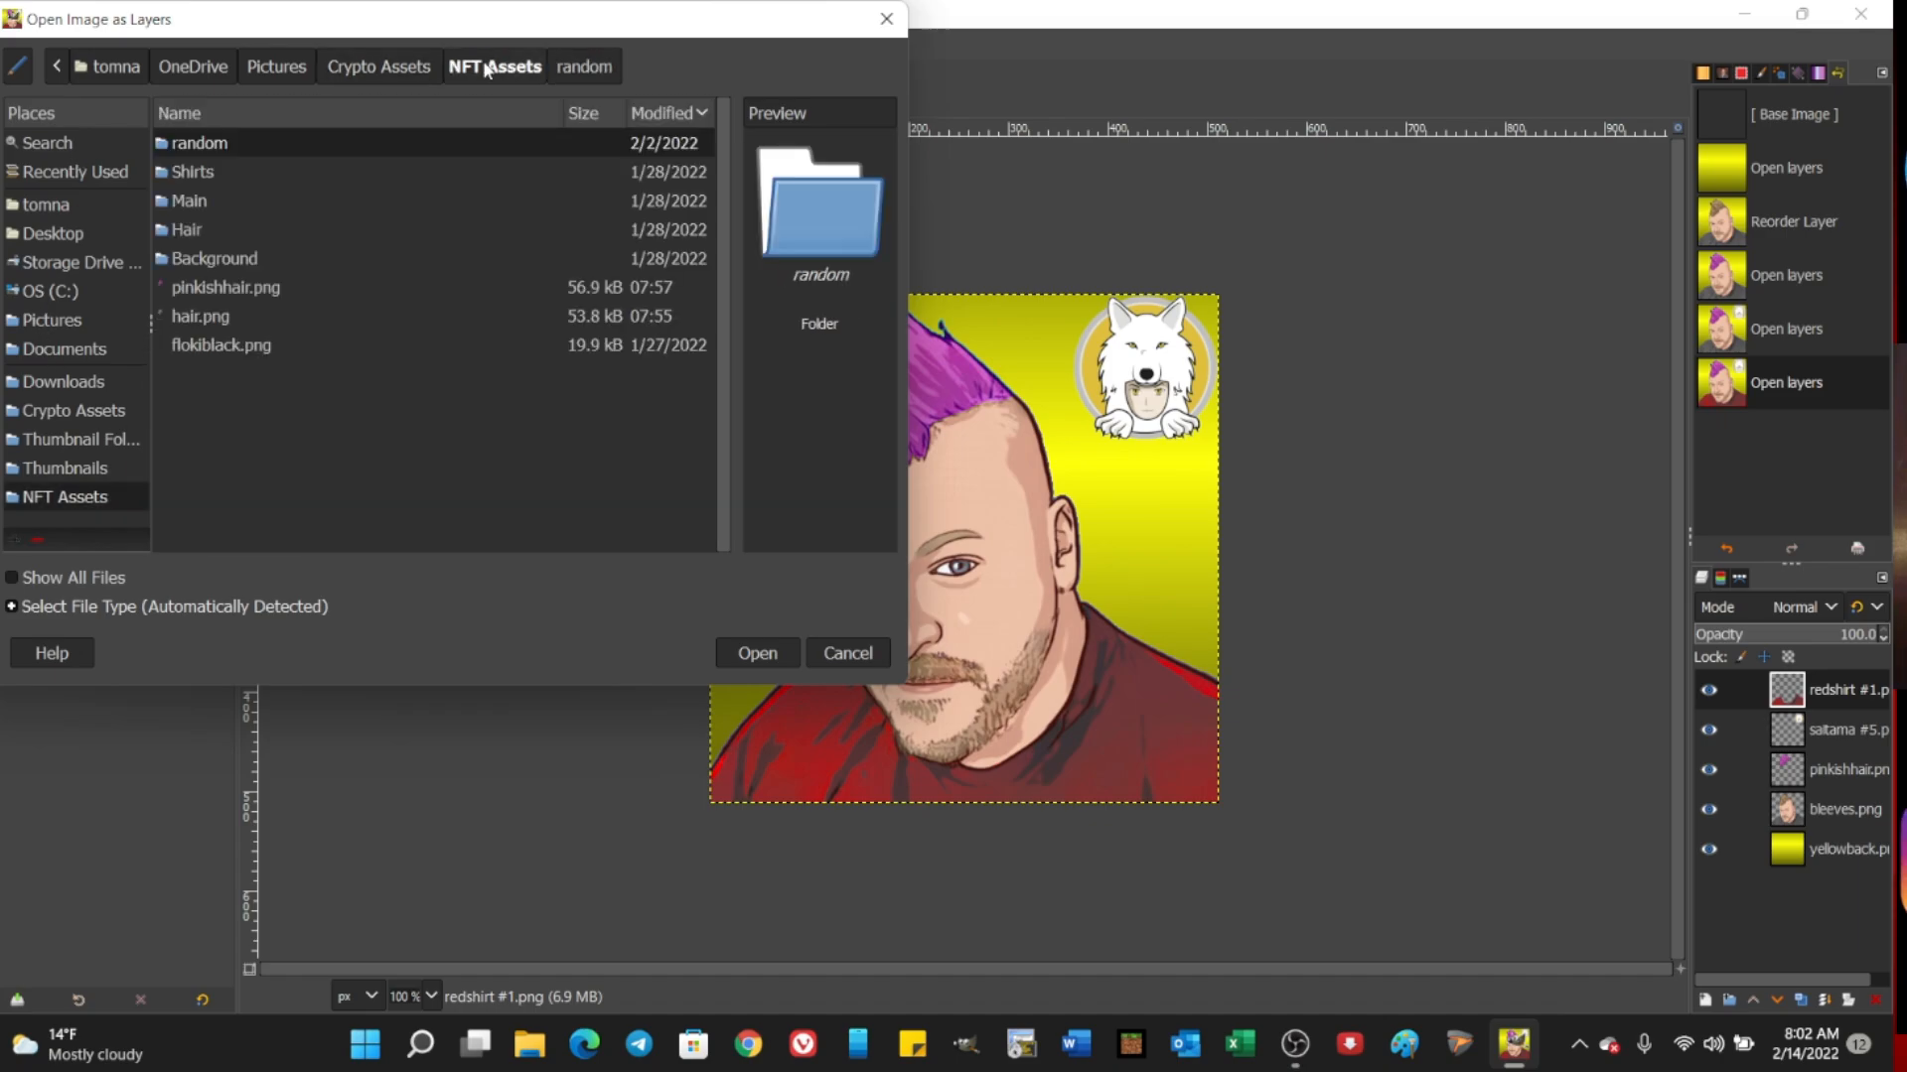
pyautogui.click(387, 66)
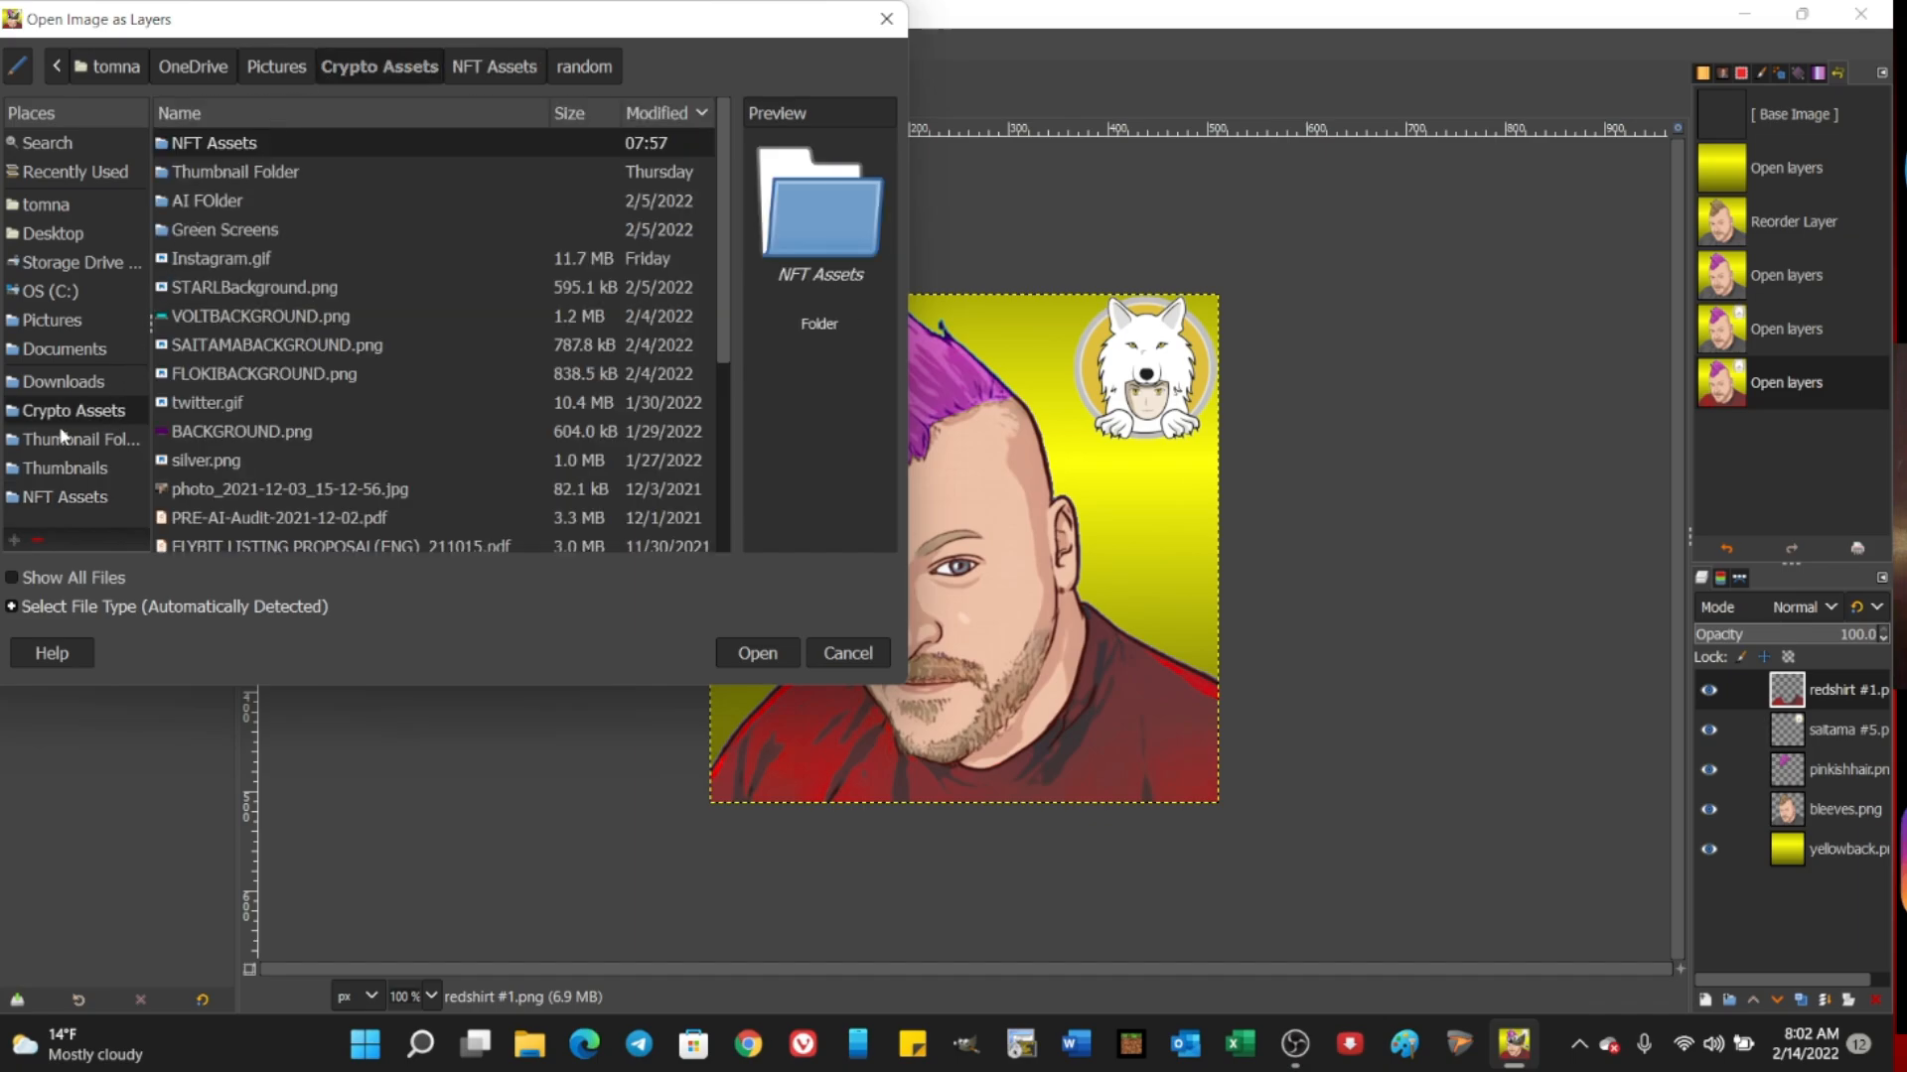
pyautogui.click(839, 652)
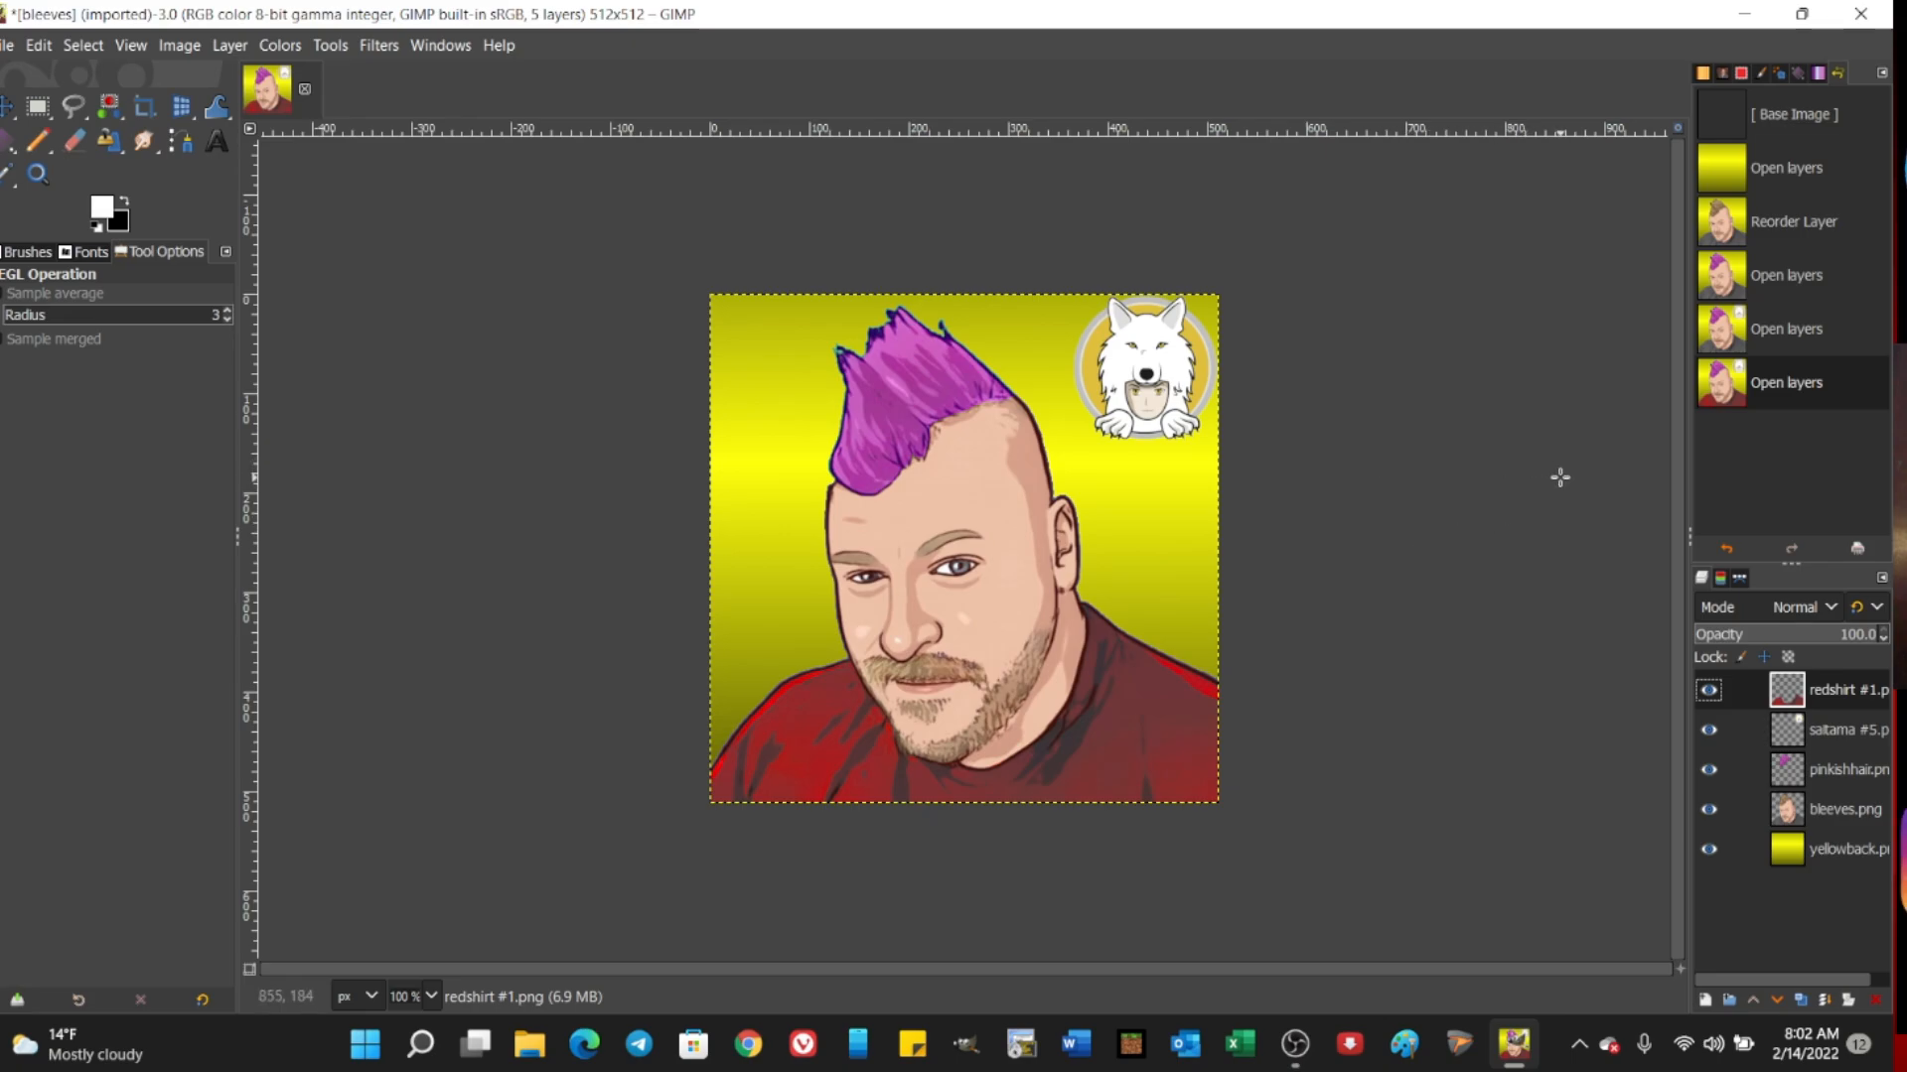
# Step: Add russiahat.png from the Thumbnail Folder as a new layer above the shirt
pyautogui.click(7, 44)
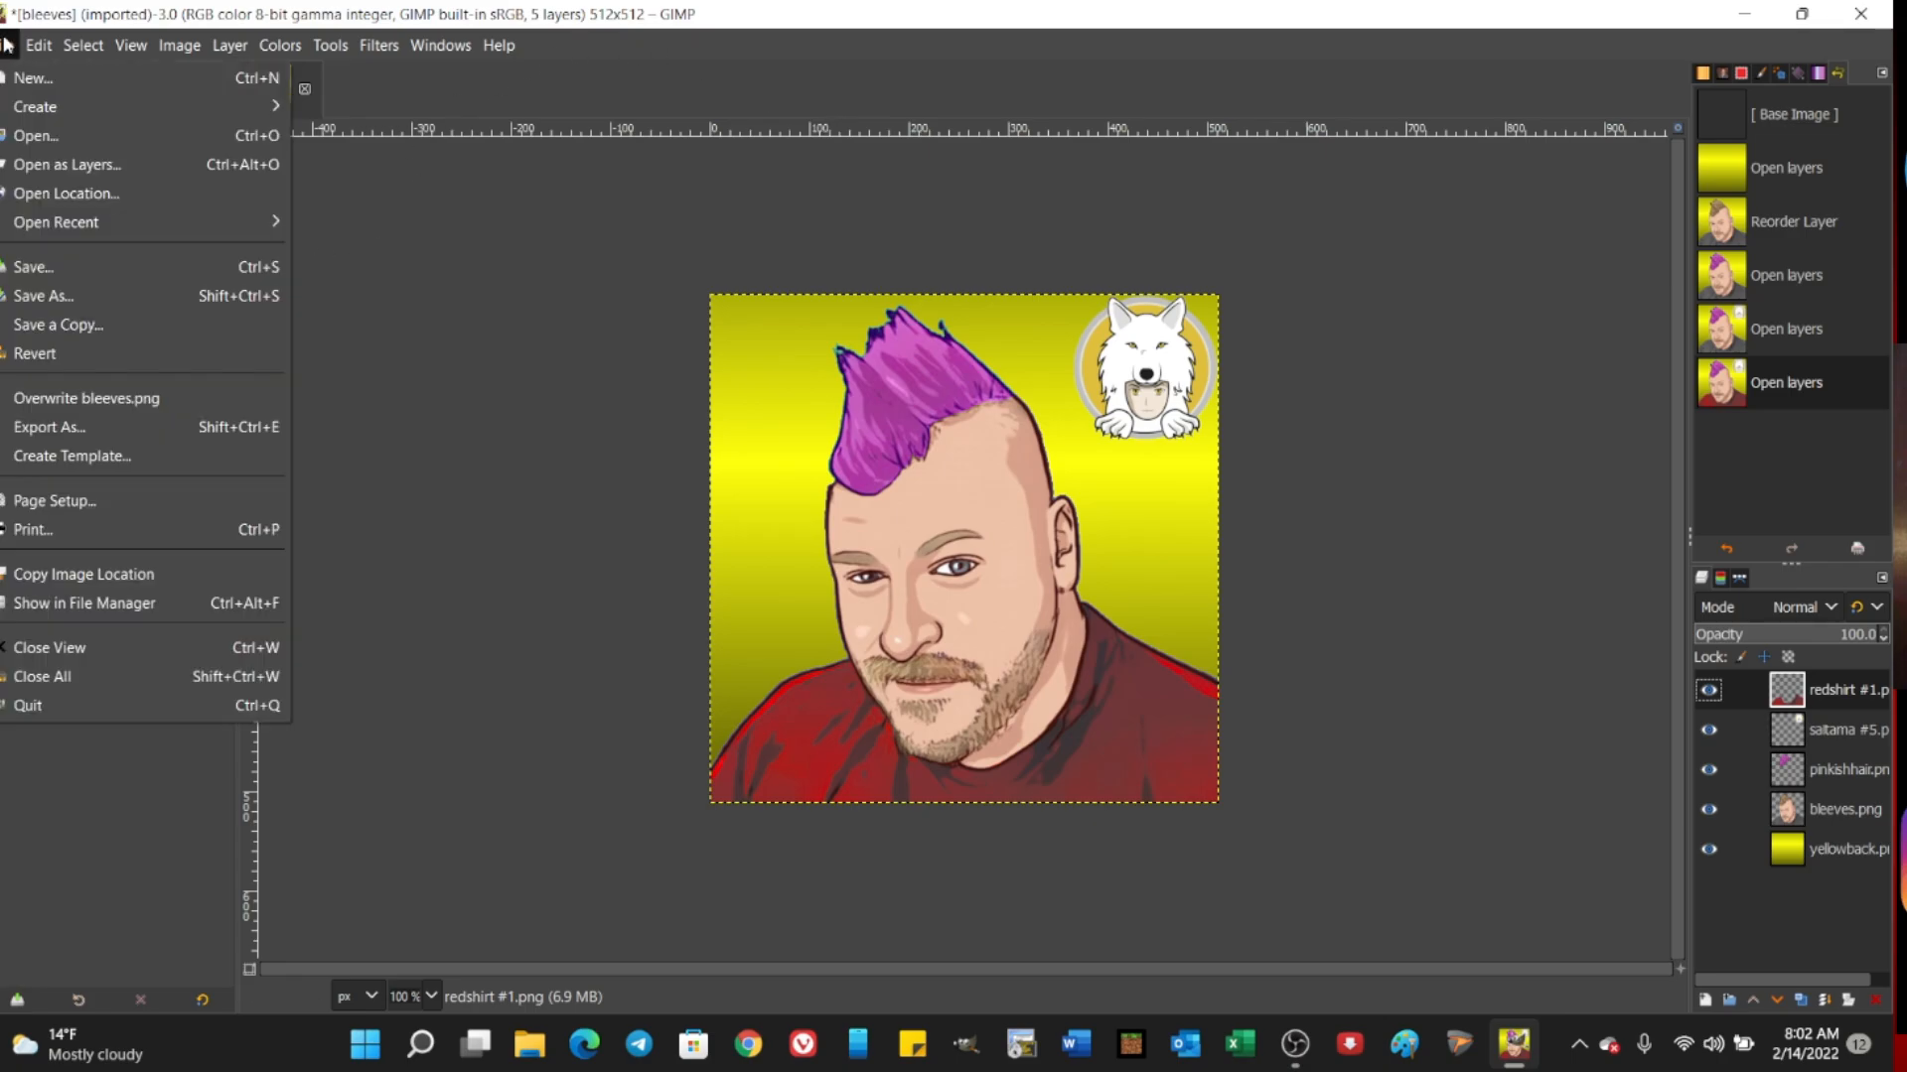
pyautogui.click(34, 162)
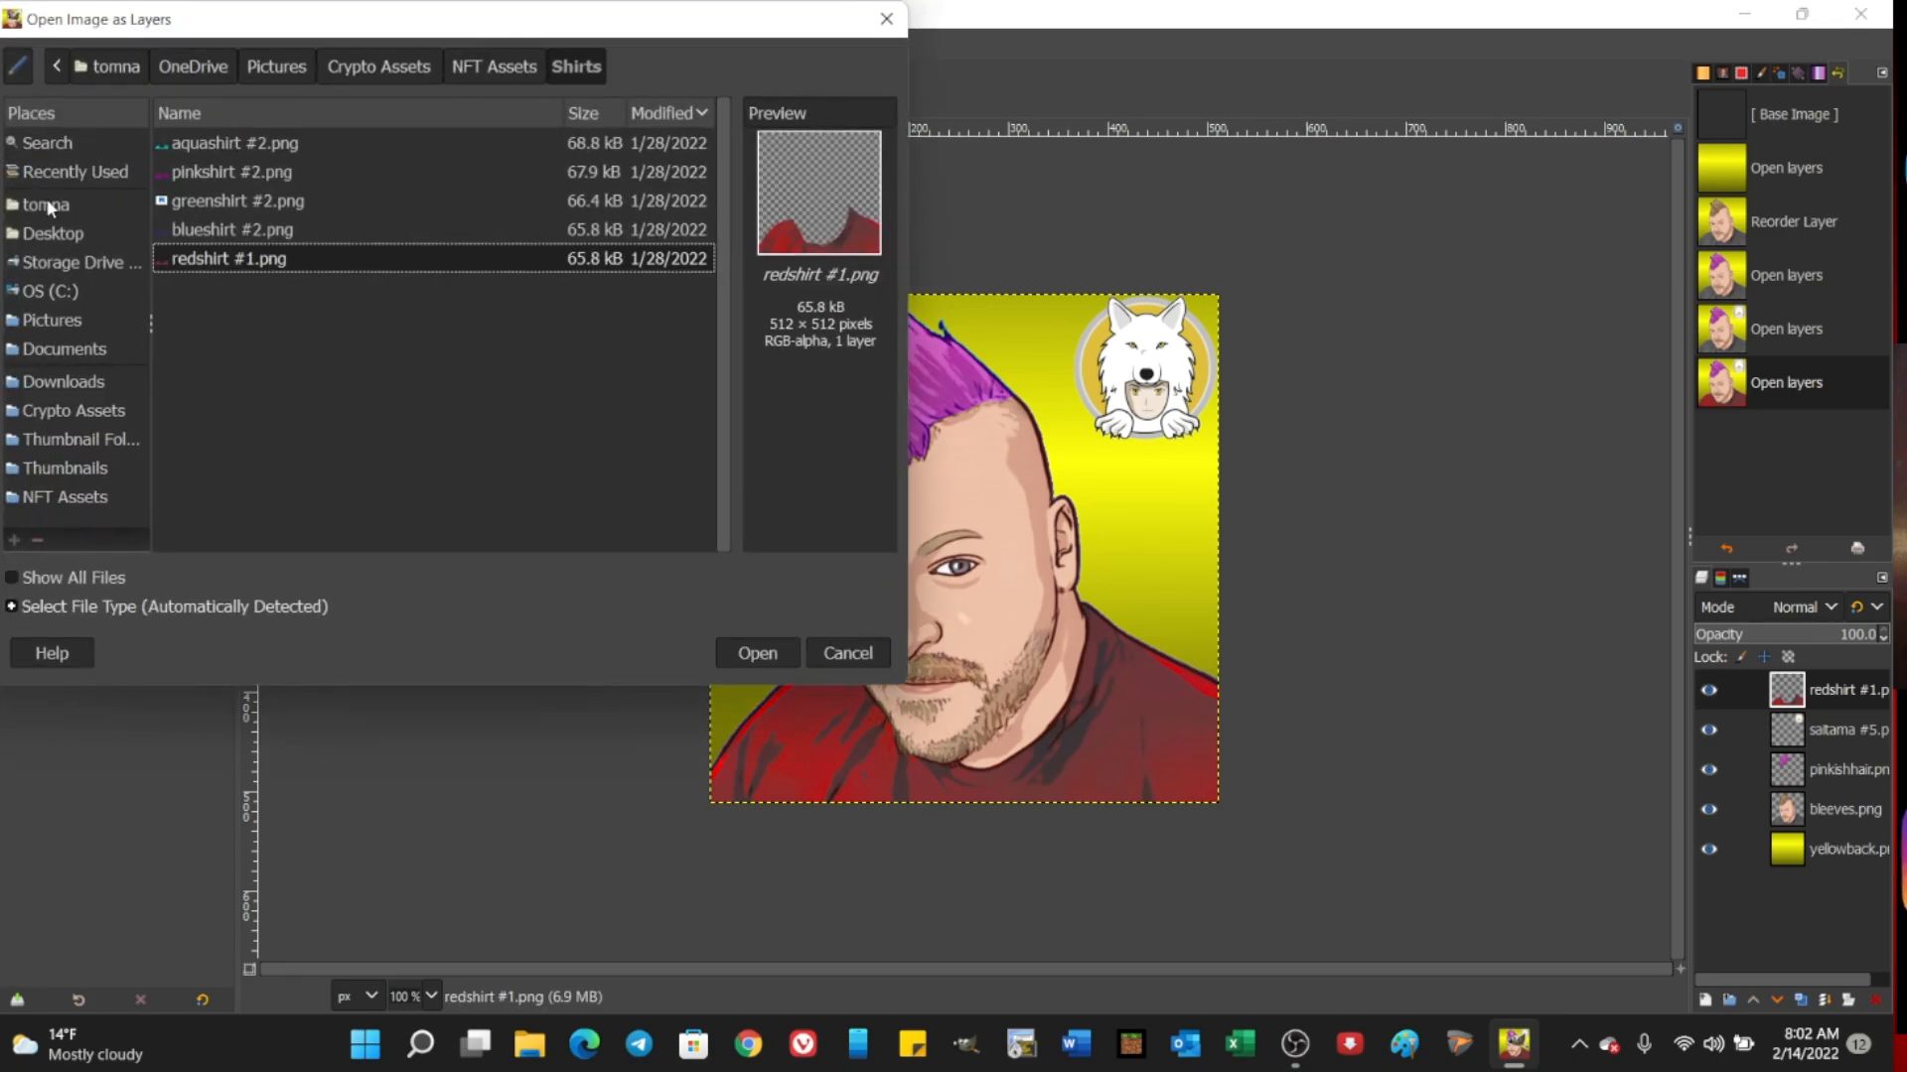
pyautogui.click(62, 447)
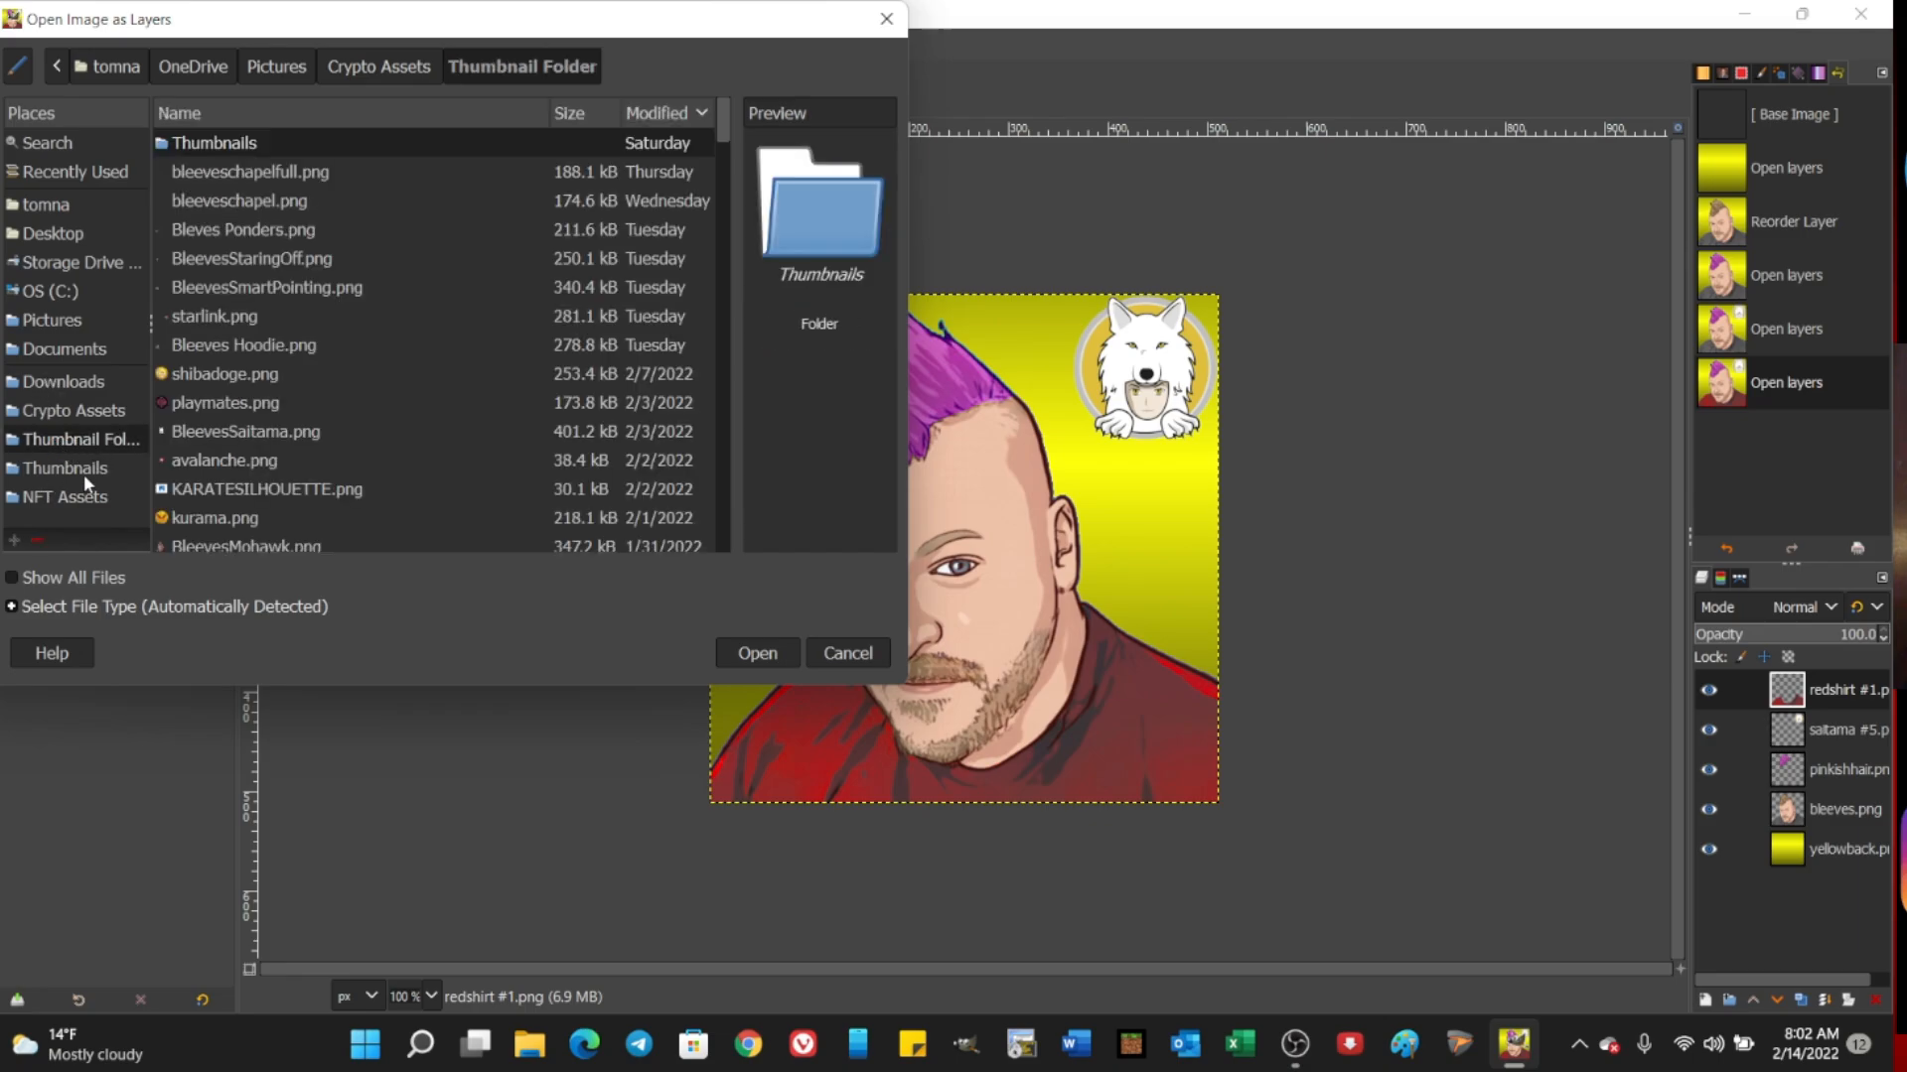
pyautogui.scroll(-4, 389, 381)
pyautogui.scroll(-2, 390, 374)
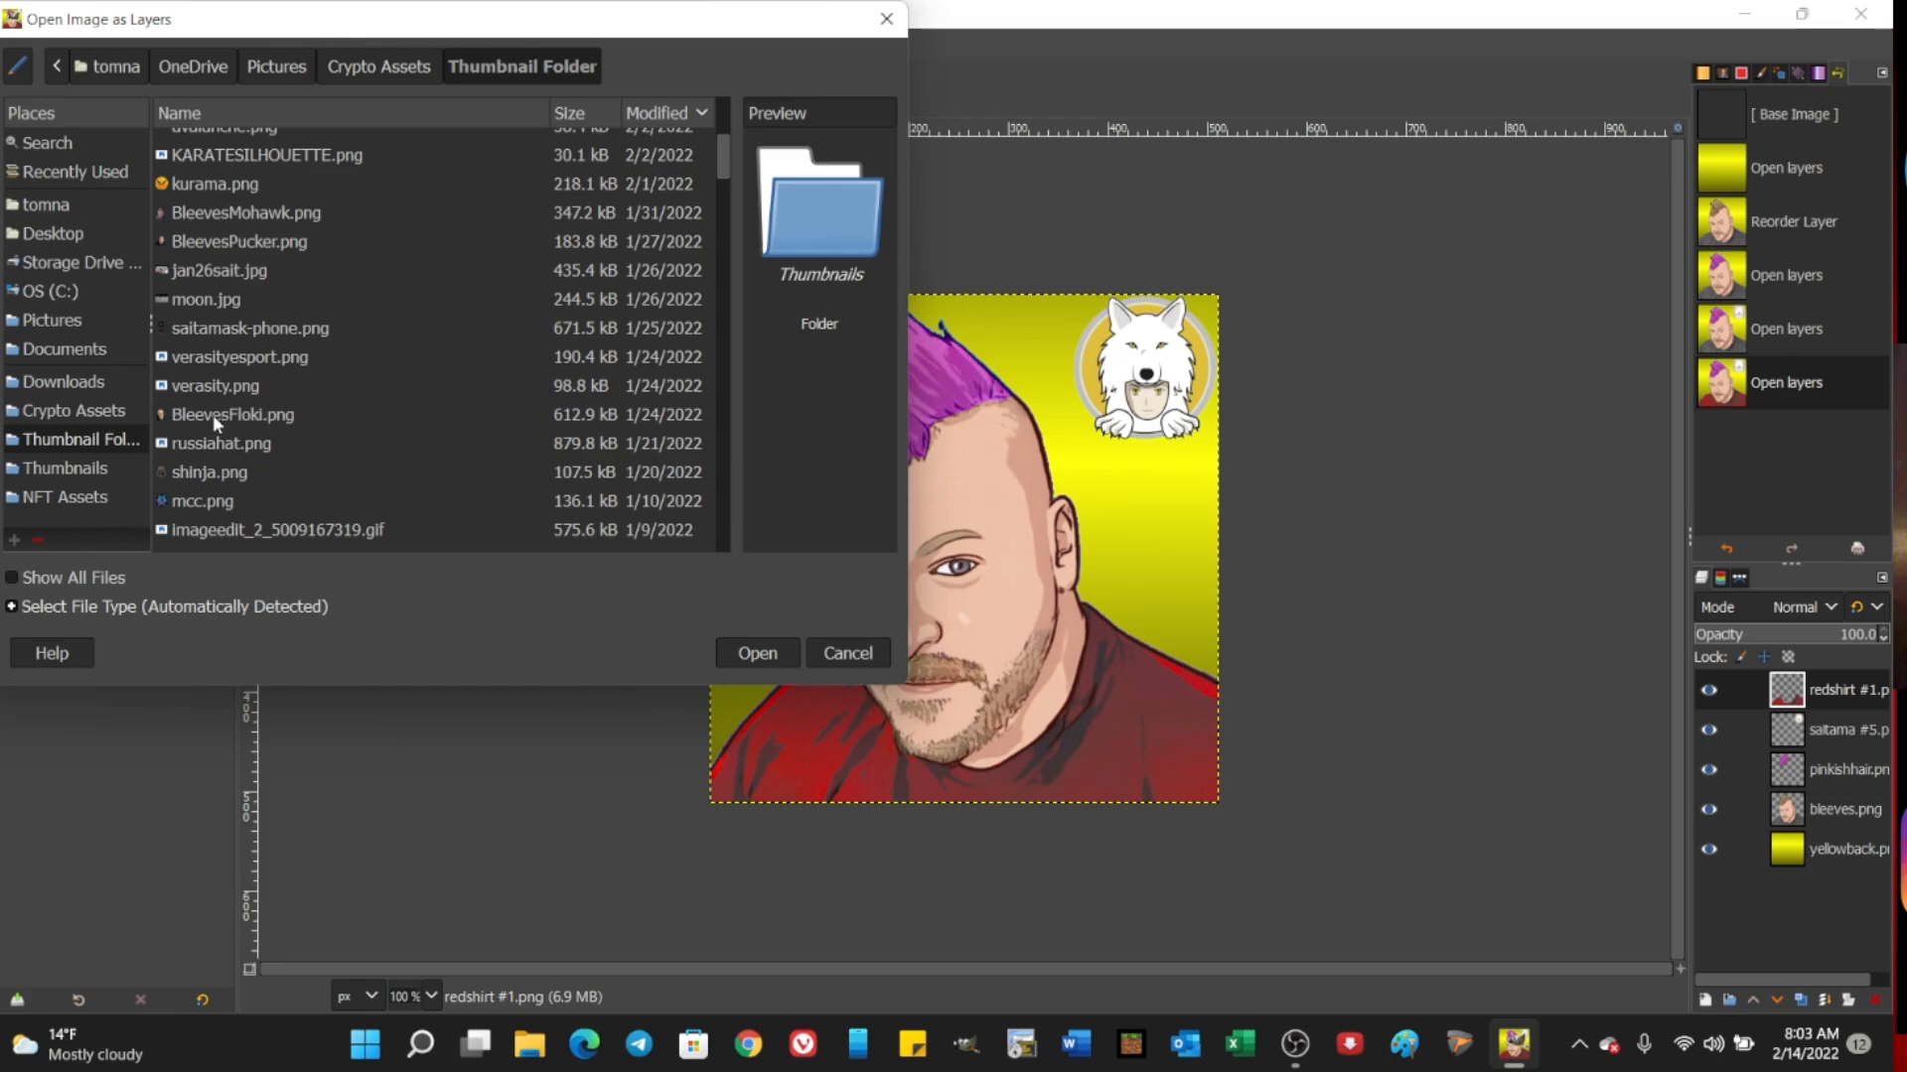
pyautogui.click(198, 443)
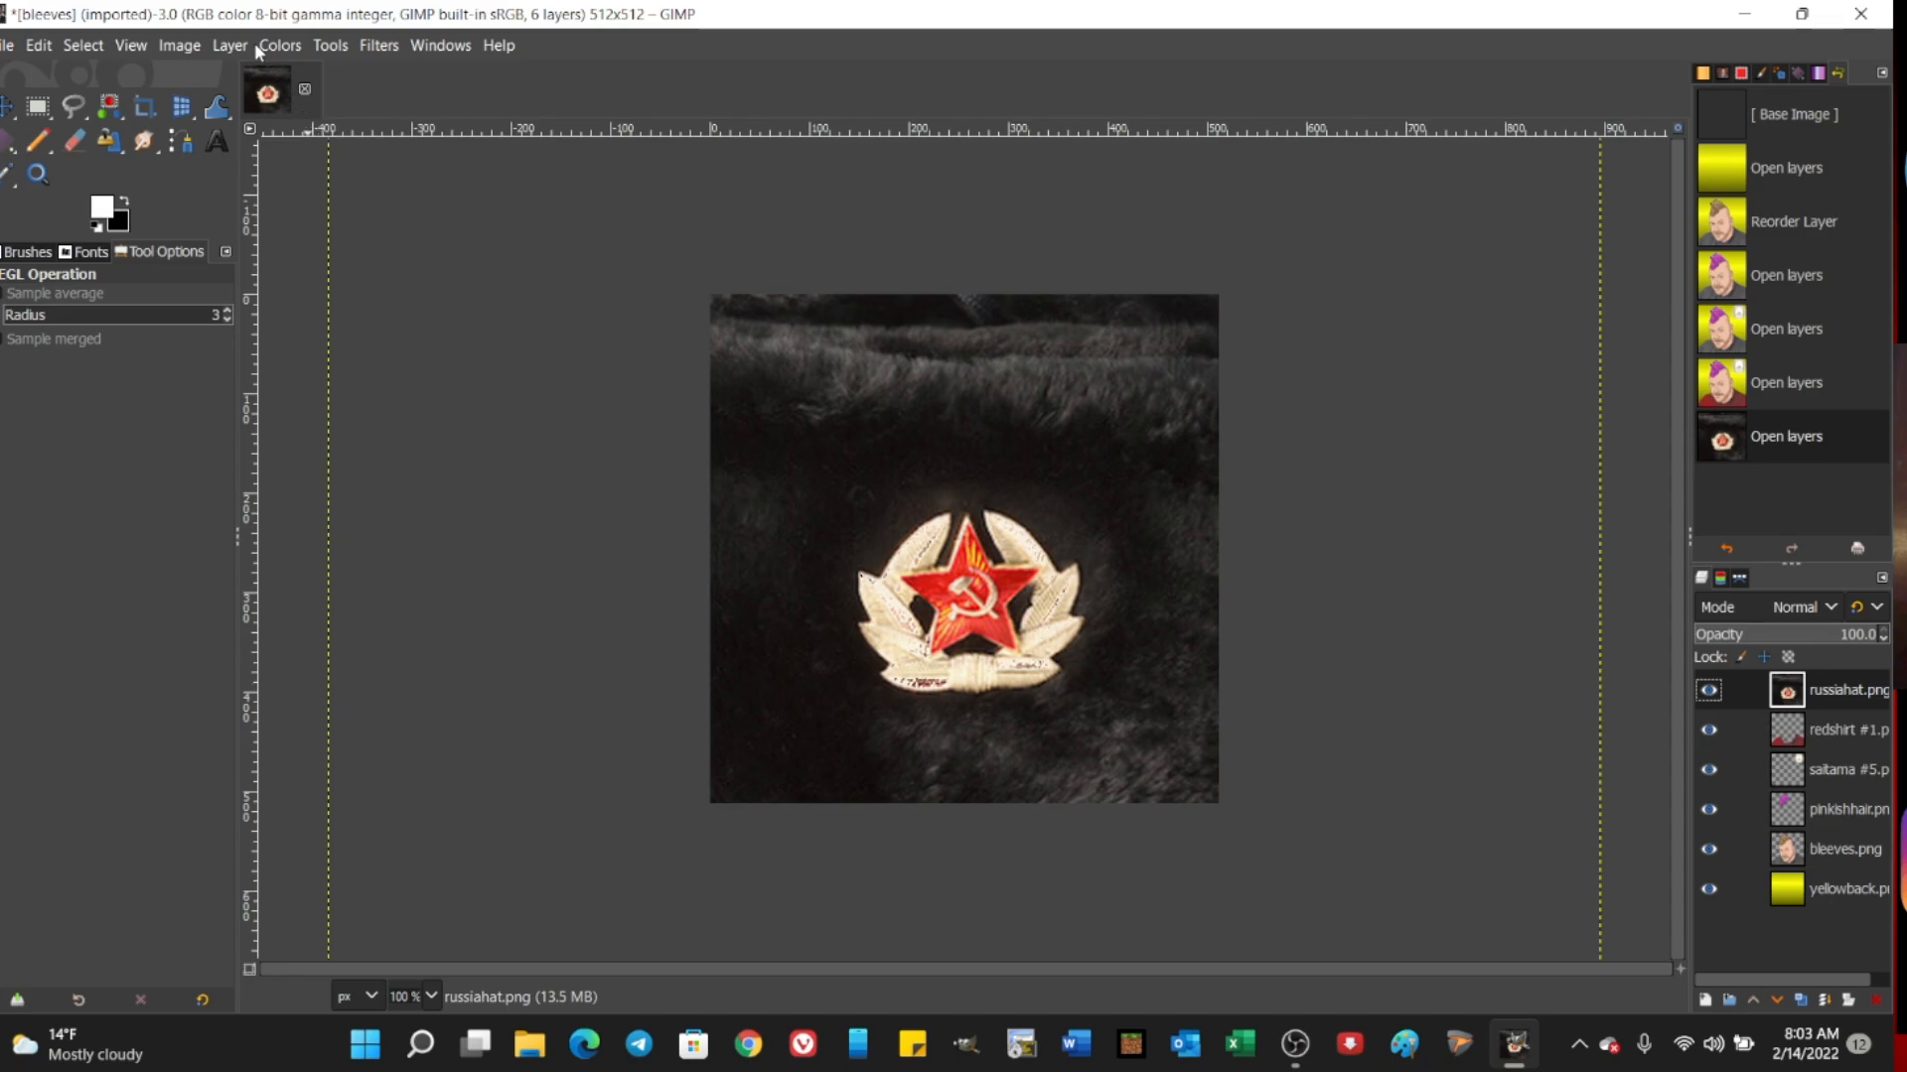
# Step: Scale the russiahat.png layer down to 344 x 344 pixels over the portrait's face
pyautogui.click(331, 44)
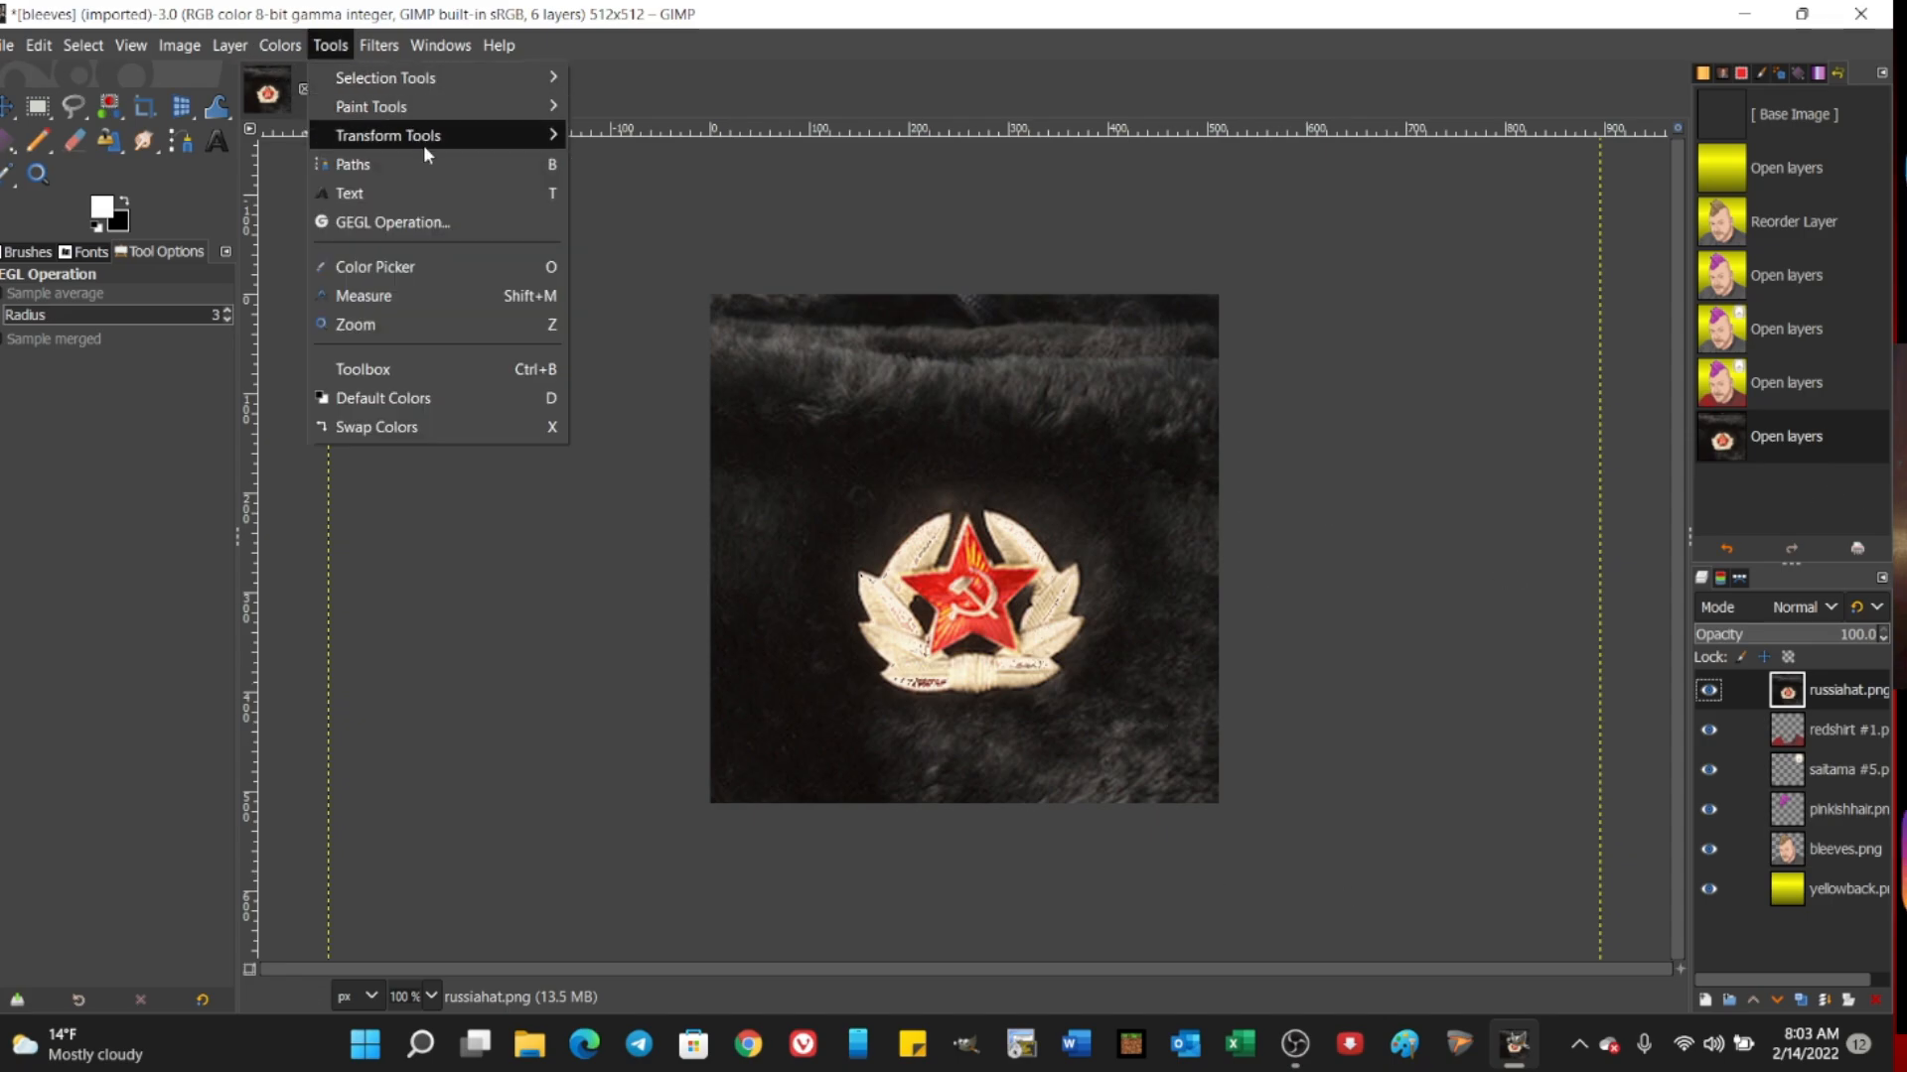
pyautogui.moveTo(423, 145)
pyautogui.click(611, 250)
pyautogui.click(489, 260)
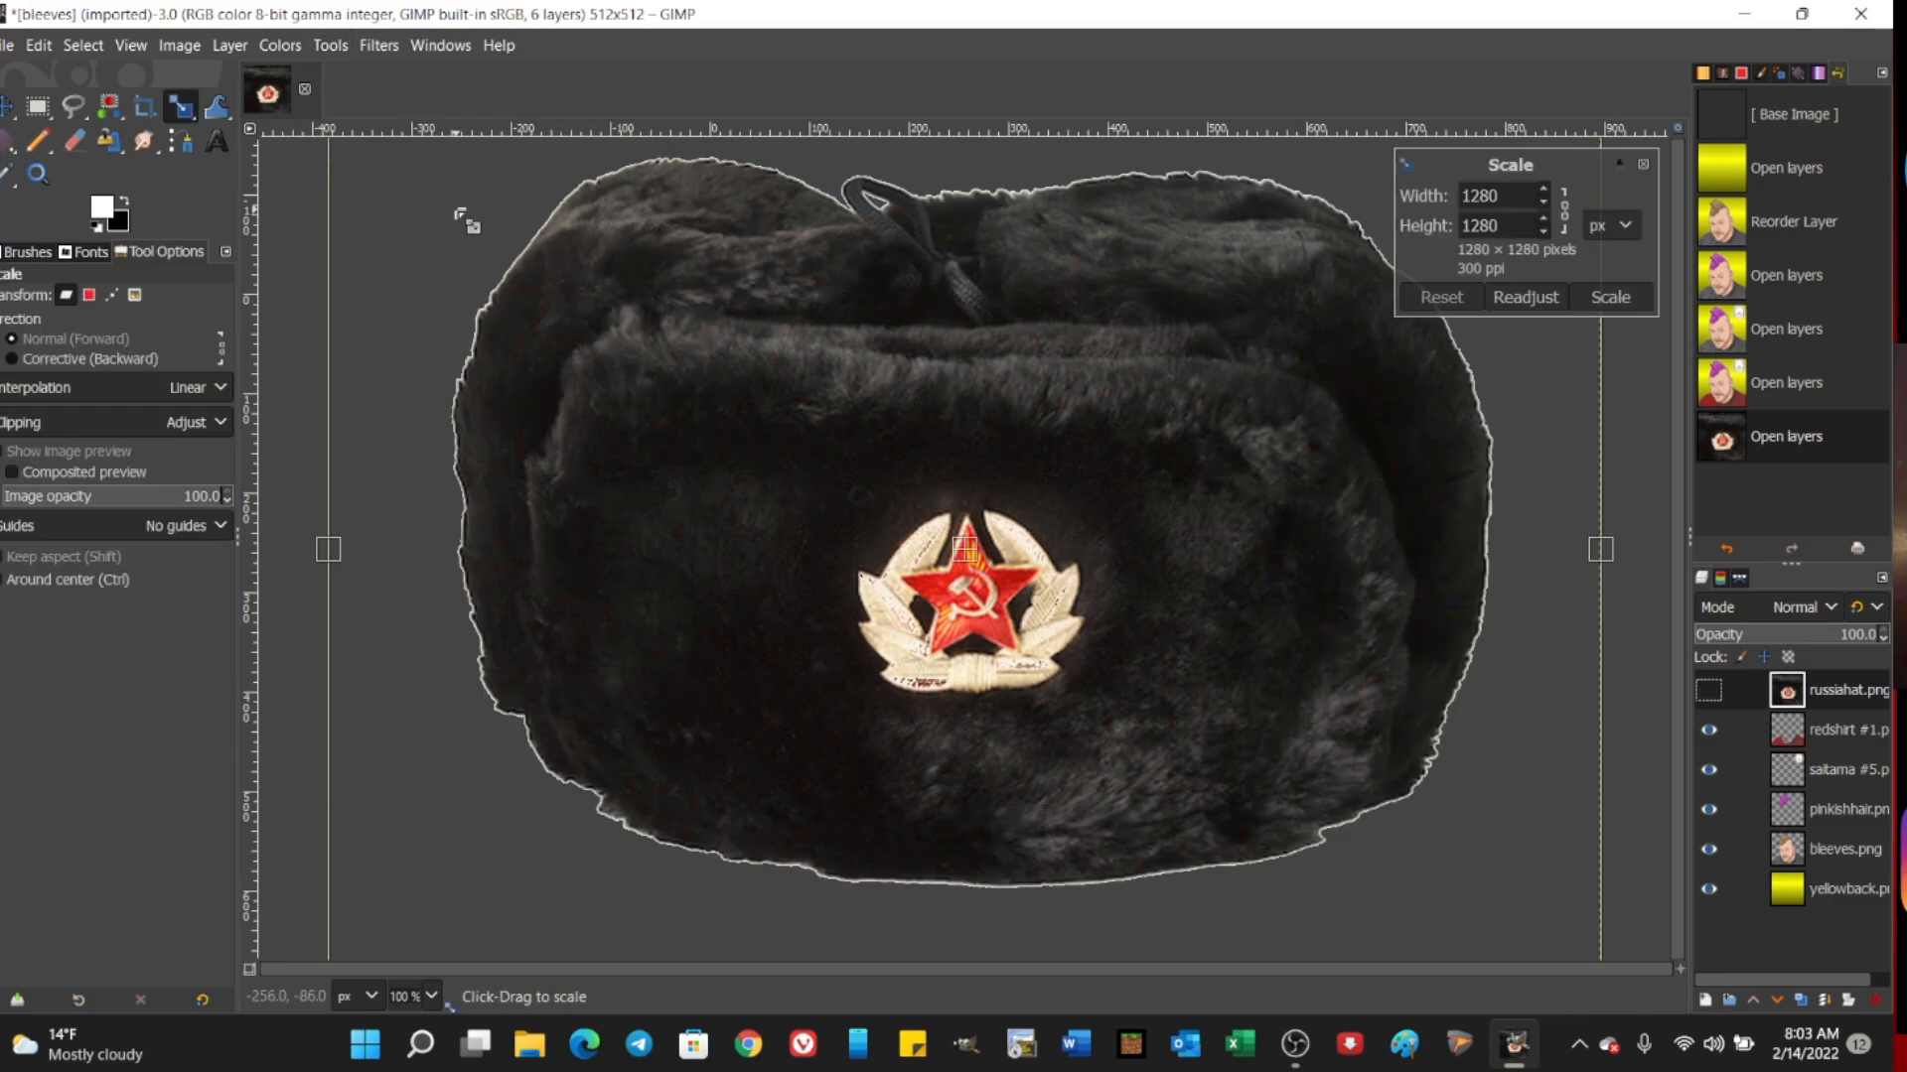
pyautogui.moveTo(489, 261); pyautogui.dragTo(908, 678)
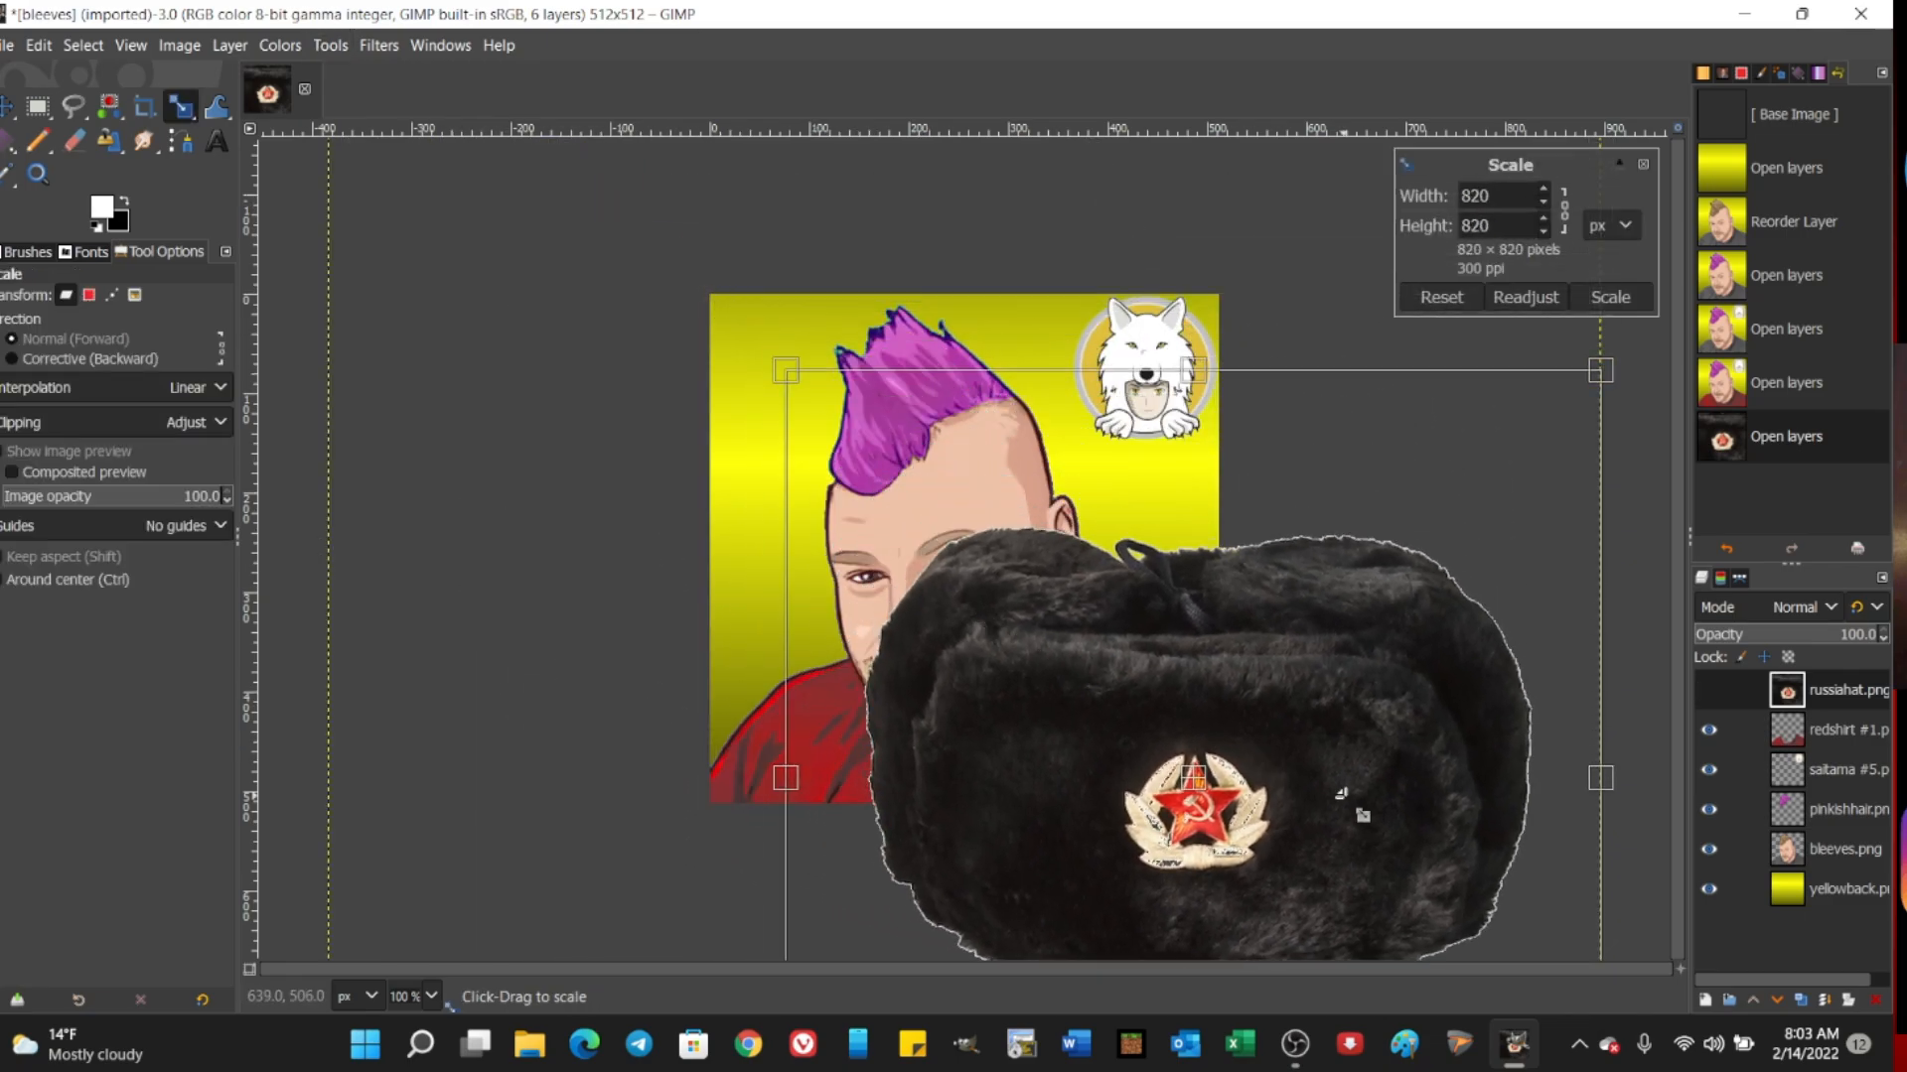
pyautogui.moveTo(1520, 889); pyautogui.dragTo(972, 497)
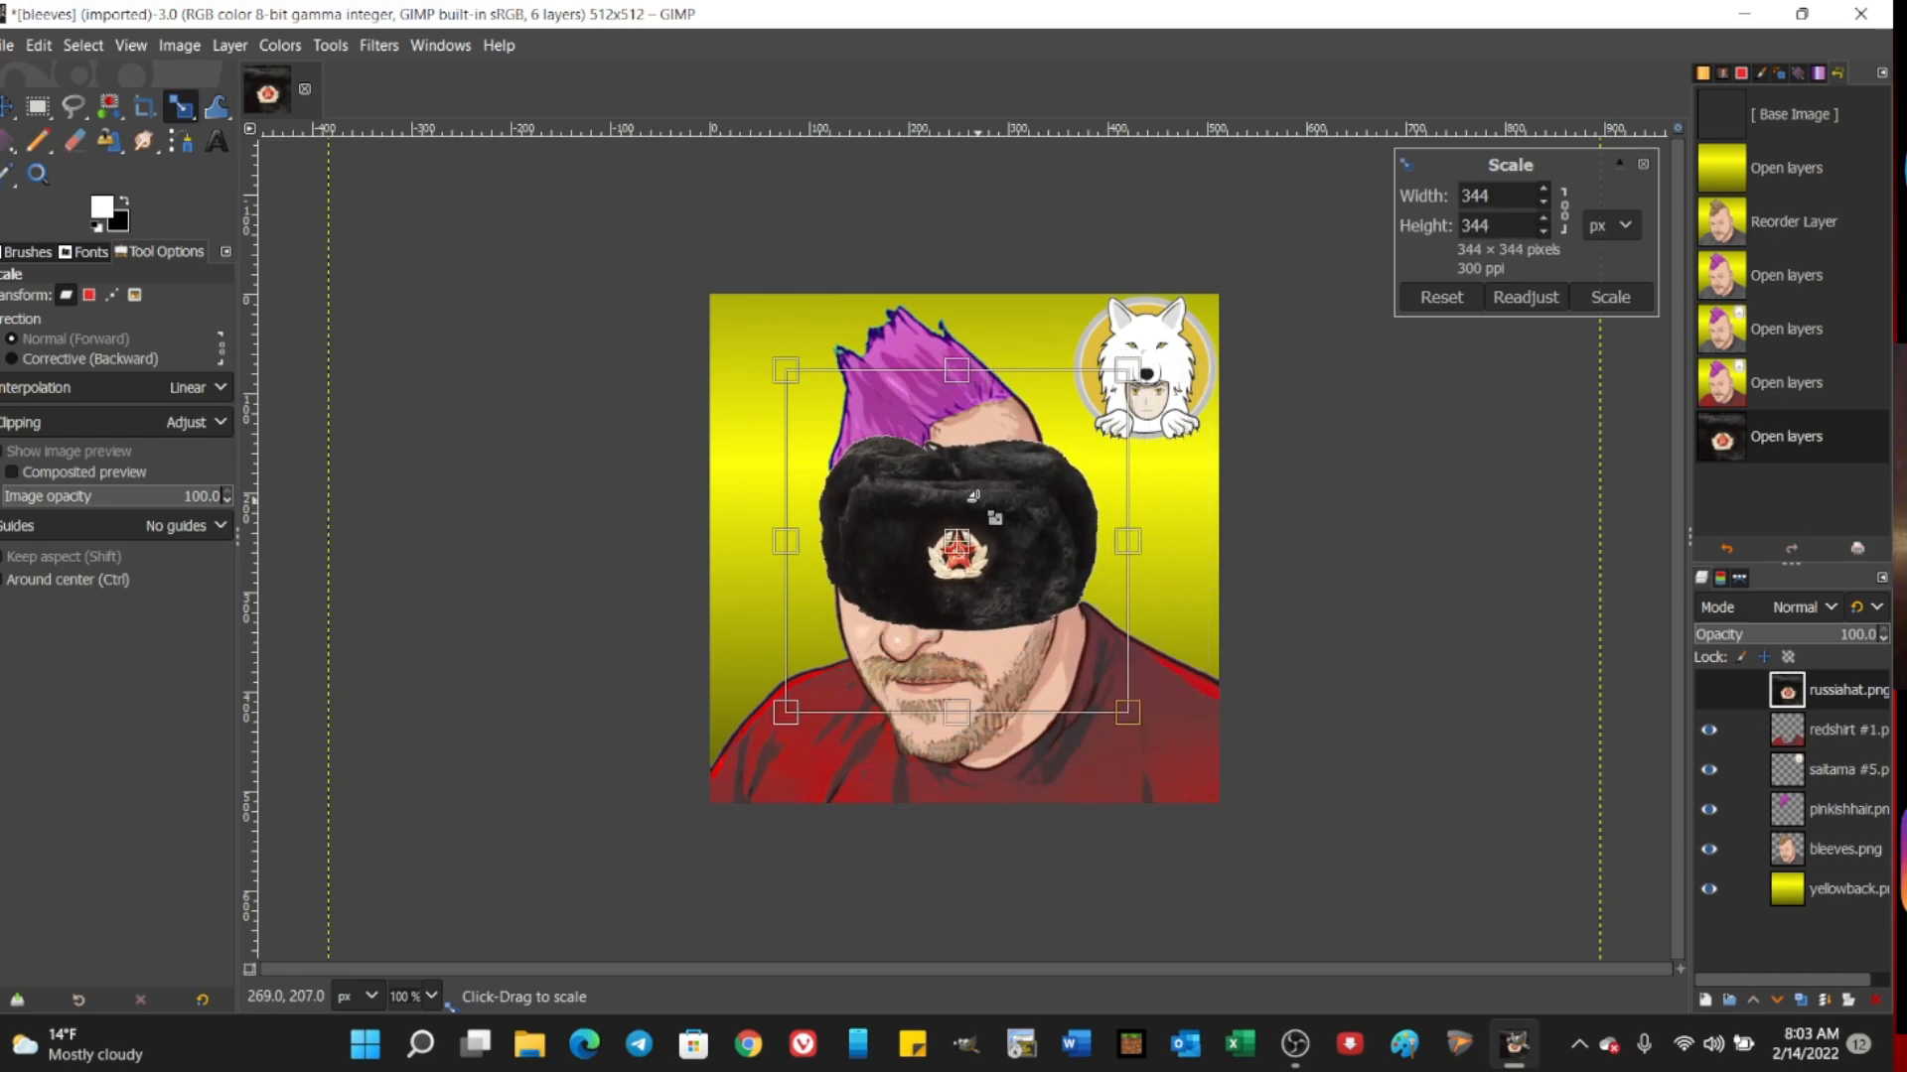
pyautogui.click(1610, 297)
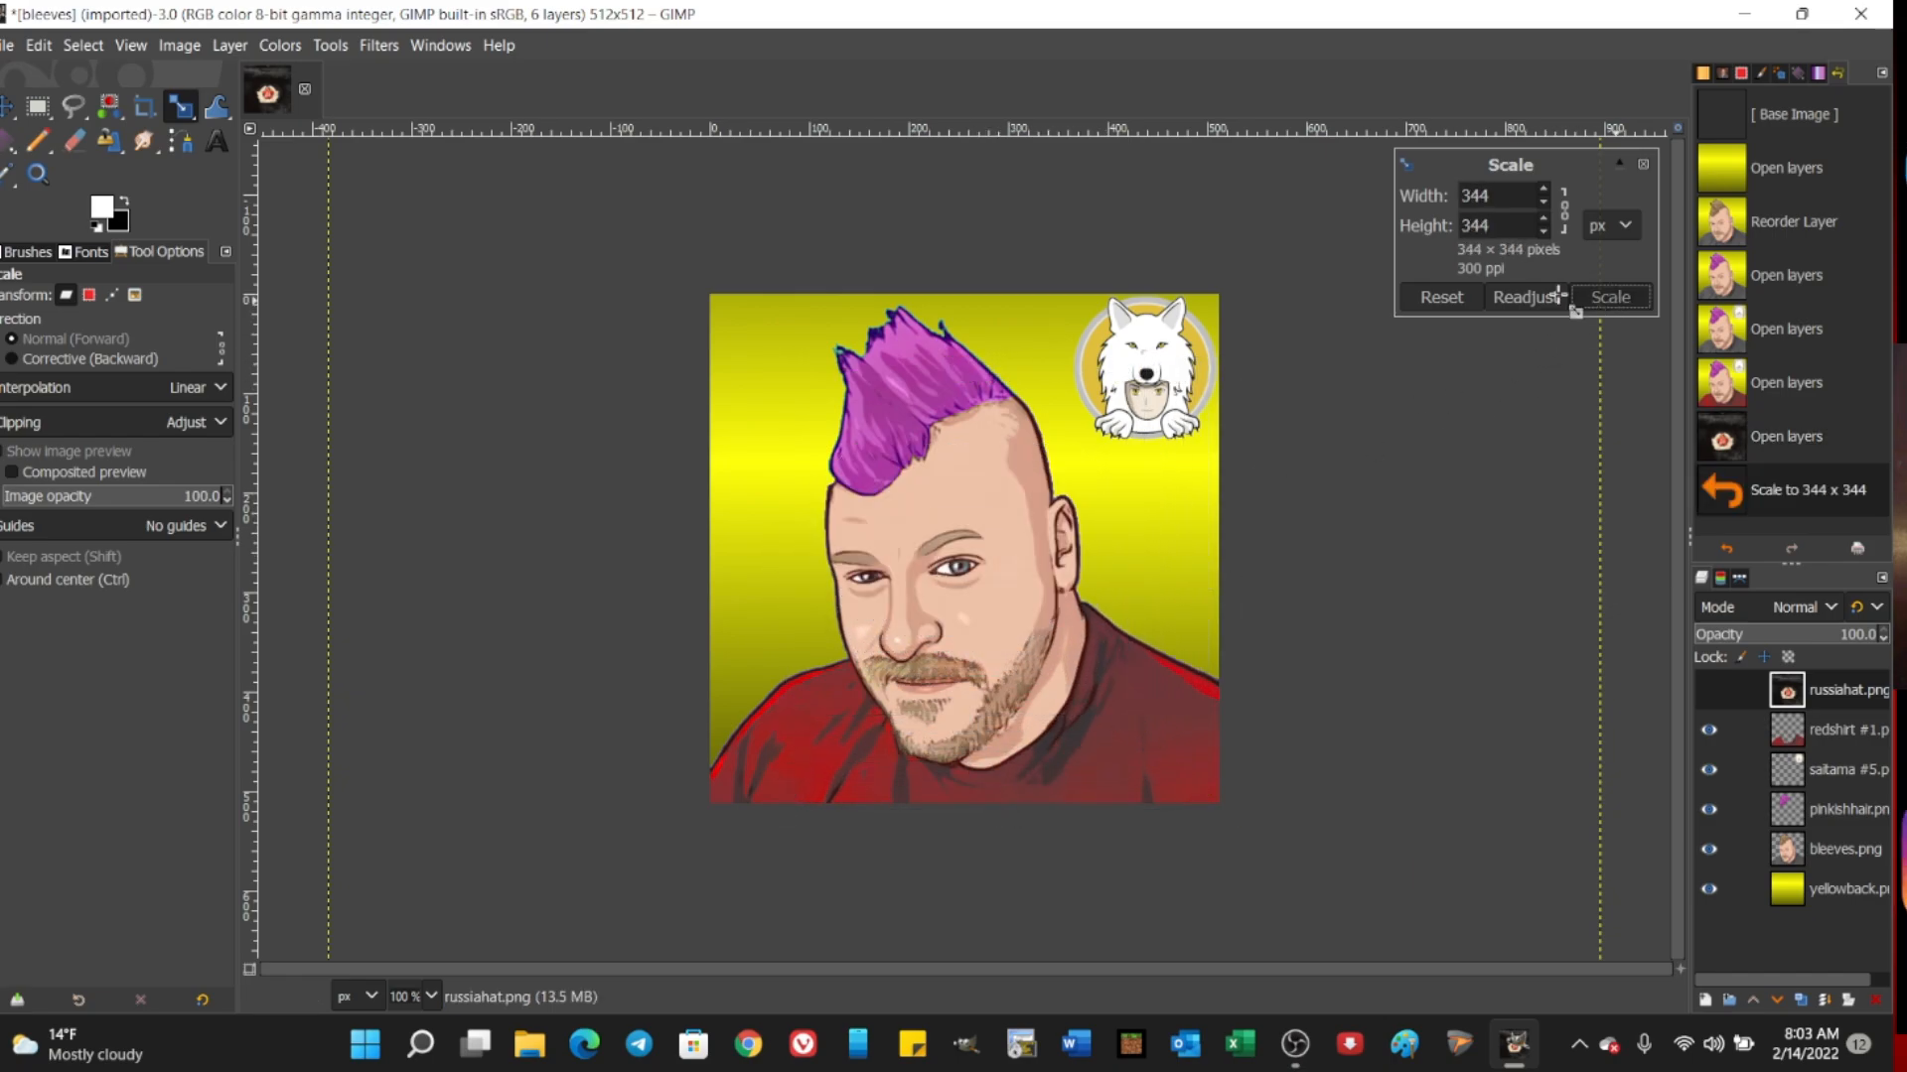
# Step: Rotate the fur hat layer by about -12.7° to match the tilt of the head
pyautogui.click(357, 45)
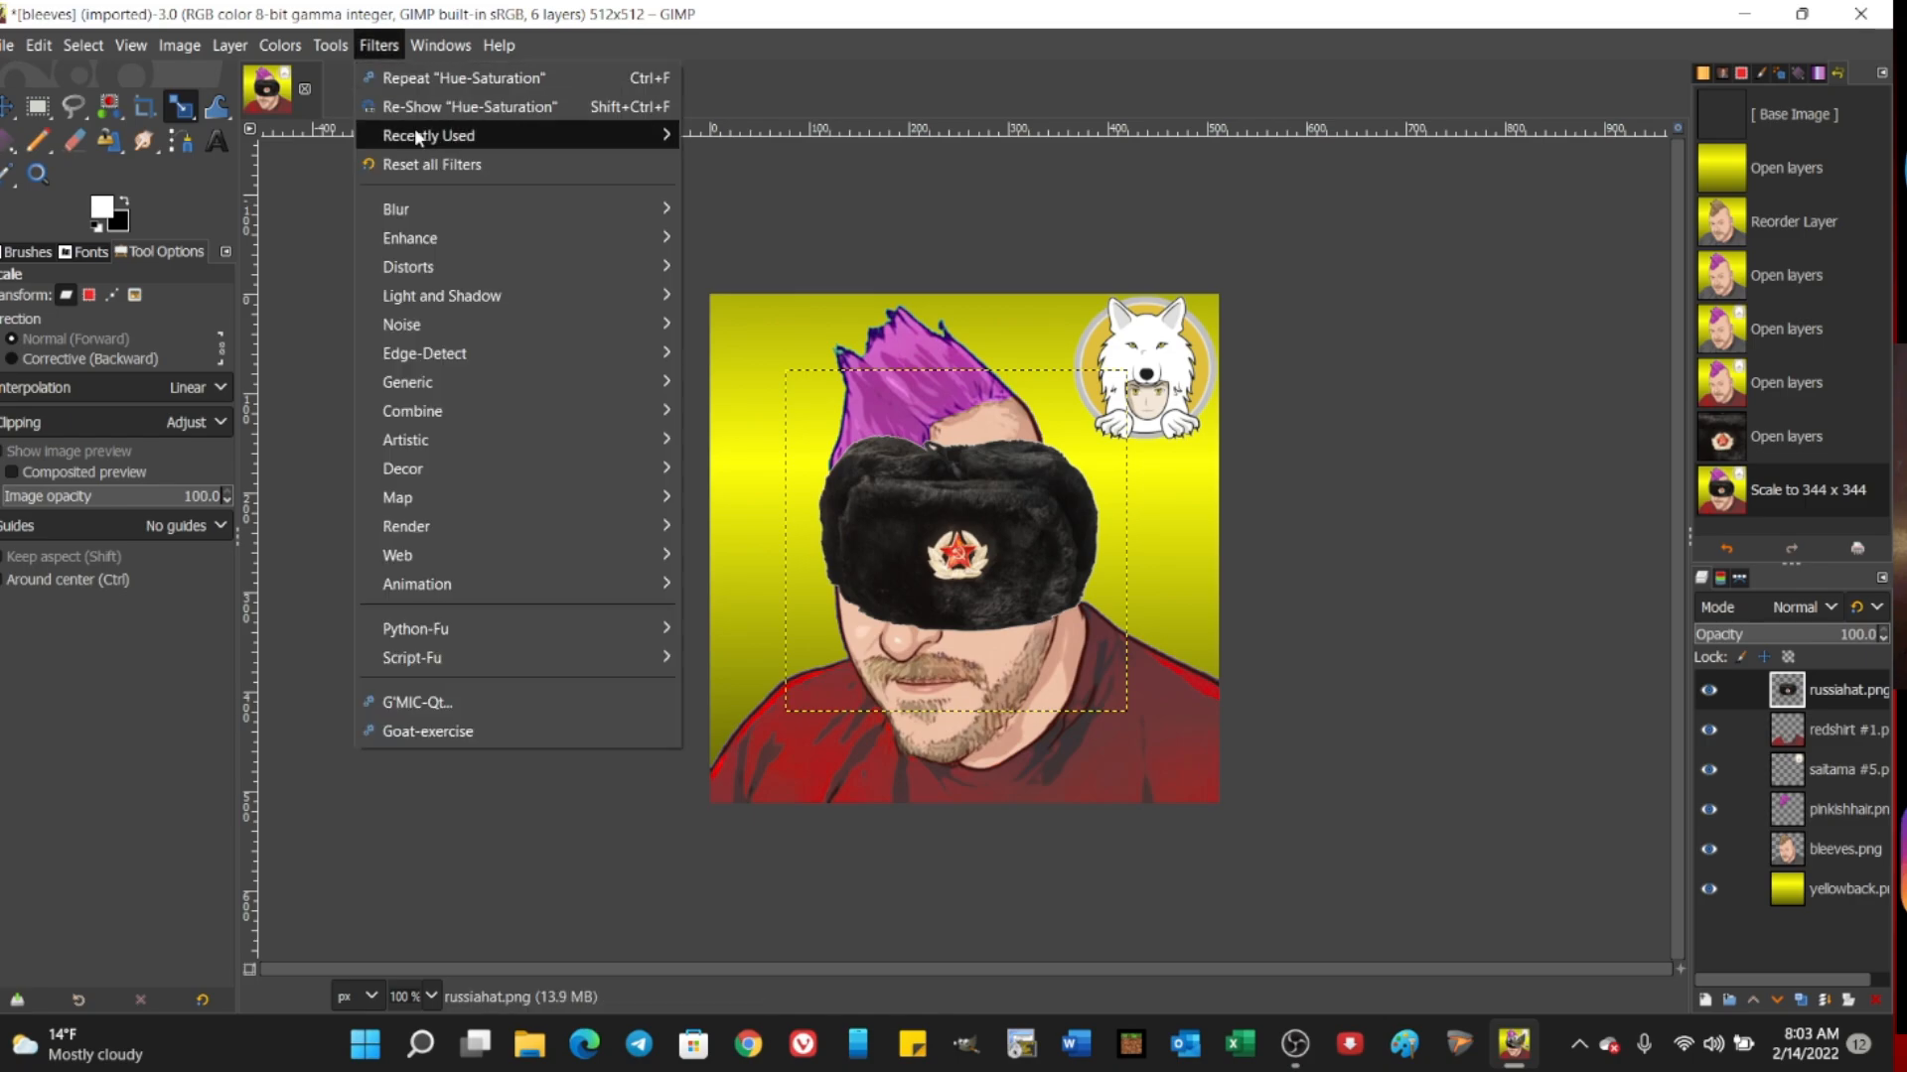
pyautogui.moveTo(331, 52)
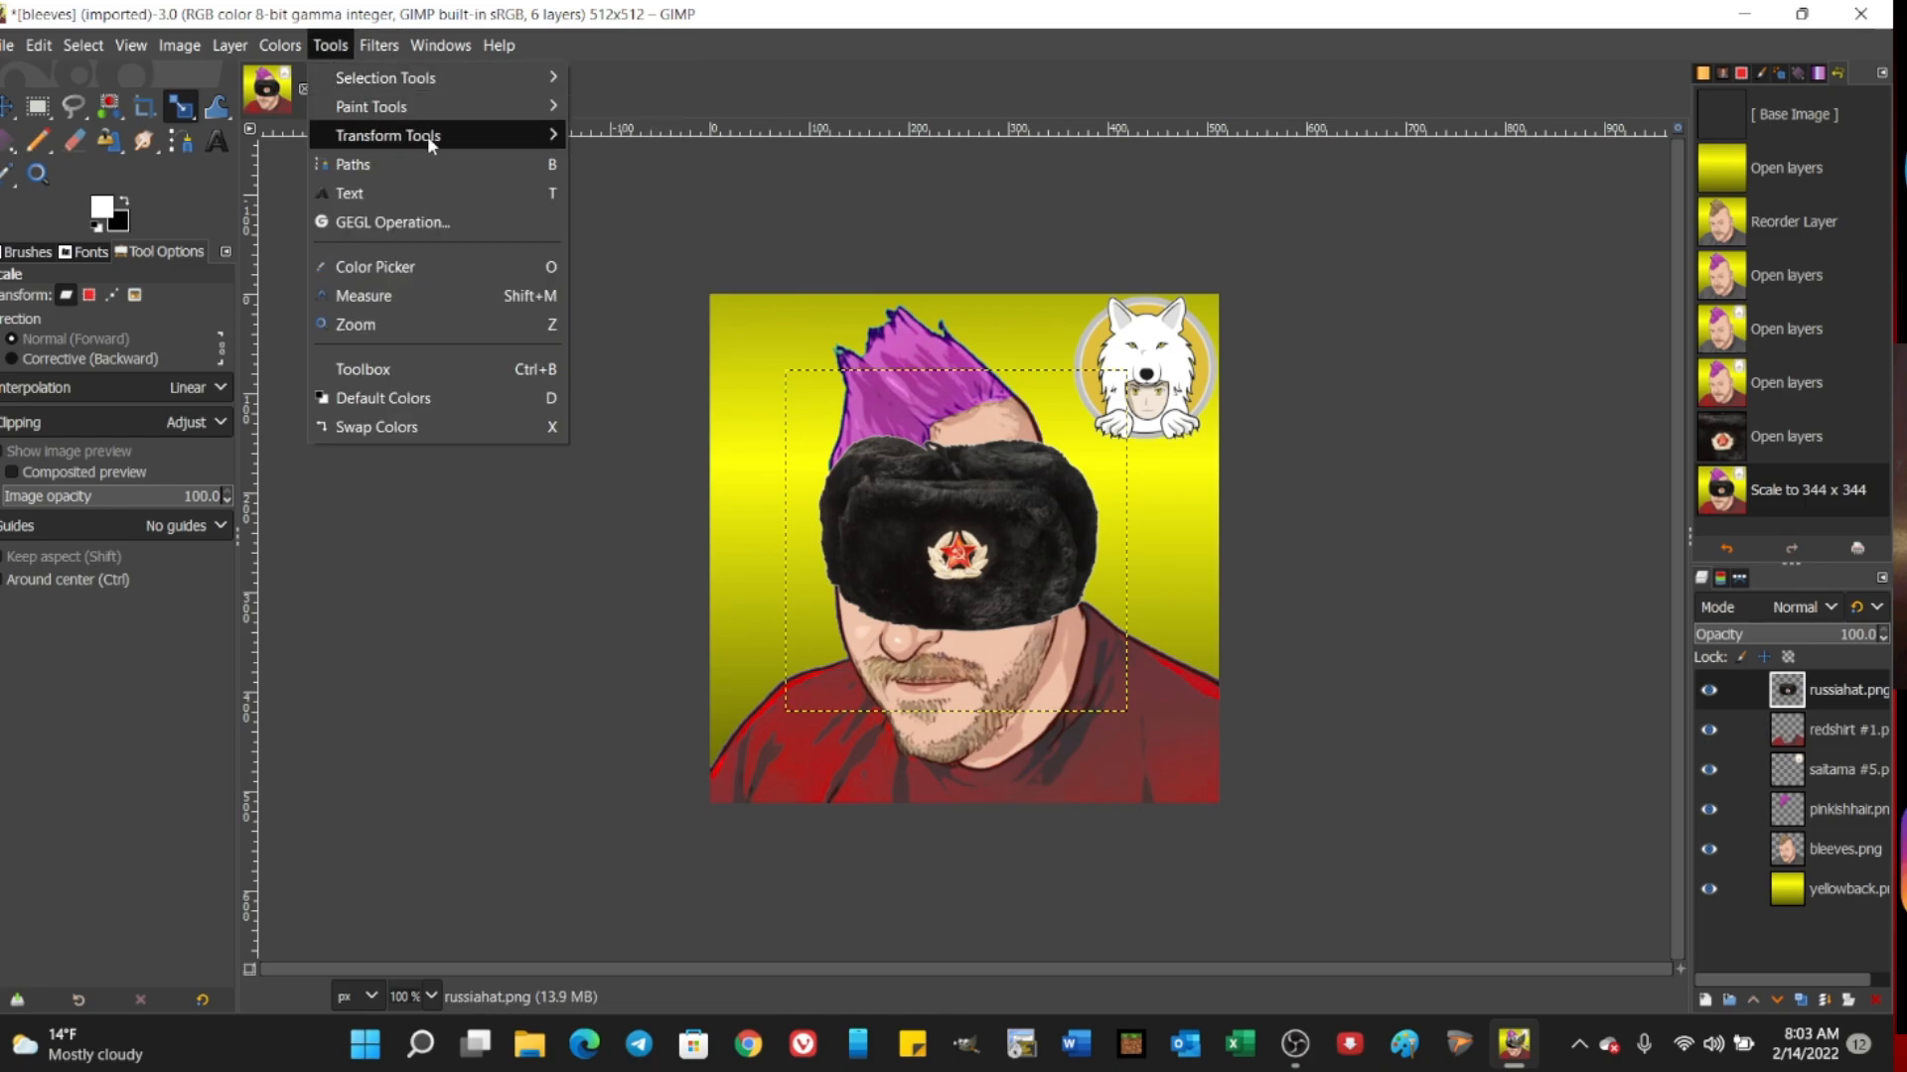
pyautogui.moveTo(554, 135)
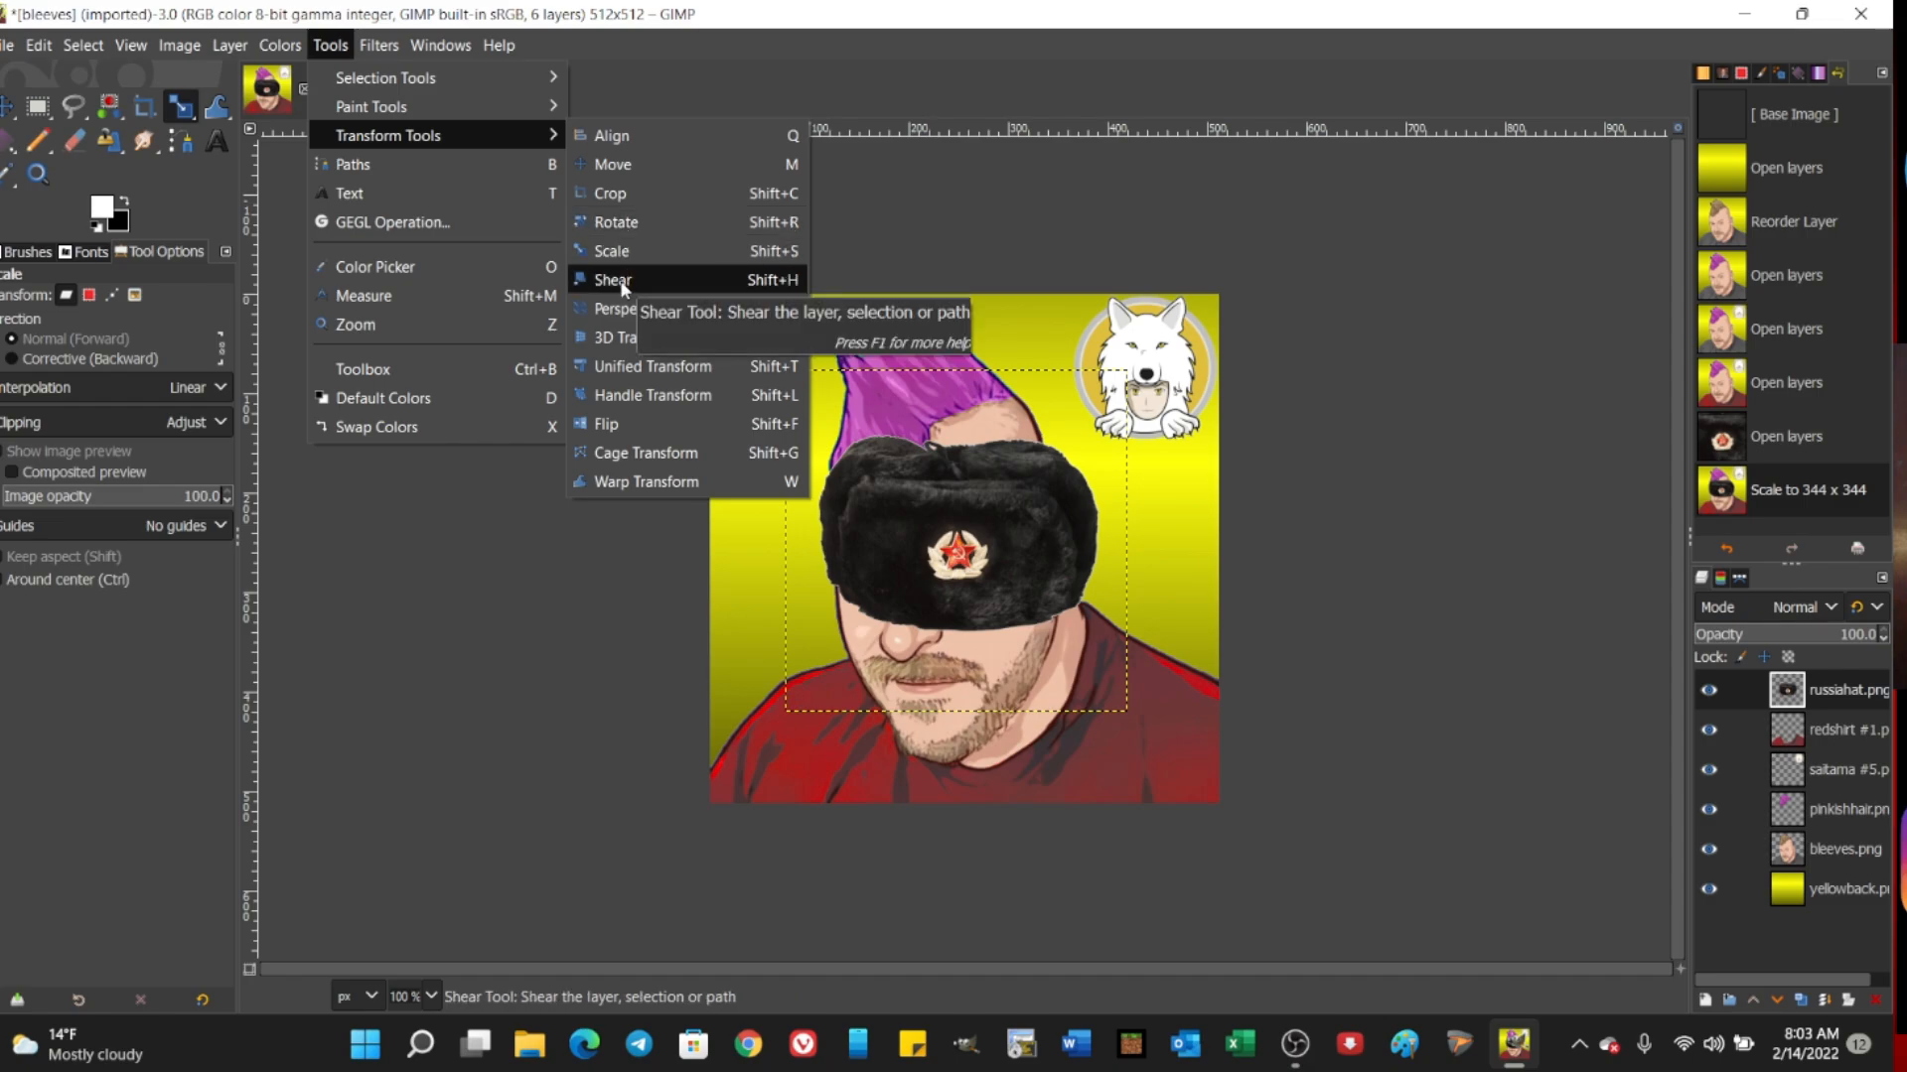
pyautogui.click(616, 222)
pyautogui.click(804, 409)
pyautogui.moveTo(781, 373); pyautogui.dragTo(709, 393)
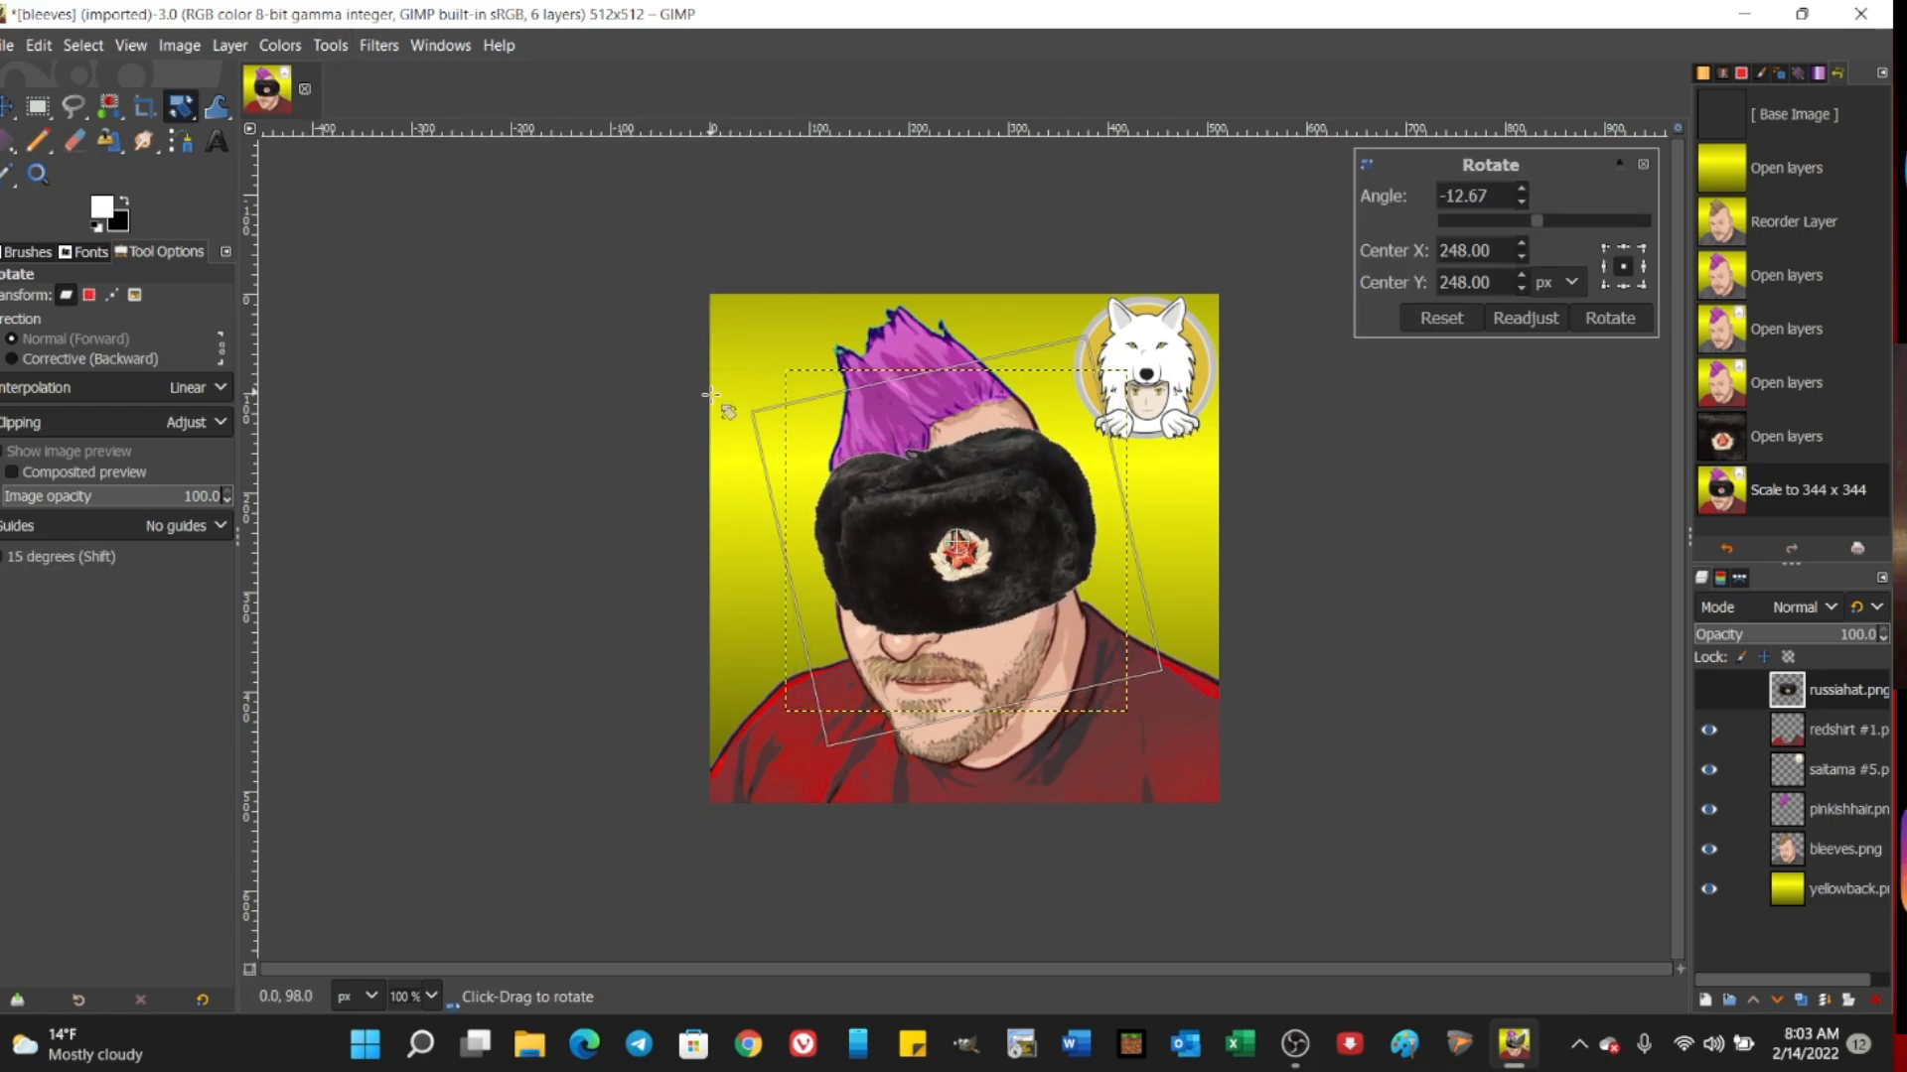
pyautogui.click(1604, 318)
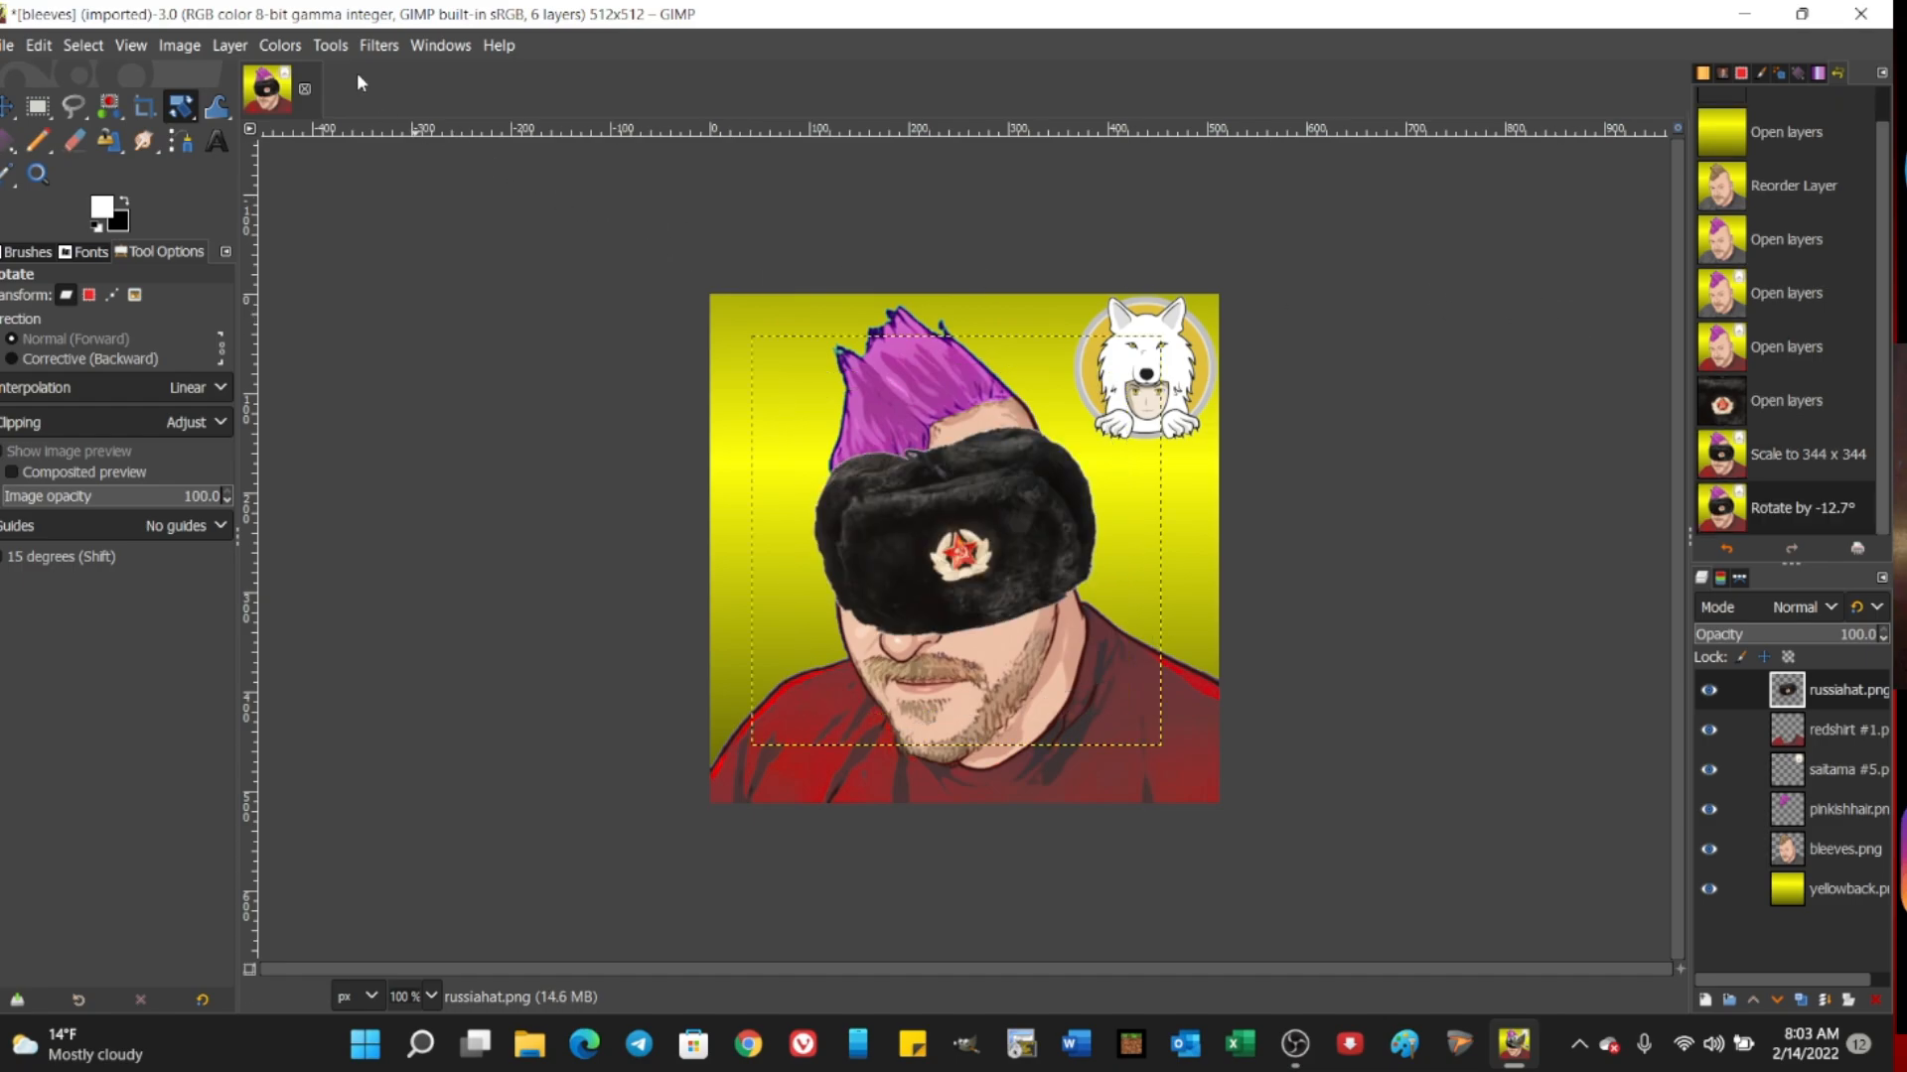
# Step: Move the fur hat layer up from the face onto the top of the head, covering the pink hair
pyautogui.click(331, 44)
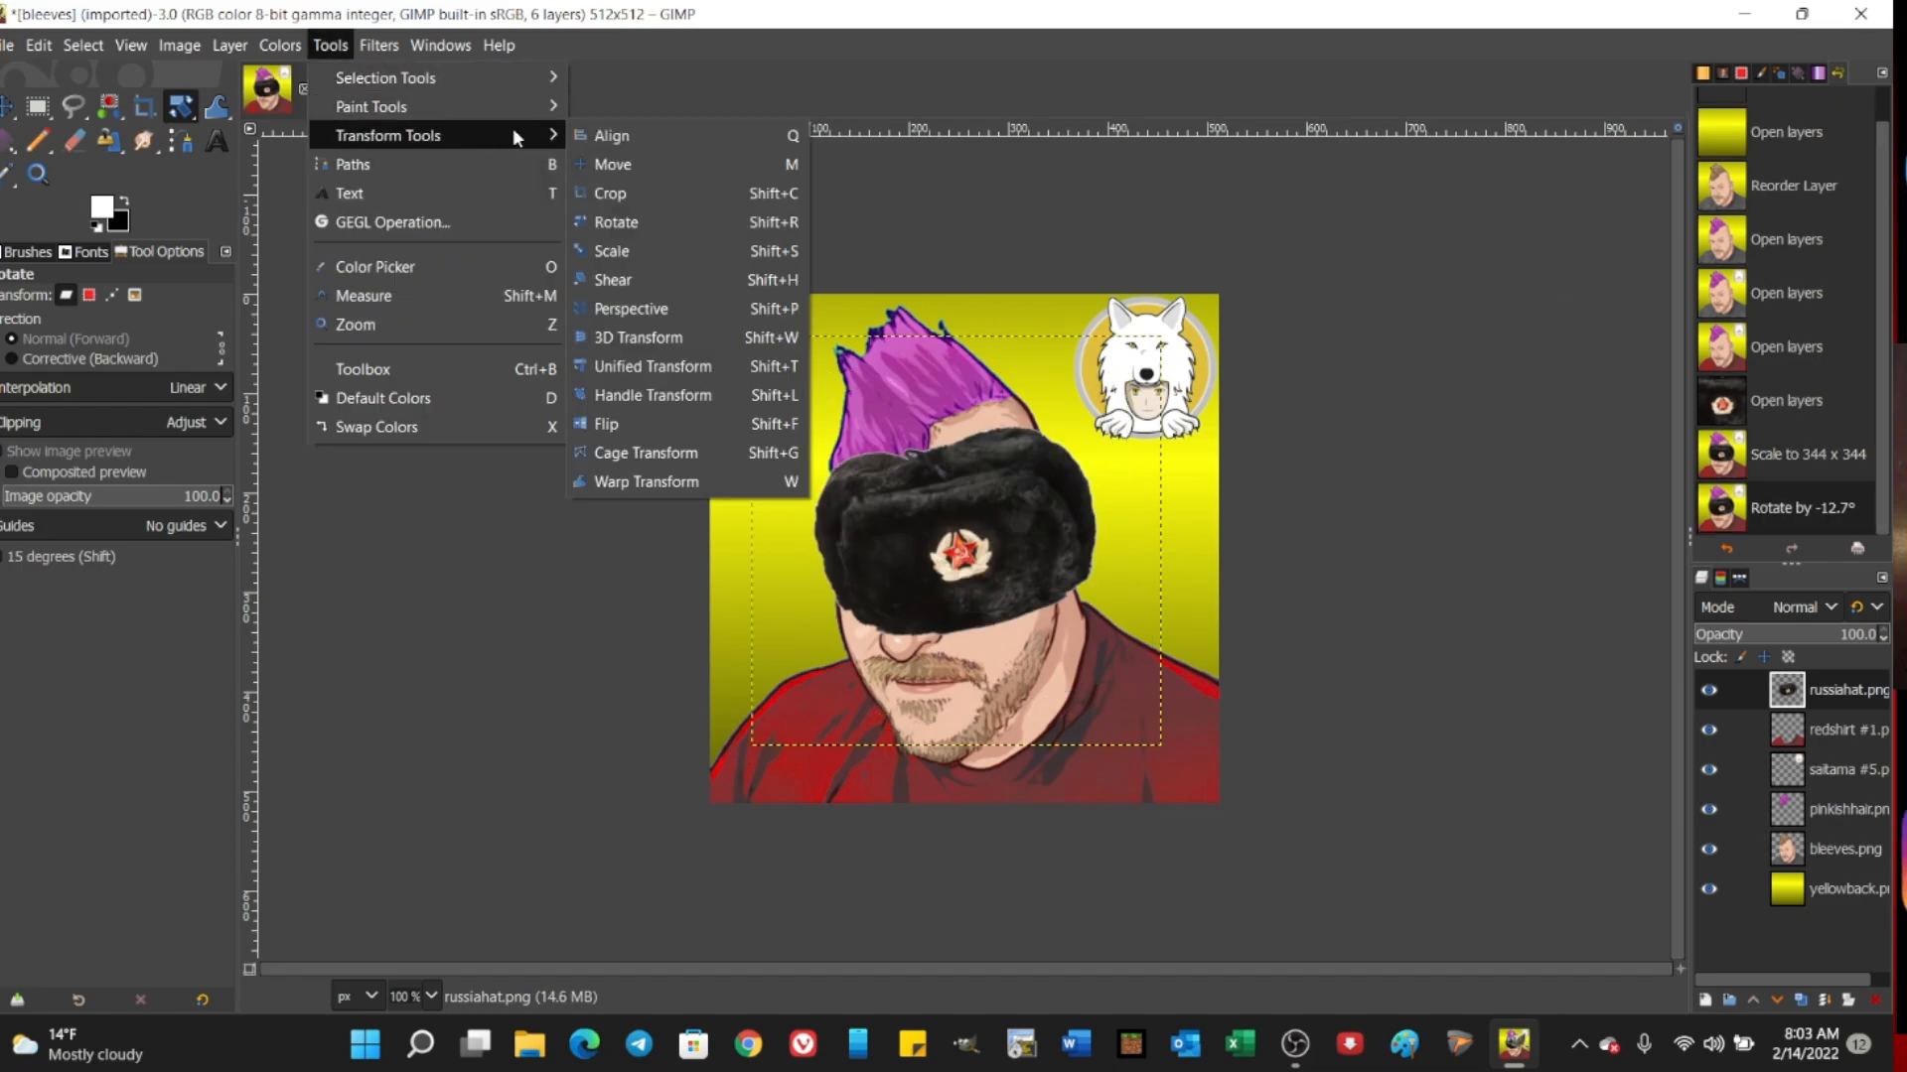
pyautogui.click(612, 163)
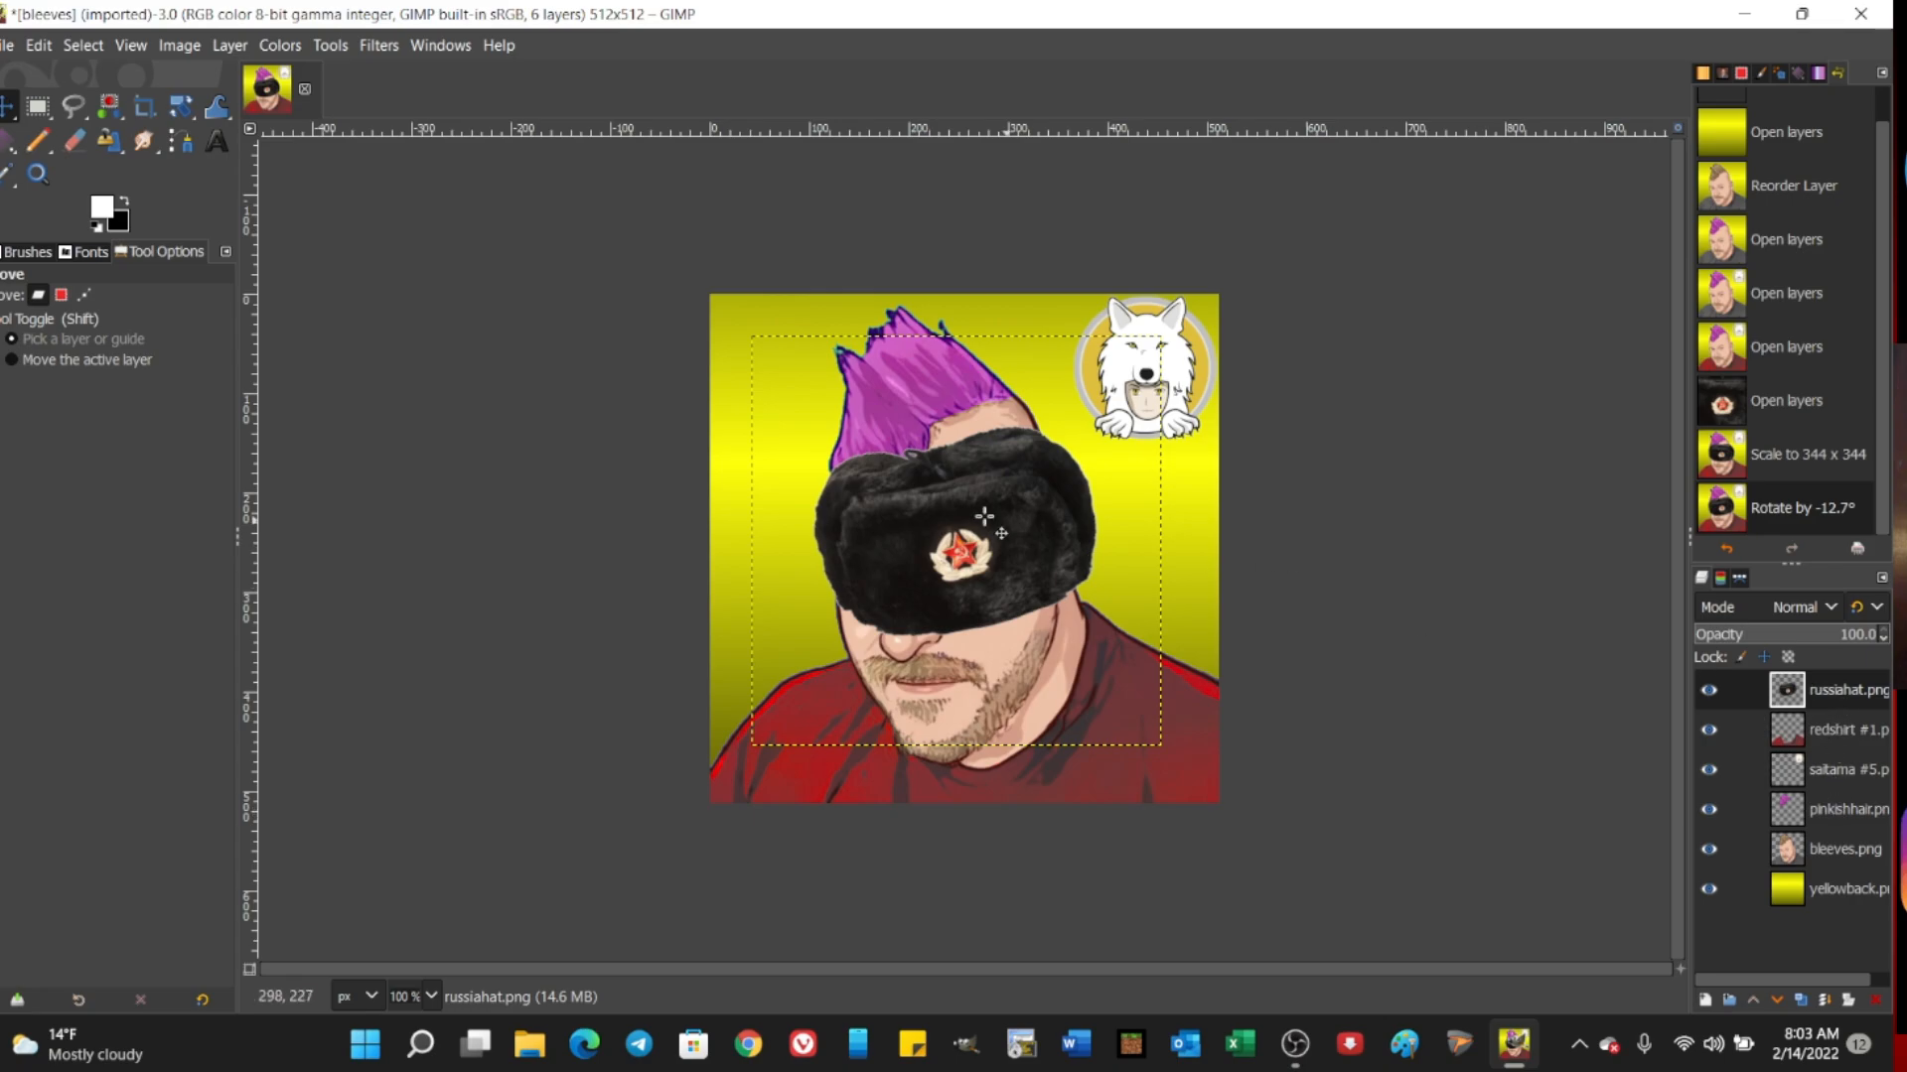
pyautogui.moveTo(984, 516); pyautogui.dragTo(951, 427)
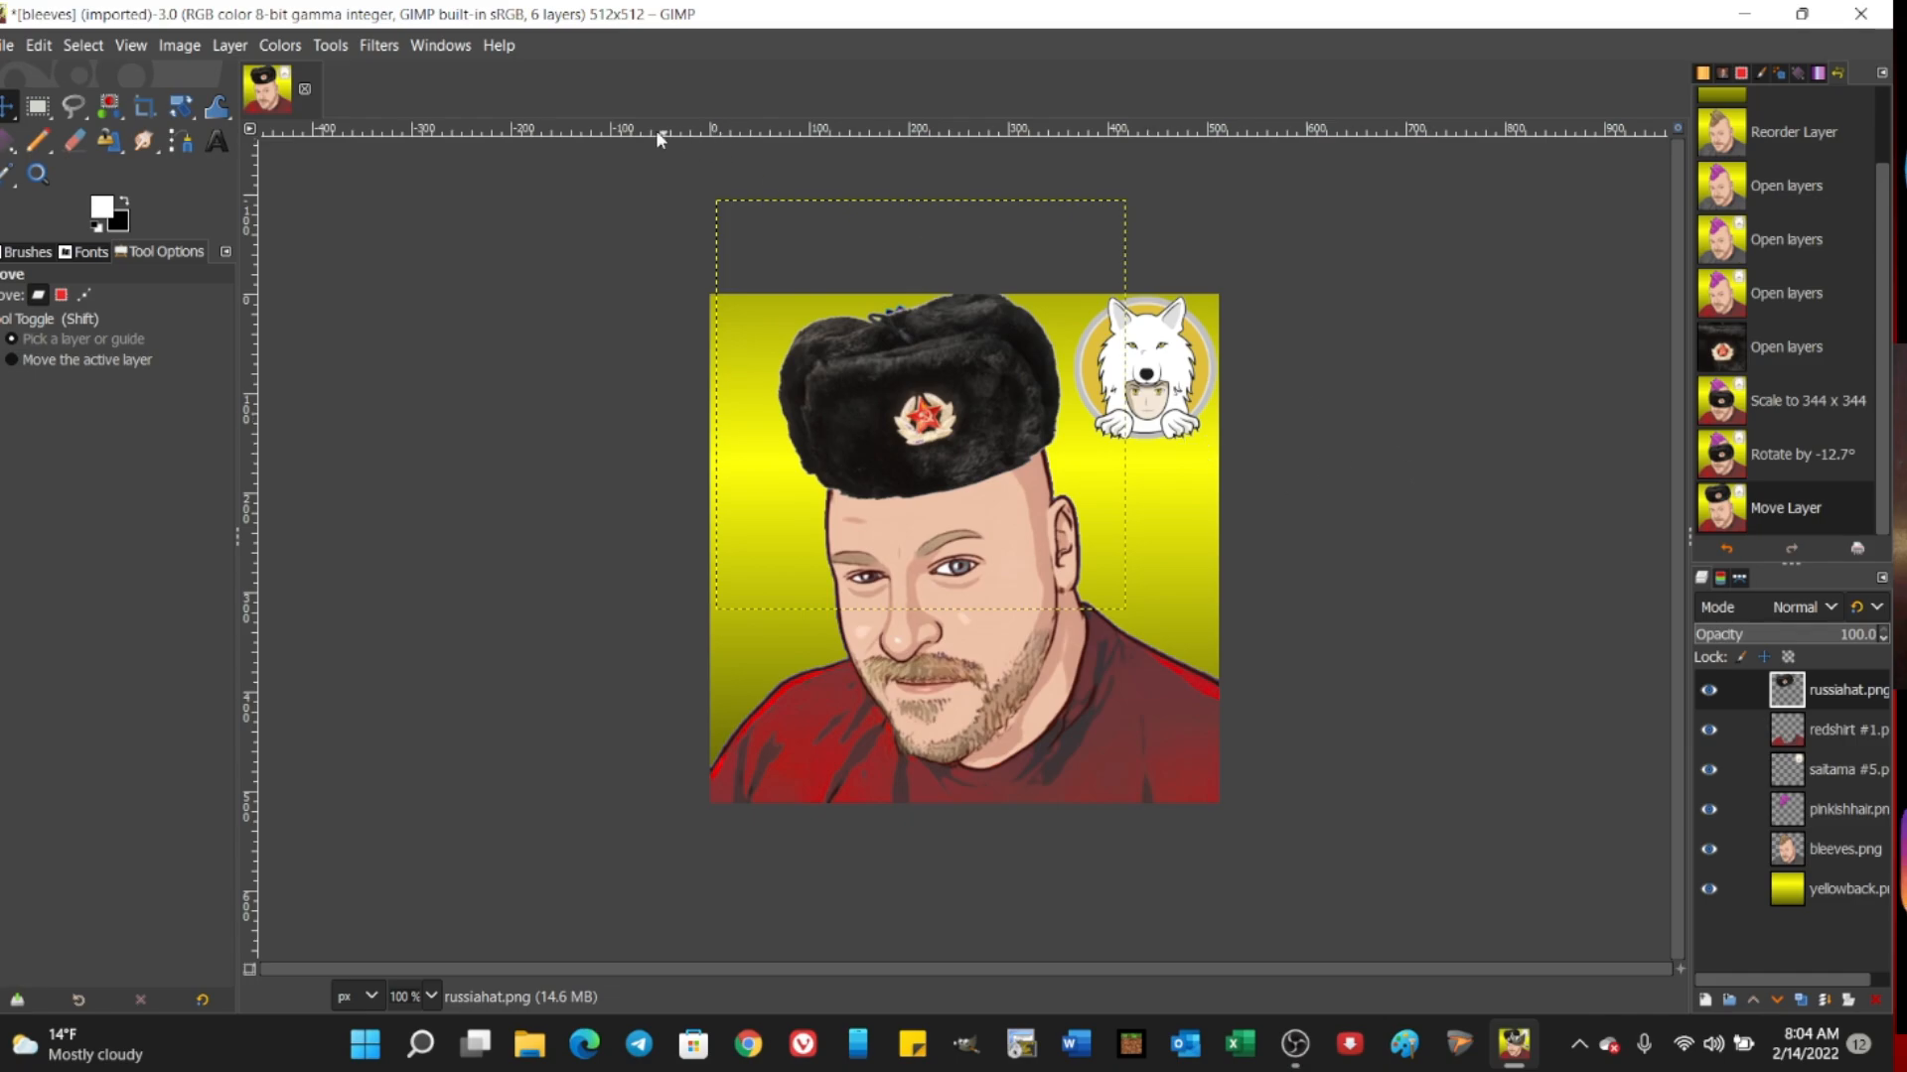
# Step: Enlarge the fur hat layer slightly, to 427 x 427 pixels
pyautogui.click(330, 45)
pyautogui.moveTo(447, 135)
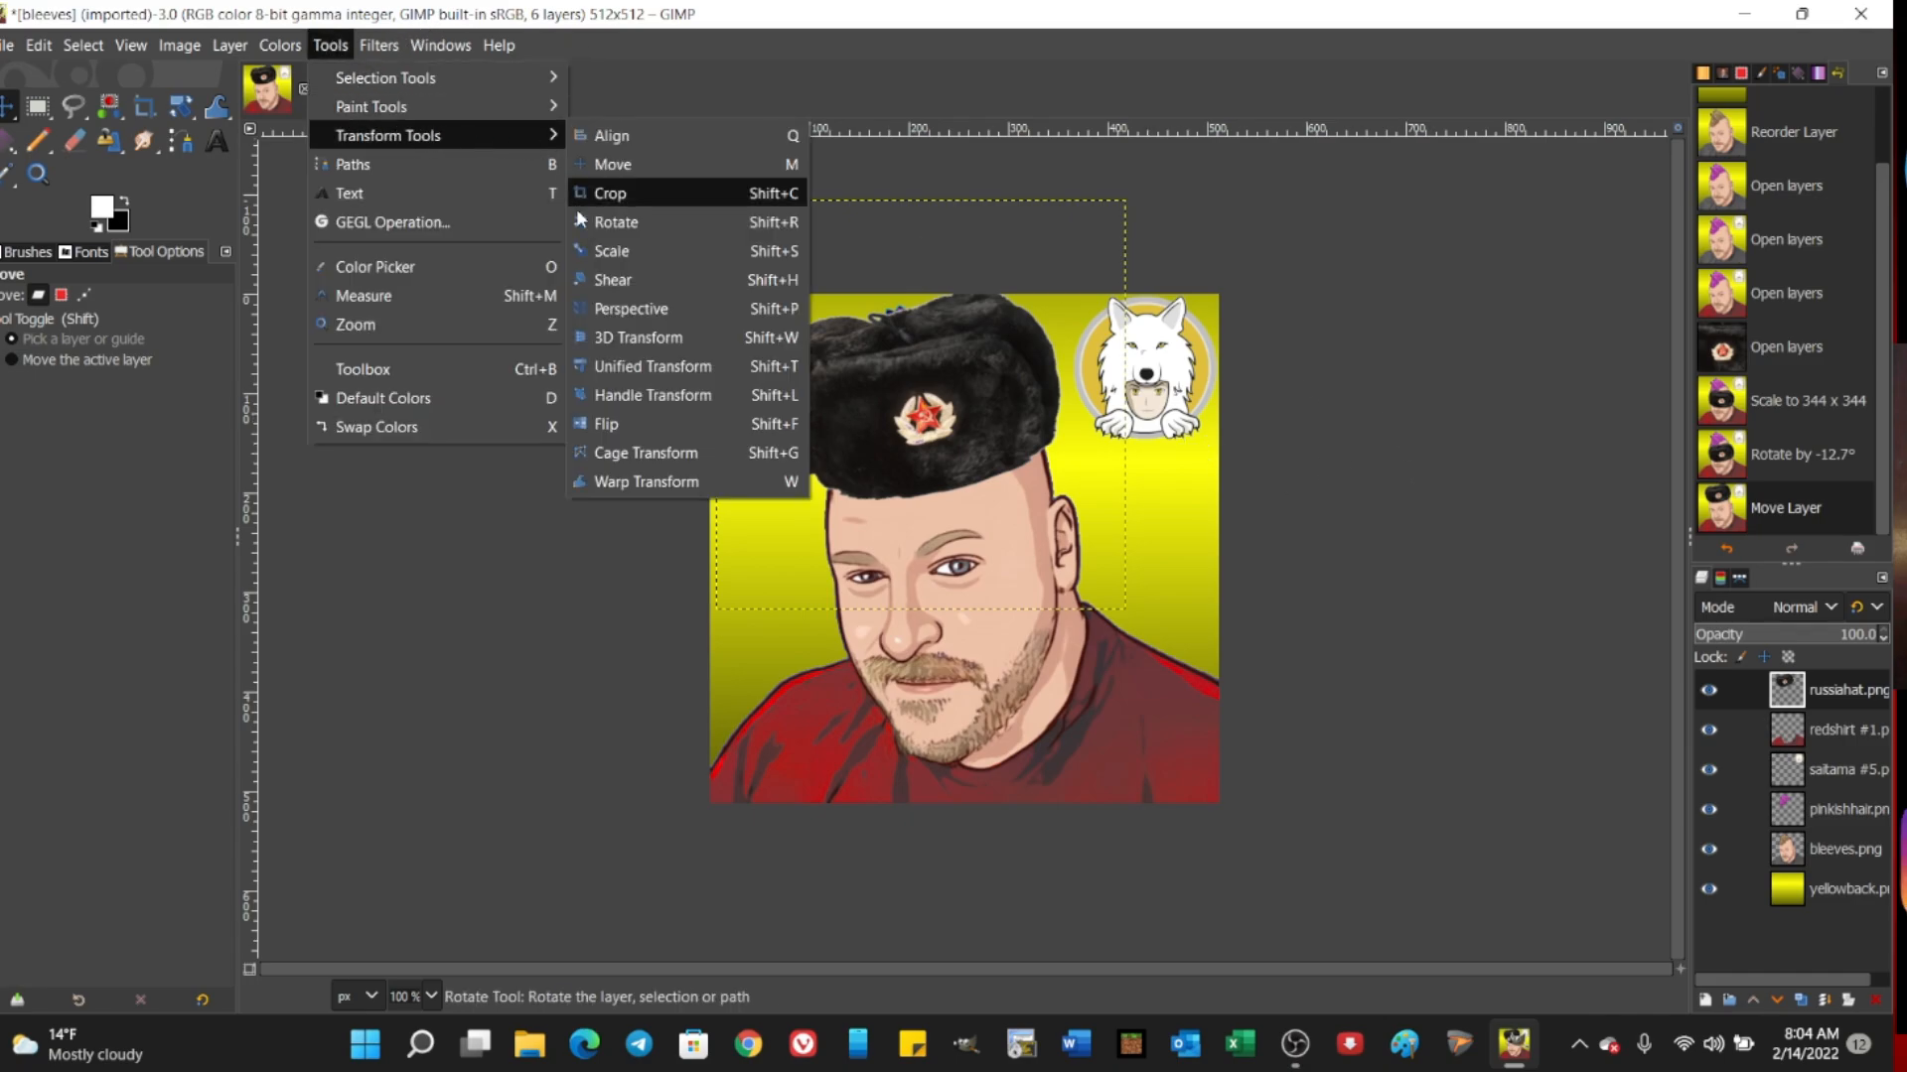
pyautogui.click(609, 251)
pyautogui.moveTo(734, 279); pyautogui.dragTo(720, 268)
pyautogui.press('Return')
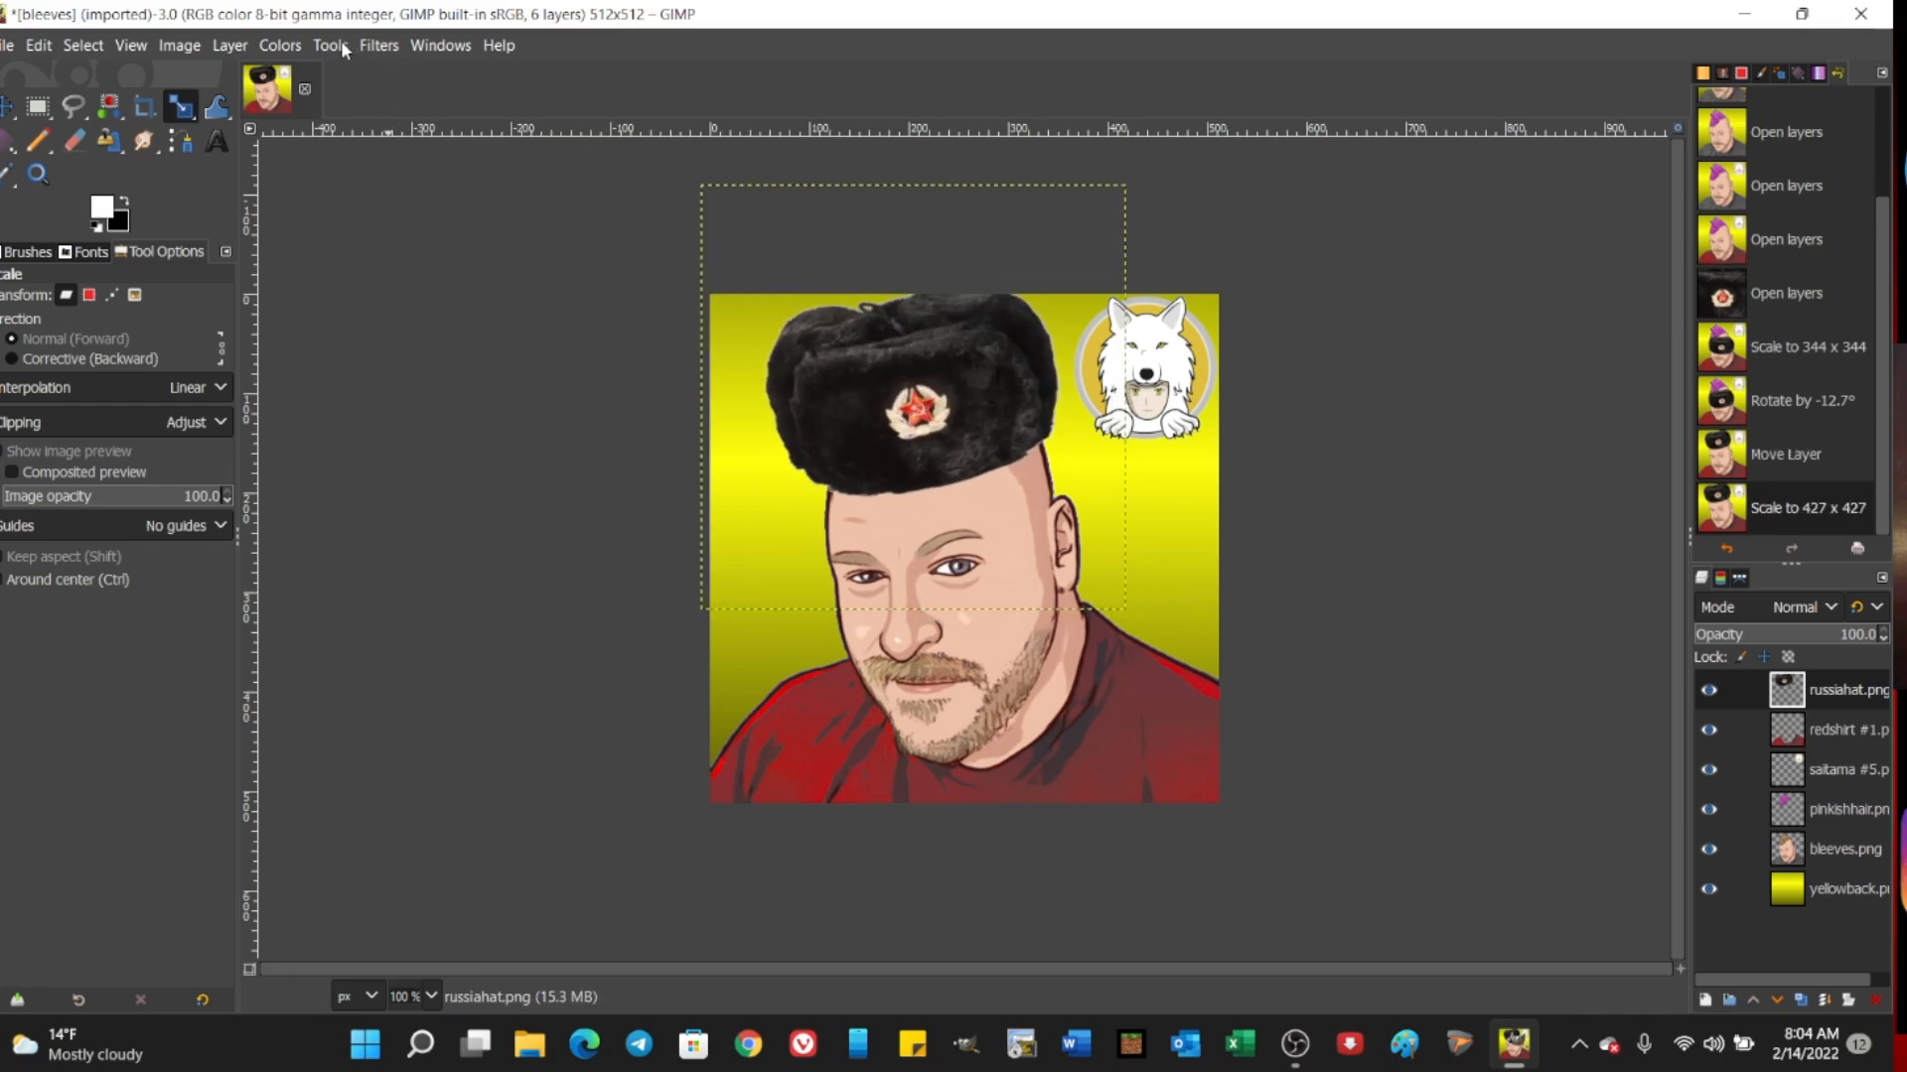
# Step: Fine-tune the fur hat layer's position so it sits on the forehead and covers the hair
pyautogui.click(331, 45)
pyautogui.moveTo(546, 130)
pyautogui.click(616, 163)
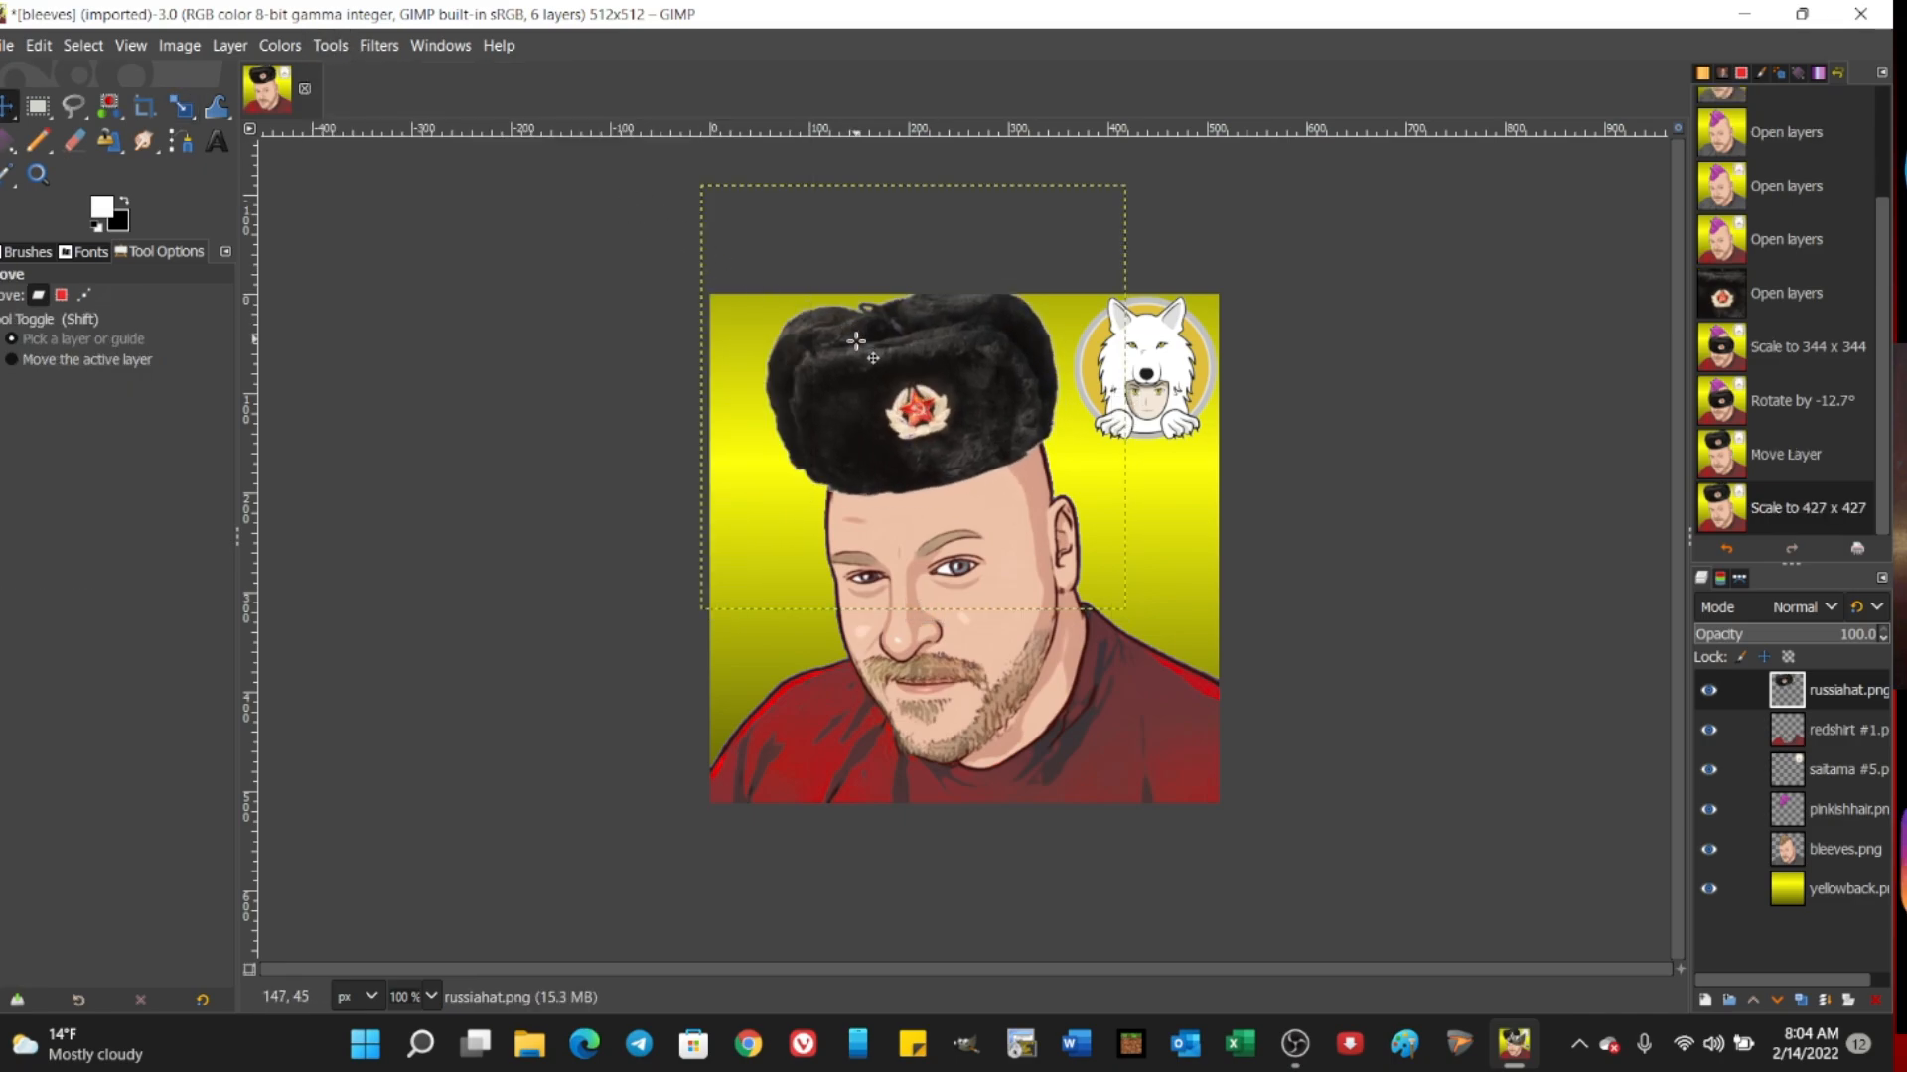
pyautogui.moveTo(856, 341); pyautogui.dragTo(866, 349)
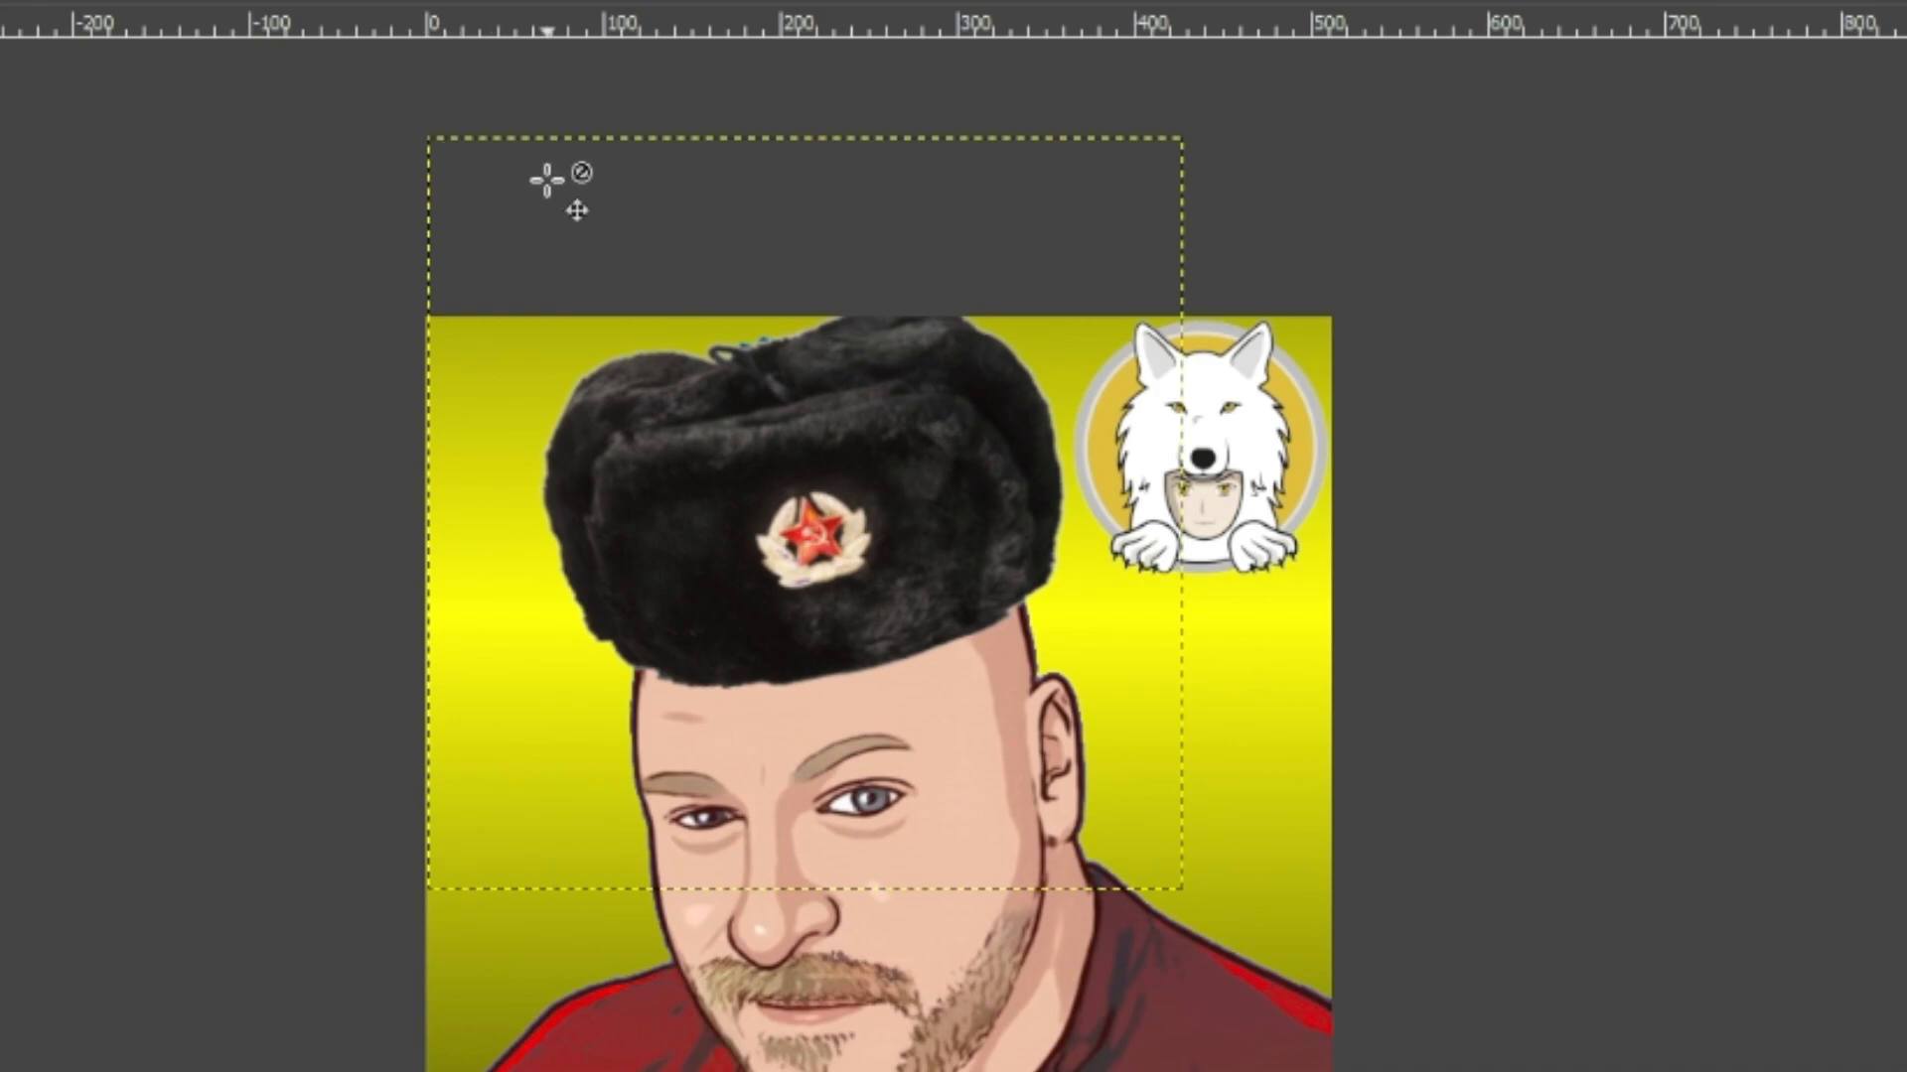
pyautogui.moveTo(758, 489)
pyautogui.mouseDown()
pyautogui.moveTo(830, 579)
pyautogui.moveTo(853, 771)
pyautogui.moveTo(758, 600)
pyautogui.moveTo(743, 481)
pyautogui.mouseUp()
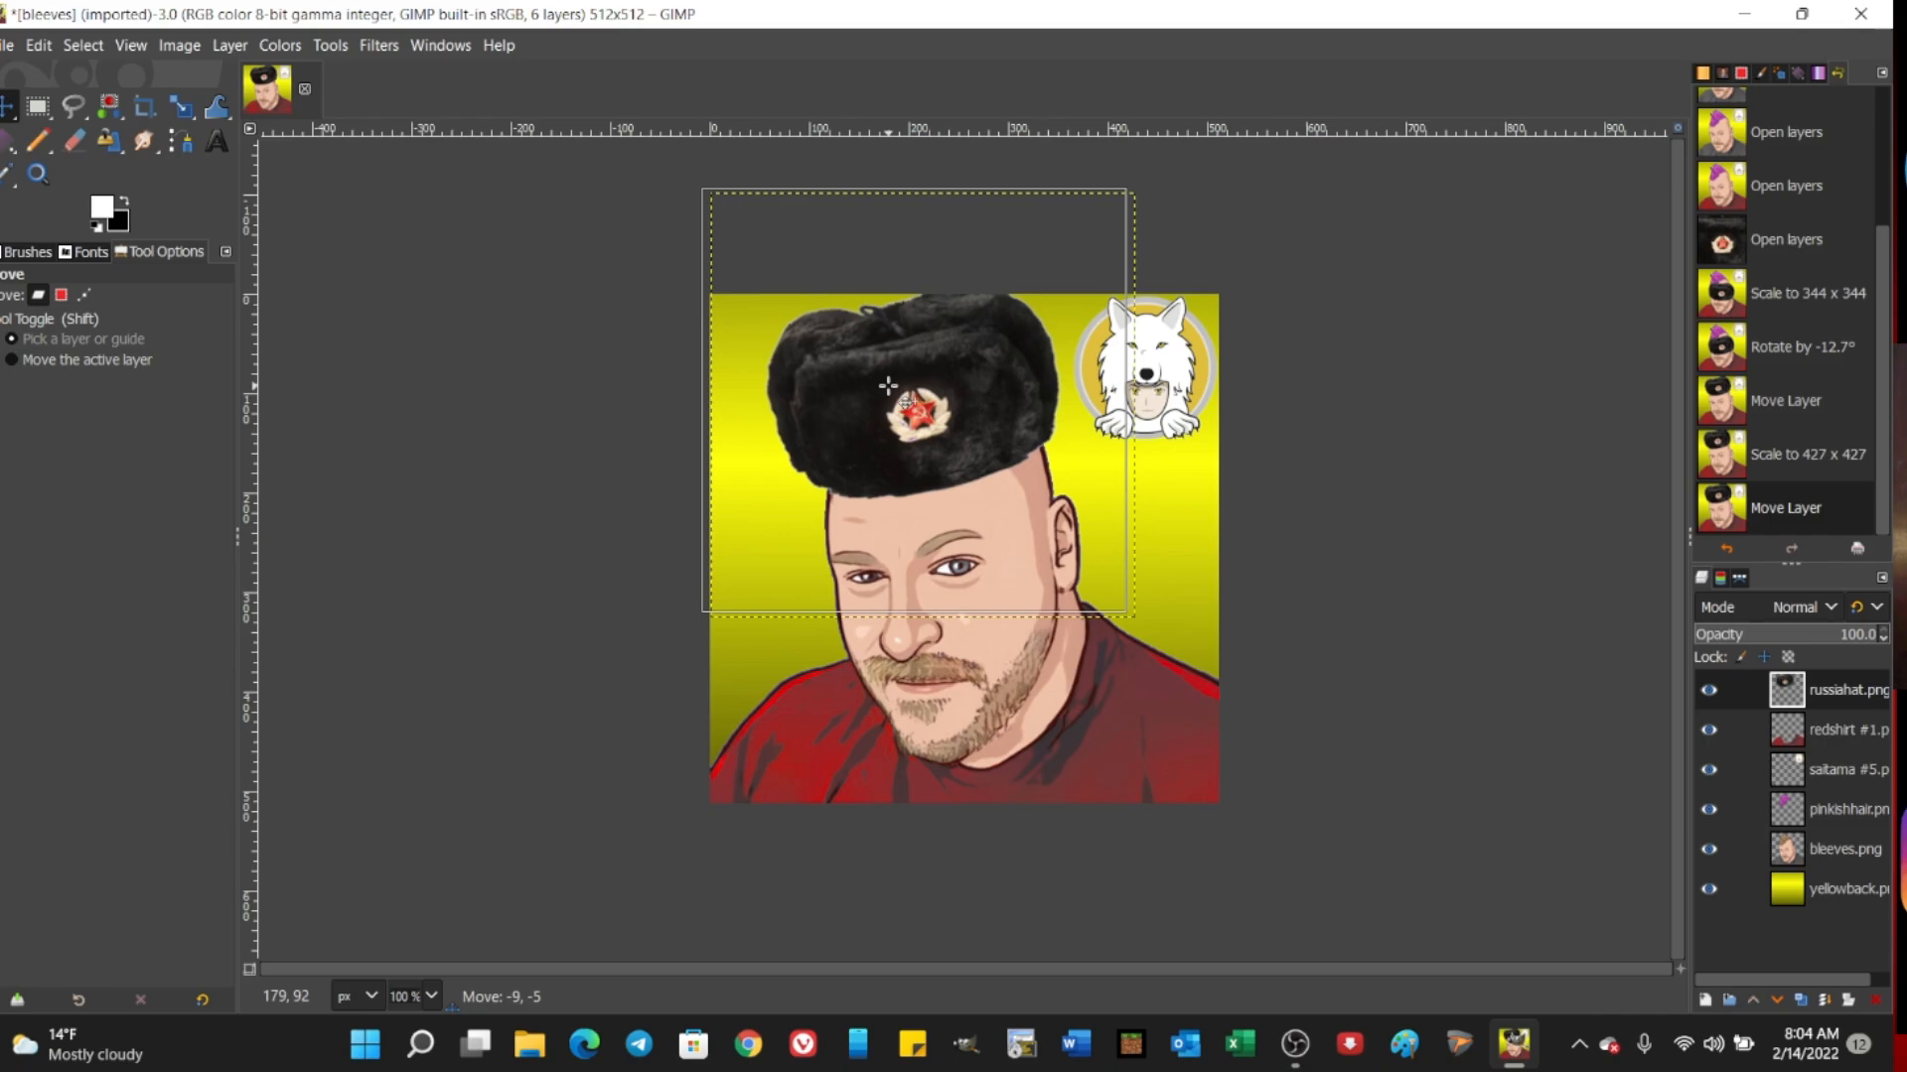
pyautogui.moveTo(886, 385); pyautogui.dragTo(887, 385)
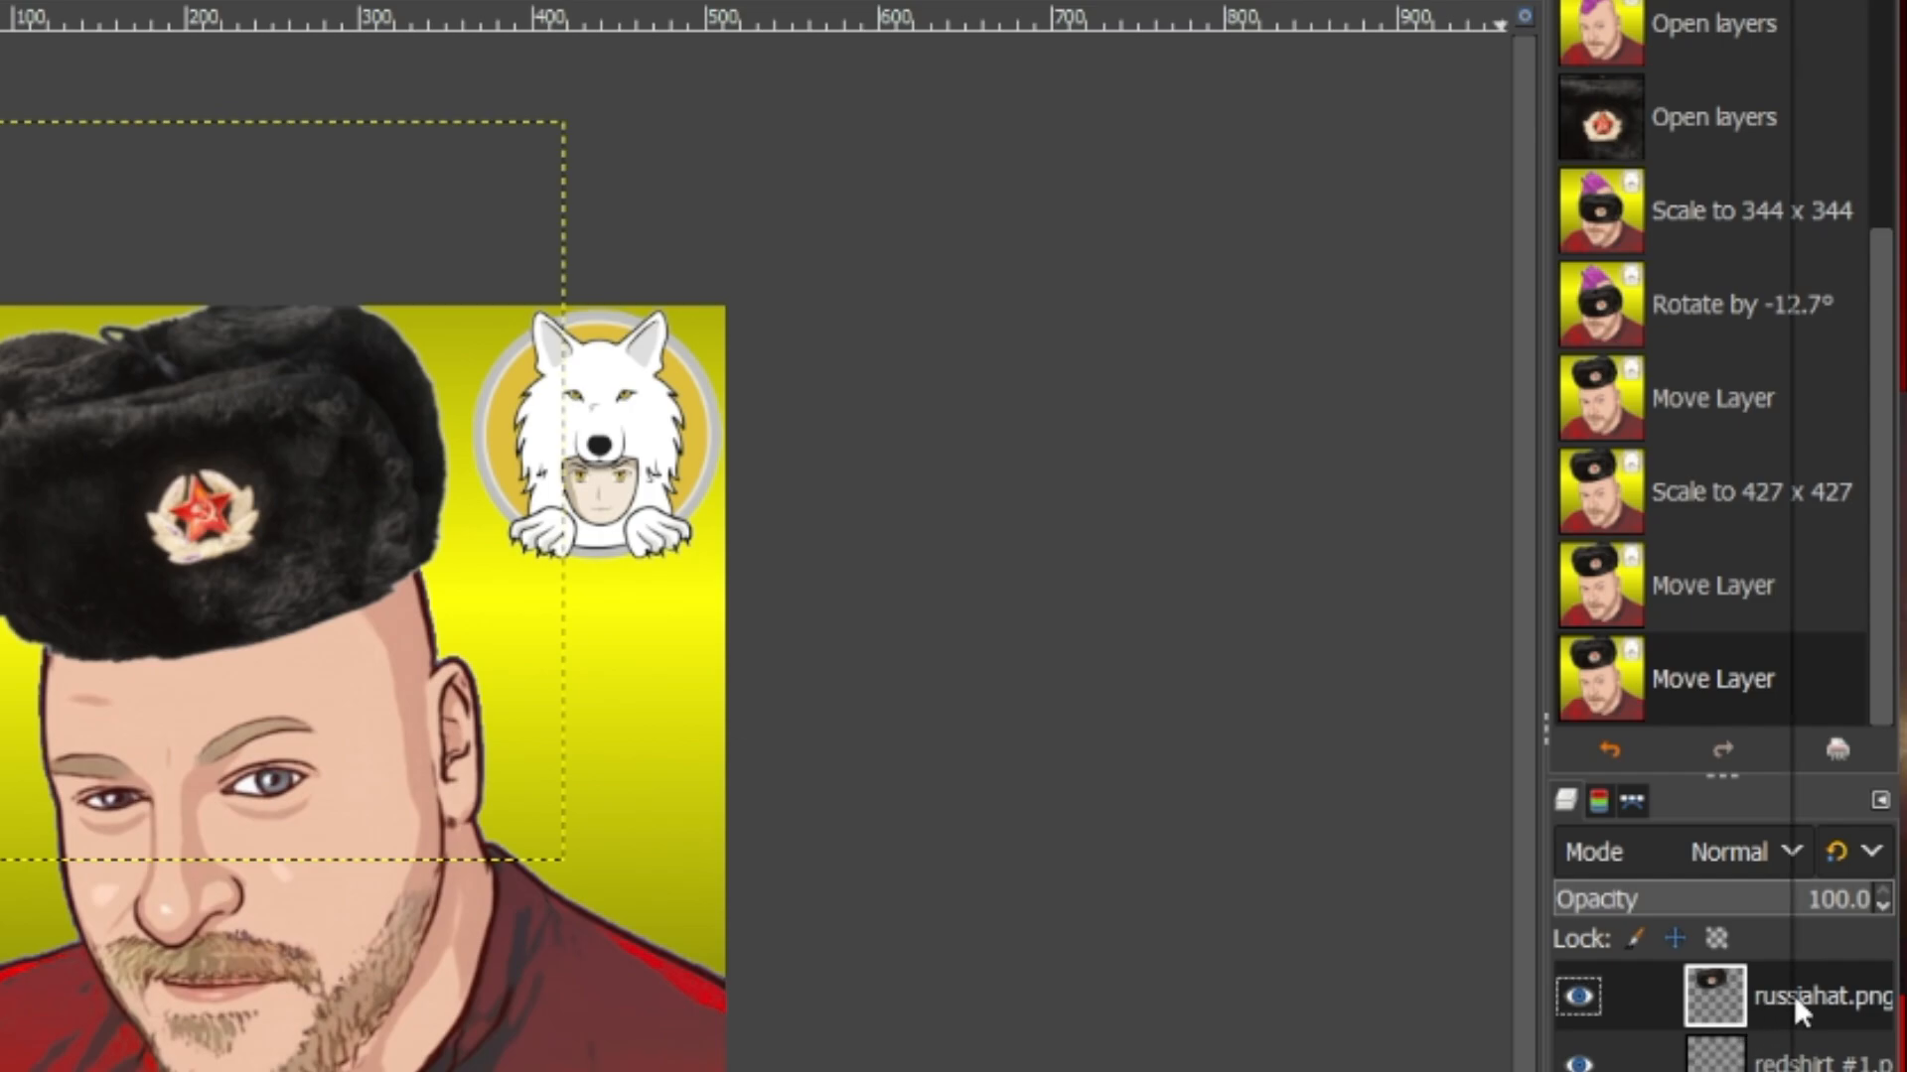
# Step: Expand the russiahat.png layer's boundary to the image size
pyautogui.rightClick(1793, 995)
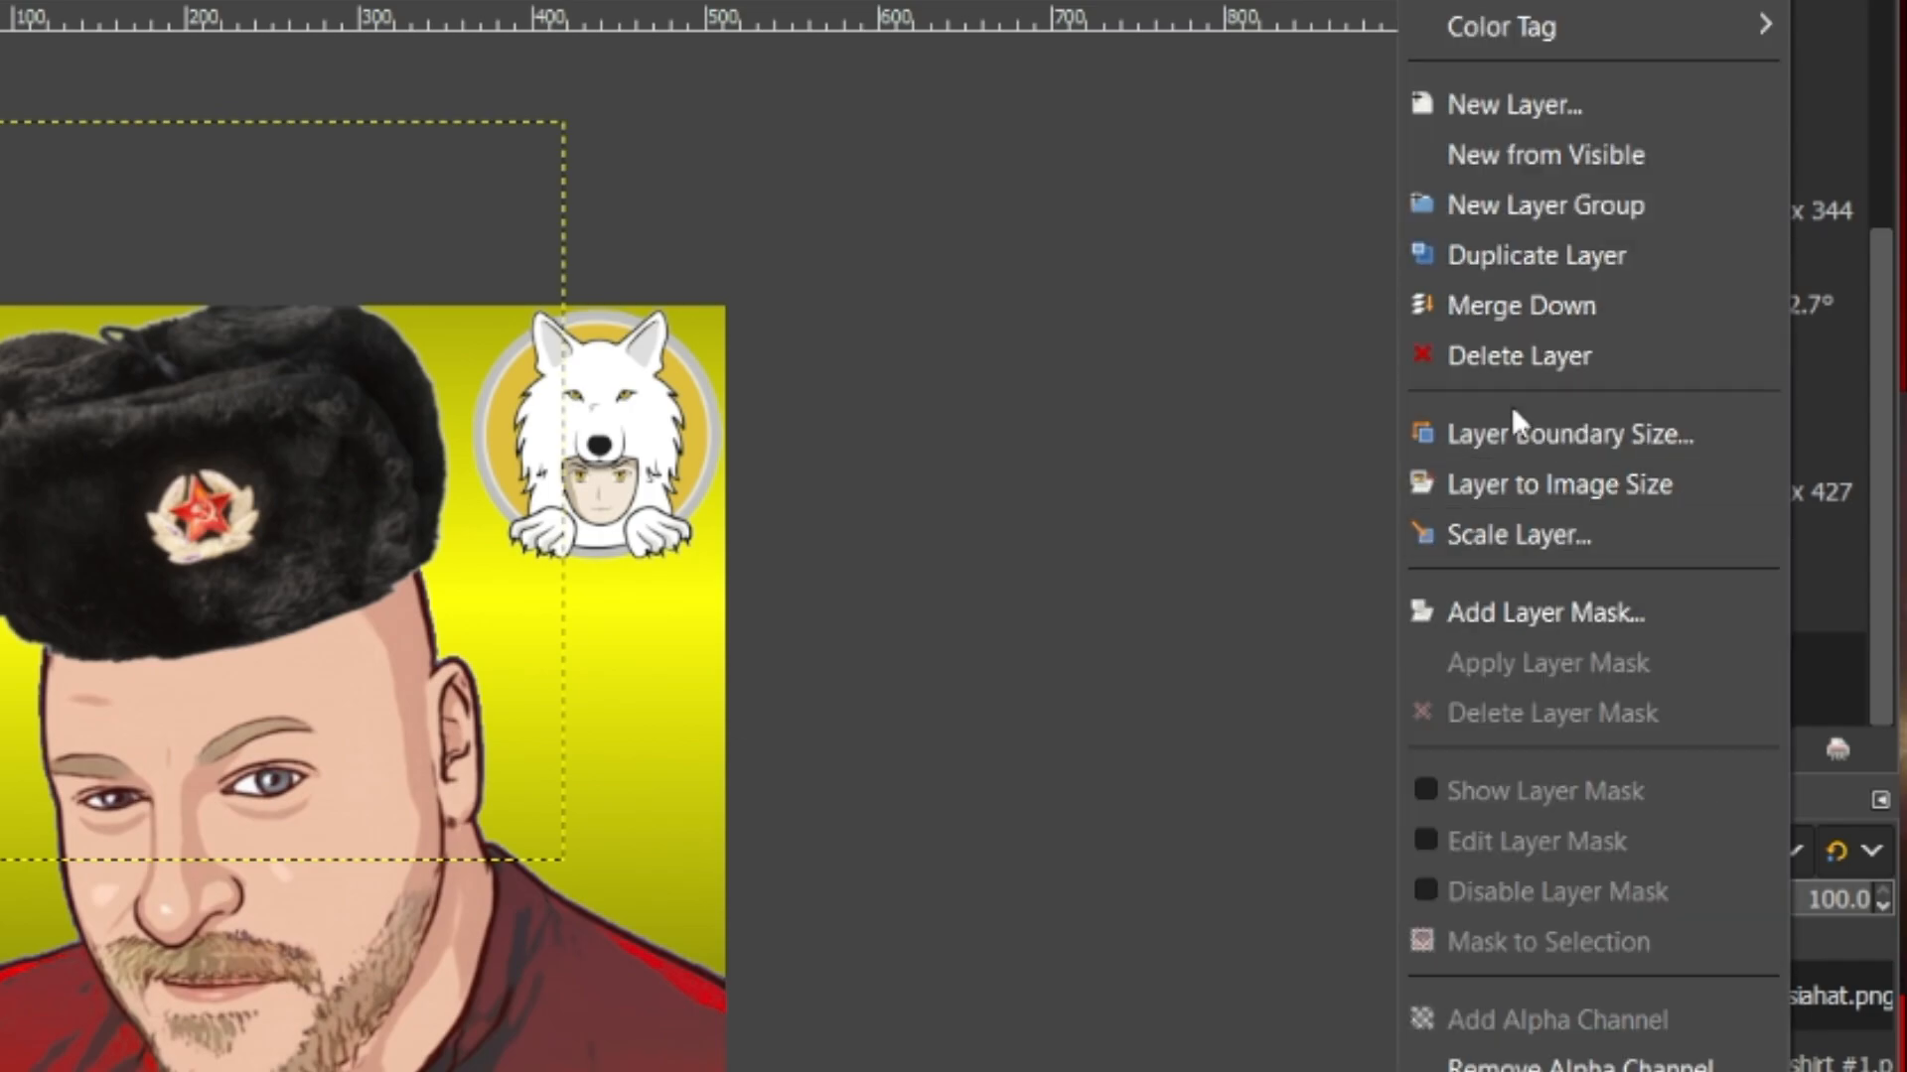
pyautogui.click(1504, 486)
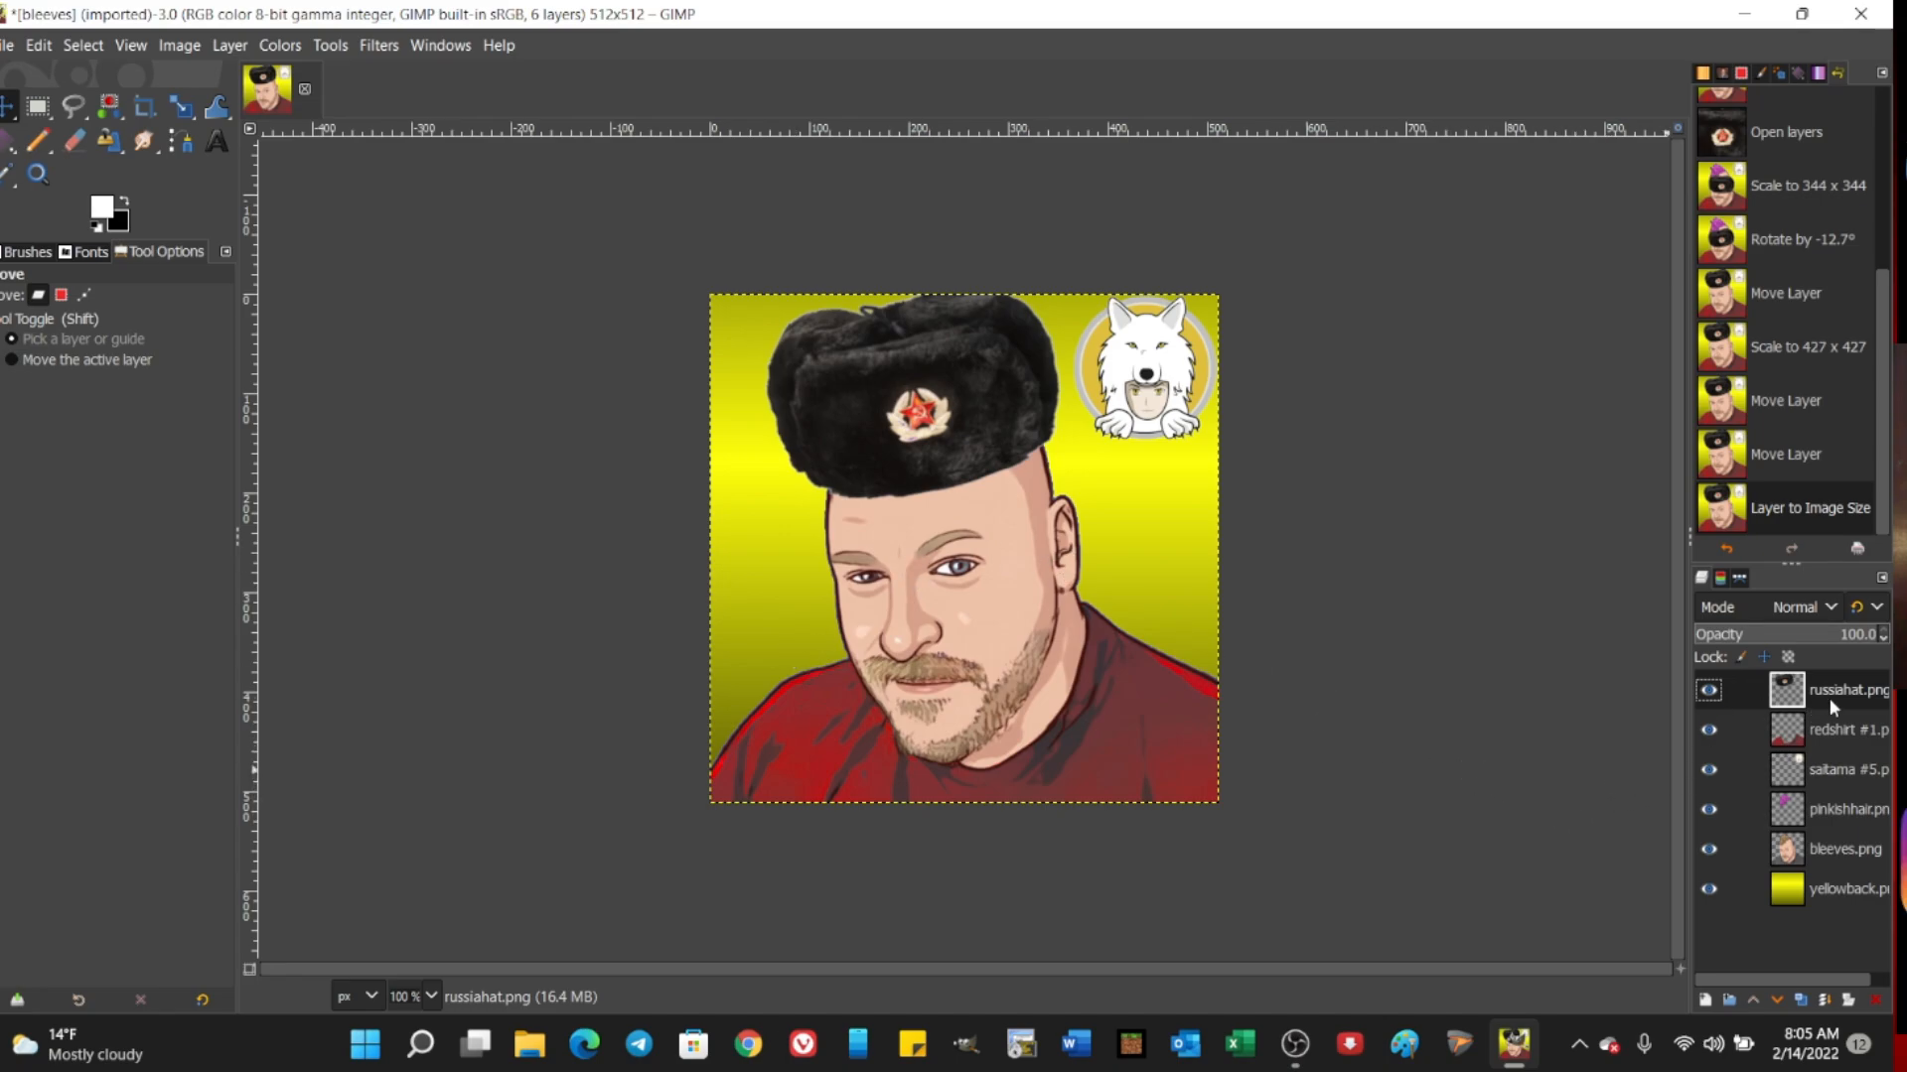
pyautogui.click(1830, 891)
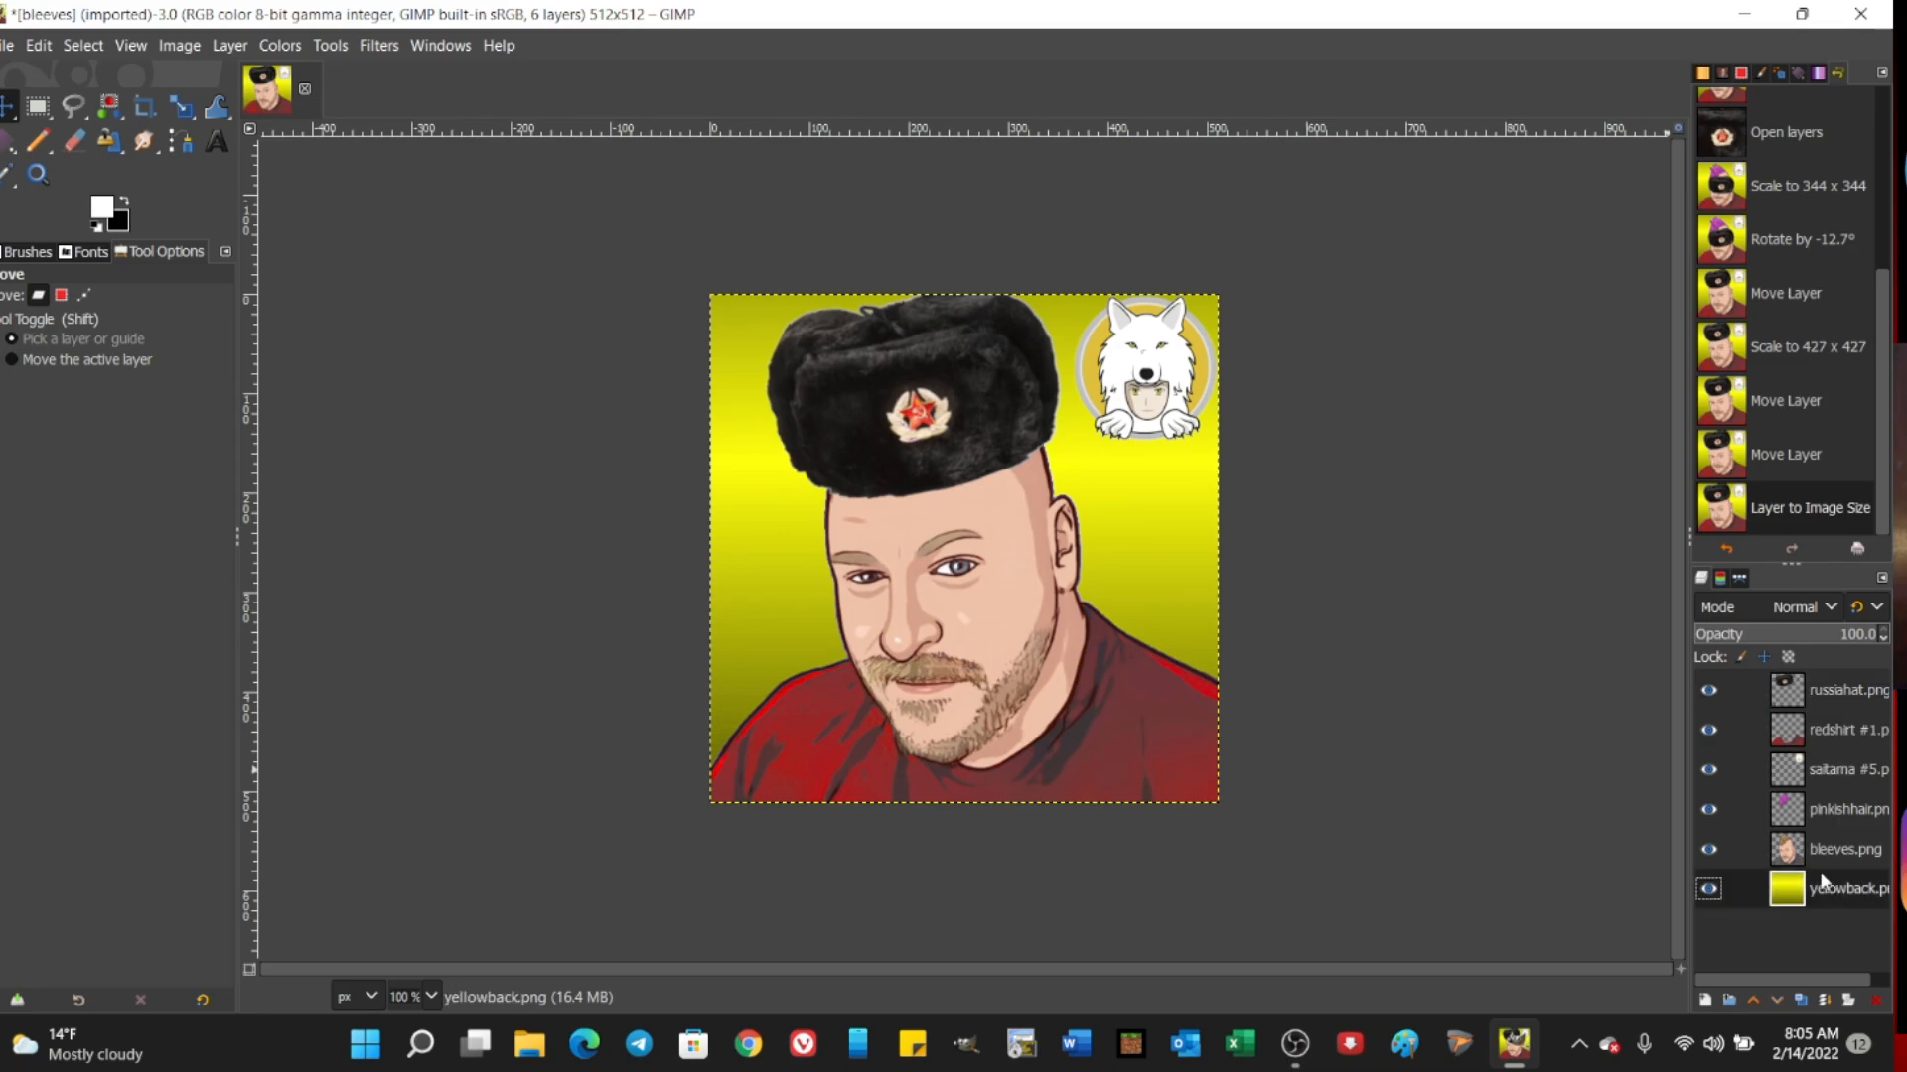
# Step: Delete the redshirt #1.png and bleeves.png layers
pyautogui.click(1843, 728)
pyautogui.rightClick(1843, 728)
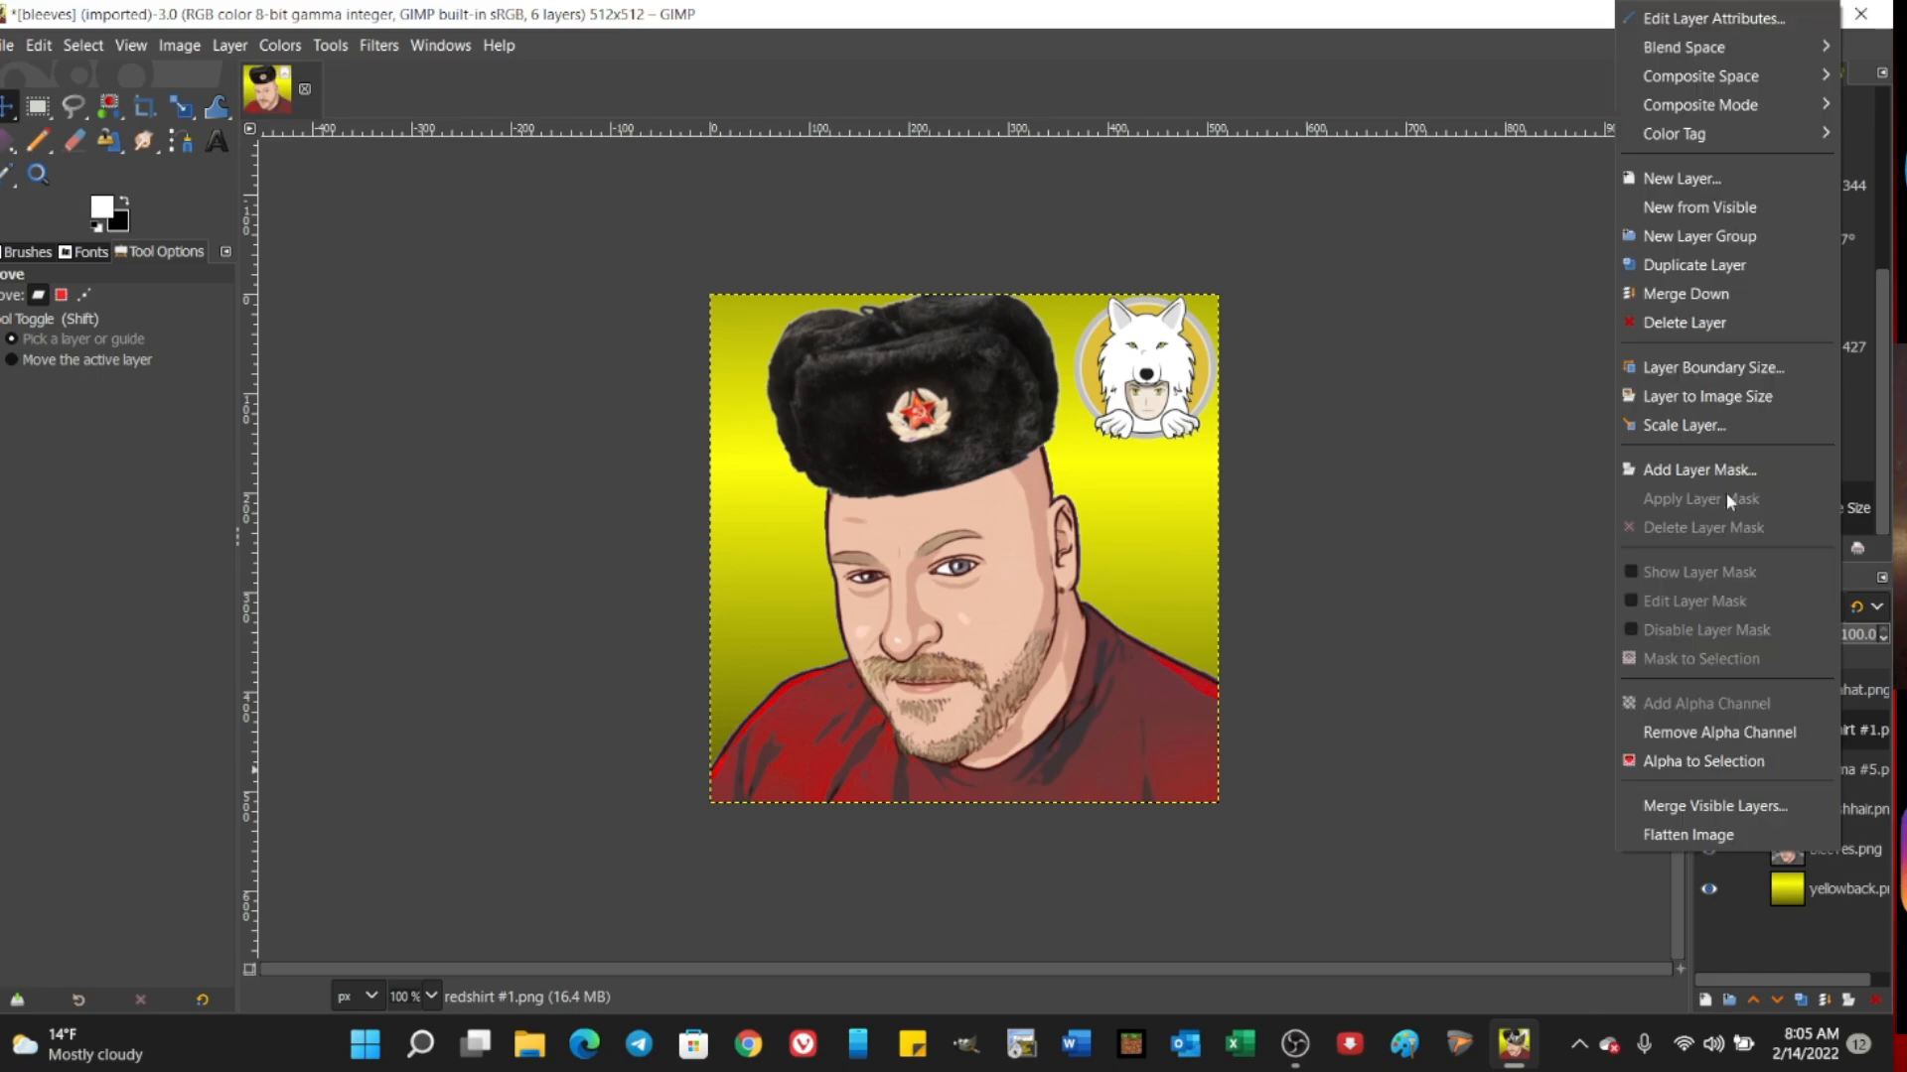
pyautogui.click(1682, 330)
pyautogui.click(1845, 806)
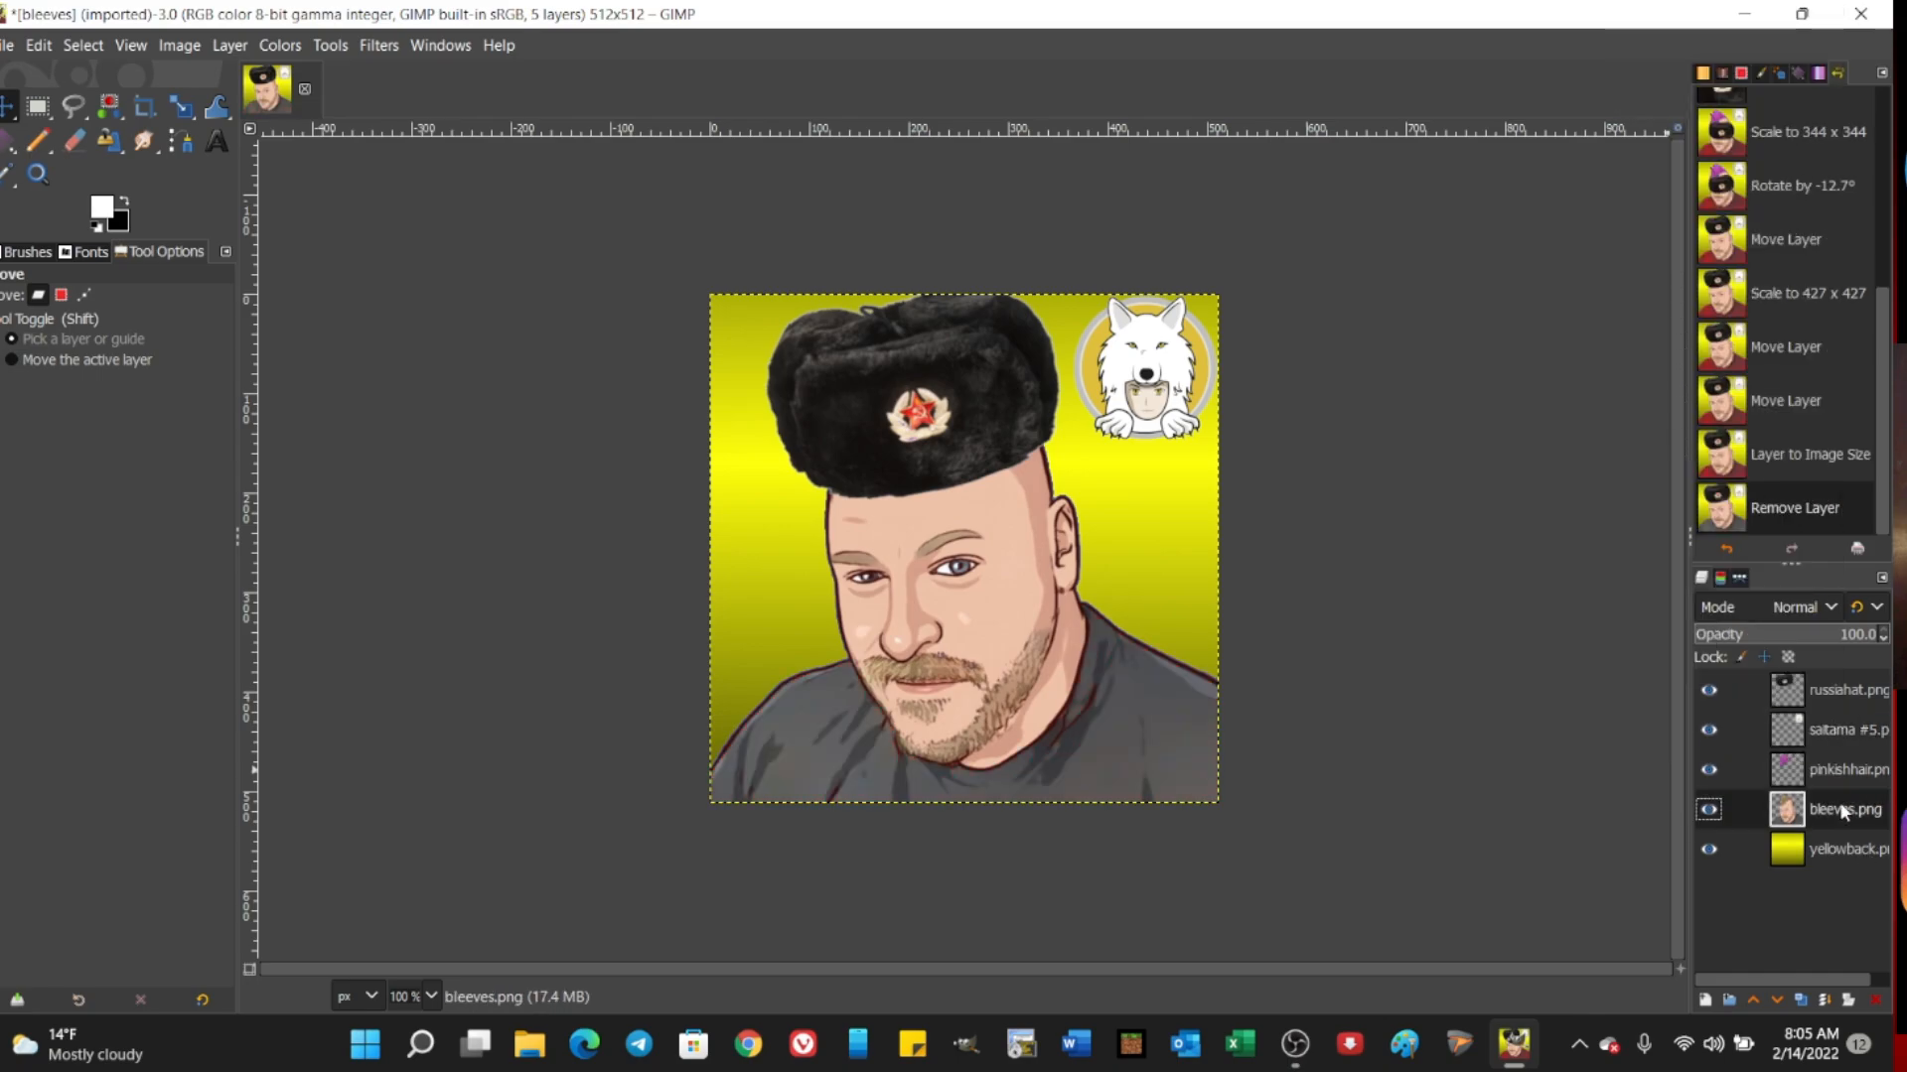
pyautogui.rightClick(1833, 808)
pyautogui.click(1670, 323)
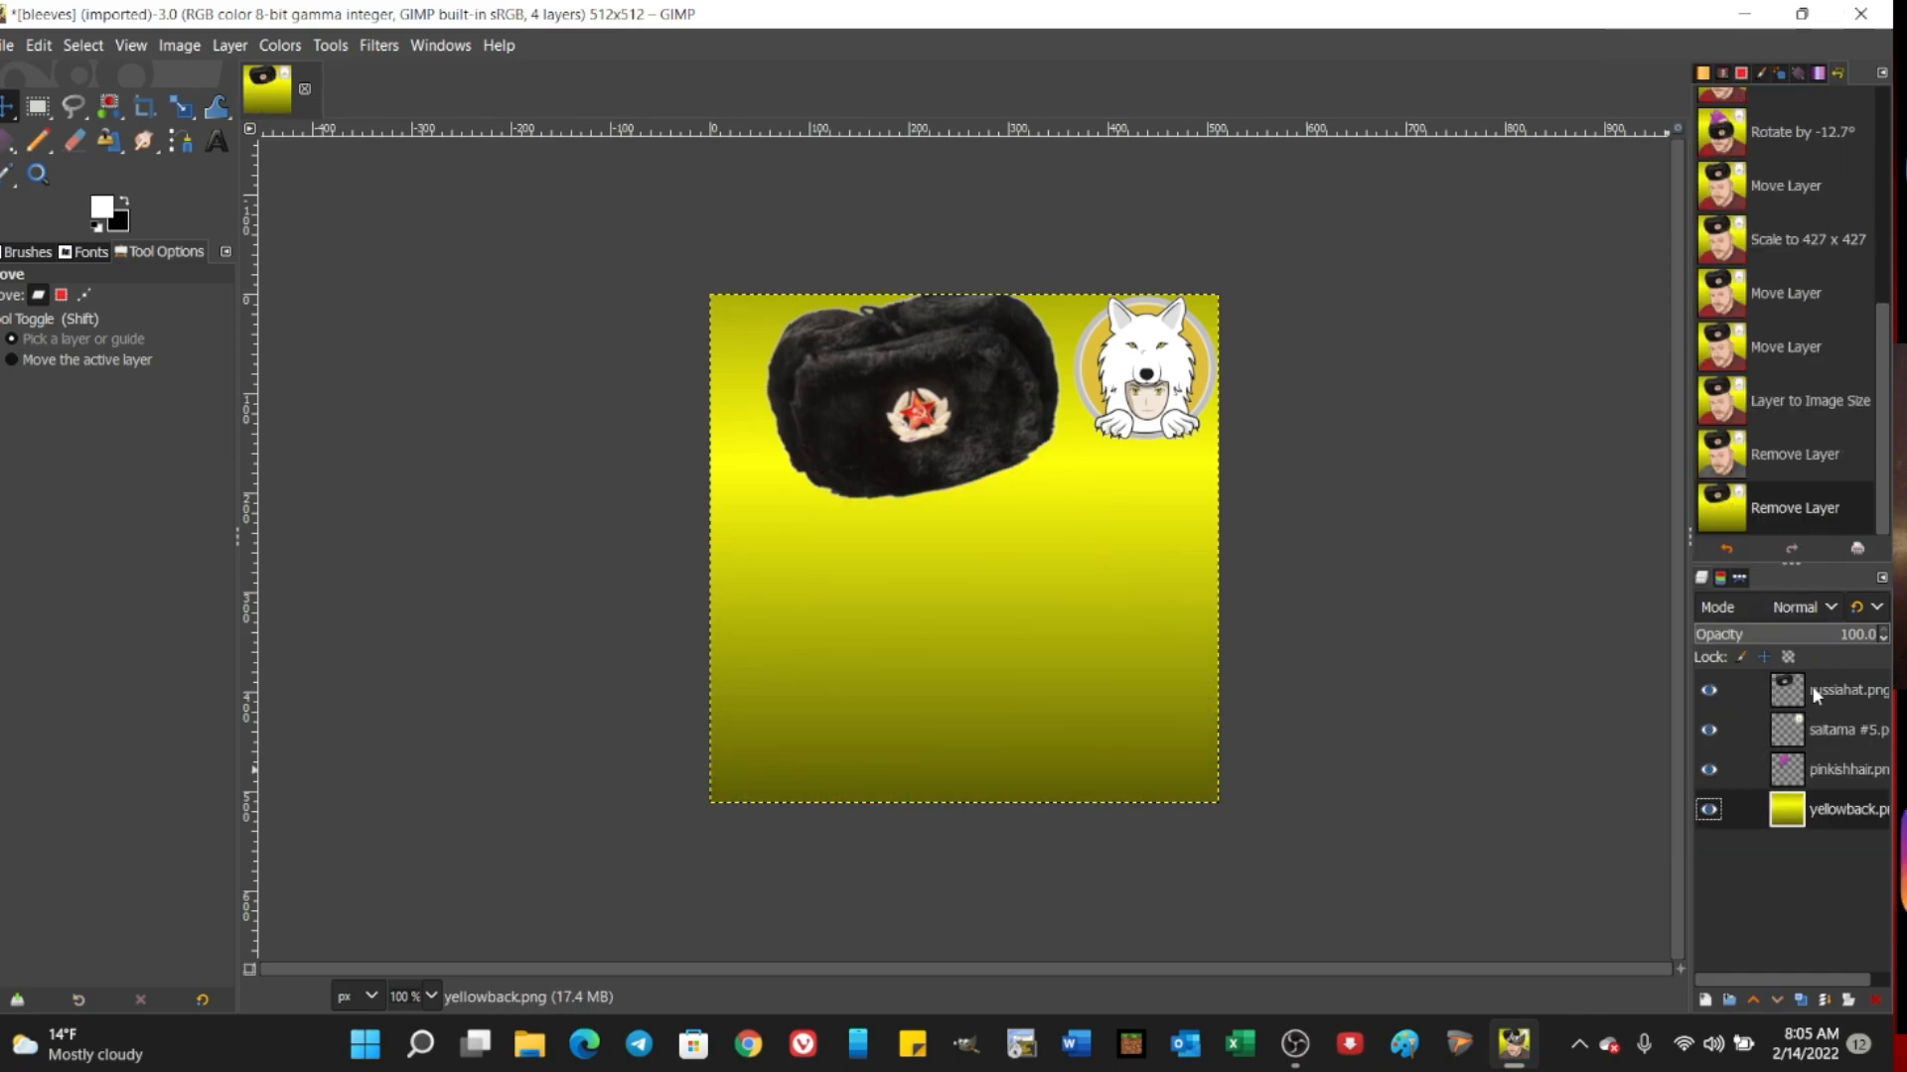
# Step: Delete the pinkishhair.png, saitama #5.png and yellowback.png layers, keeping only the fur hat layer
pyautogui.click(1852, 766)
pyautogui.rightClick(1853, 766)
pyautogui.click(1676, 323)
pyautogui.click(1837, 731)
pyautogui.rightClick(1837, 731)
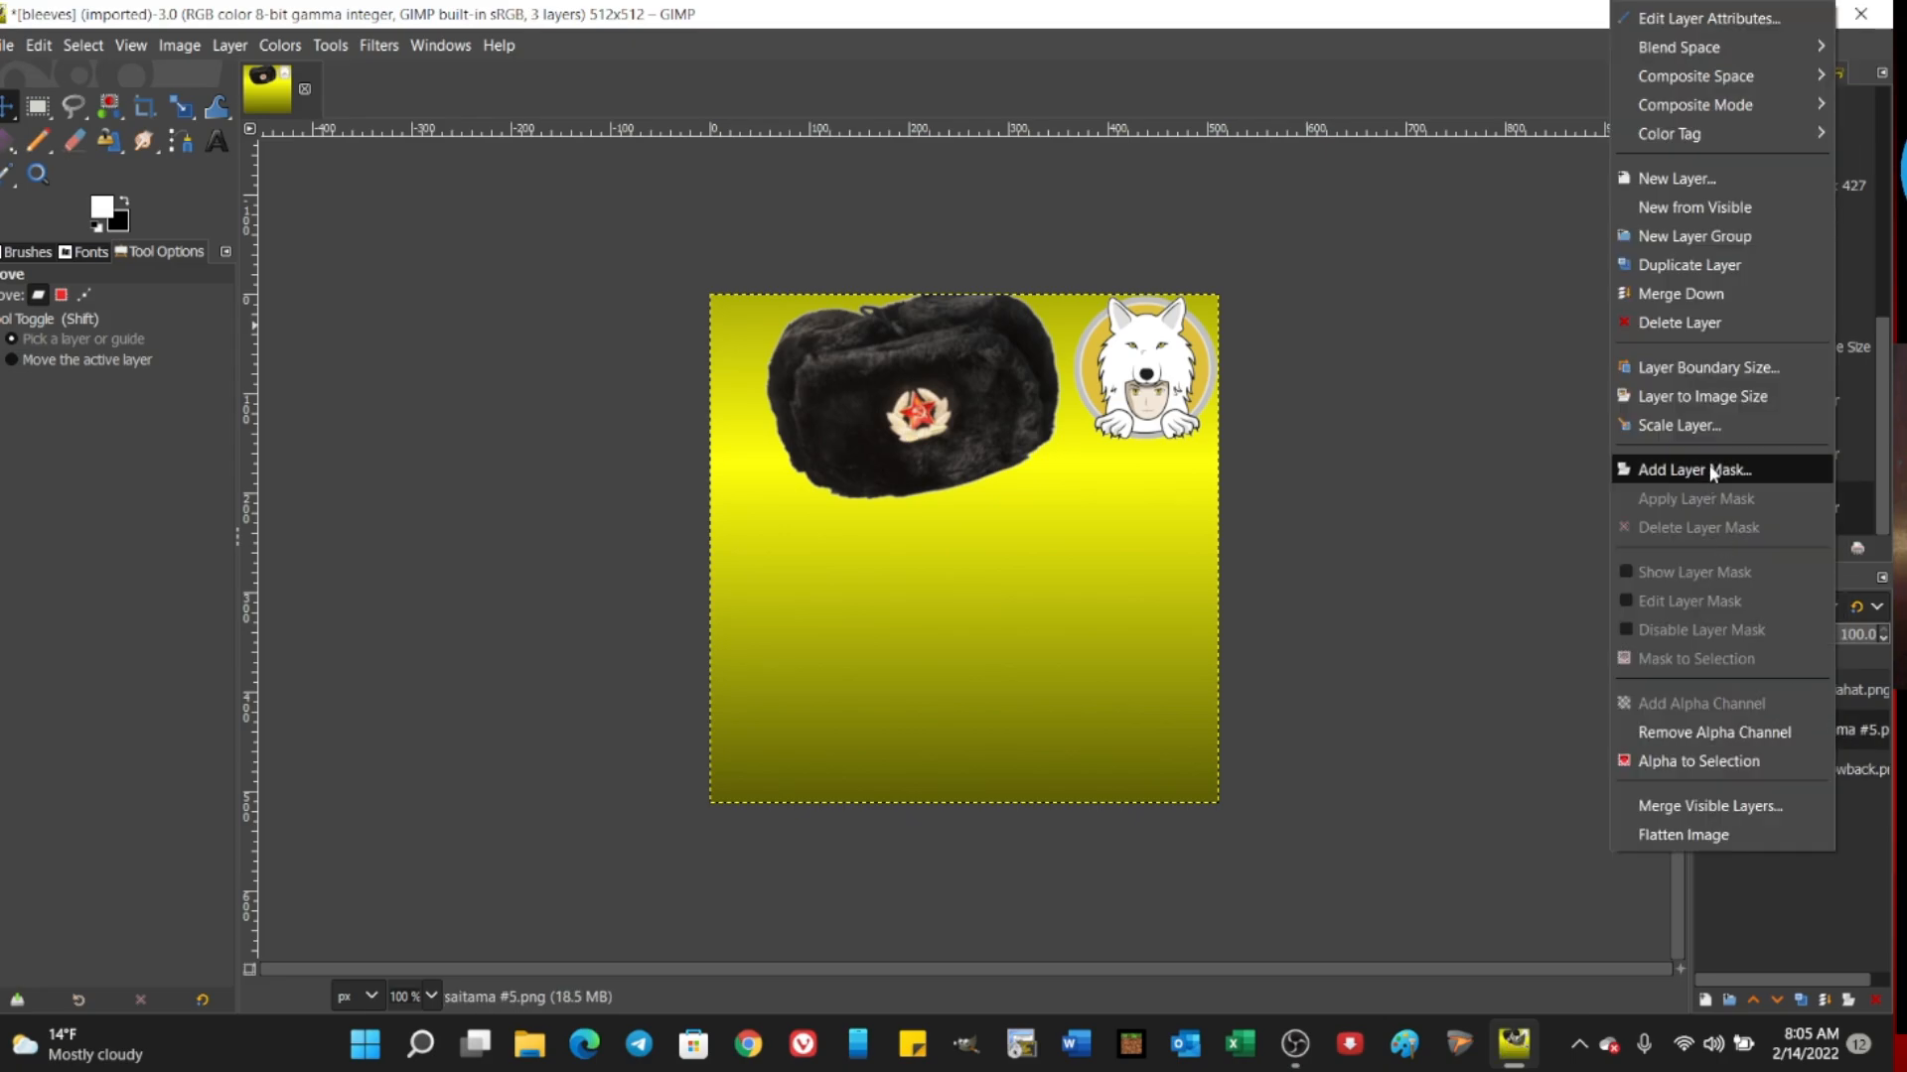
pyautogui.click(1676, 322)
pyautogui.rightClick(1831, 730)
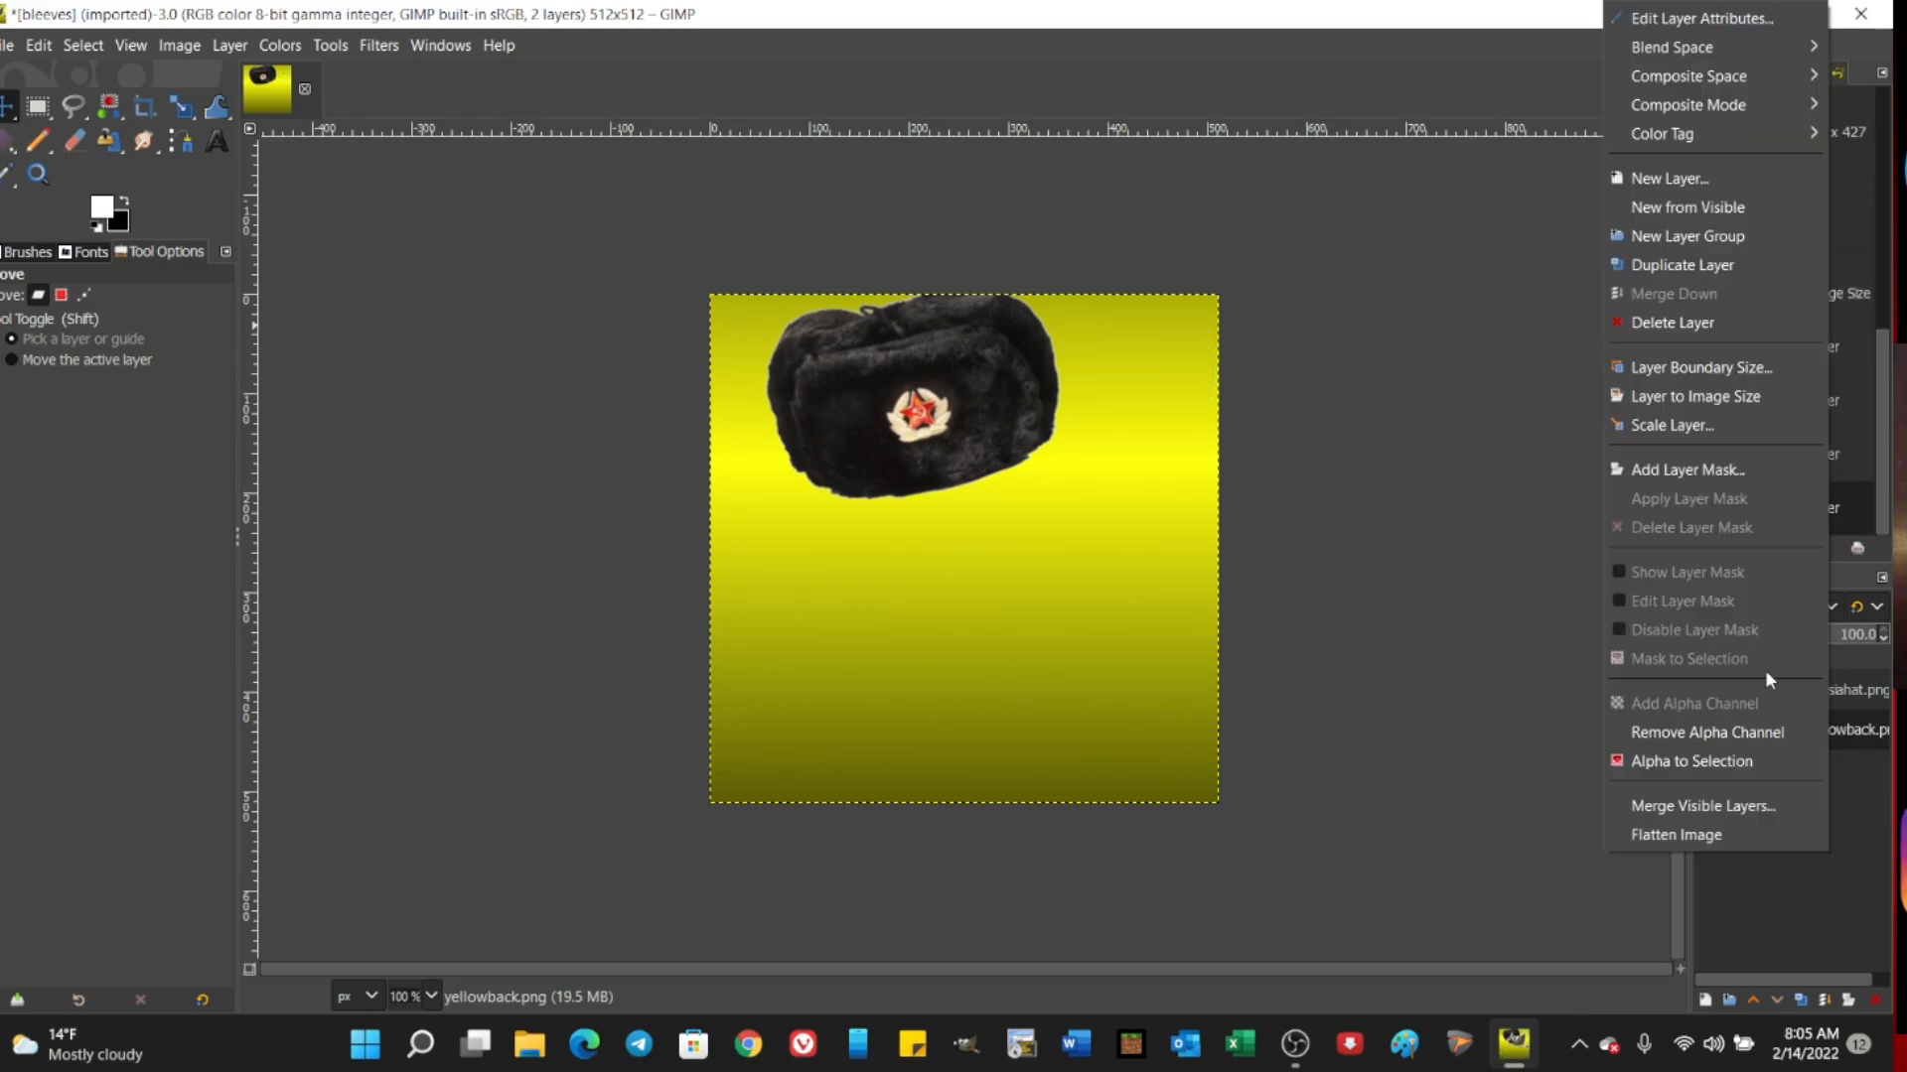
pyautogui.click(1680, 321)
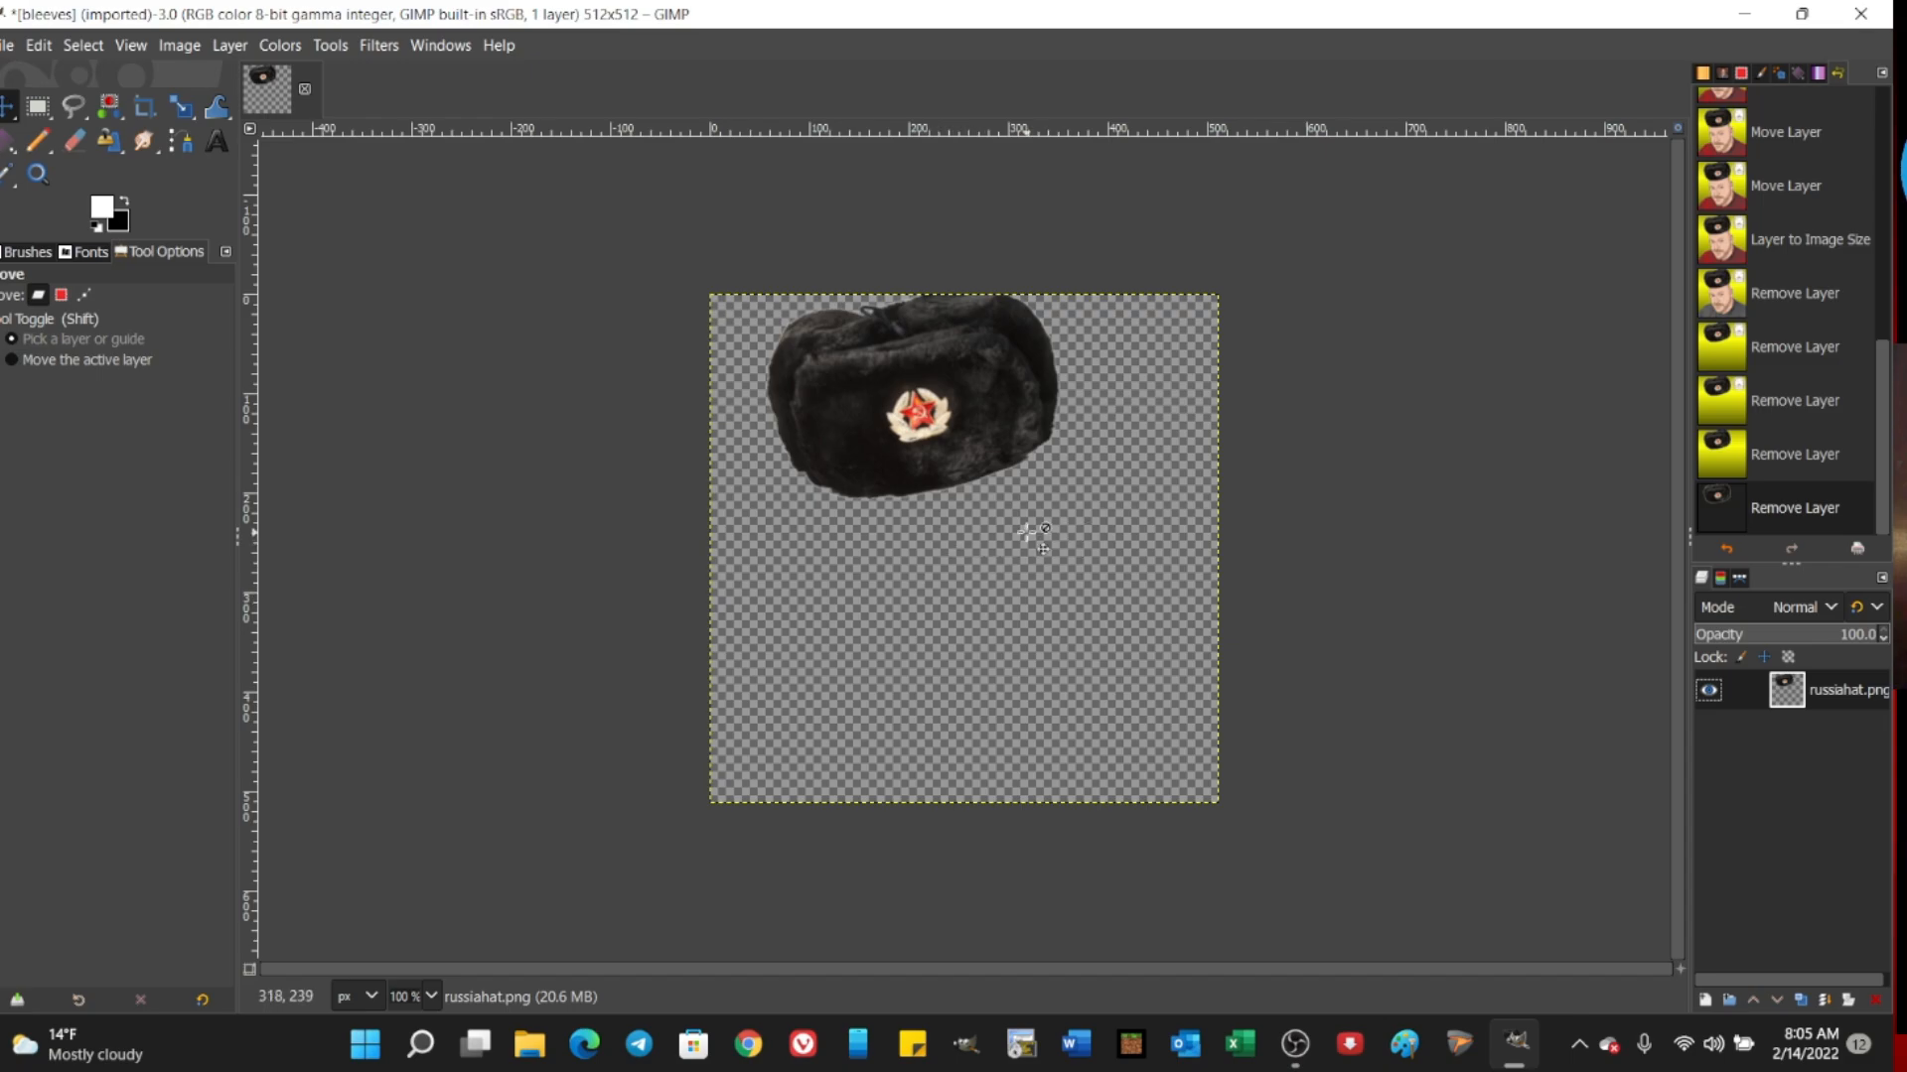
# Step: Export the isolated fur hat as russiahat.png into the NFT Assets folder with the default PNG options
pyautogui.click(7, 44)
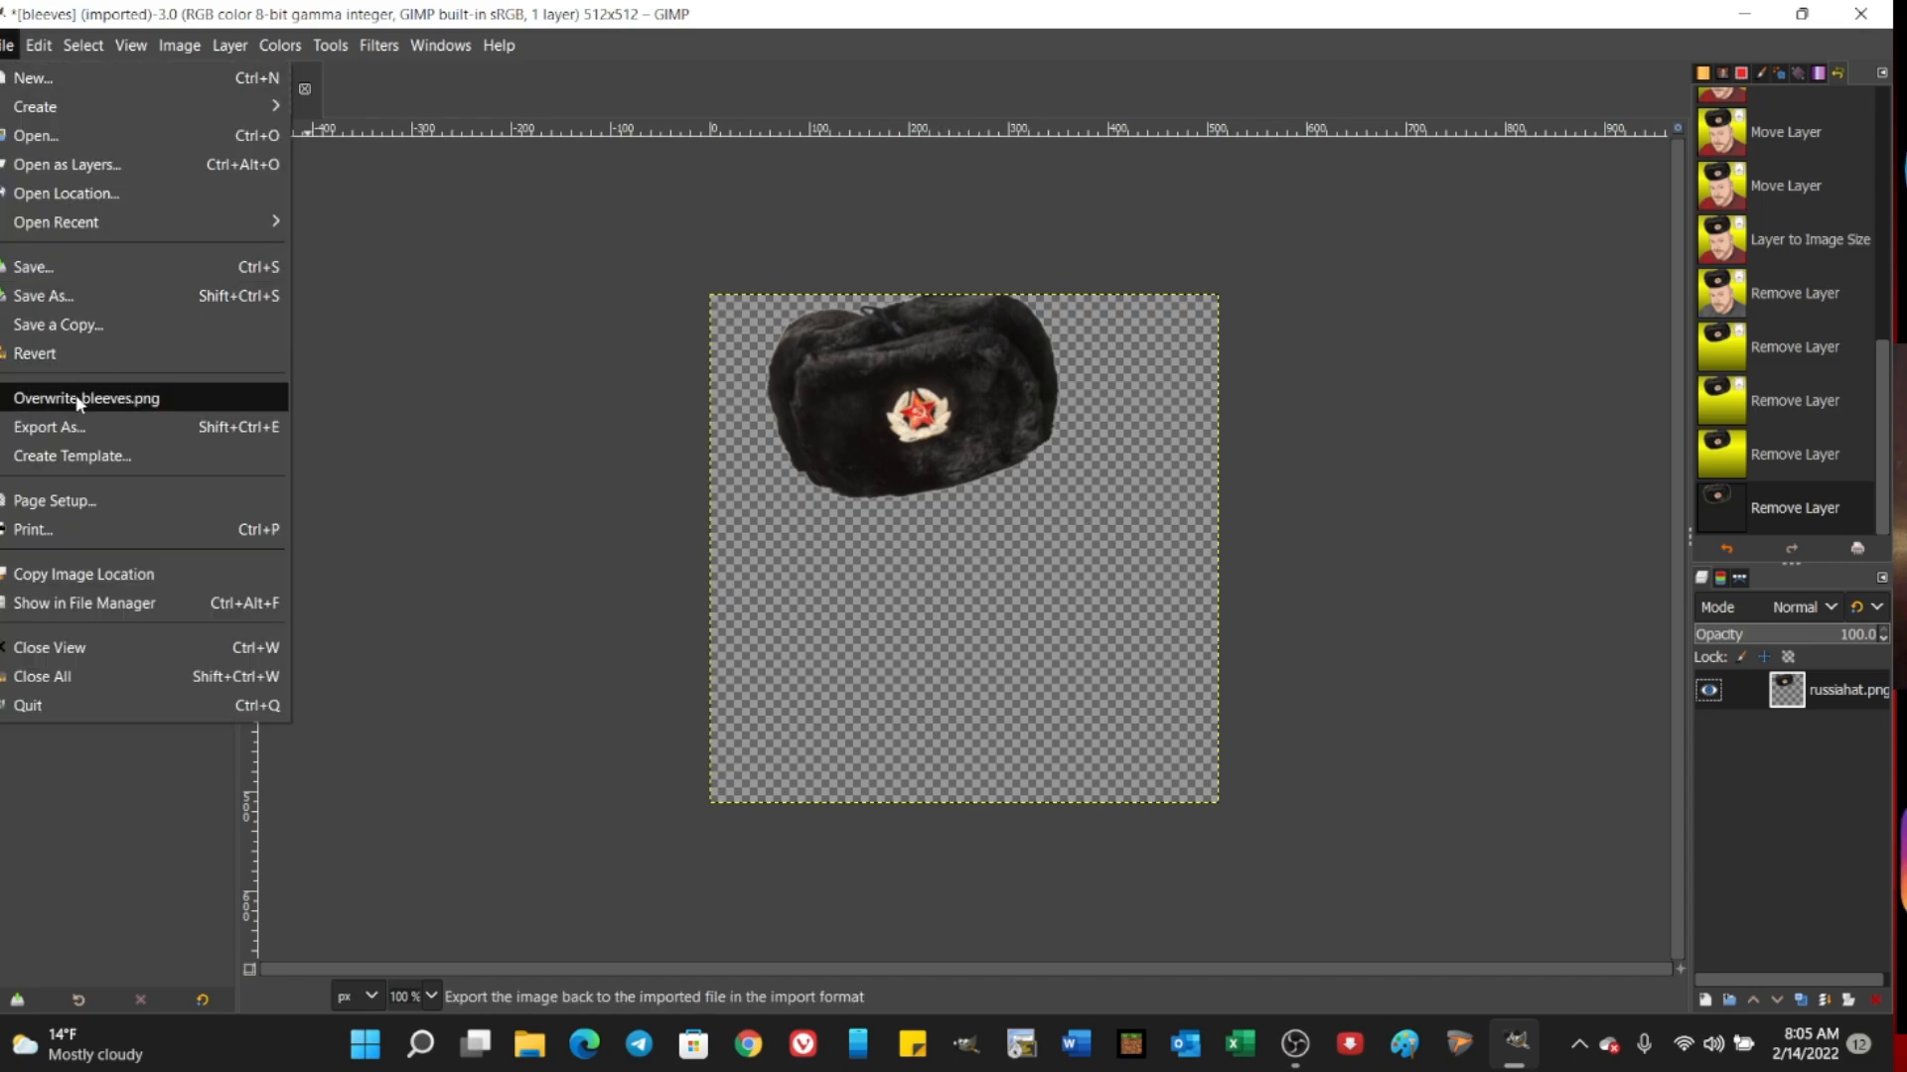
pyautogui.click(63, 426)
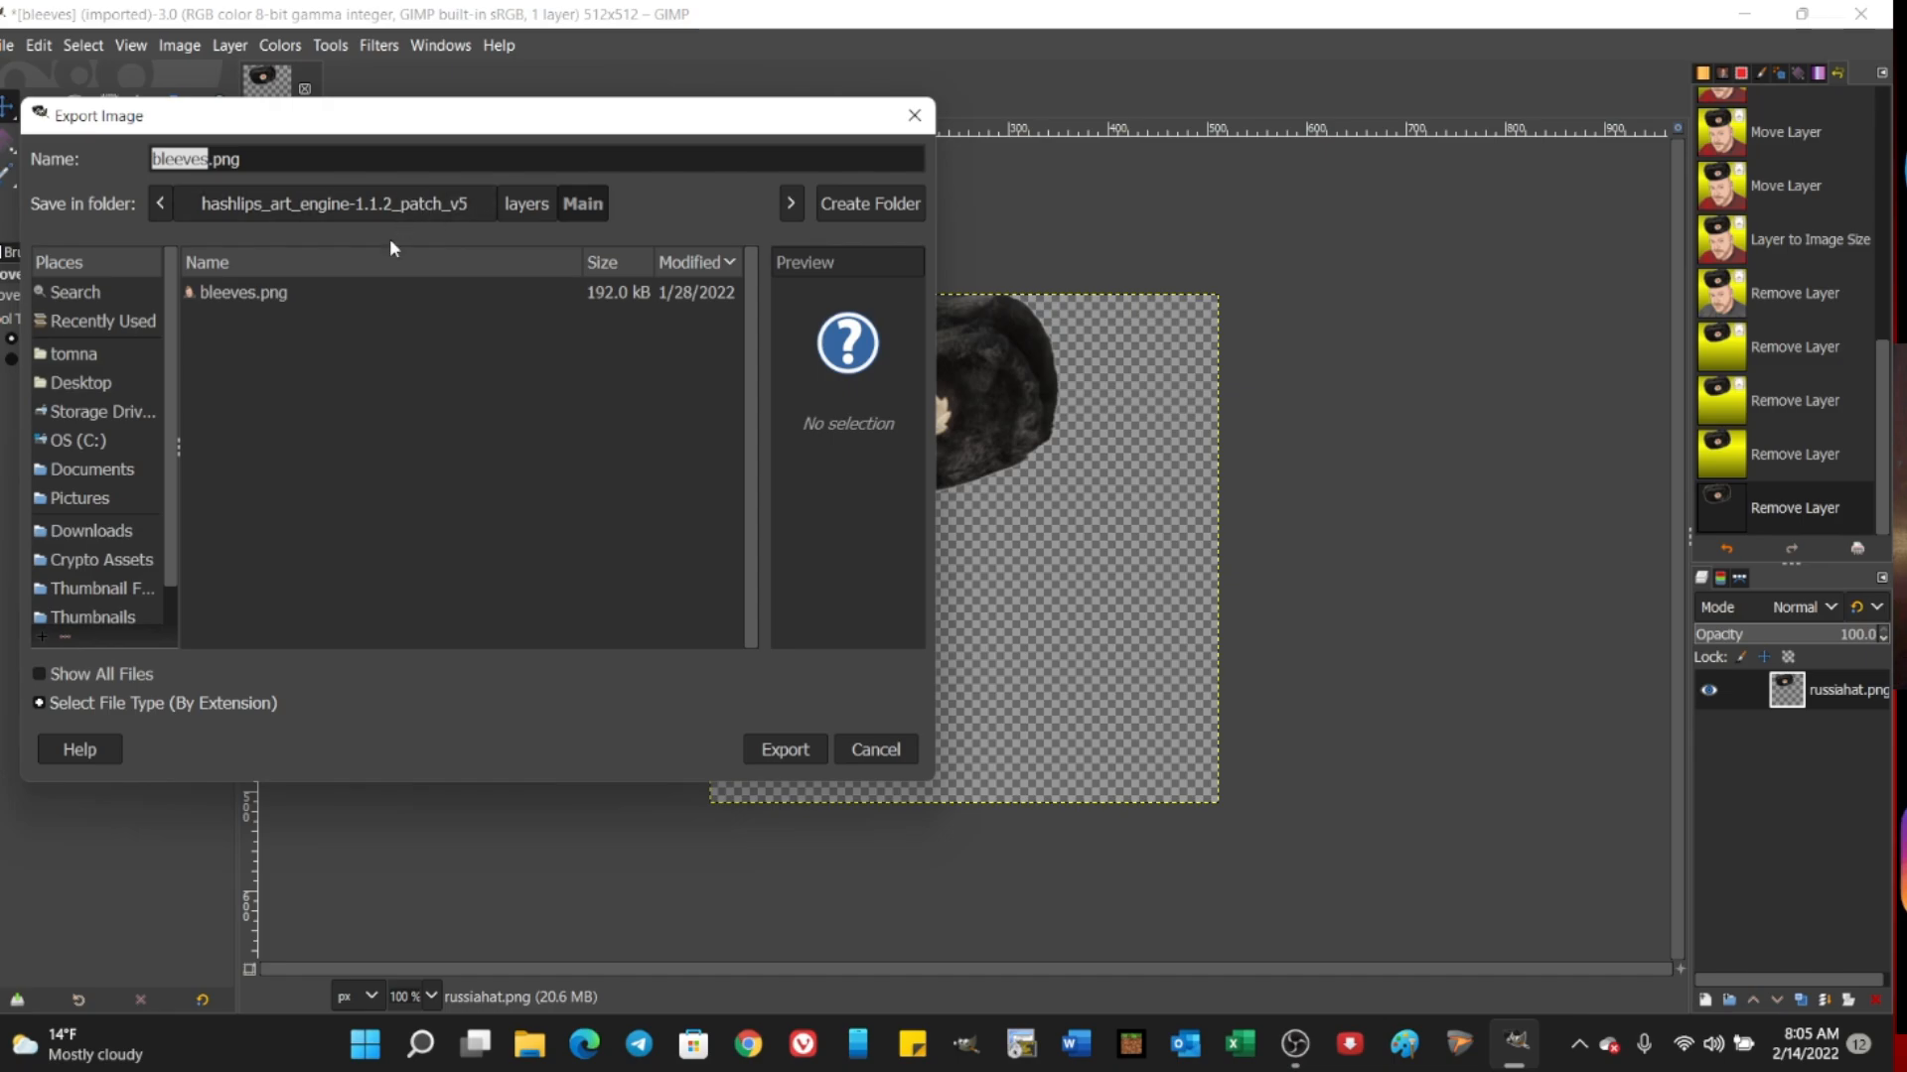
pyautogui.scroll(-1, 90, 513)
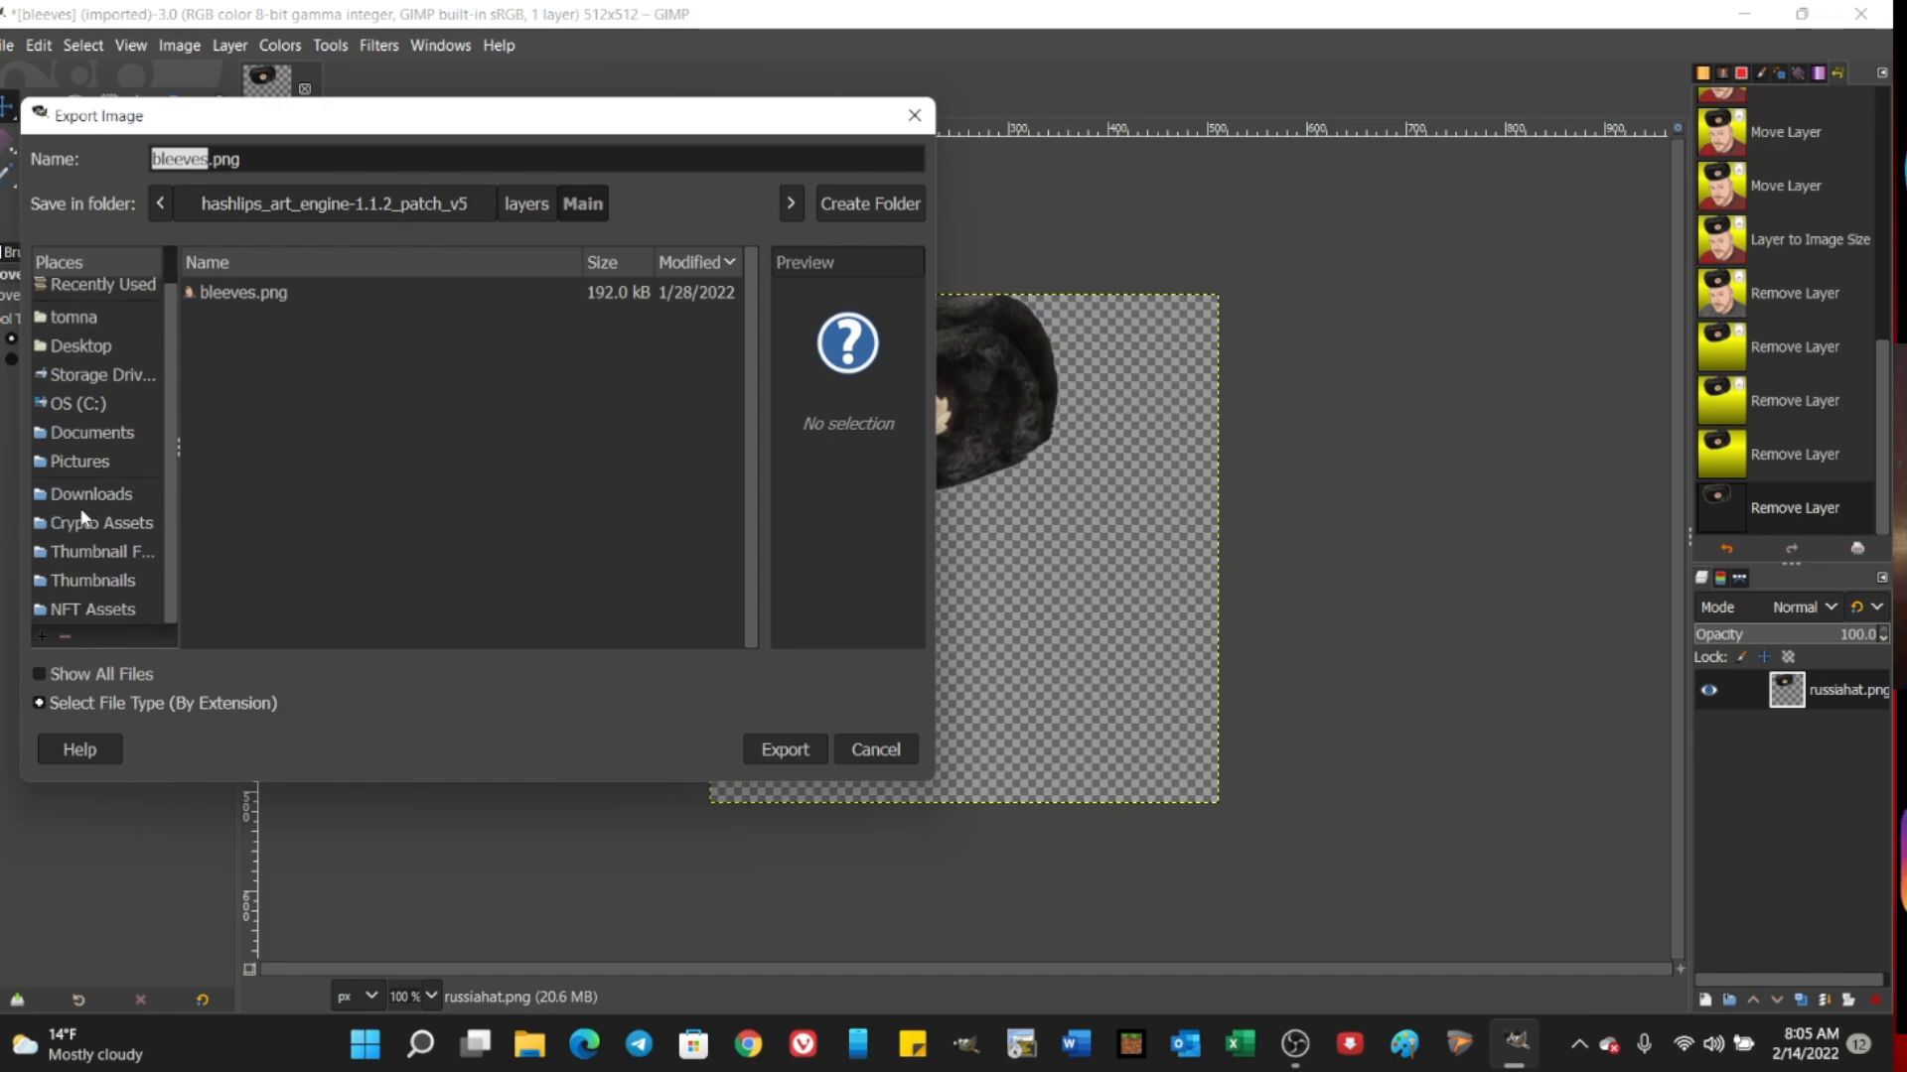
pyautogui.click(71, 609)
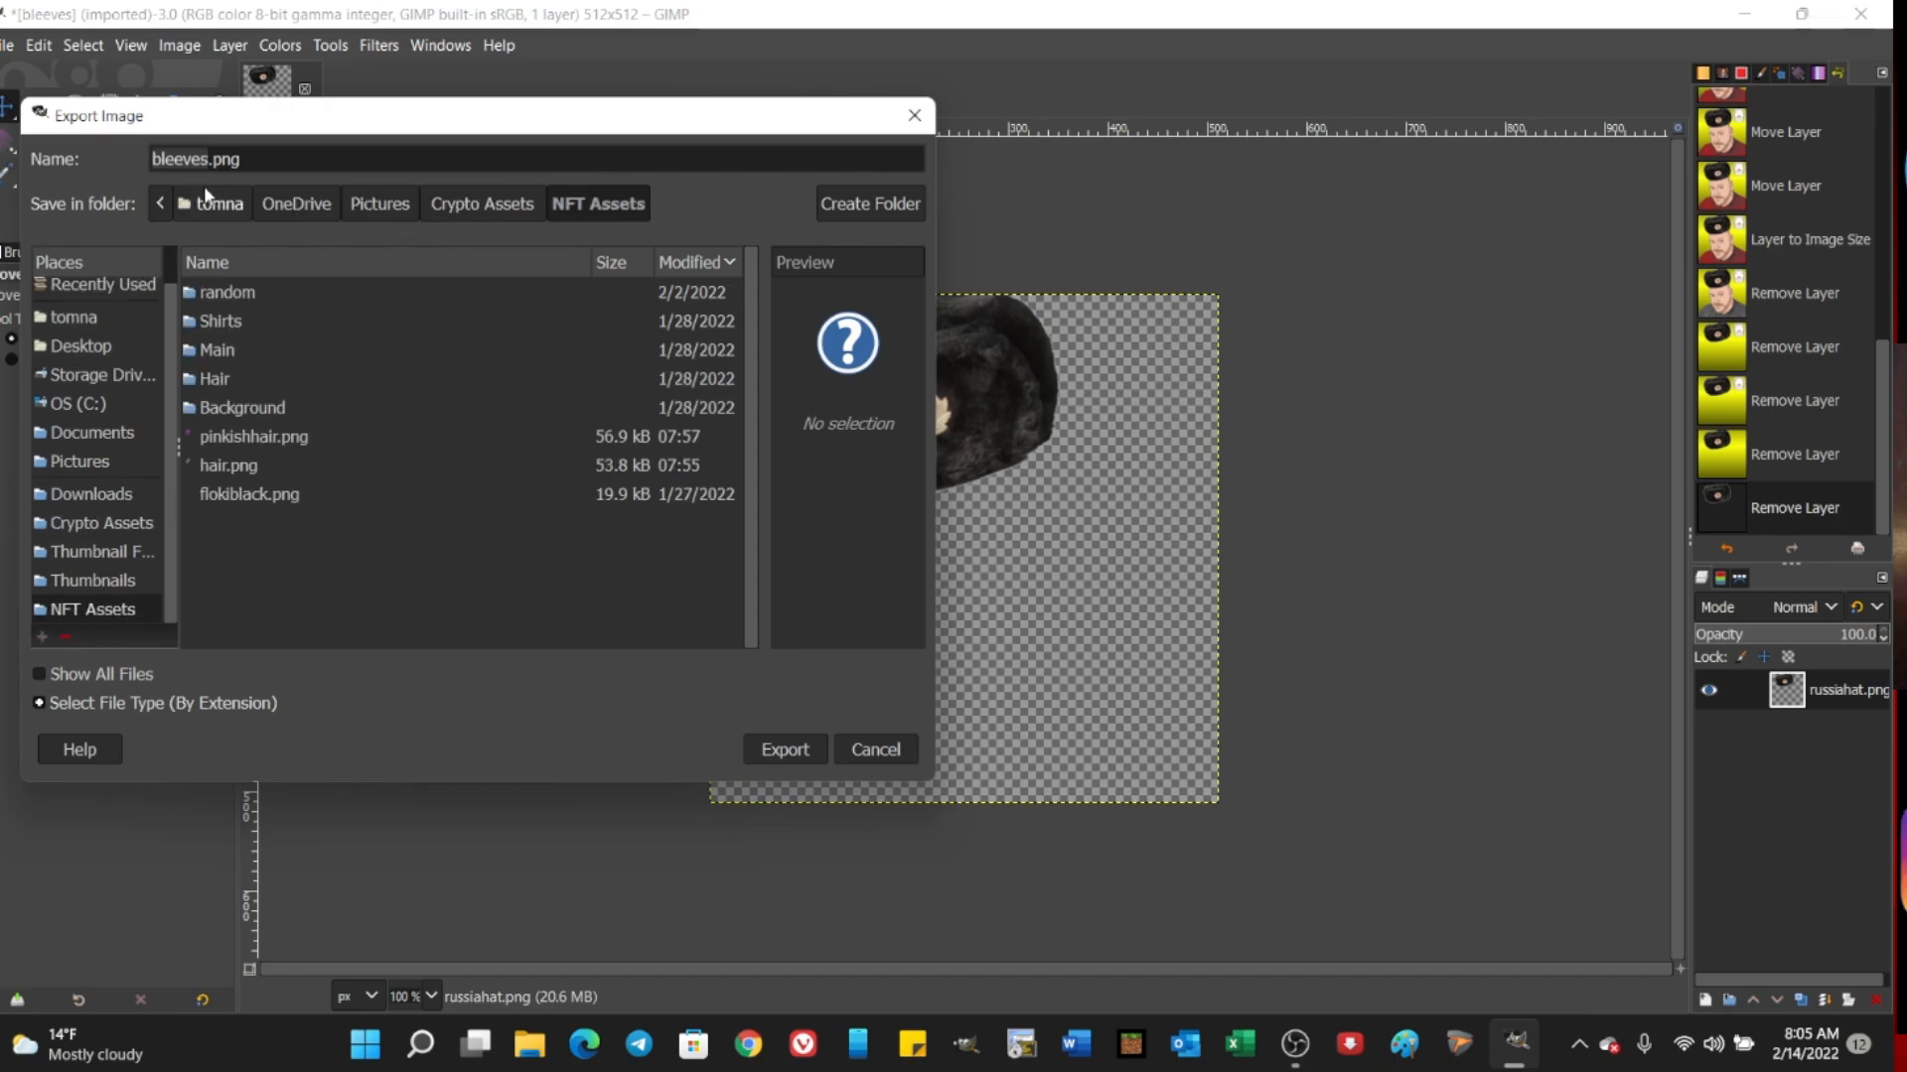
pyautogui.write('russ')
pyautogui.press('BackSpace')
pyautogui.write('t')
pyautogui.press('Return')
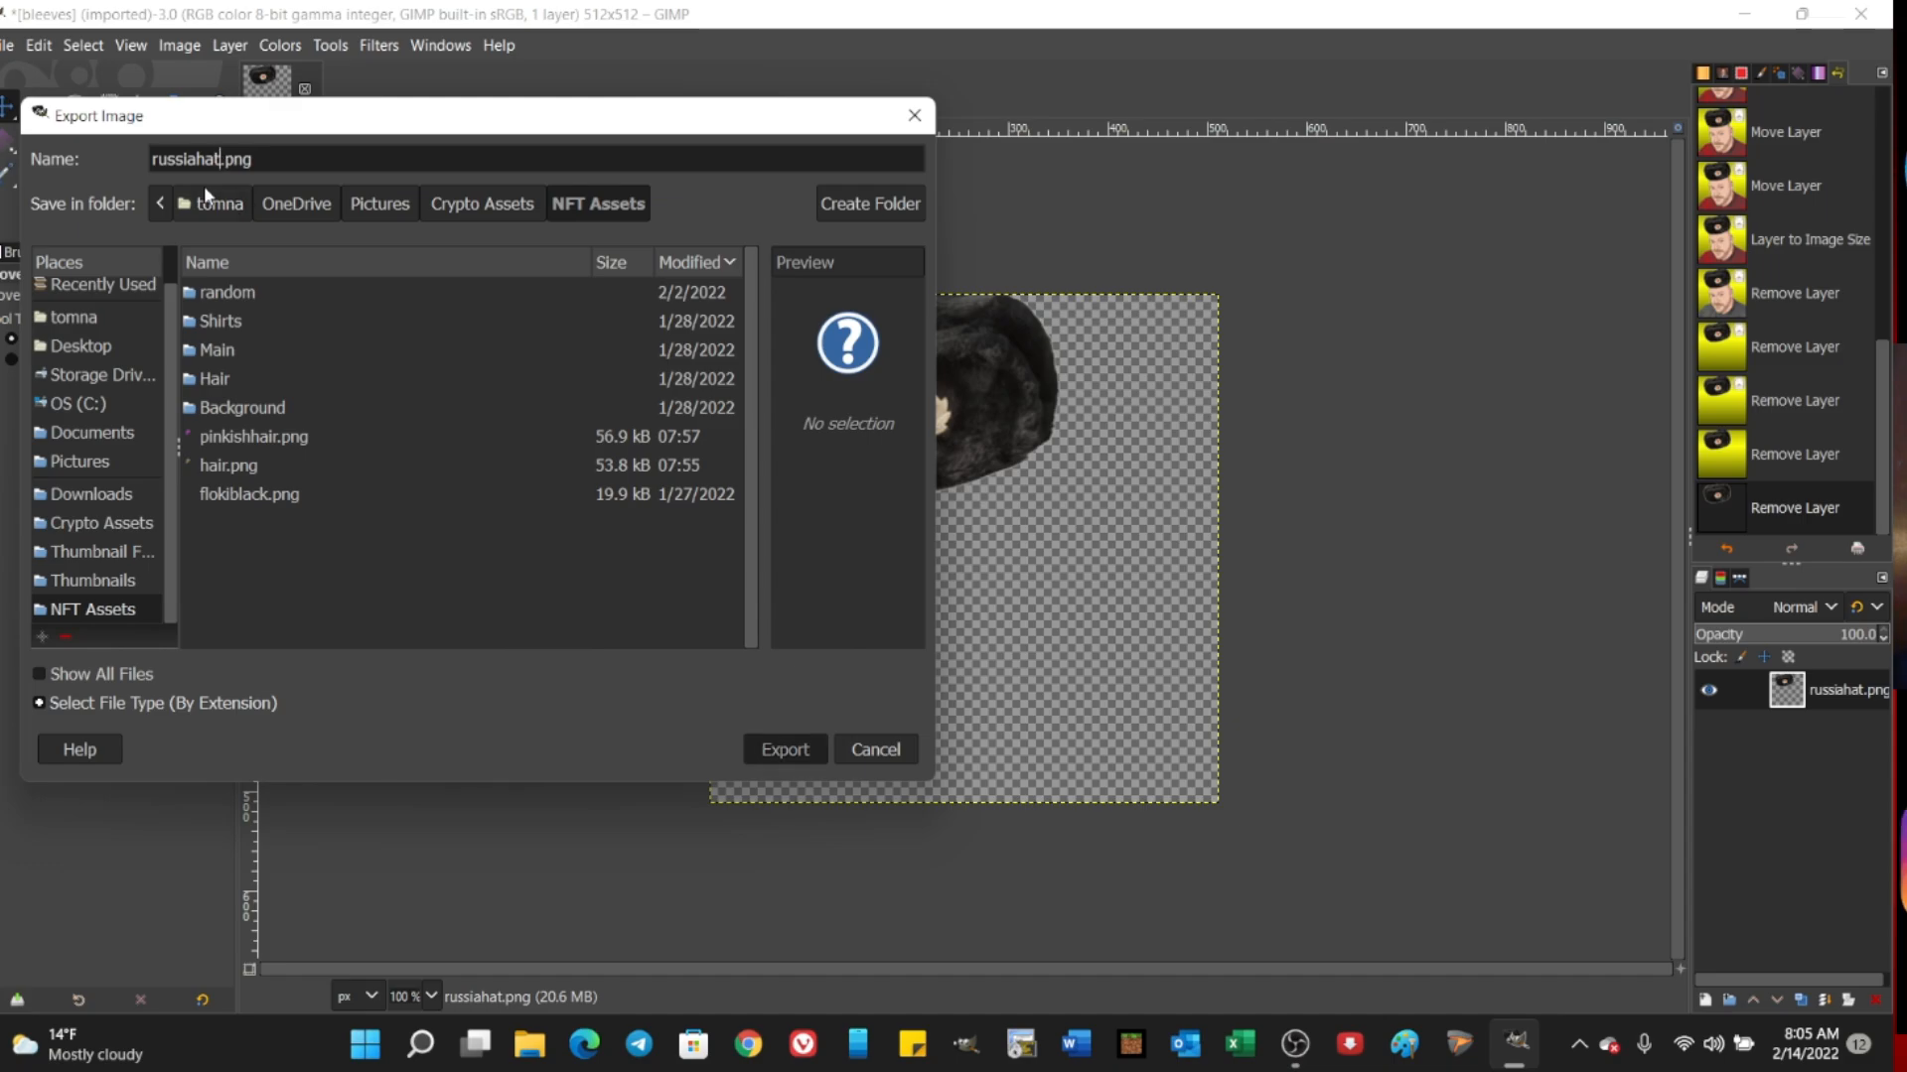
pyautogui.click(1003, 808)
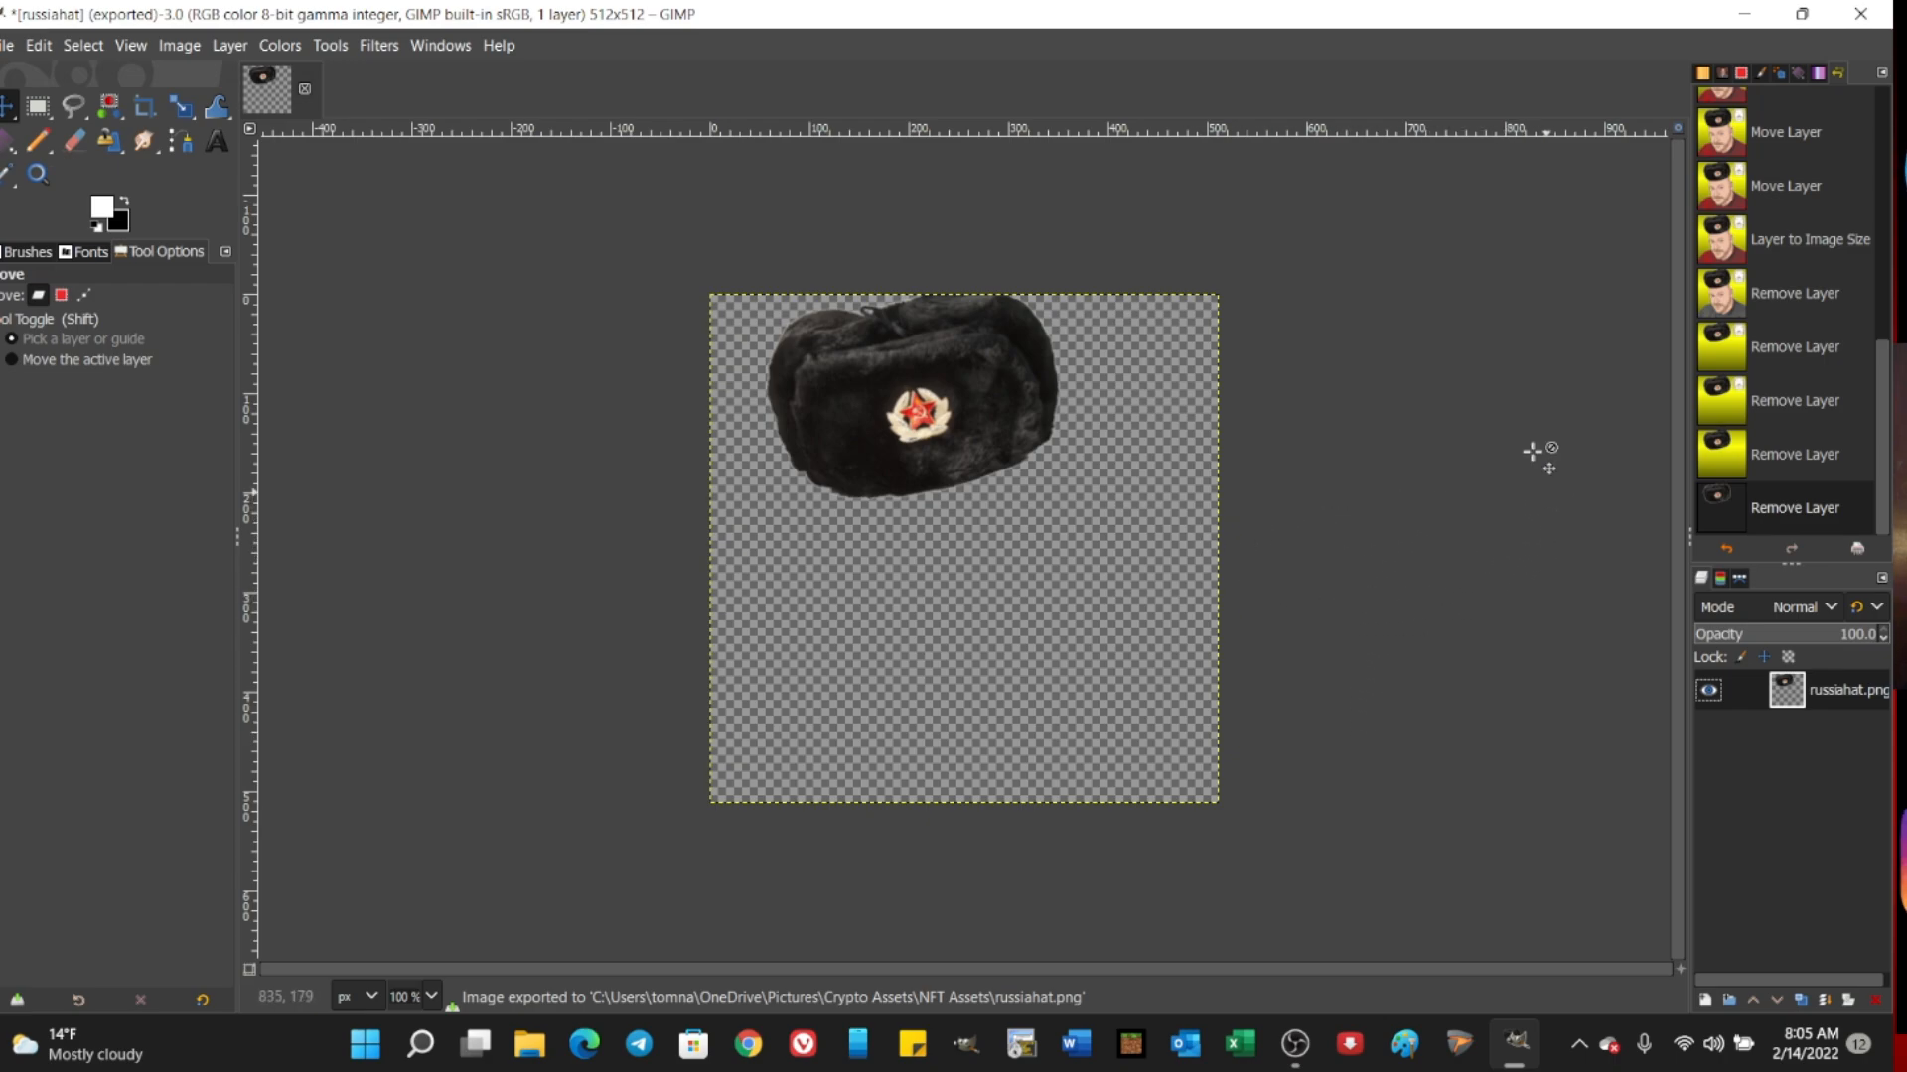
# Step: Close the exported hat image and discard its unsaved changes
pyautogui.click(8, 45)
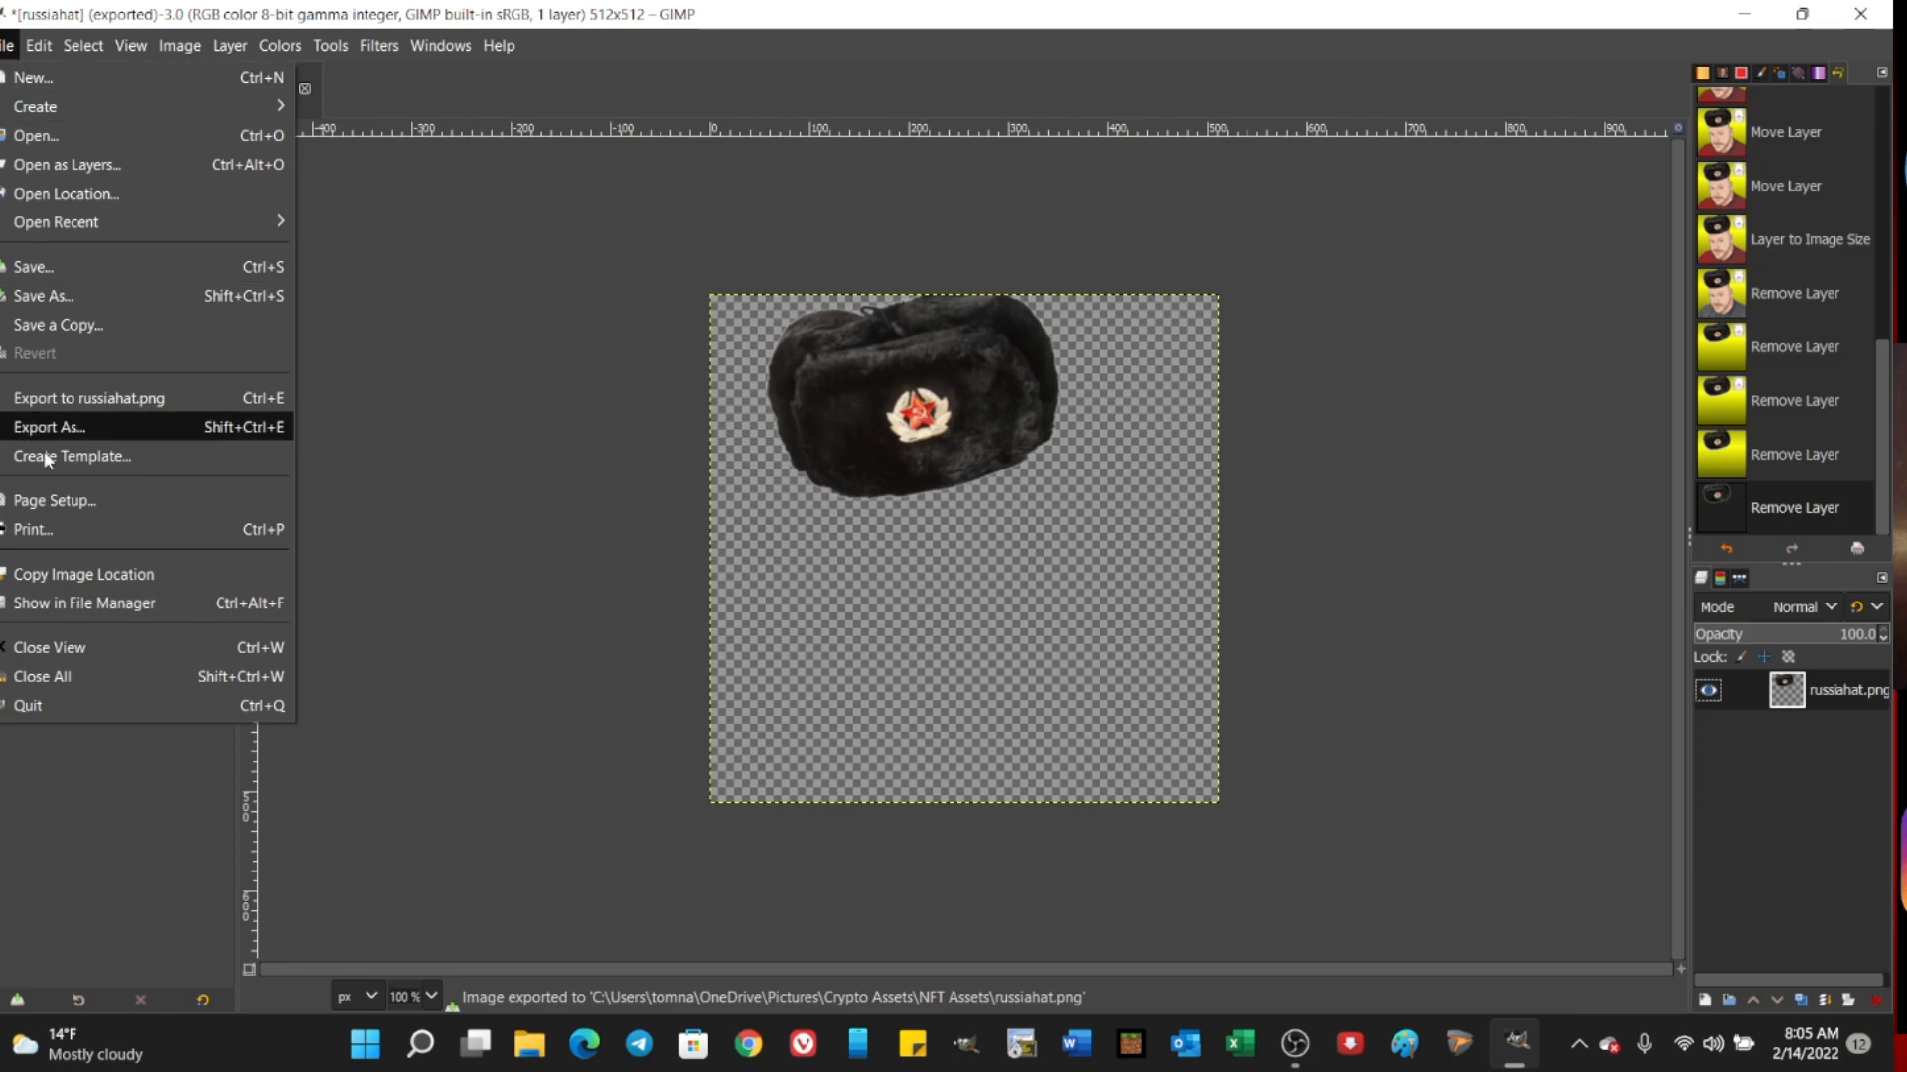
pyautogui.click(42, 647)
pyautogui.click(921, 679)
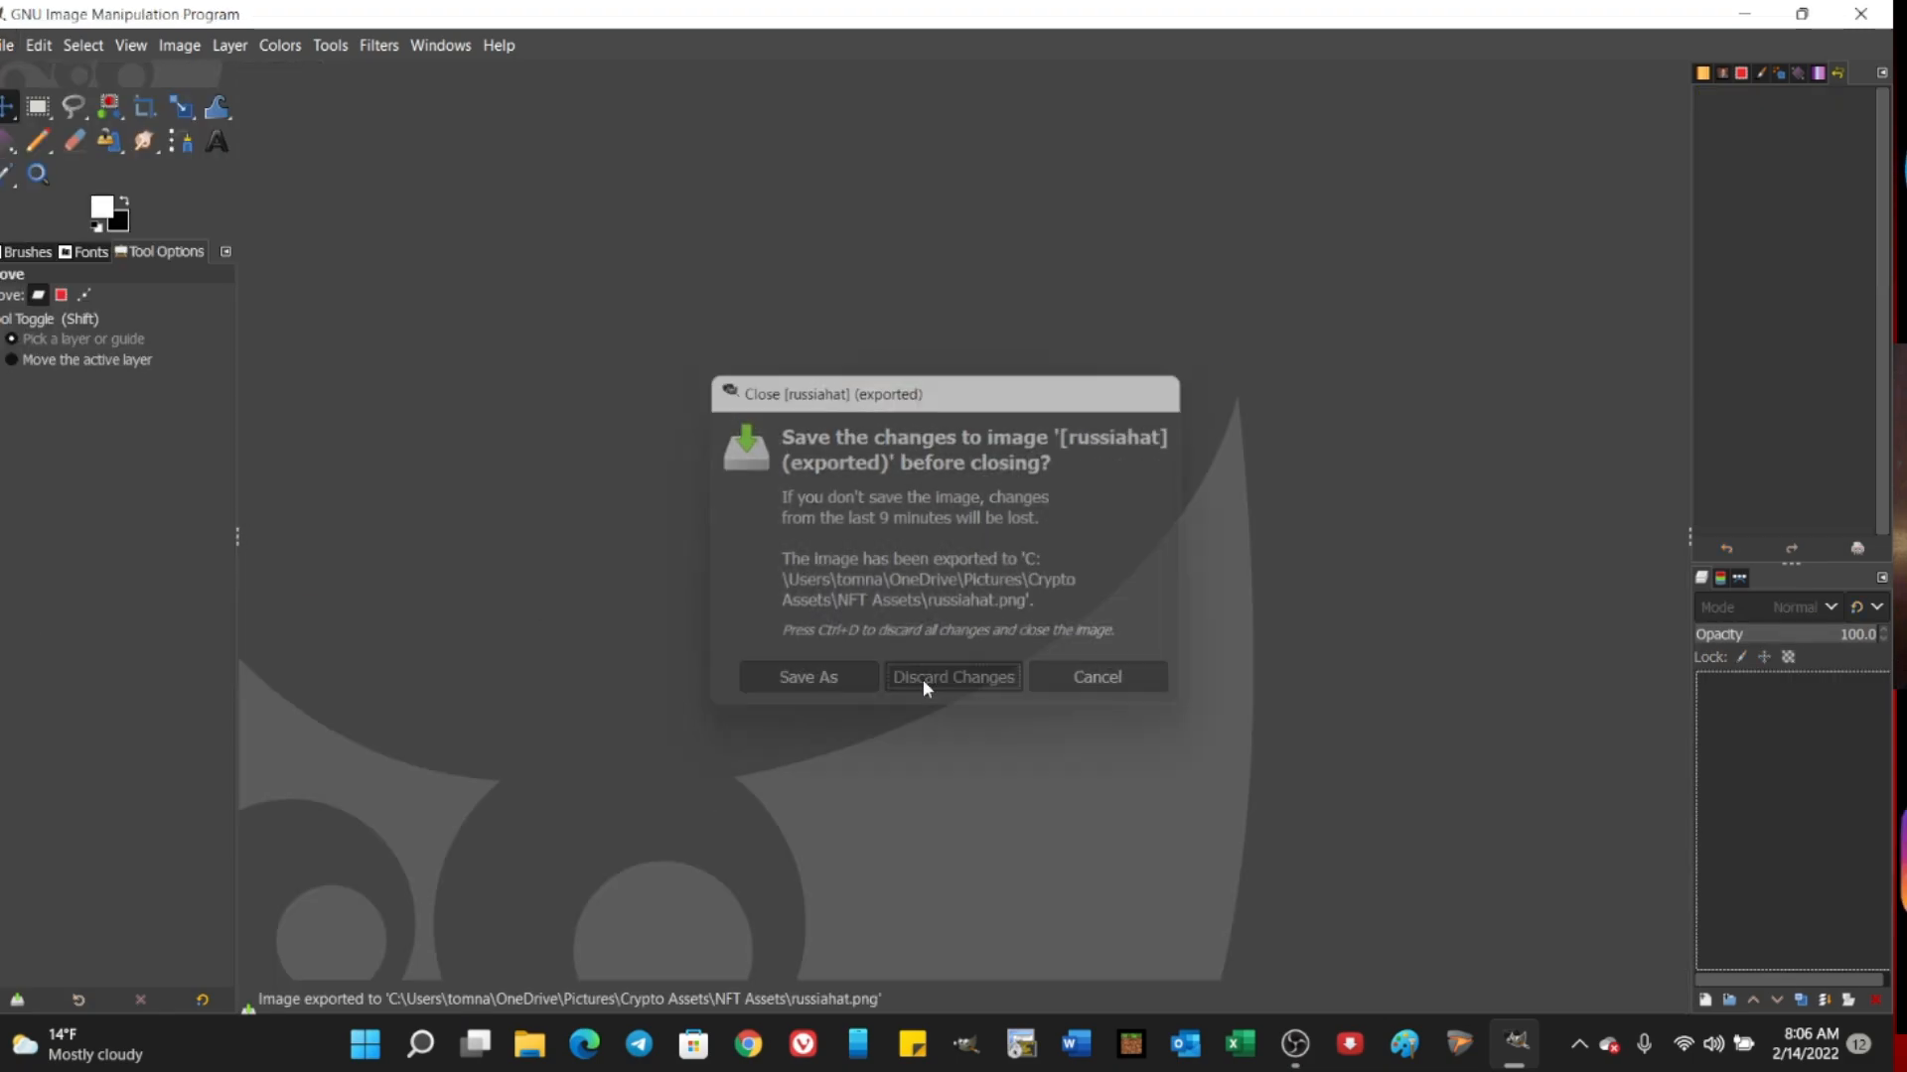
pyautogui.click(922, 679)
# Step: Reopen the recently used portrait bleeves.png
pyautogui.click(8, 45)
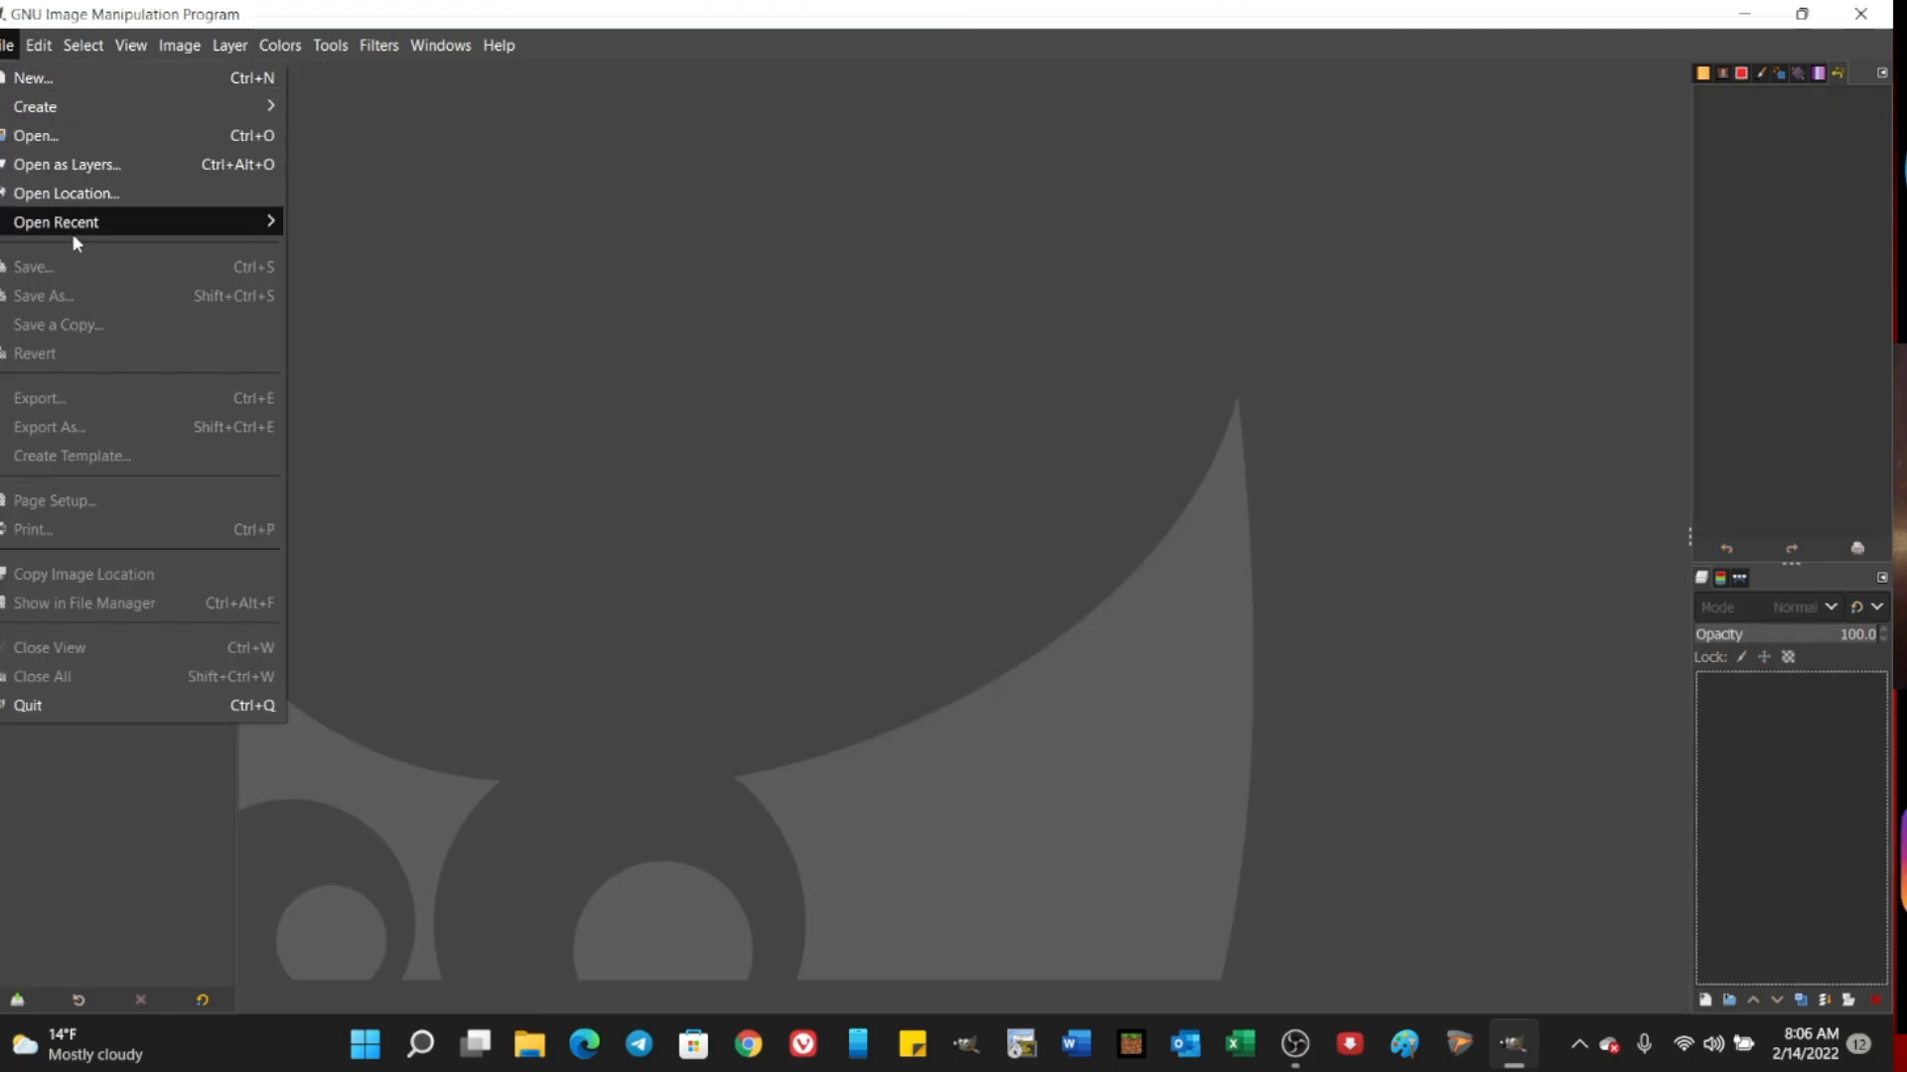
pyautogui.moveTo(103, 231)
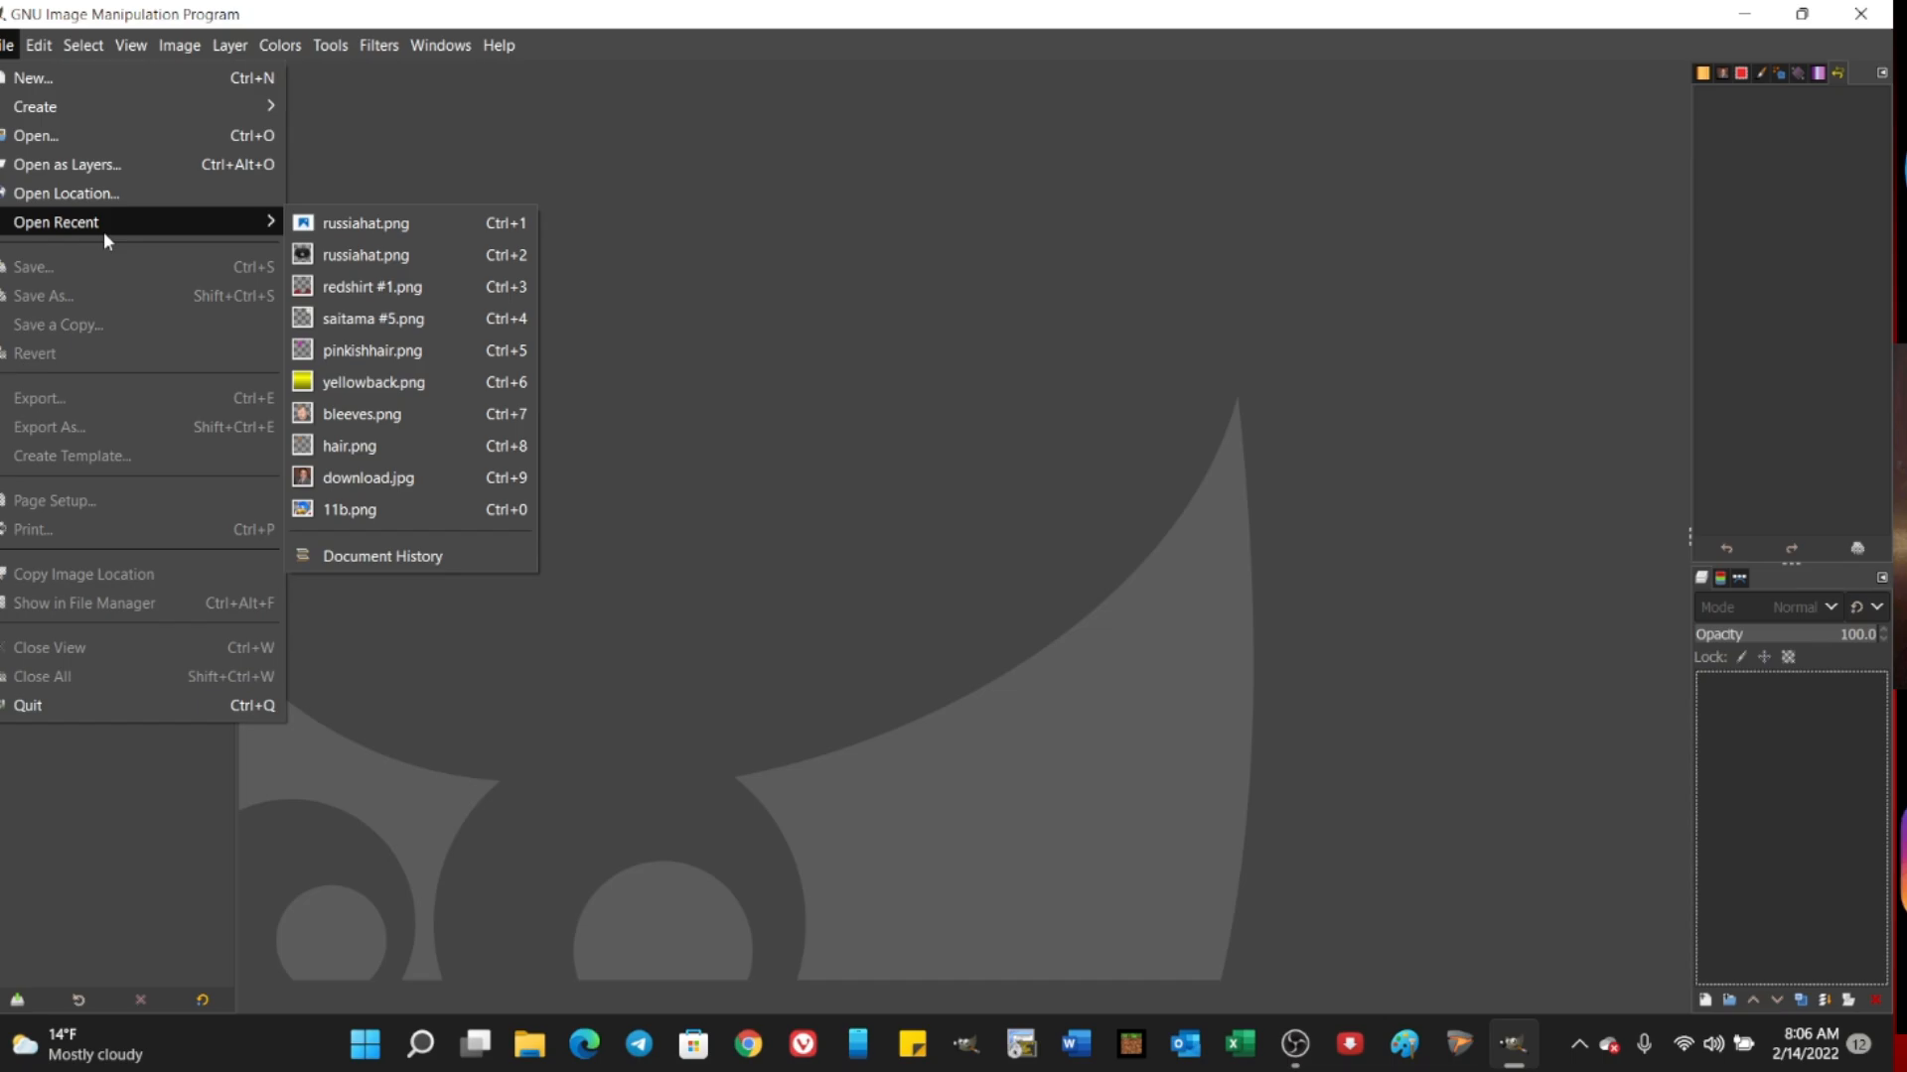
pyautogui.click(385, 414)
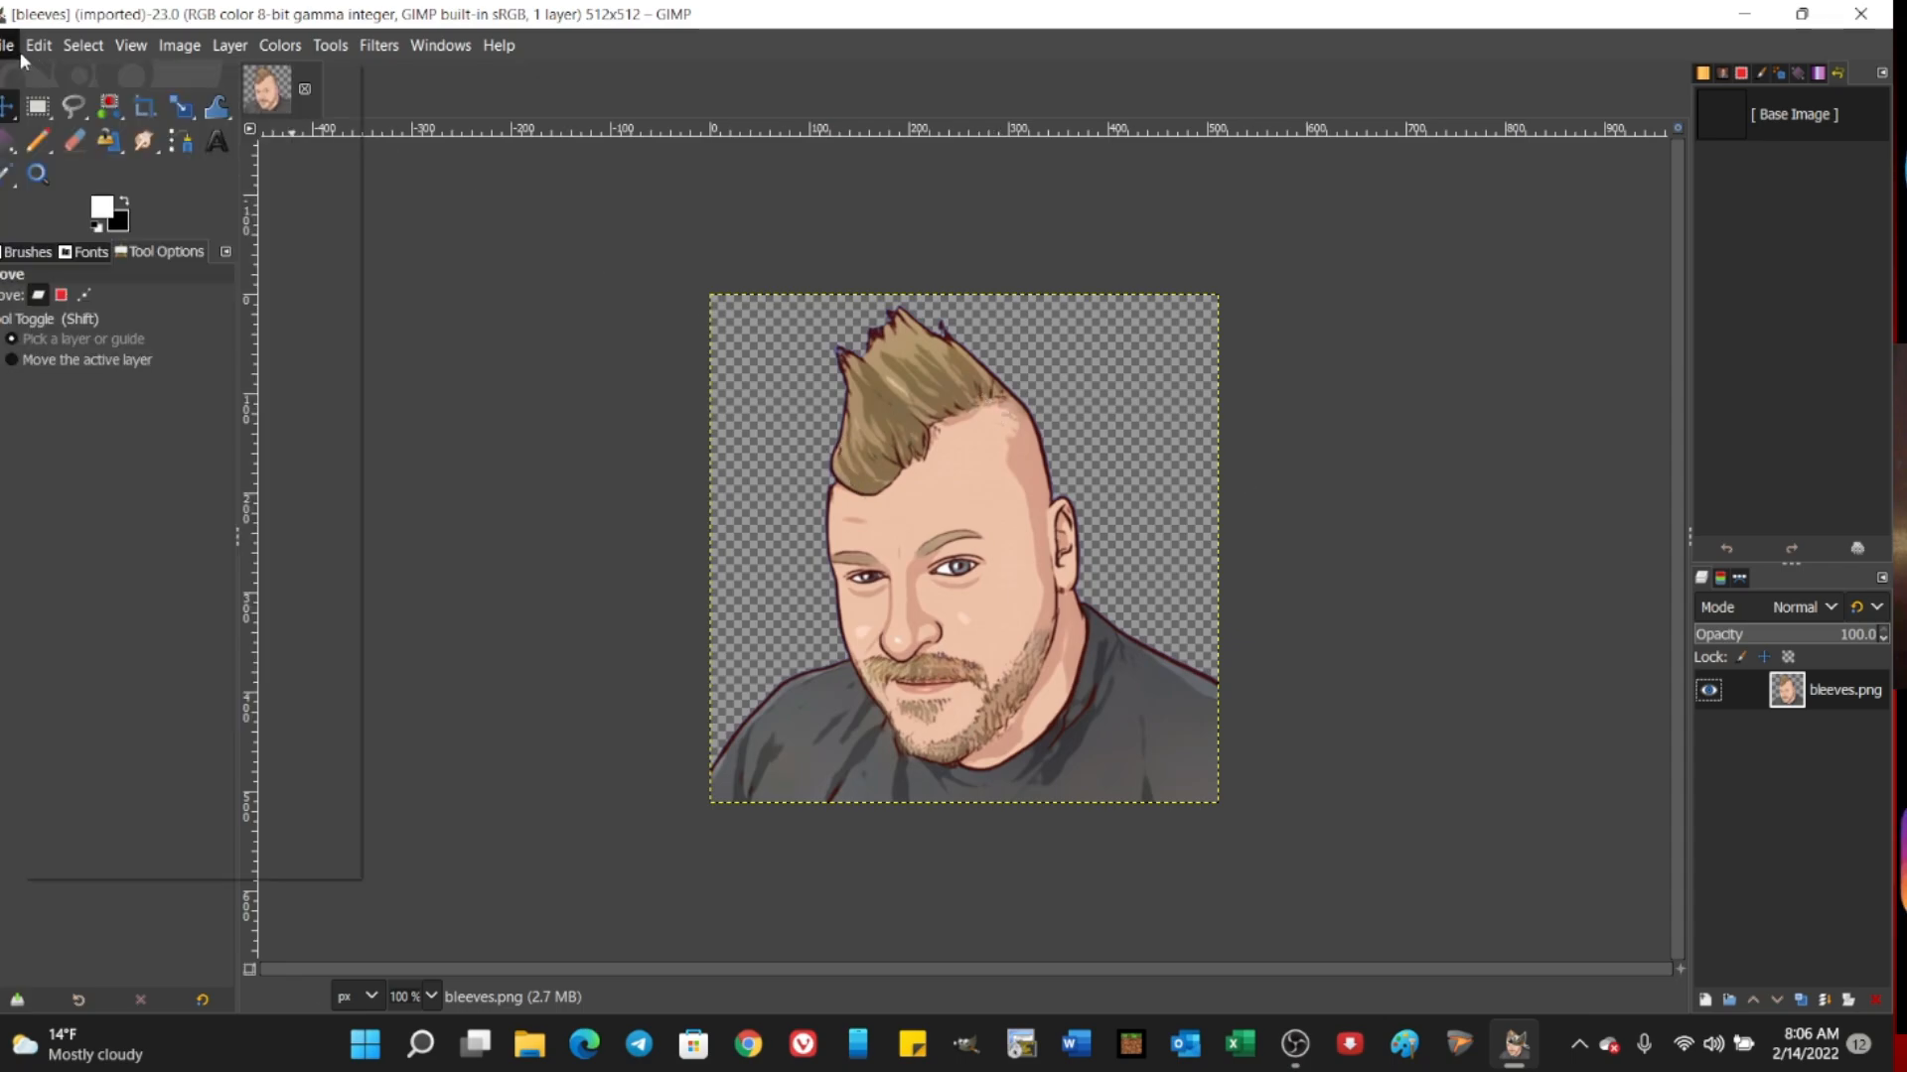
# Step: Add the exported russiahat.png from the NFT Assets folder as a new layer over the portrait
pyautogui.click(38, 44)
pyautogui.click(12, 165)
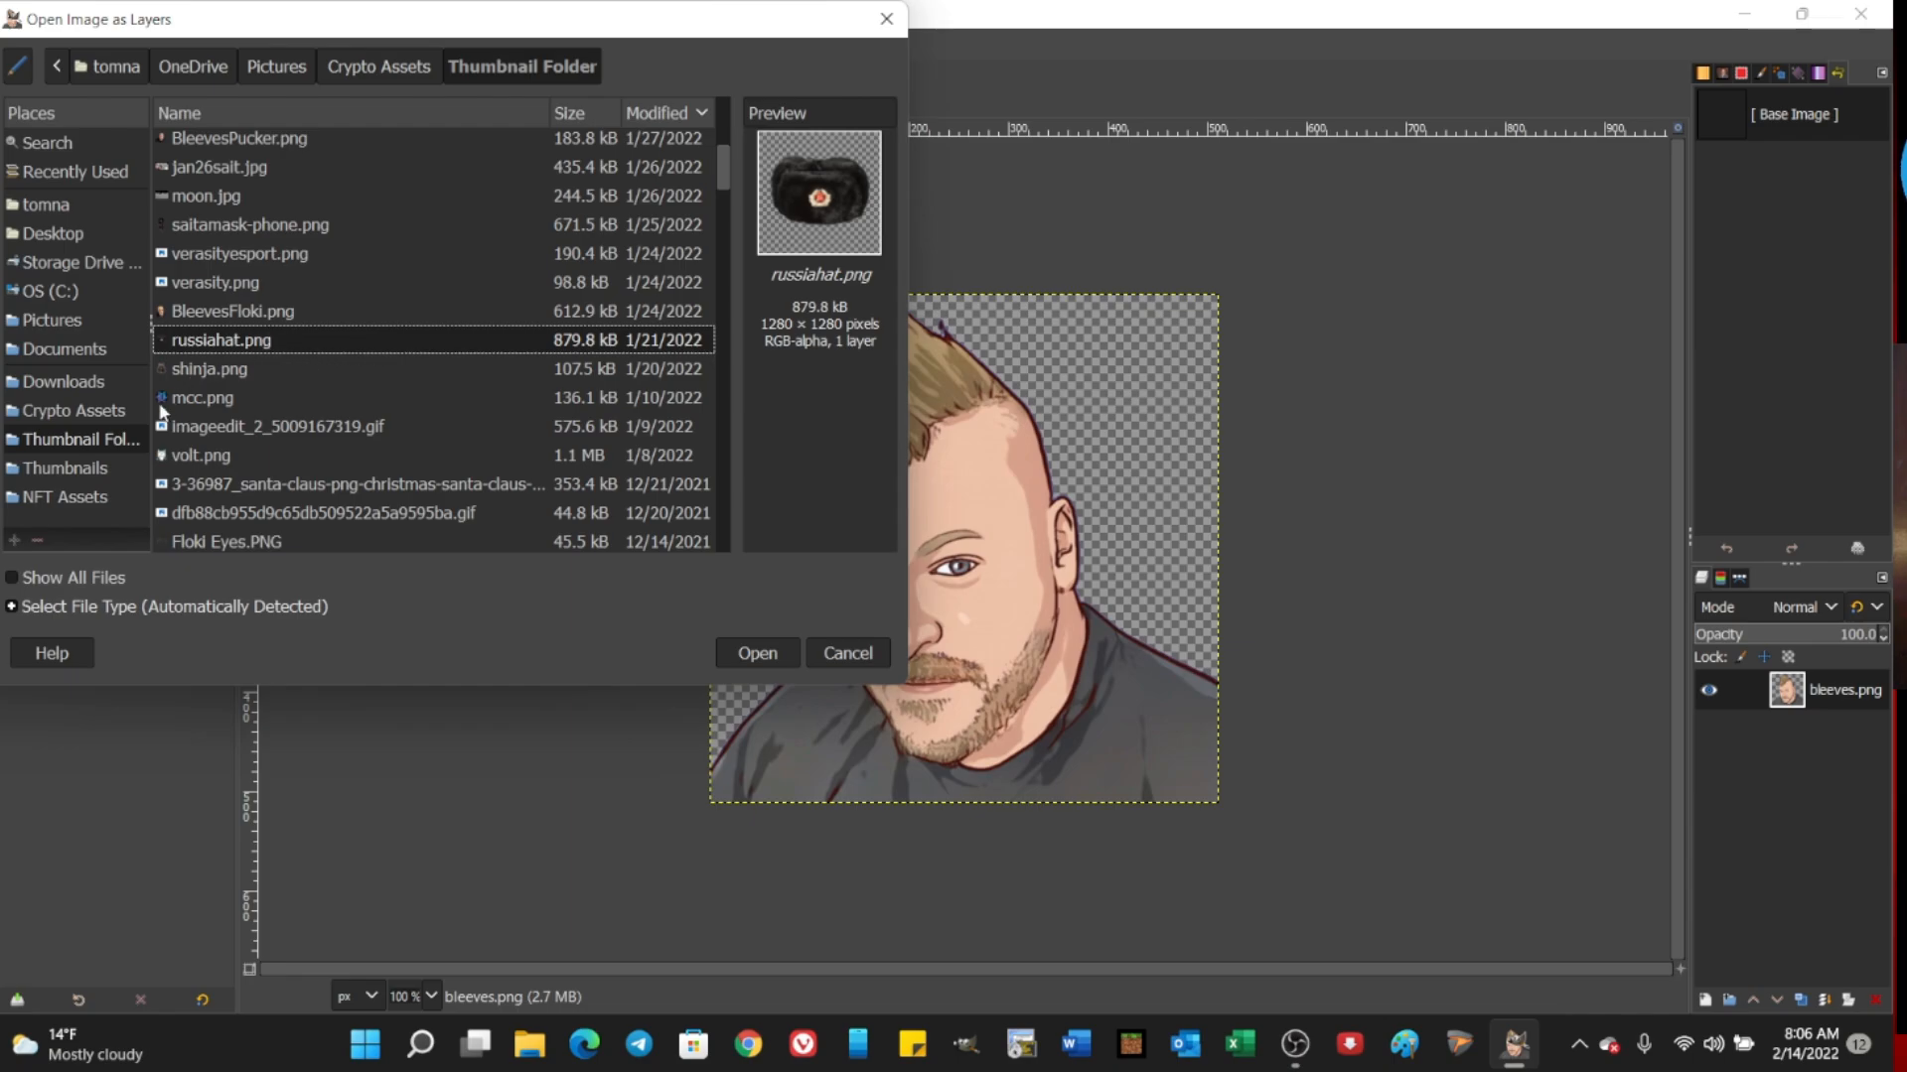
pyautogui.click(57, 495)
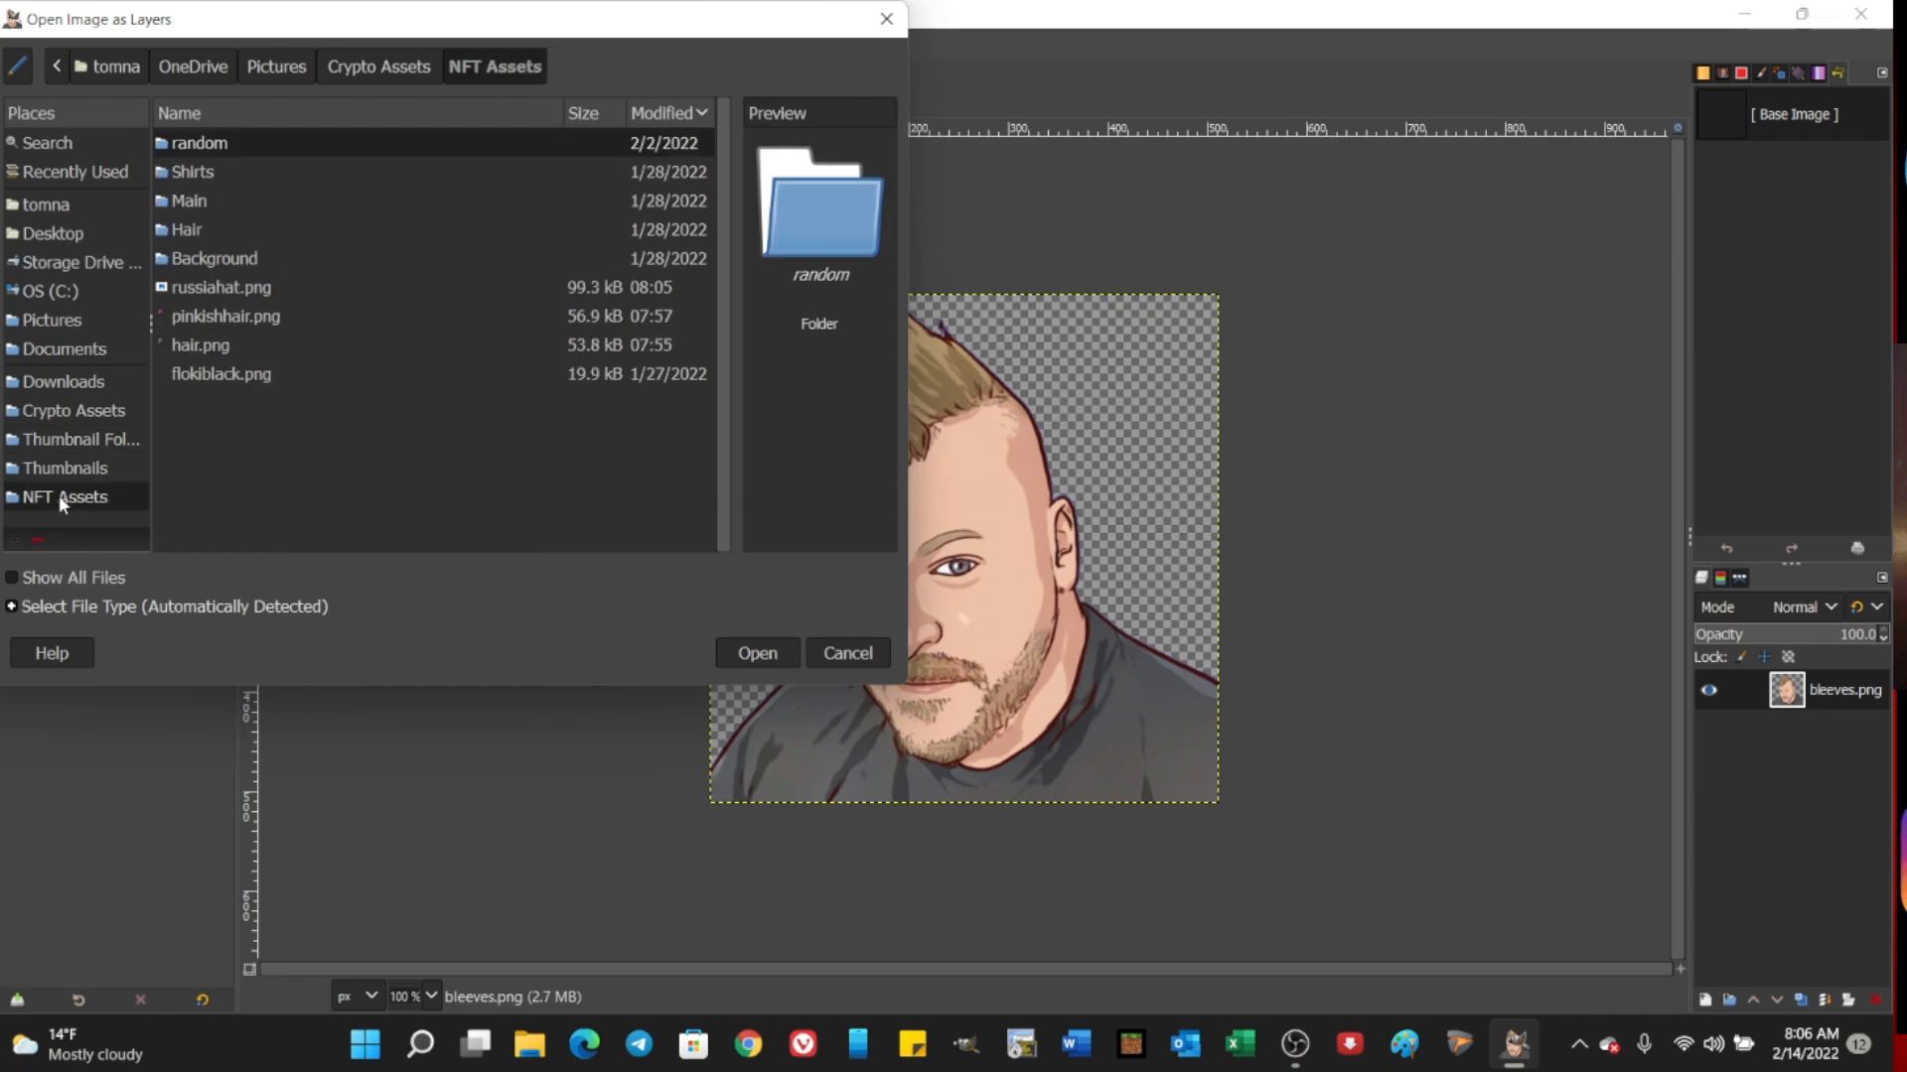
pyautogui.click(217, 287)
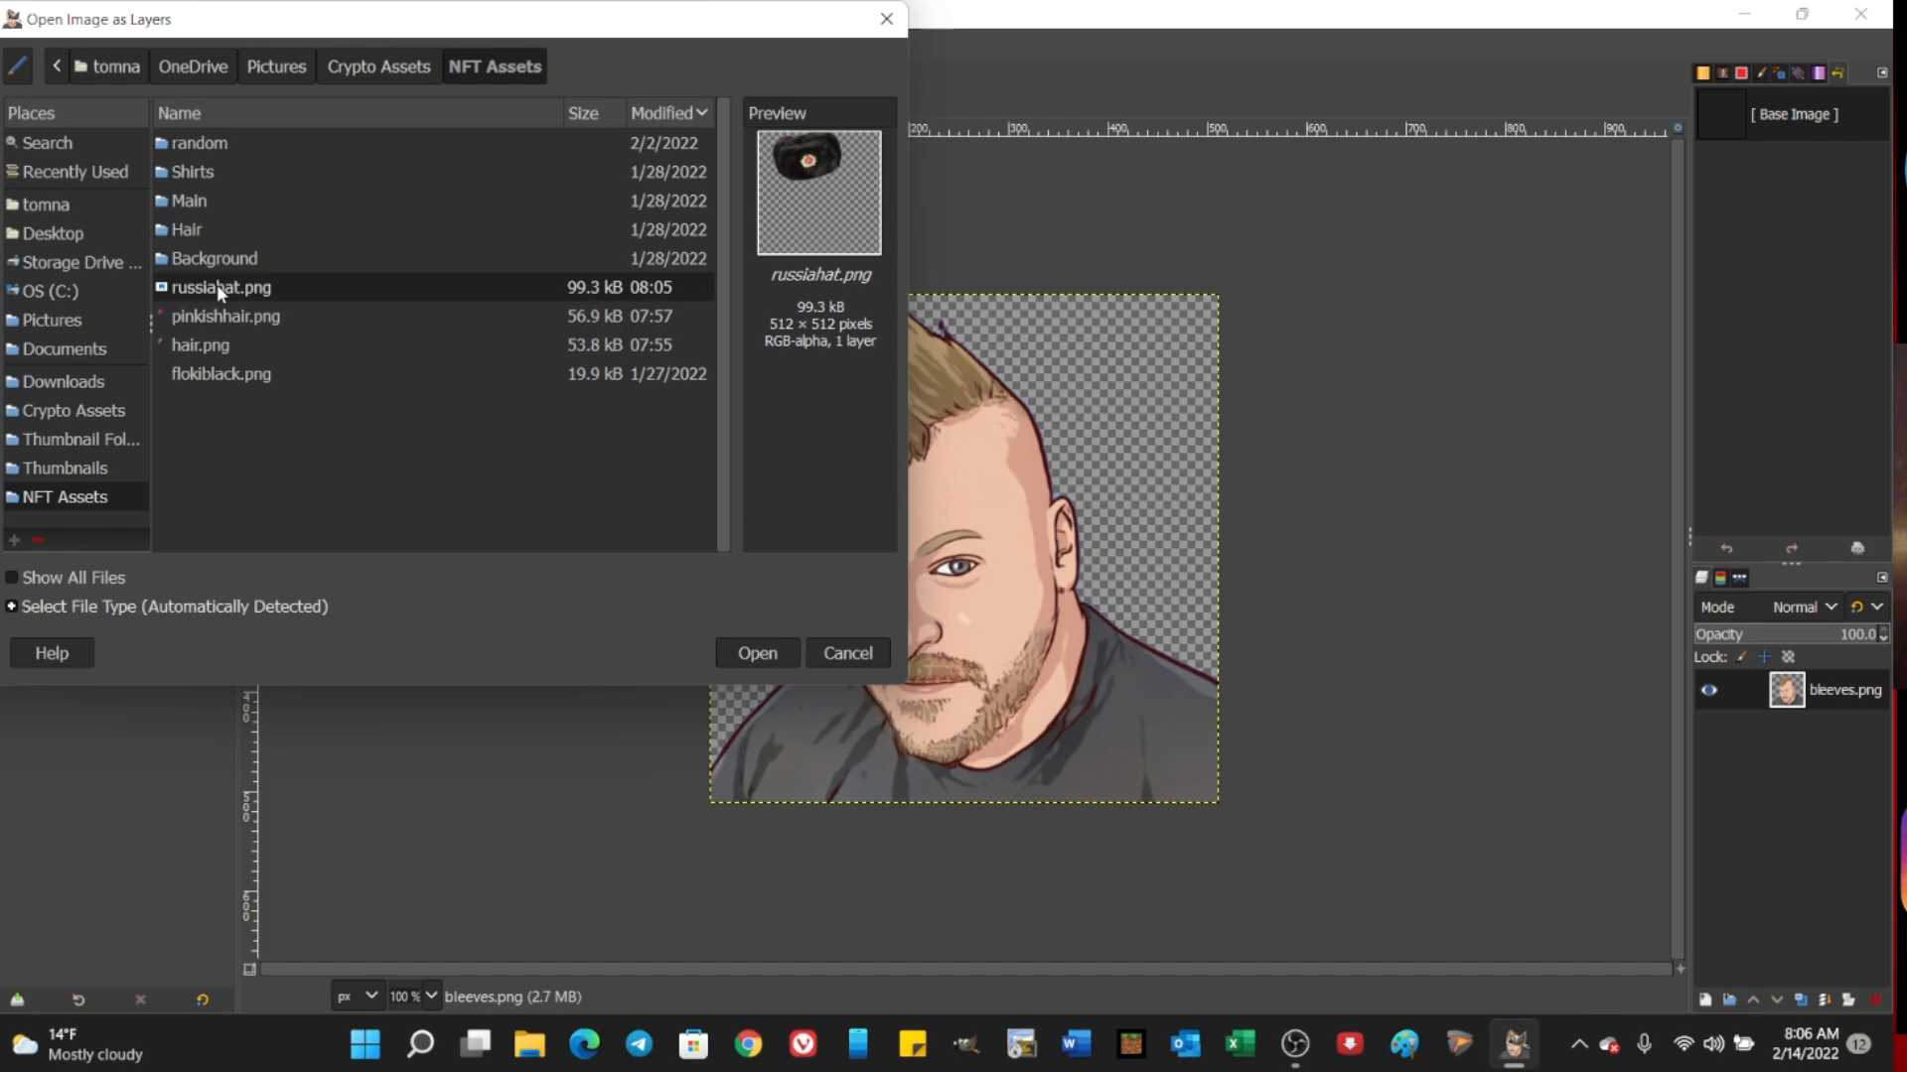
pyautogui.doubleClick(216, 287)
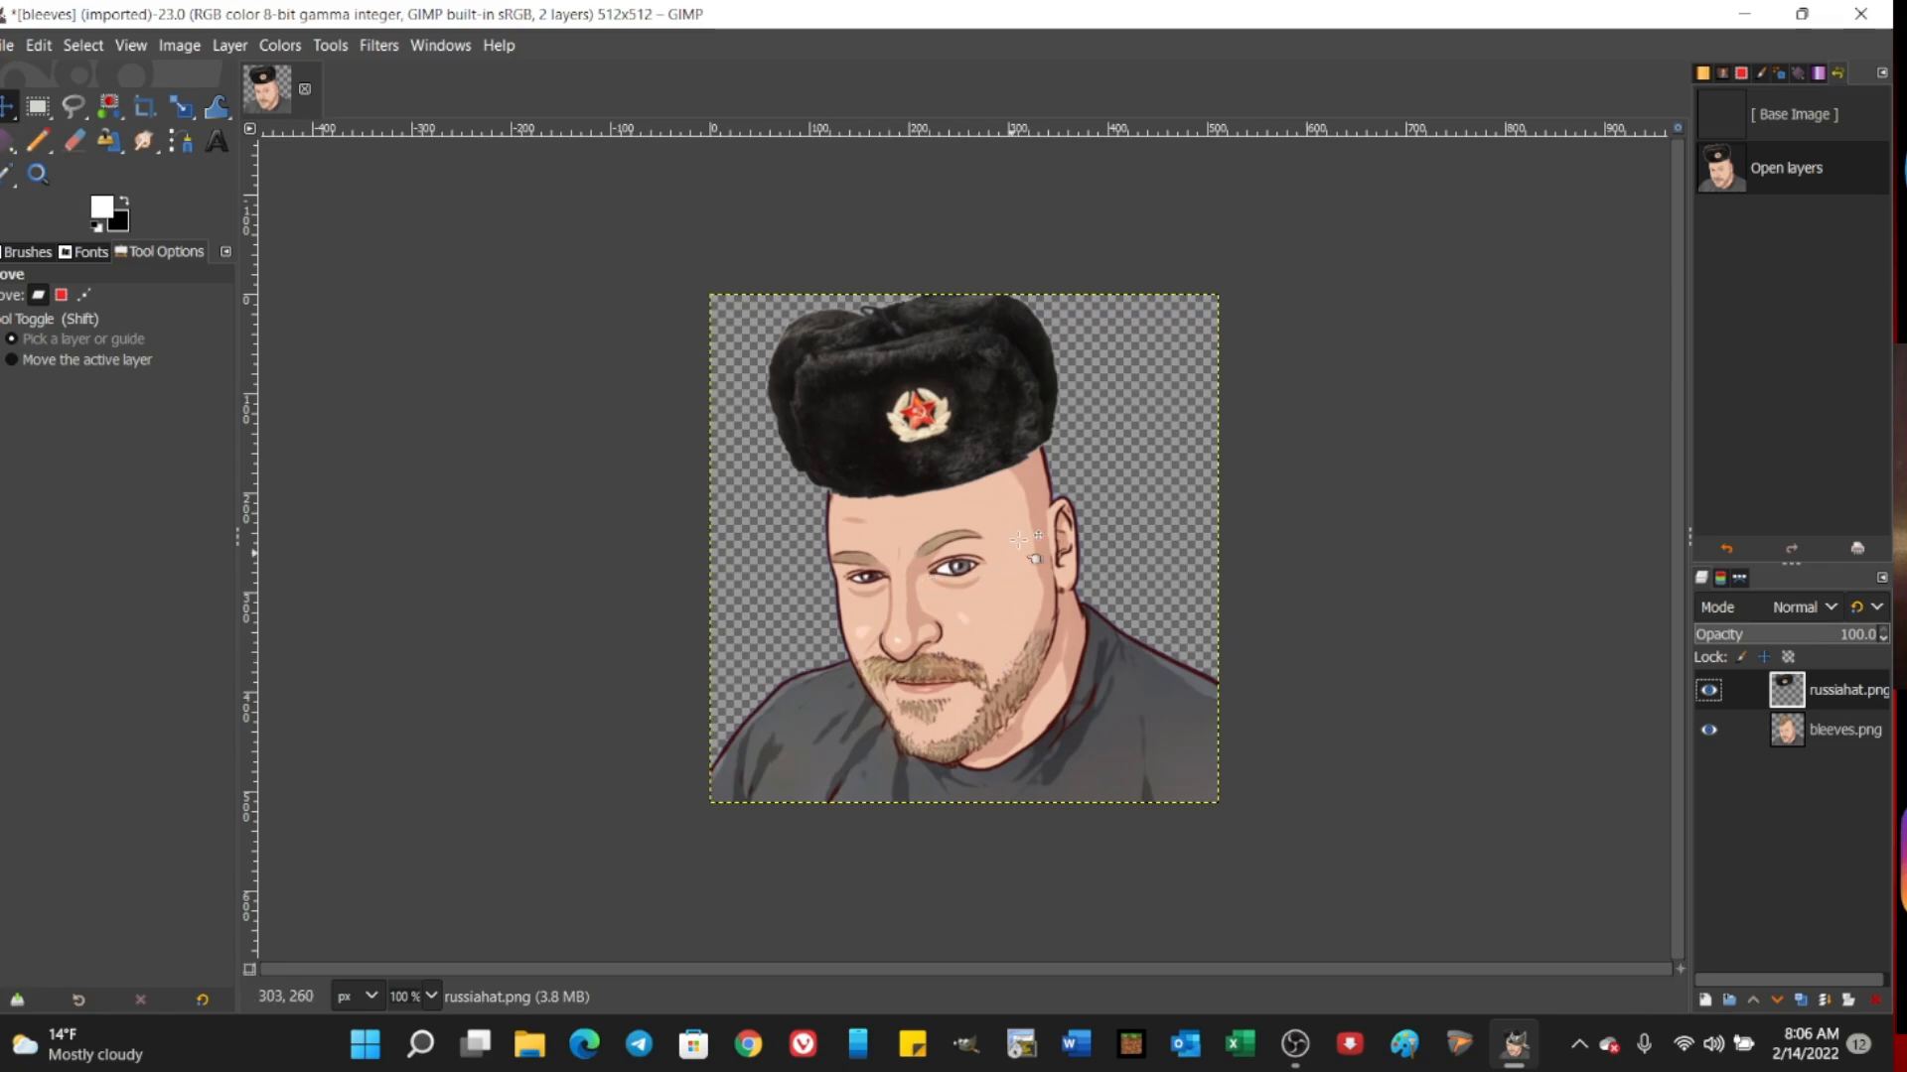
# Step: Apply a 3D Transform to the fur hat layer, rotating it about 2.57 in X, -10 in Y and 1.32 in Z
pyautogui.click(367, 44)
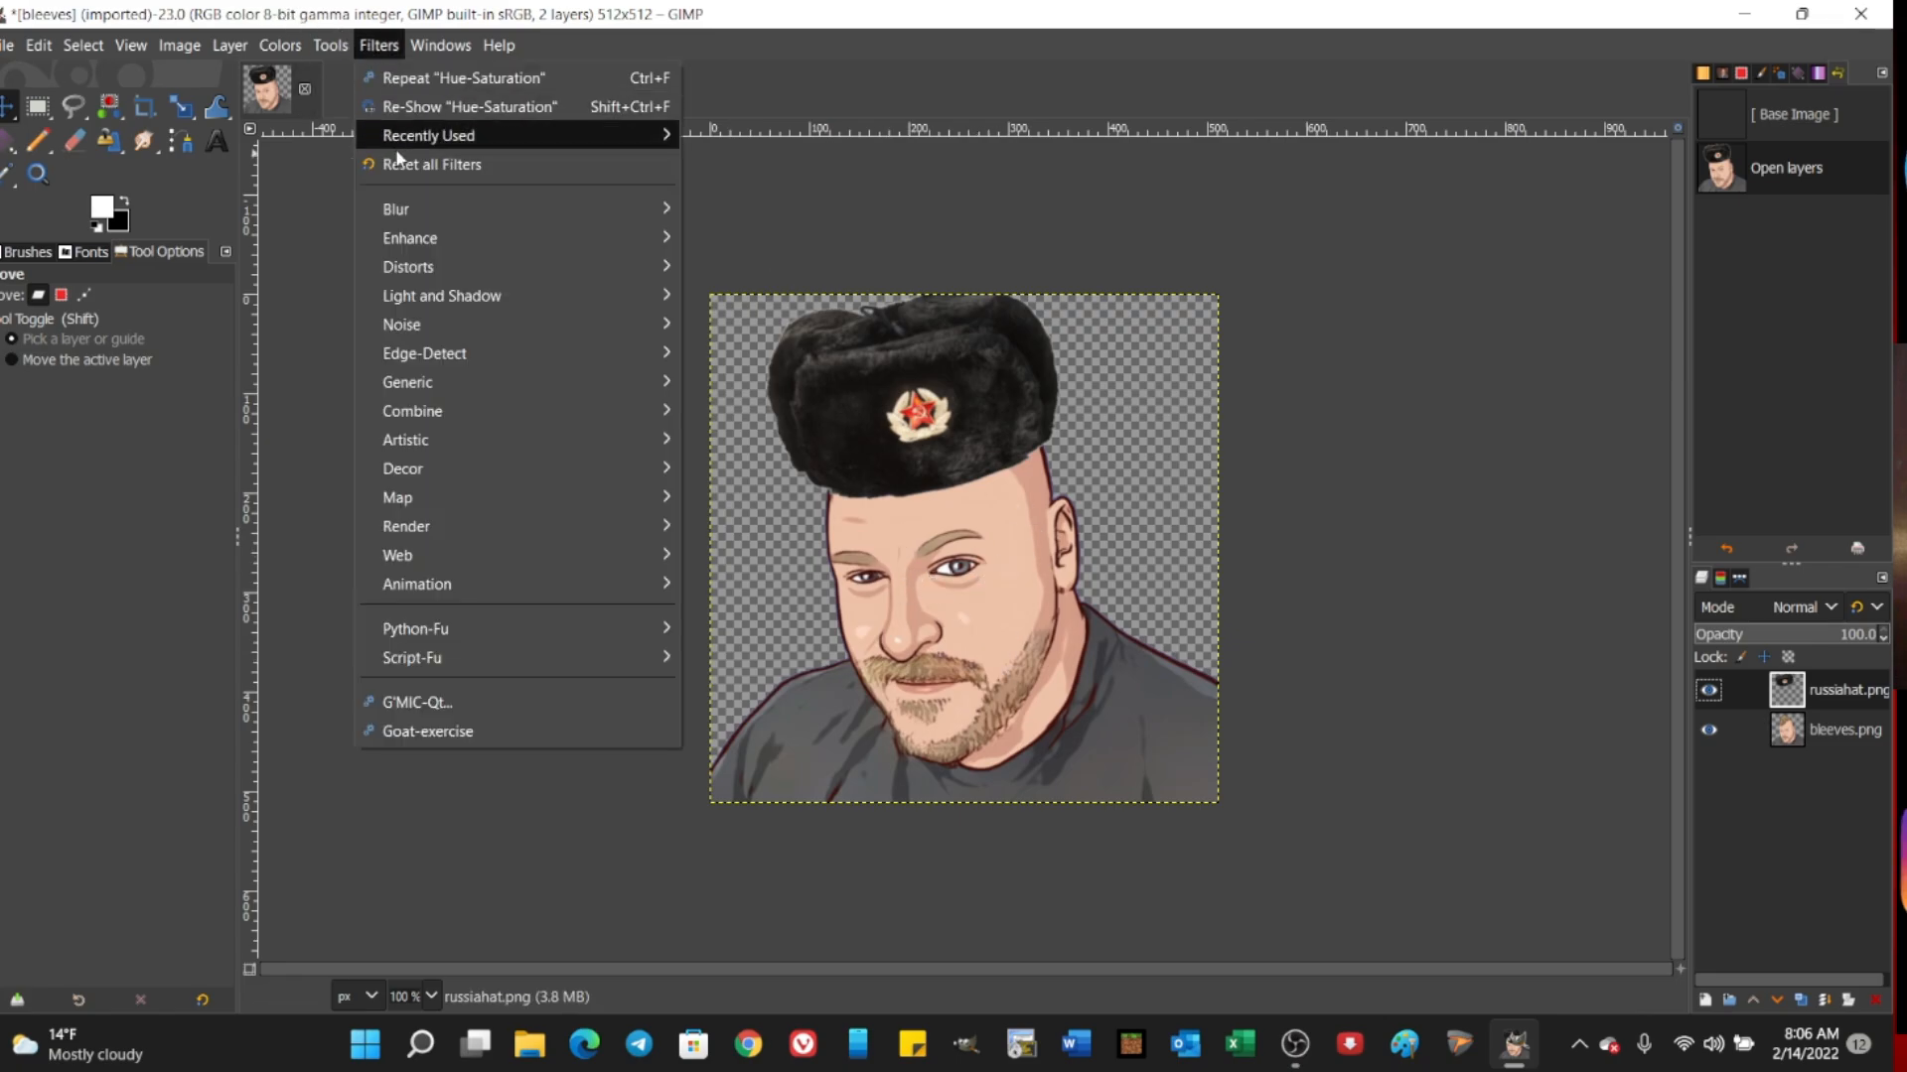
pyautogui.click(322, 46)
pyautogui.moveTo(455, 133)
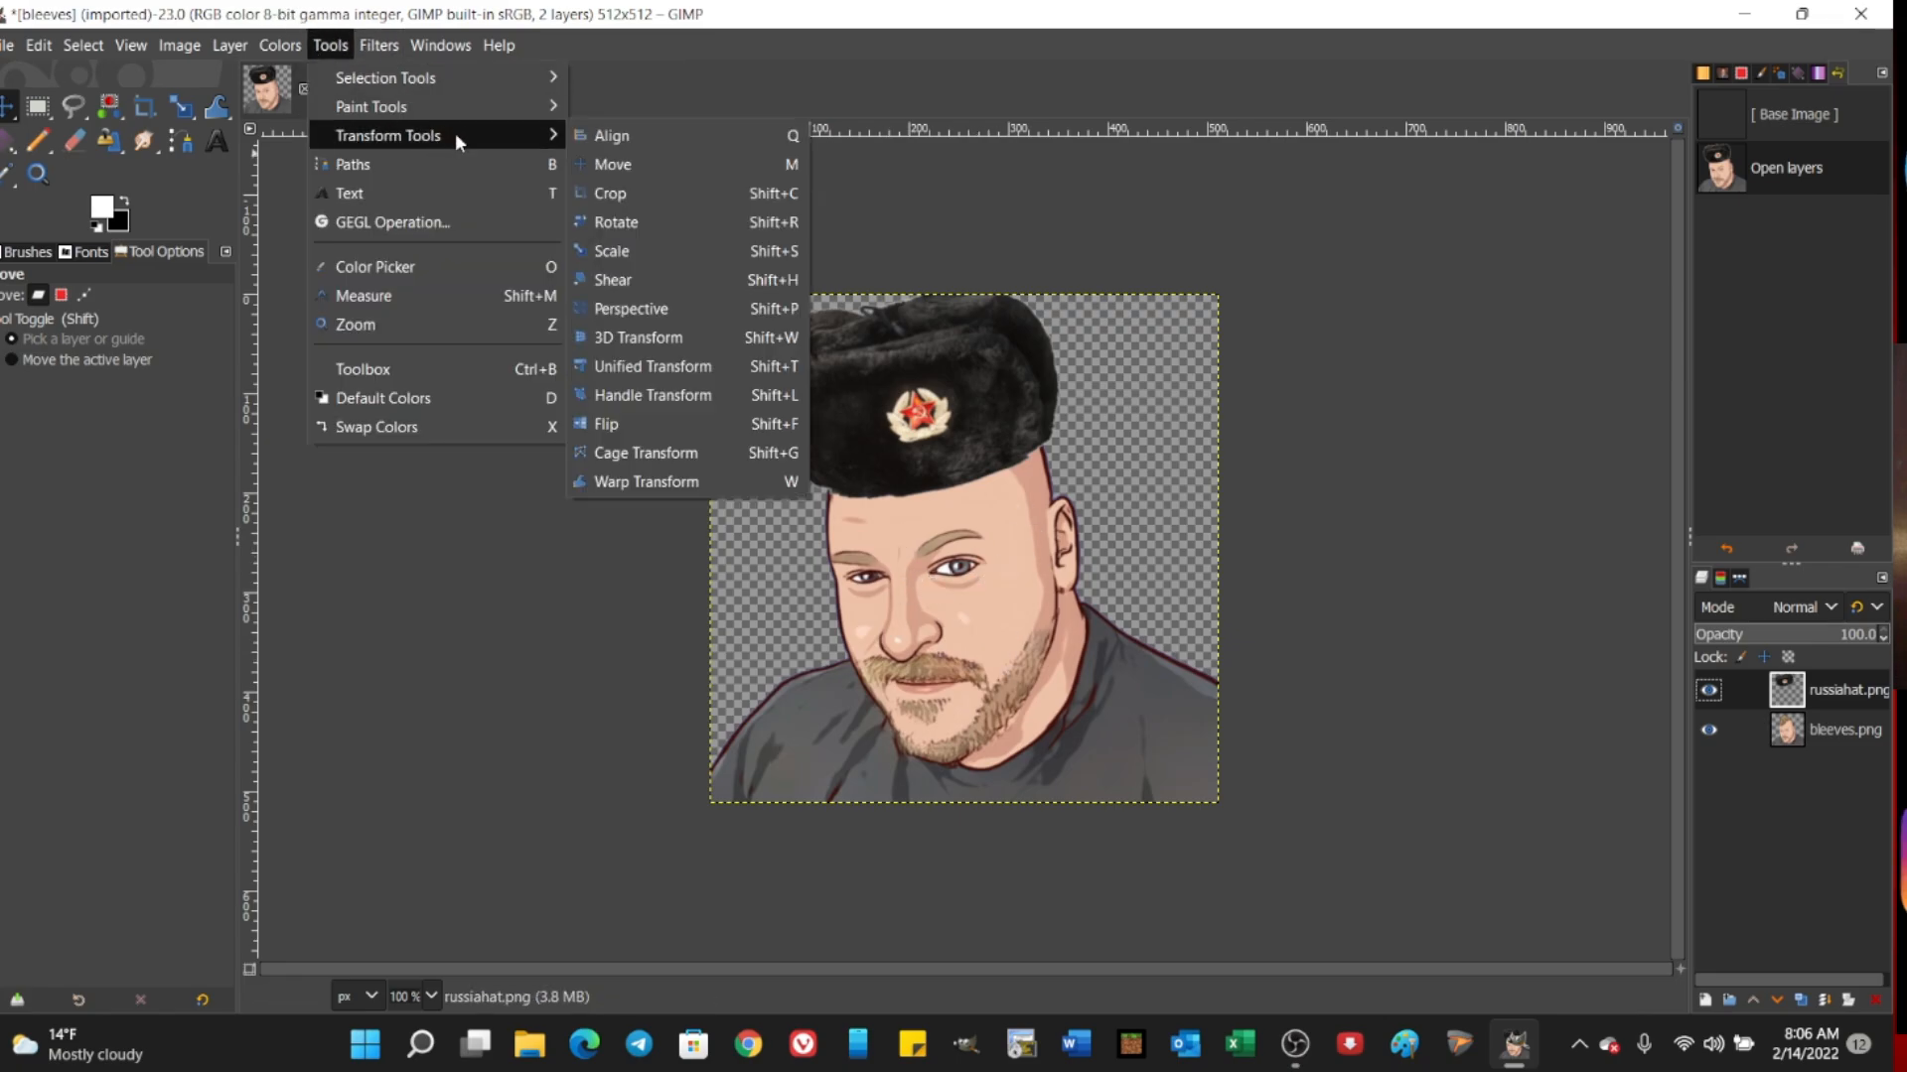
pyautogui.click(655, 338)
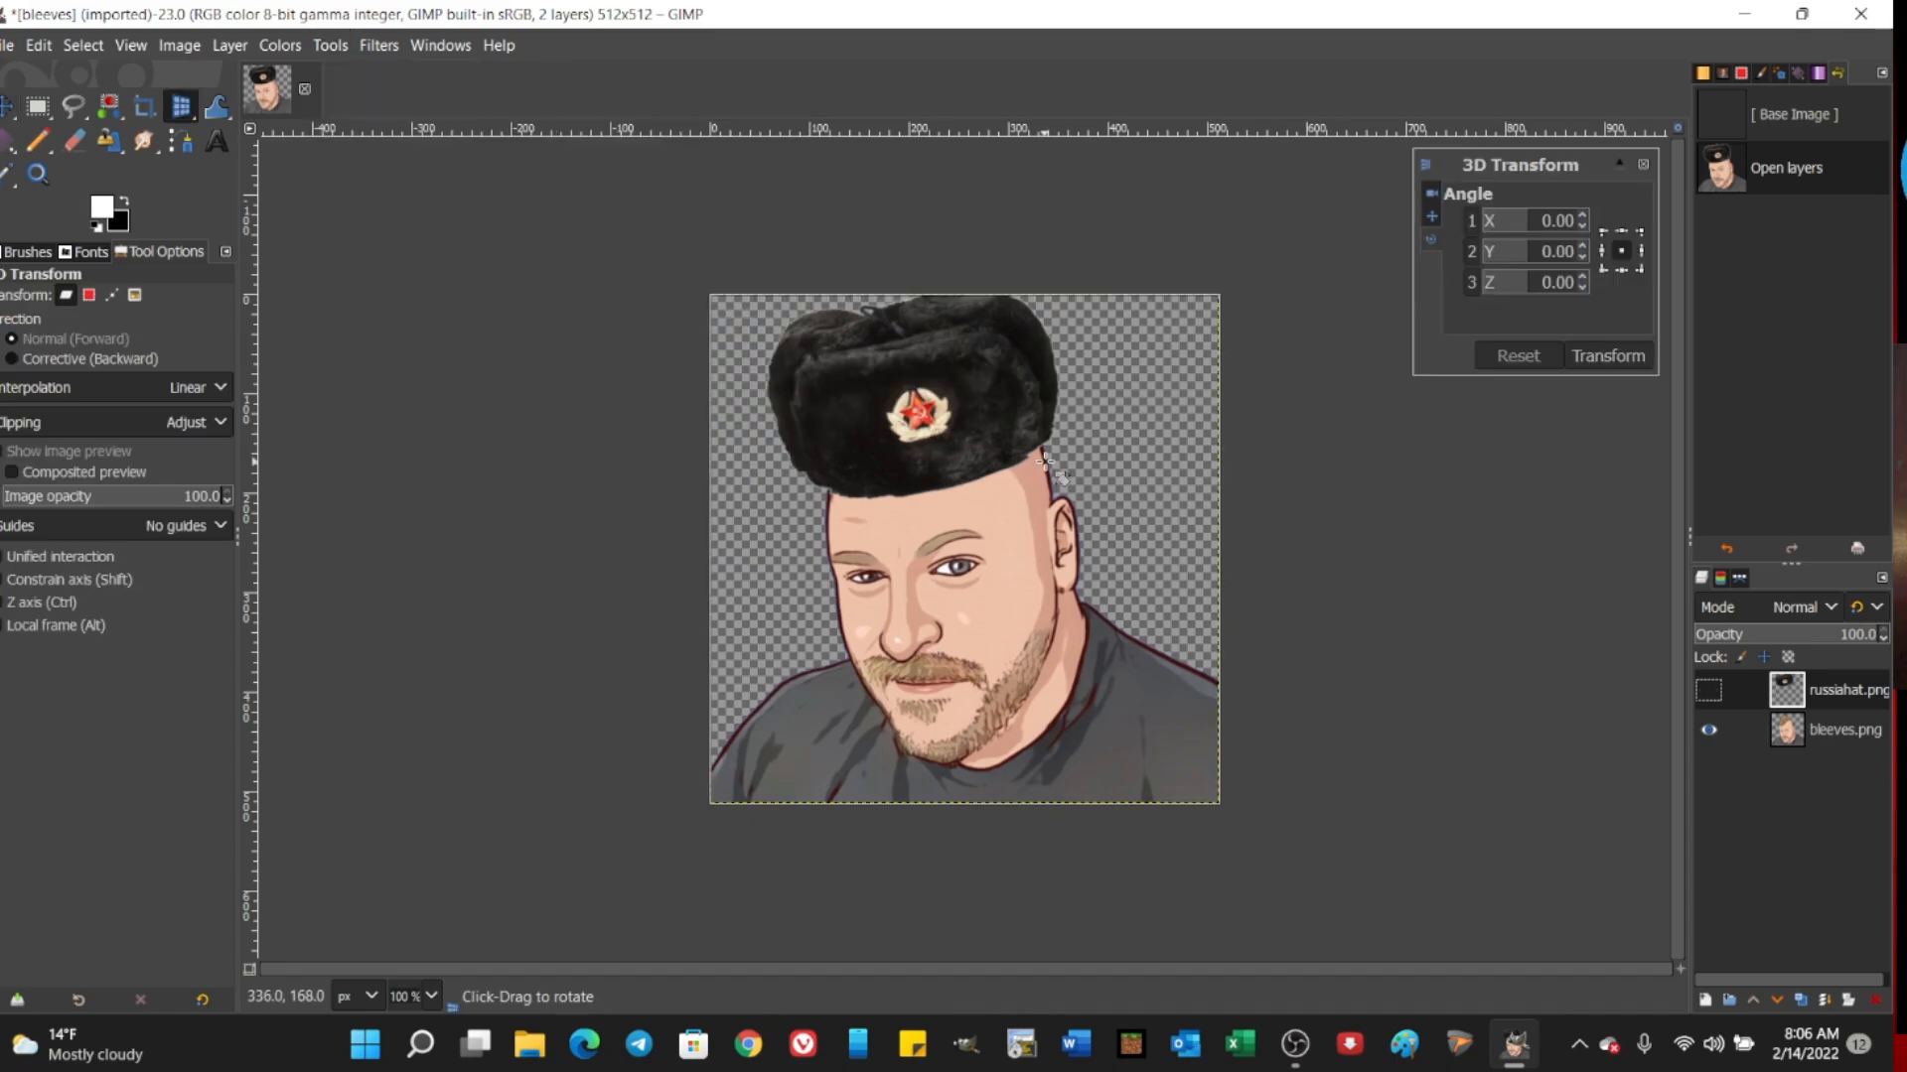
pyautogui.moveTo(1077, 467); pyautogui.dragTo(1014, 470)
pyautogui.moveTo(1019, 470); pyautogui.dragTo(1040, 457)
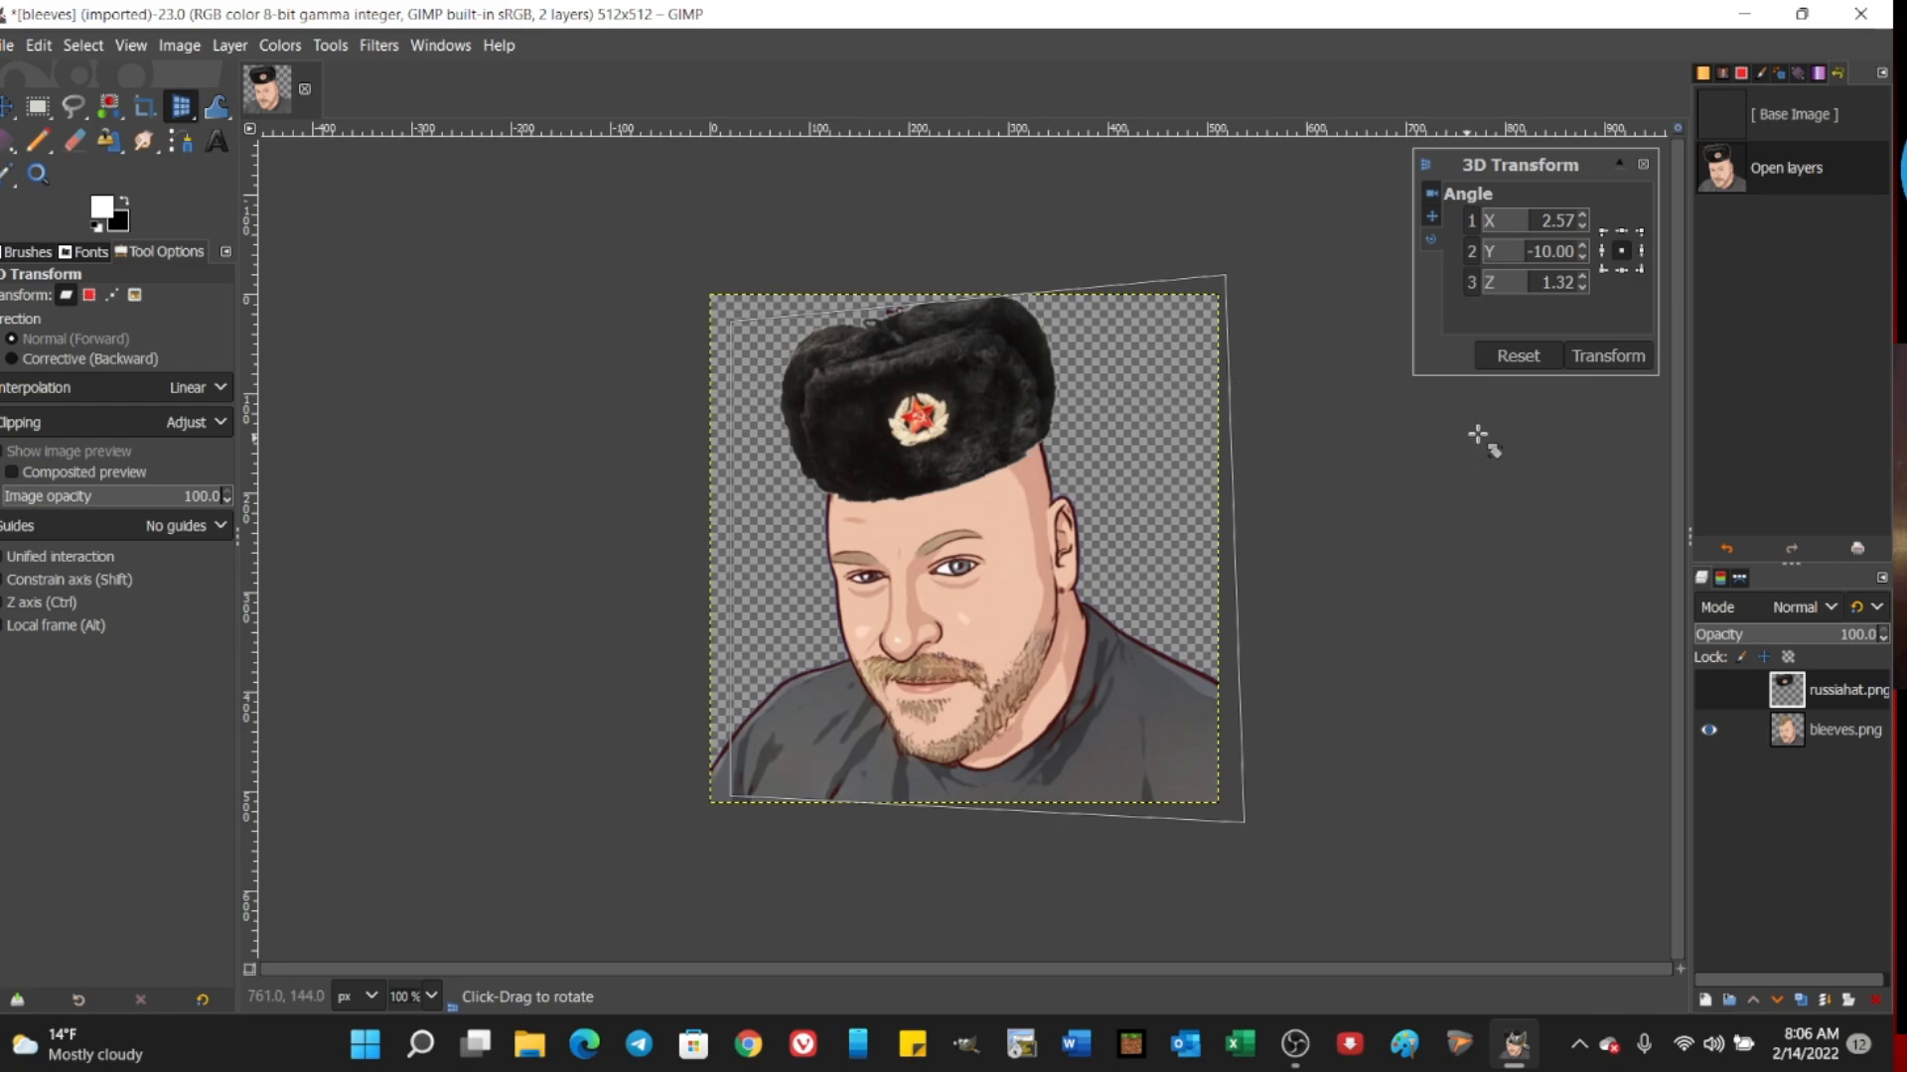
pyautogui.click(1609, 359)
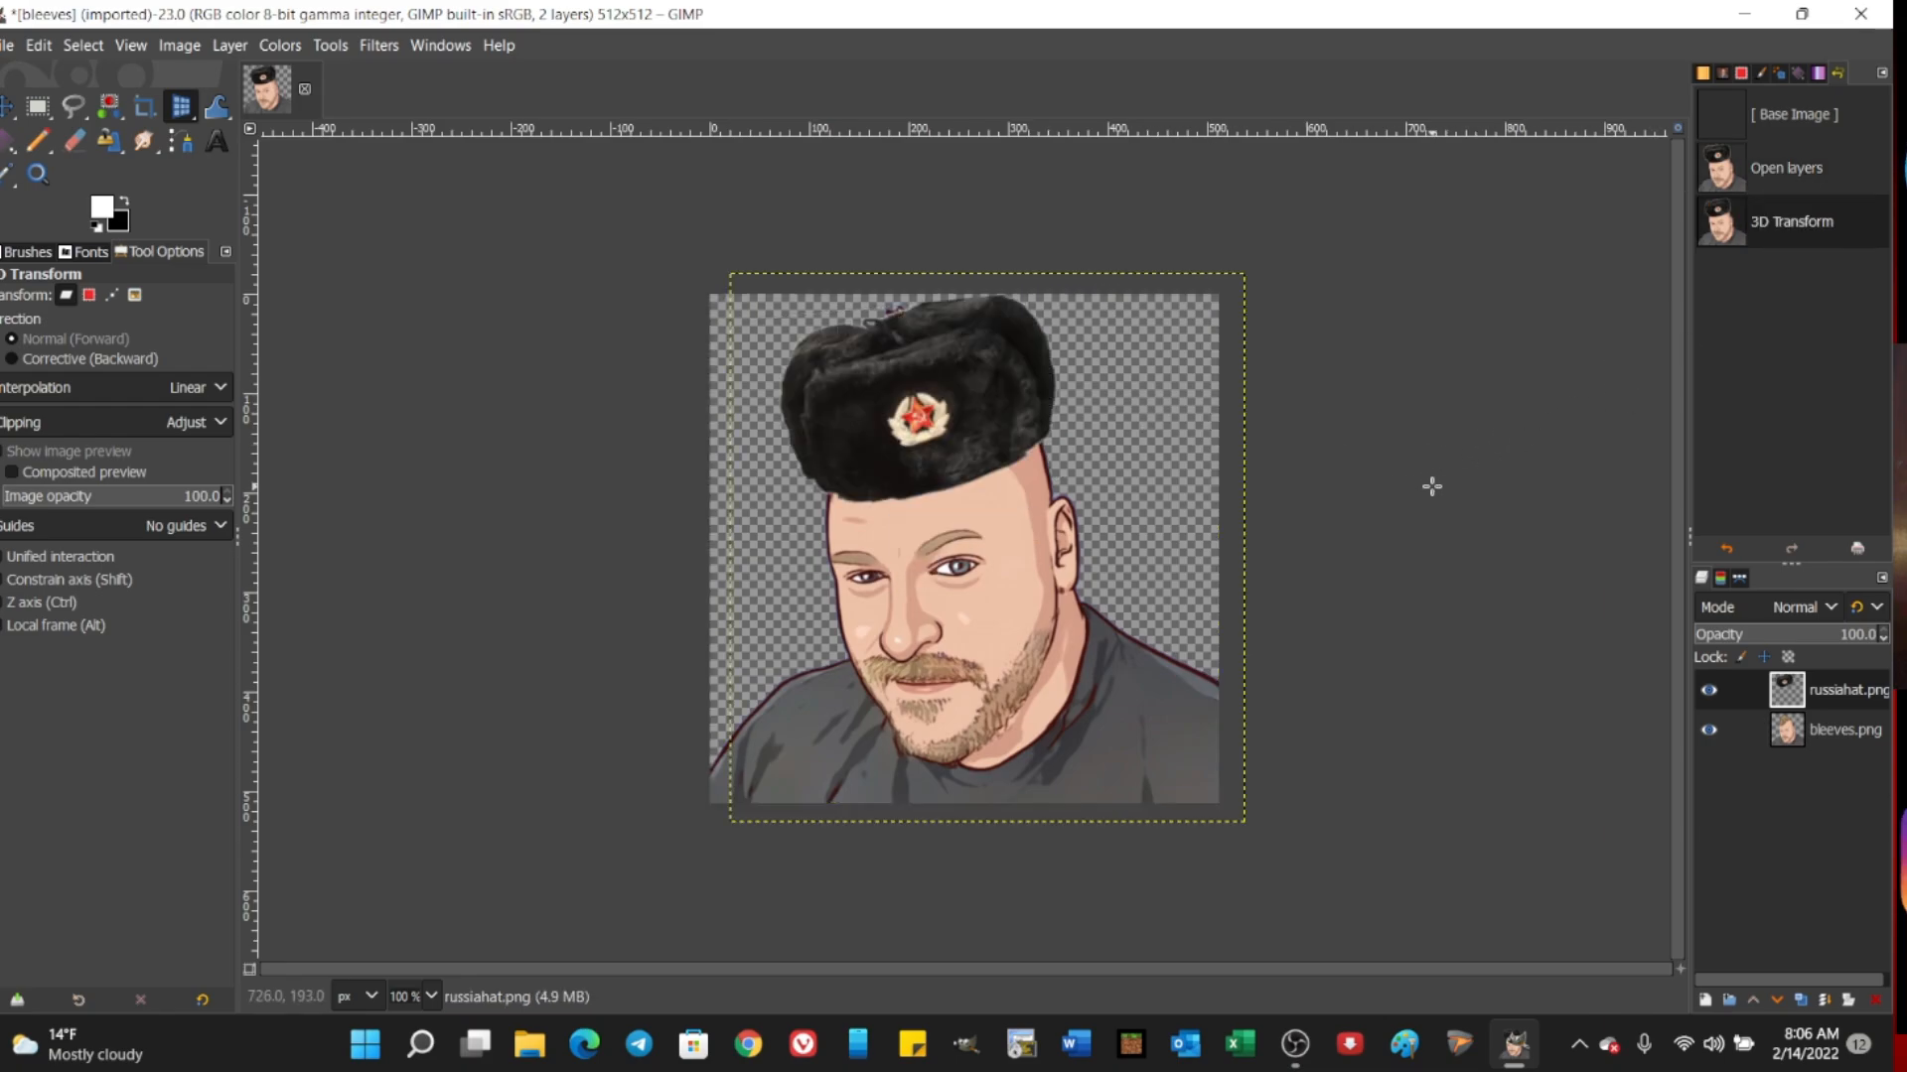